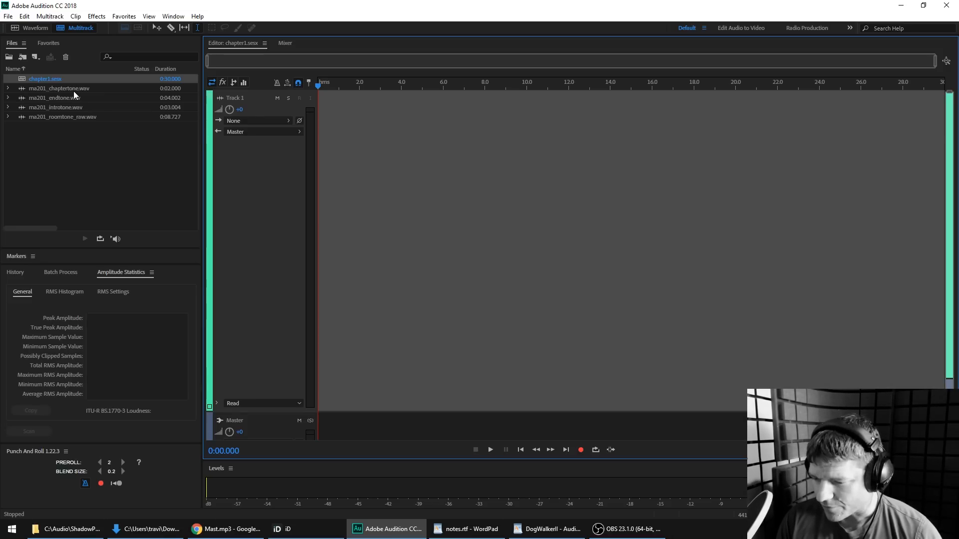
Set Track 1's input to [01M] In 1, arm the track for recording and return the playhead to the start
key(shift+space)
key(space)
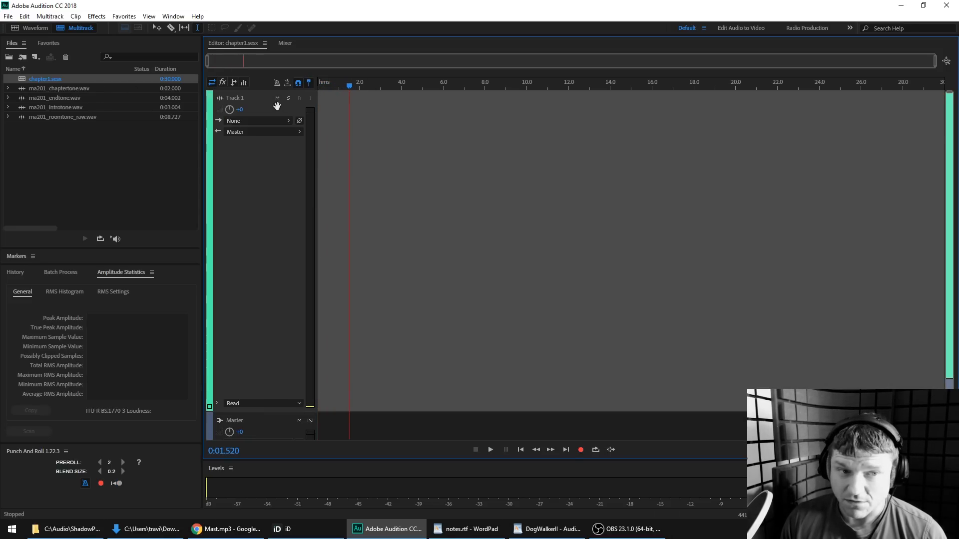
click(286, 120)
mouse_move(333, 139)
click(428, 138)
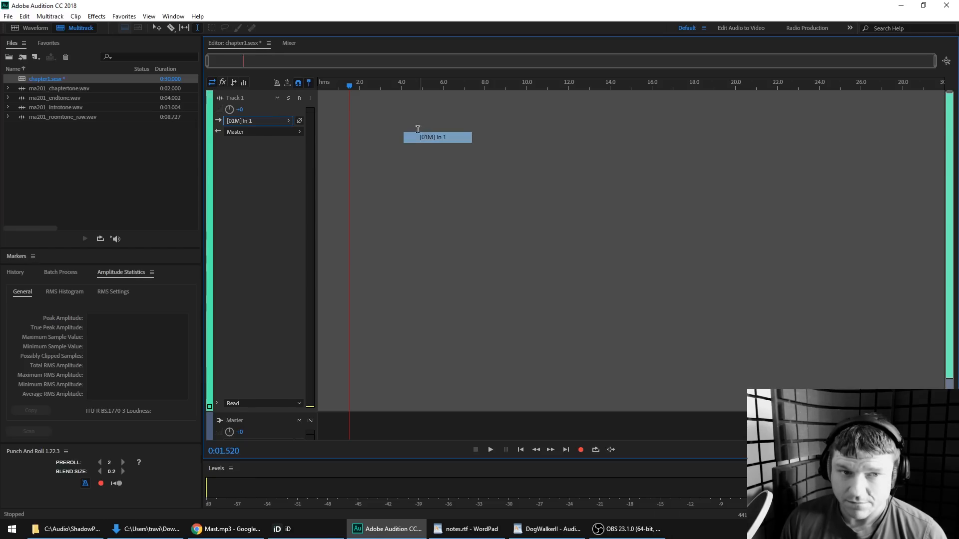
click(299, 98)
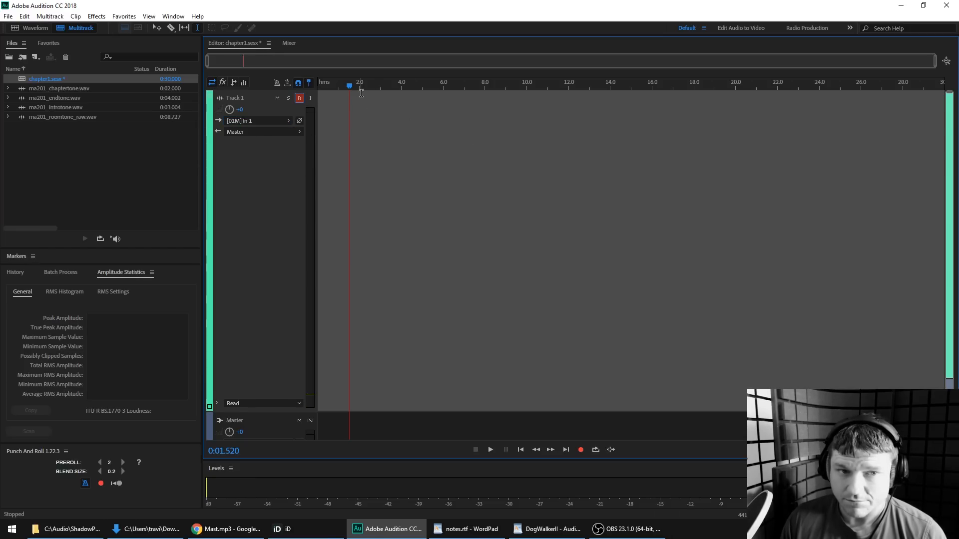
key(Home)
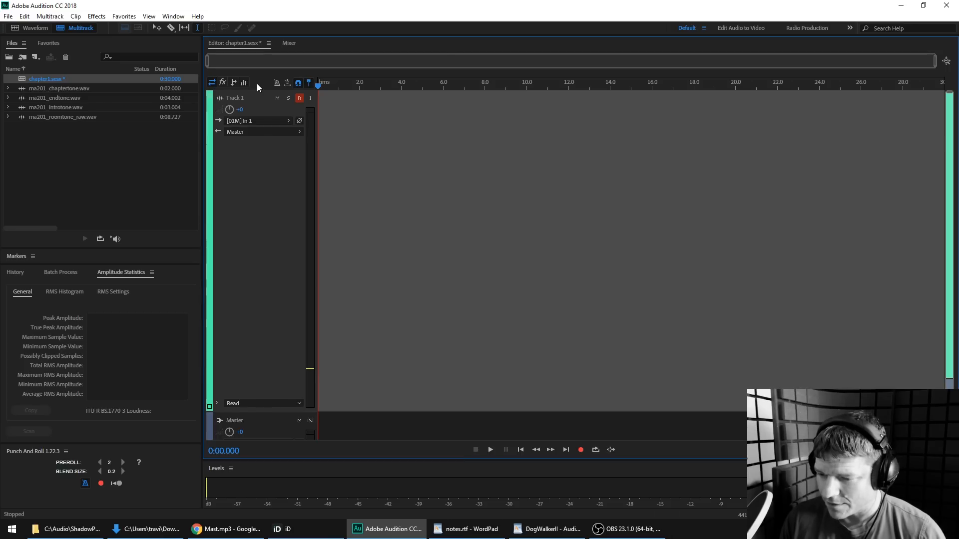
key(shift+space)
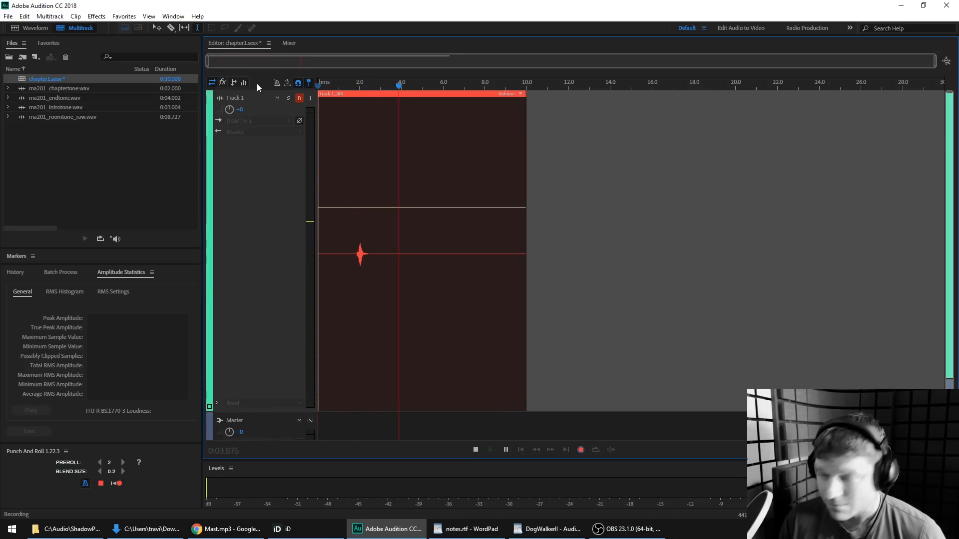
key(space)
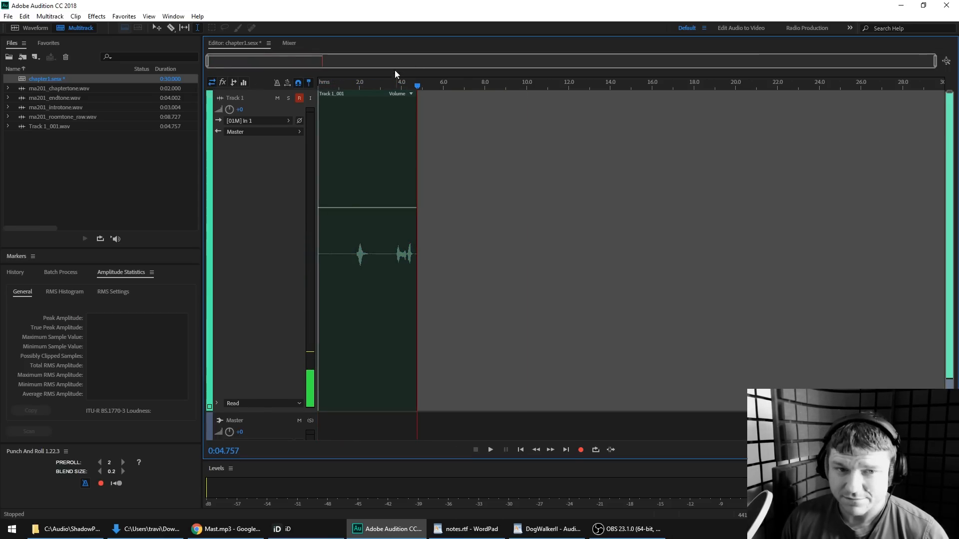
key(ctrl+z)
Record an opening narration take on Track 1 from the session start to about 0:33.8
drag(419, 87, 402, 89)
key(shift+space)
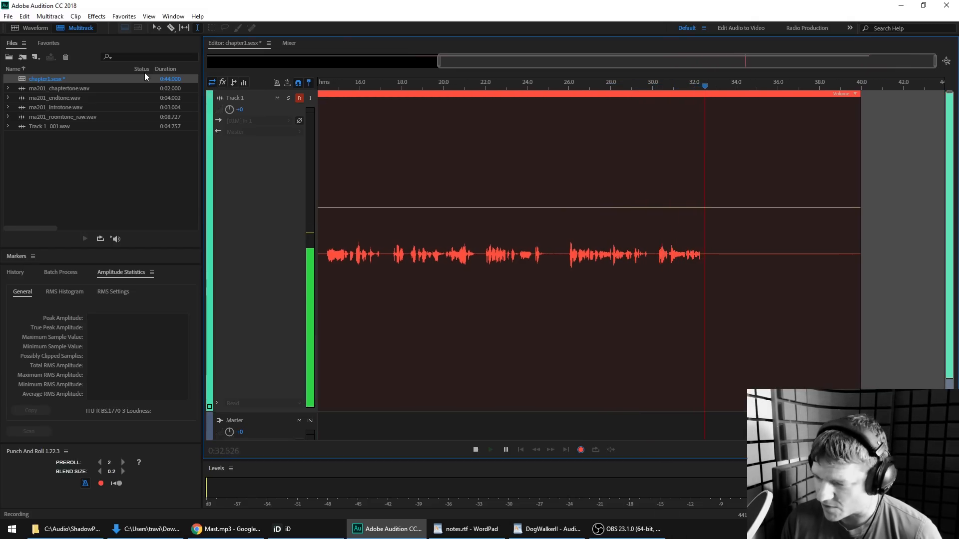
key(space)
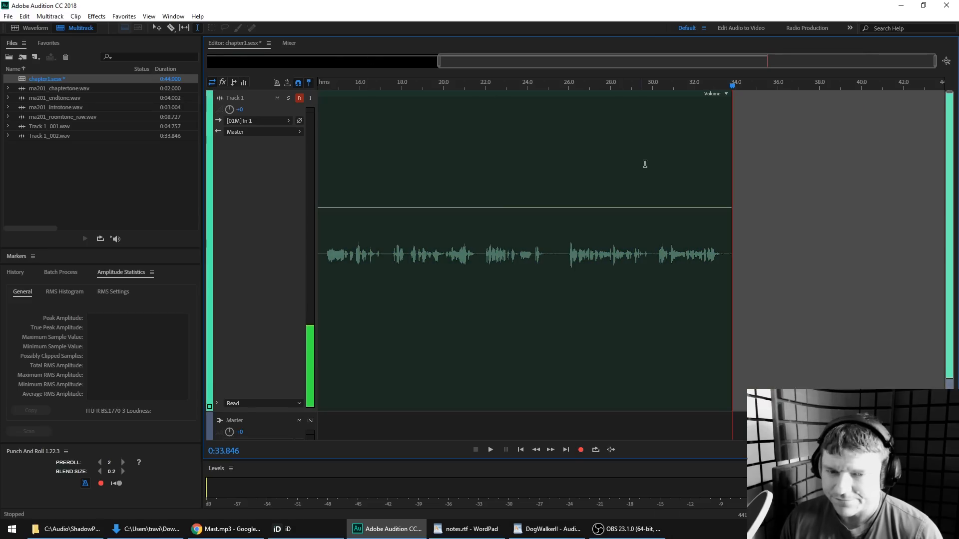
Punch in on Track 1 at about 0:25.4 and re-record the narration up to about 0:38.2
click(557, 195)
key(ctrl+shift+space)
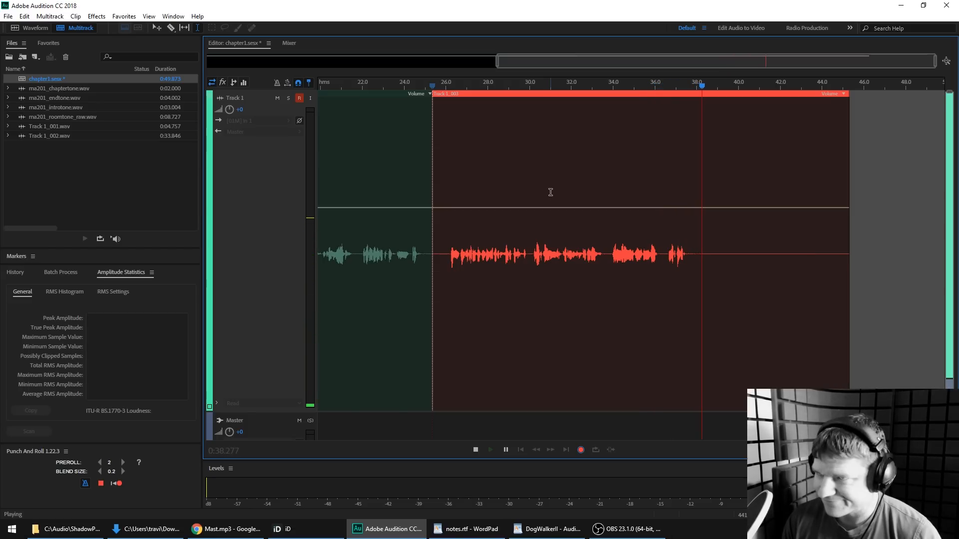
key(space)
scroll(663, 146, up, 5)
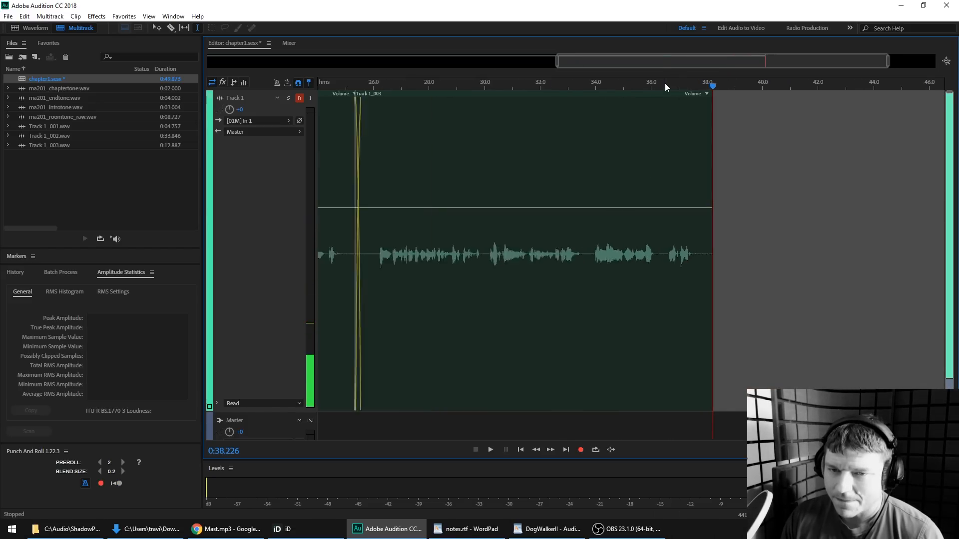
Record two punch-in takes on Track 1, from about 0:36.2 to 0:49.4 and from 0:47.8 to about 0:55.0
key(shift+space)
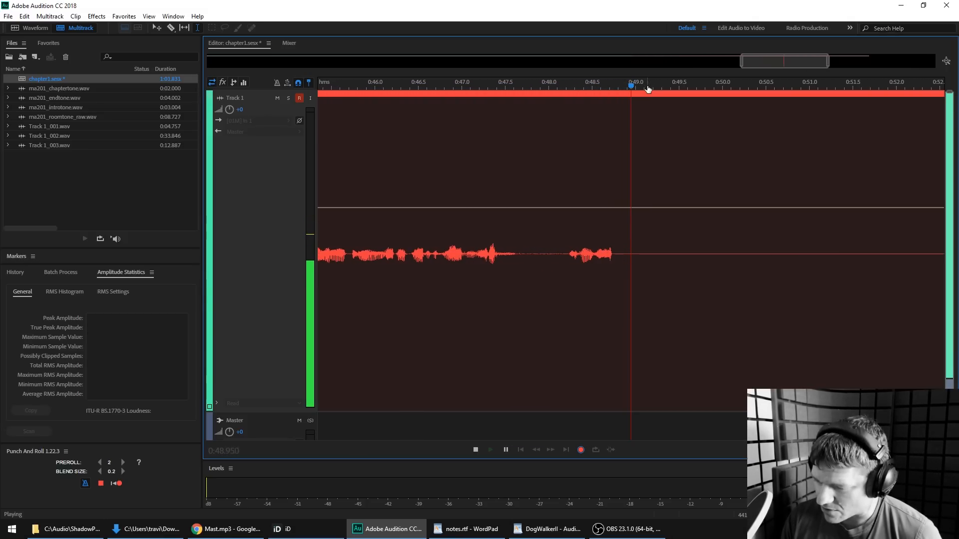
key(space)
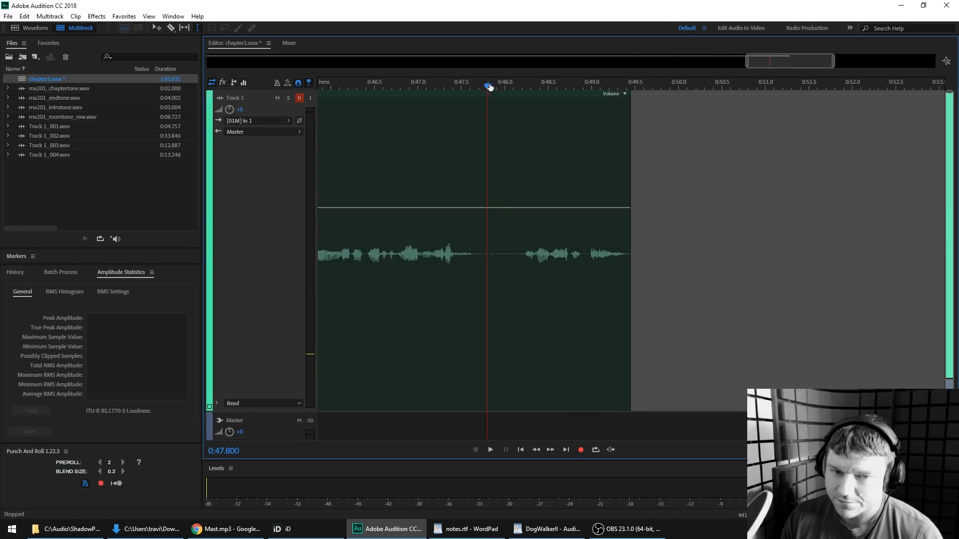
key(shift+space)
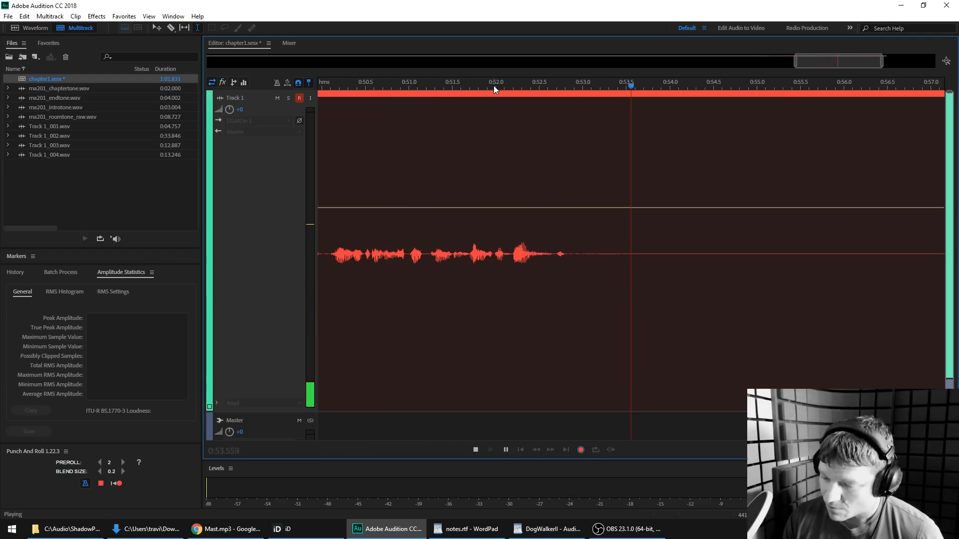
key(space)
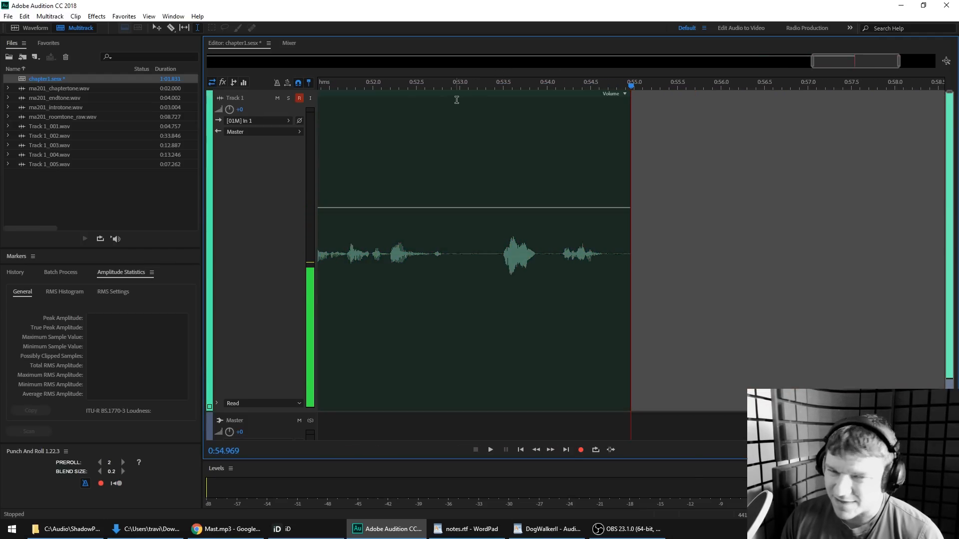
Punch in on Track 1 at about 0:53.0 and record the narration up to about 1:10.7
click(457, 86)
key(space)
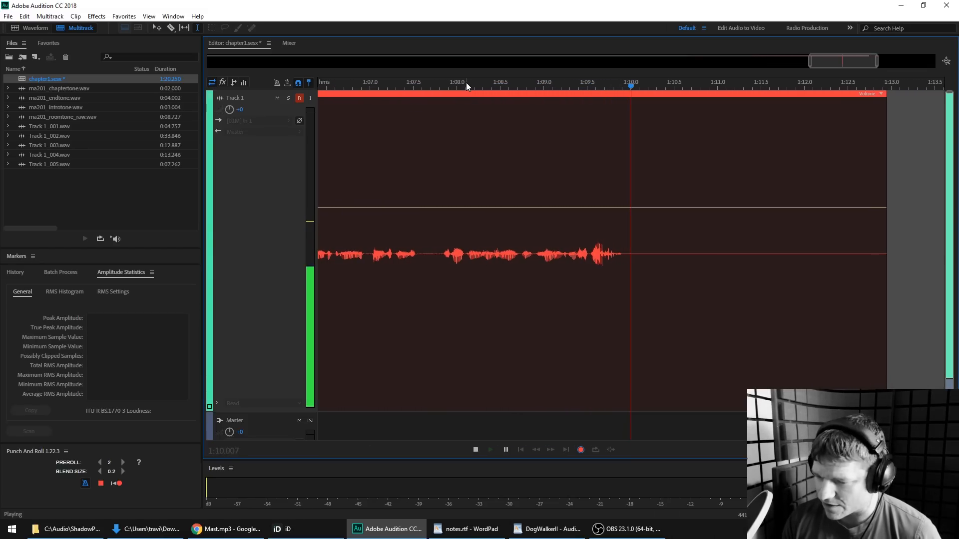
key(space)
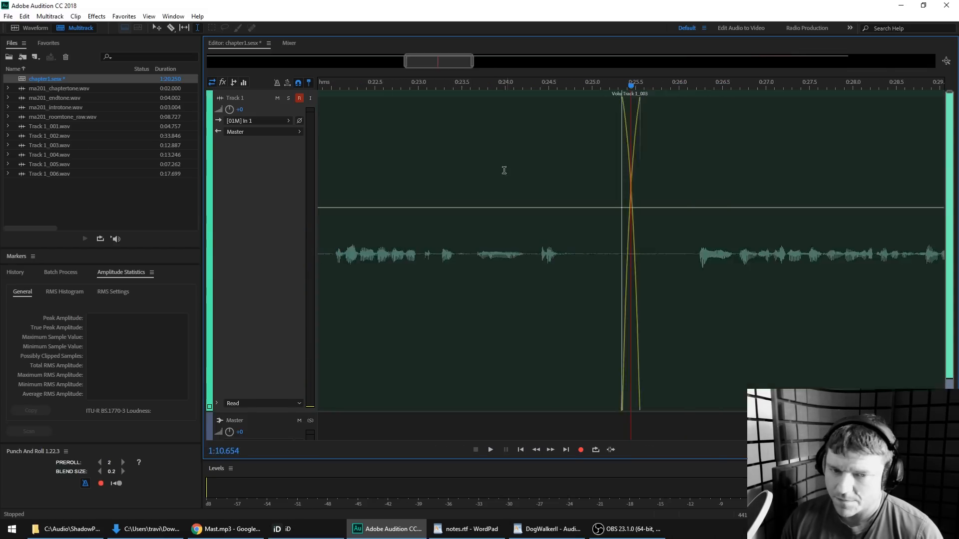
Open Track 1_006.wav for waveform editing and mix-paste the clipboard audio over the pause from about 1:05.25 to 1:05.5
double_click(469, 175)
scroll(603, 204, down, 5)
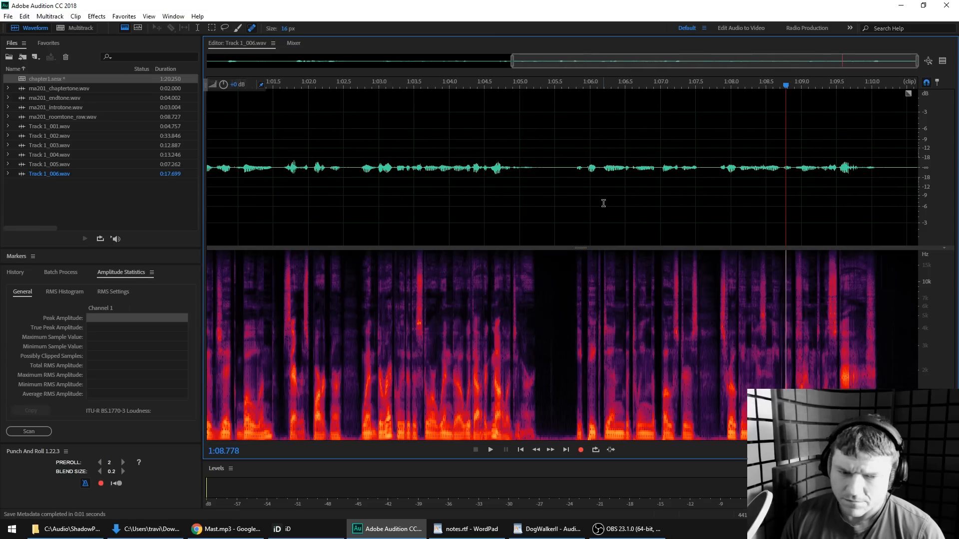
scroll(673, 196, up, 5)
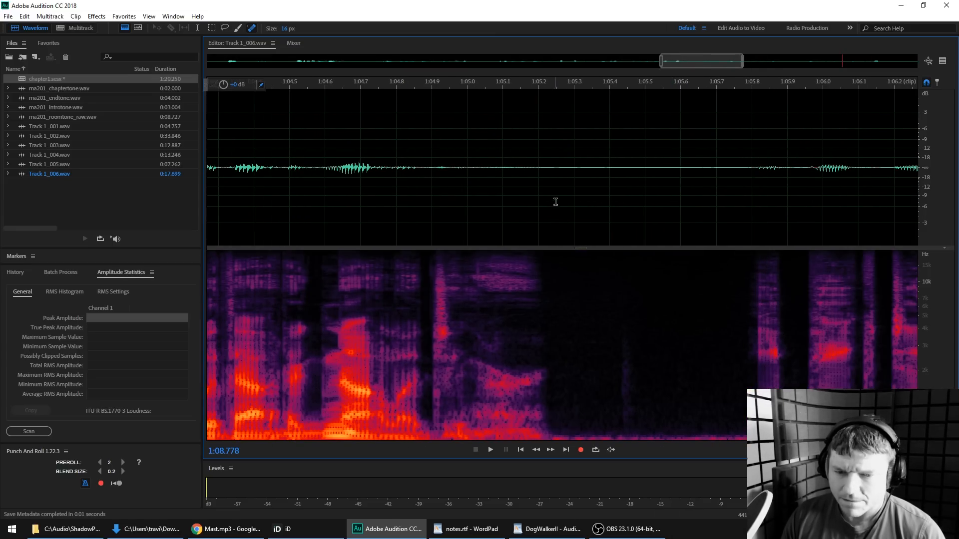
drag(555, 202, 657, 193)
key(ctrl+shift+v)
key(Return)
scroll(577, 193, down, 5)
Mix-paste the clipboard audio over the pause from about 0:59.9 to 1:00.2 in Track 1_006.wav
click(319, 187)
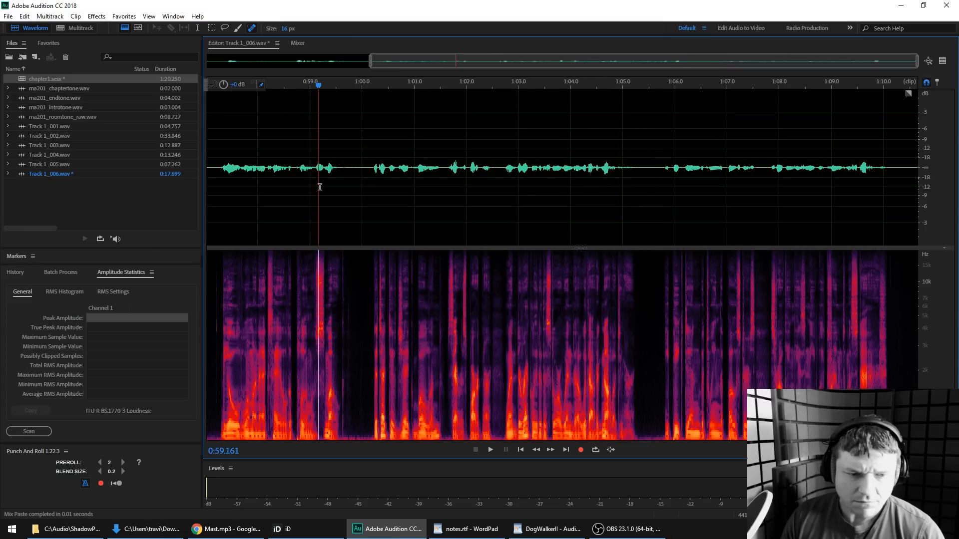
scroll(348, 188, up, 4)
drag(367, 189, 438, 181)
key(ctrl+shift+v)
key(Return)
scroll(415, 177, down, 5)
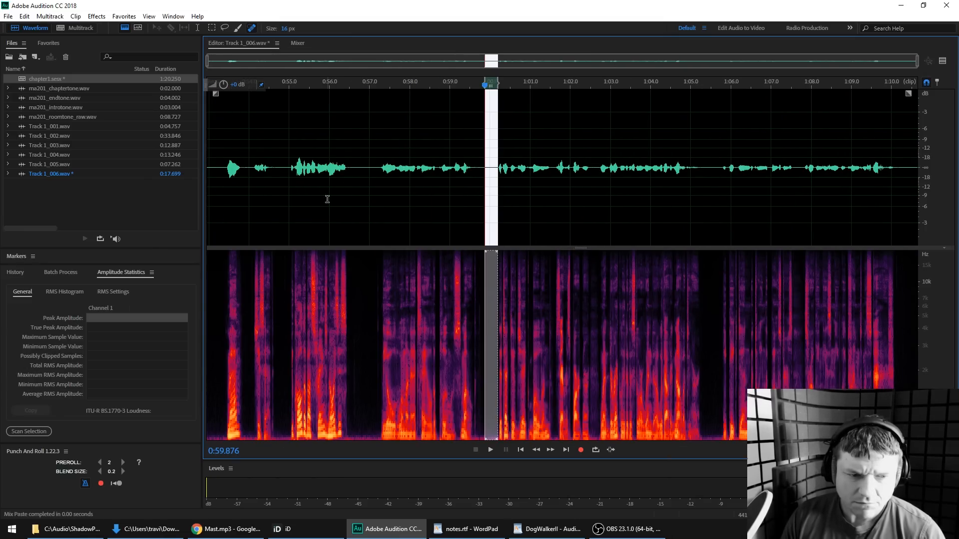
Play the audio near 0:55.8, and mix-paste the clipboard audio over the pause from about 0:56.6 to 0:57.2
scroll(320, 193, up, 3)
click(351, 183)
key(space)
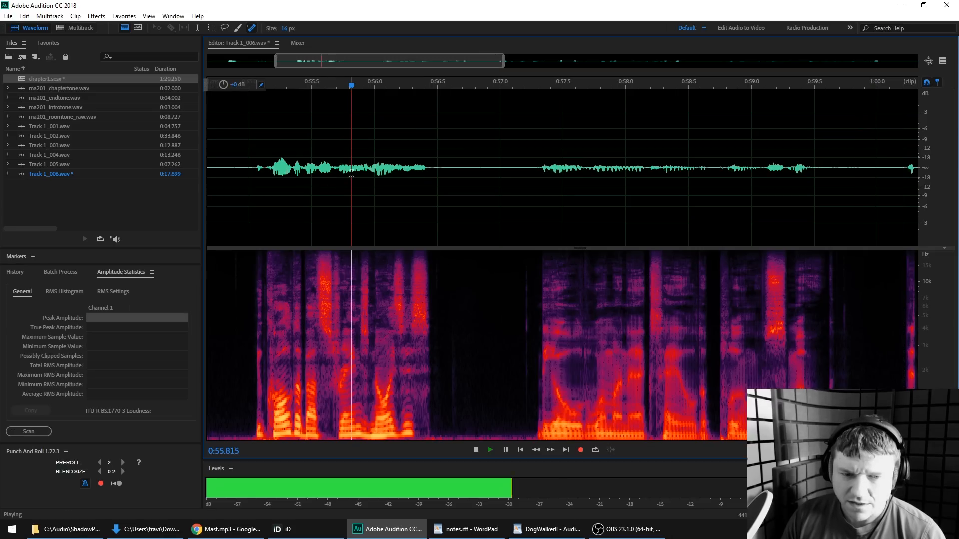
drag(447, 171, 531, 152)
key(ctrl+shift+v)
key(Return)
scroll(428, 146, down, 3)
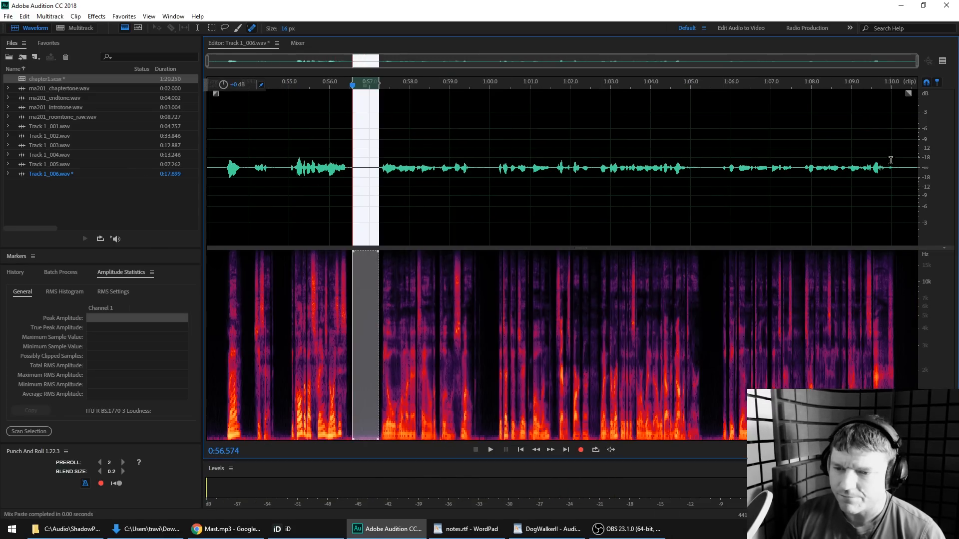
Return to the multitrack session and record a punch-in take of about 10 seconds on Track 1 from about 1:10.2
click(899, 153)
click(81, 29)
key(space)
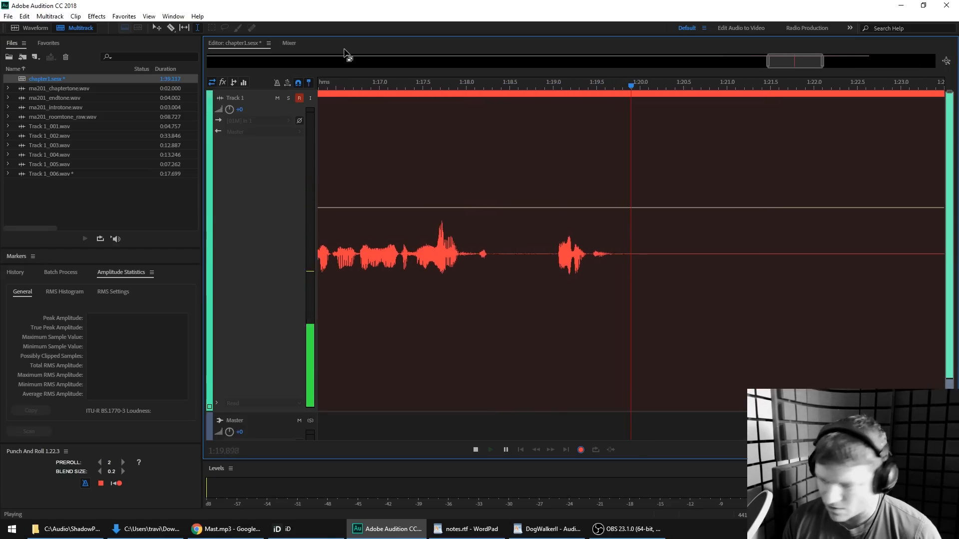
key(space)
Record two further punch-in takes on Track 1, the second from about 1:25.3 to 1:36.6
key(space)
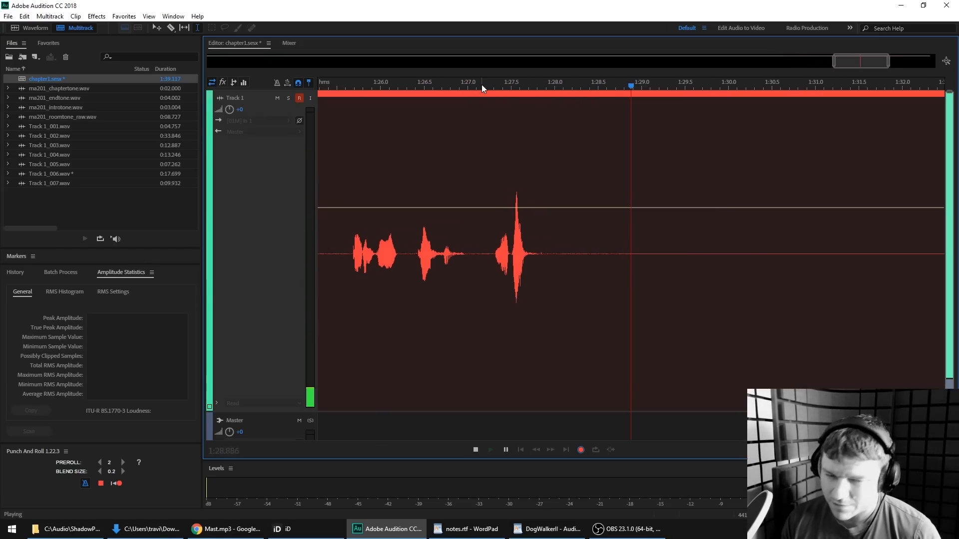
key(space)
key(shift+space)
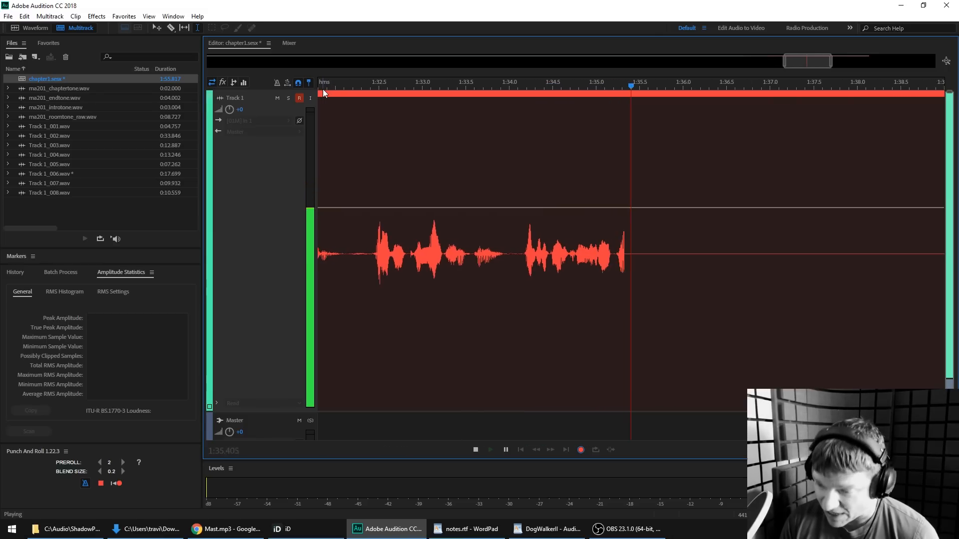
key(space)
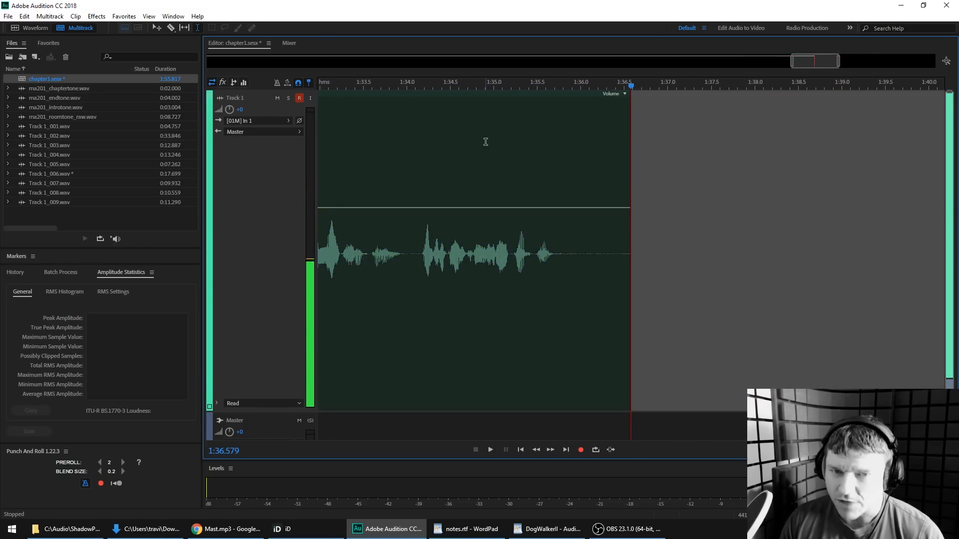
Punch in on Track 1 at about 1:32.1 and re-record the narration up to about 1:36.6
scroll(484, 84, down, 5)
scroll(402, 75, up, 4)
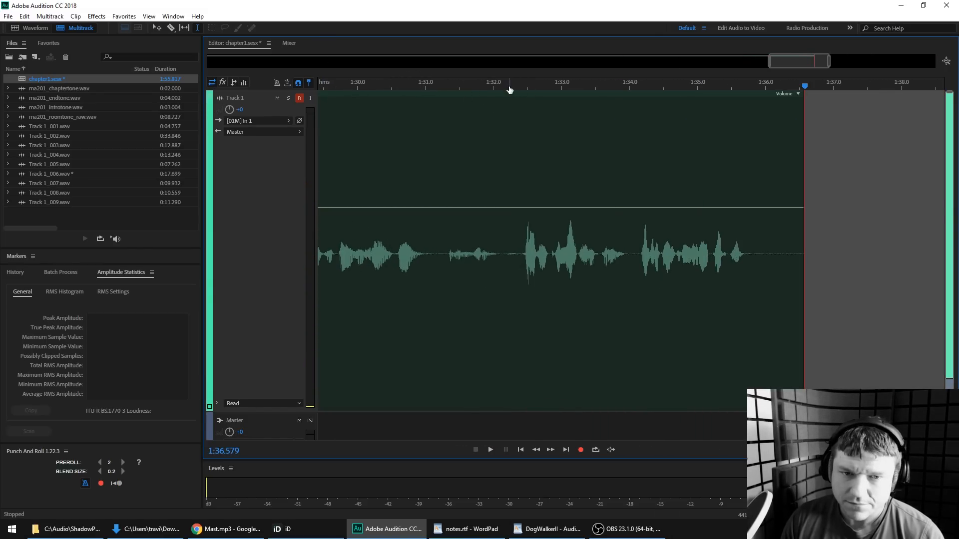
click(501, 89)
key(shift+space)
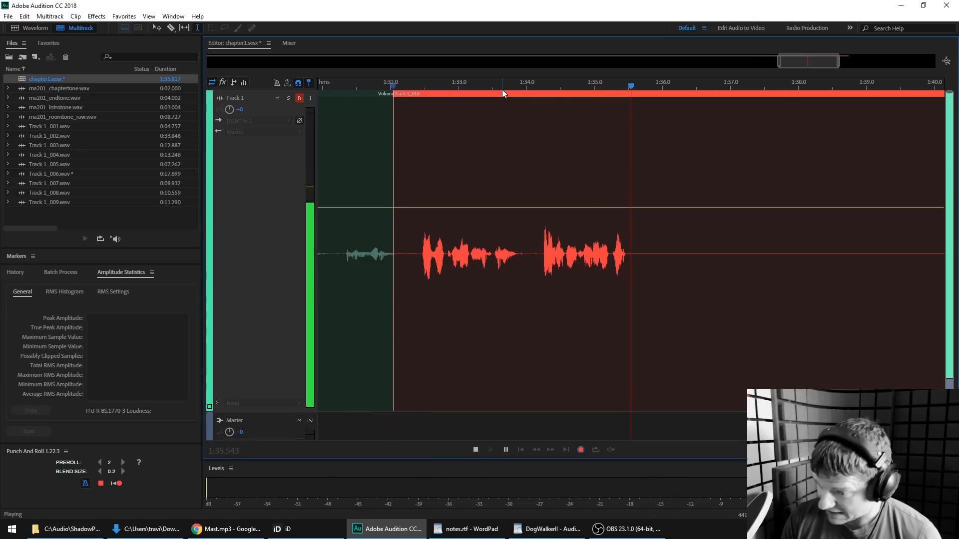
key(space)
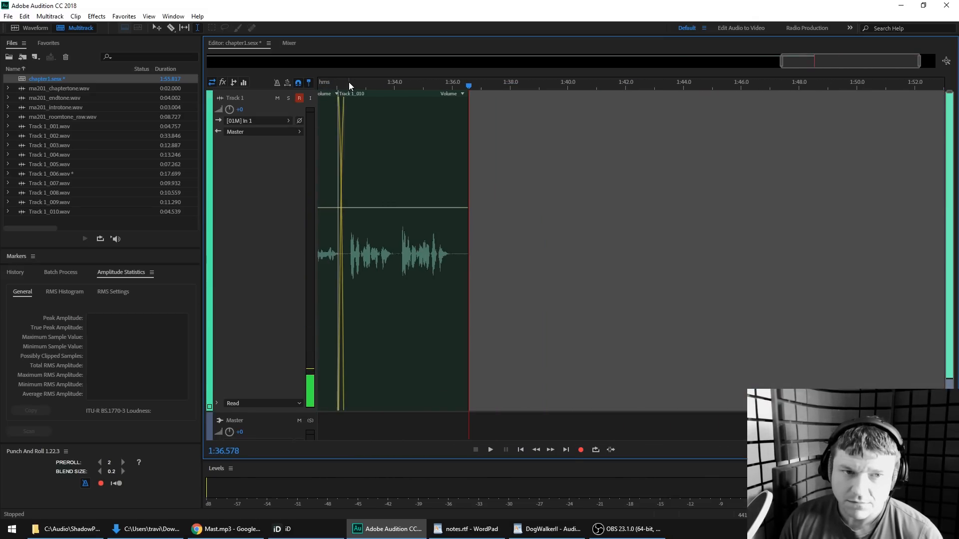
Open Track 1_009.wav for waveform editing and mix-paste the clipboard audio over the gap from about 1:32.1 to 1:32.4
double_click(333, 127)
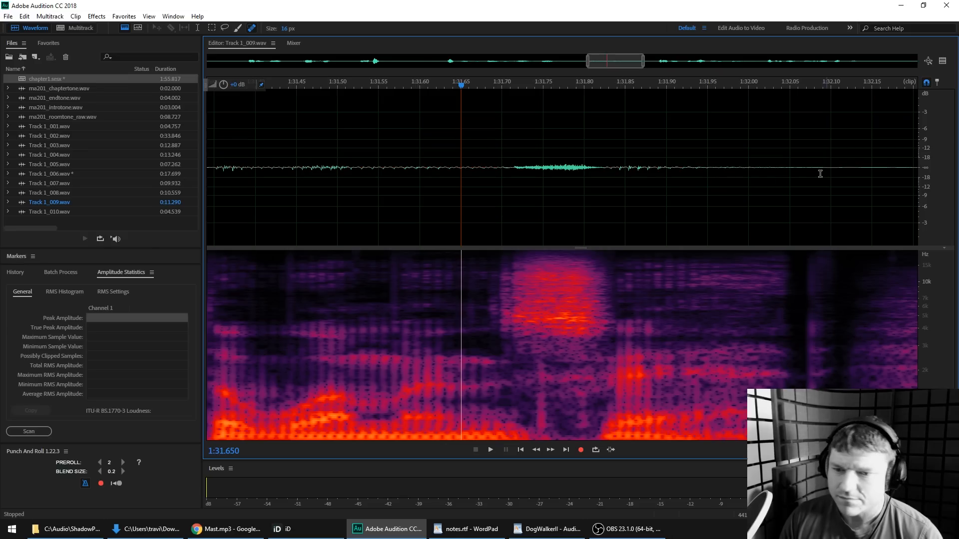
scroll(819, 174, down, 3)
drag(757, 177, 874, 176)
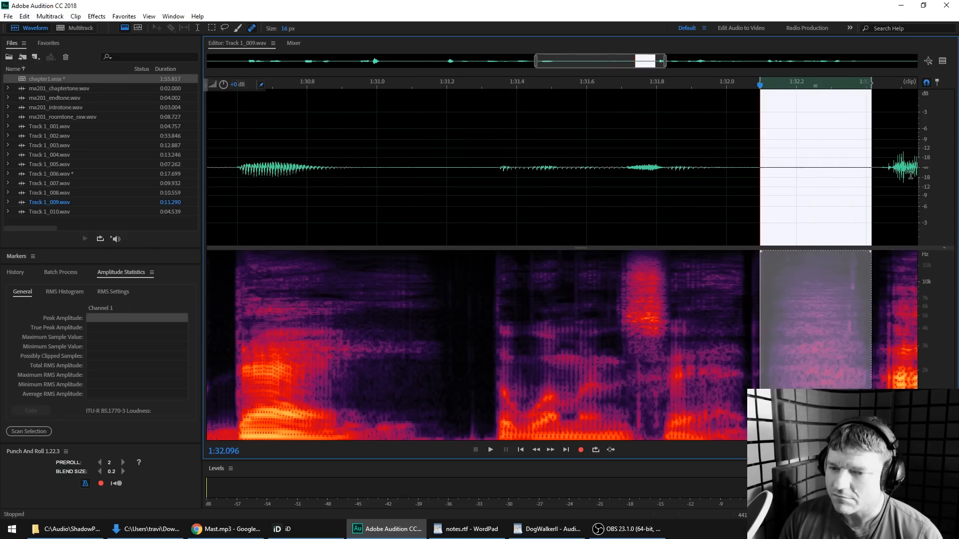
key(ctrl+shift+v)
click(643, 148)
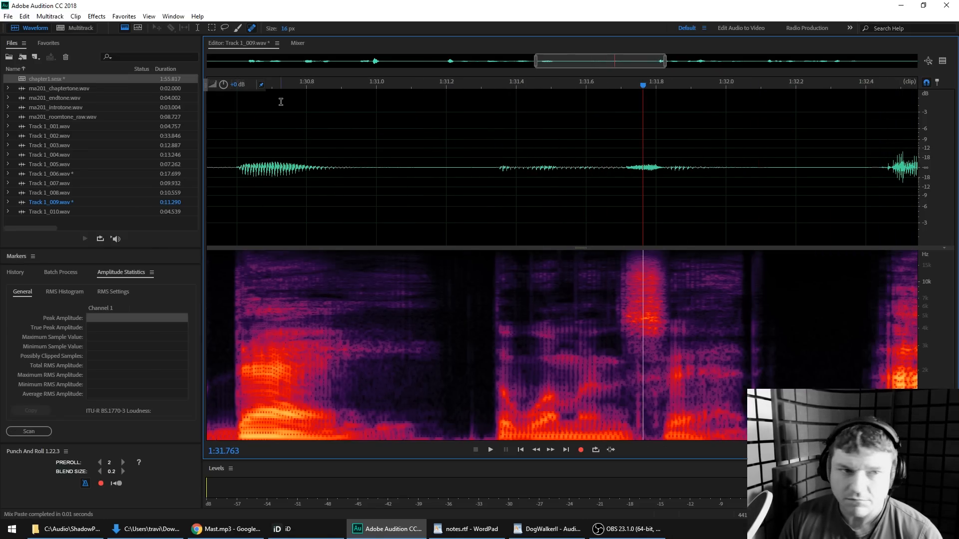
Return to the multitrack session and play back the narration around the punch-in point near 1:32
click(71, 26)
key(space)
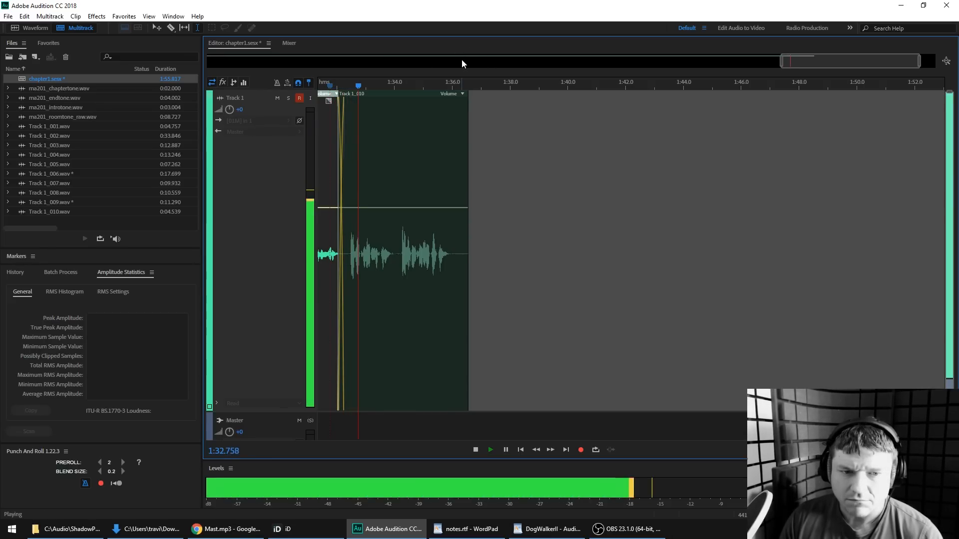
click(349, 86)
key(space)
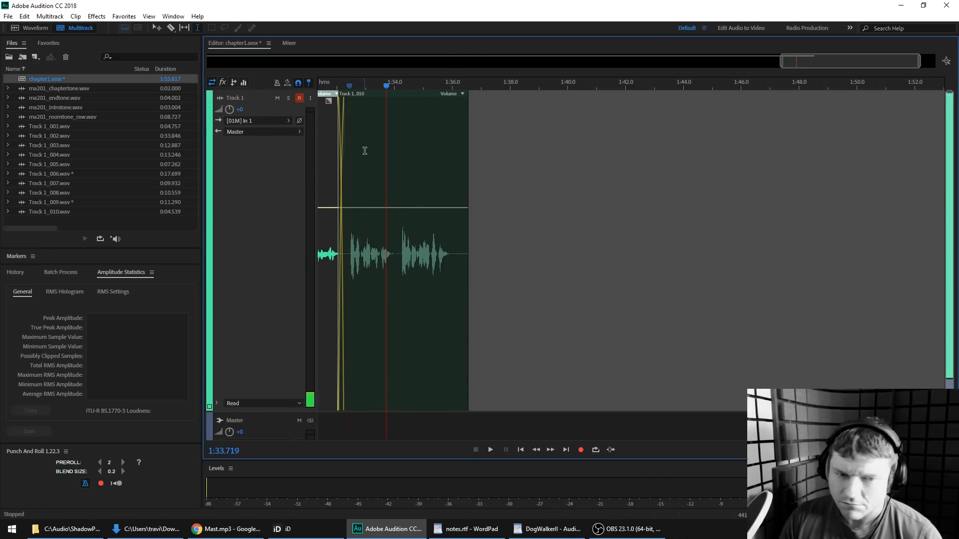
Open Track 1_010.wav for waveform editing, heal the noise at about 1:33.2 with the 16 px Spot Healing Brush, and play it back
click(363, 141)
double_click(363, 141)
scroll(321, 135, up, 3)
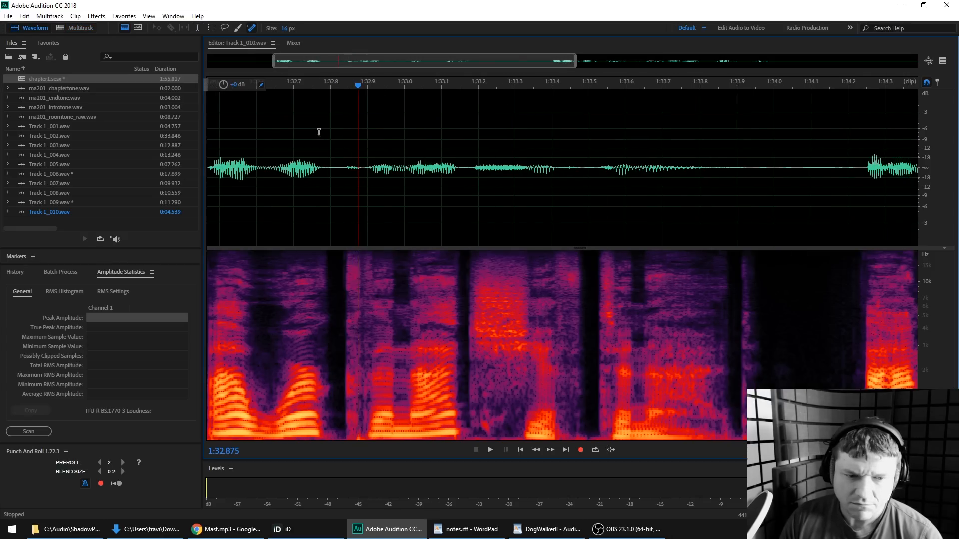
key(space)
key(space)
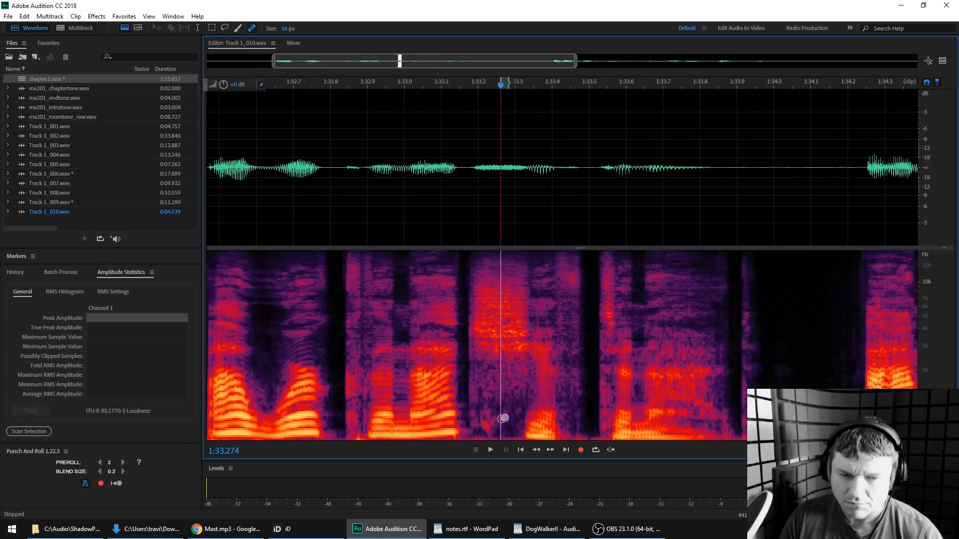
drag(488, 430, 487, 430)
key(space)
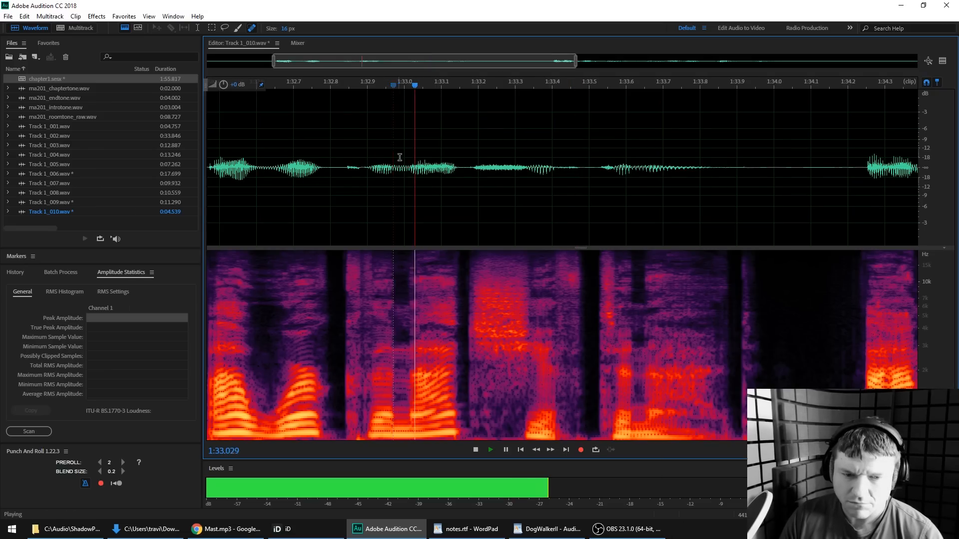
scroll(721, 182, down, 3)
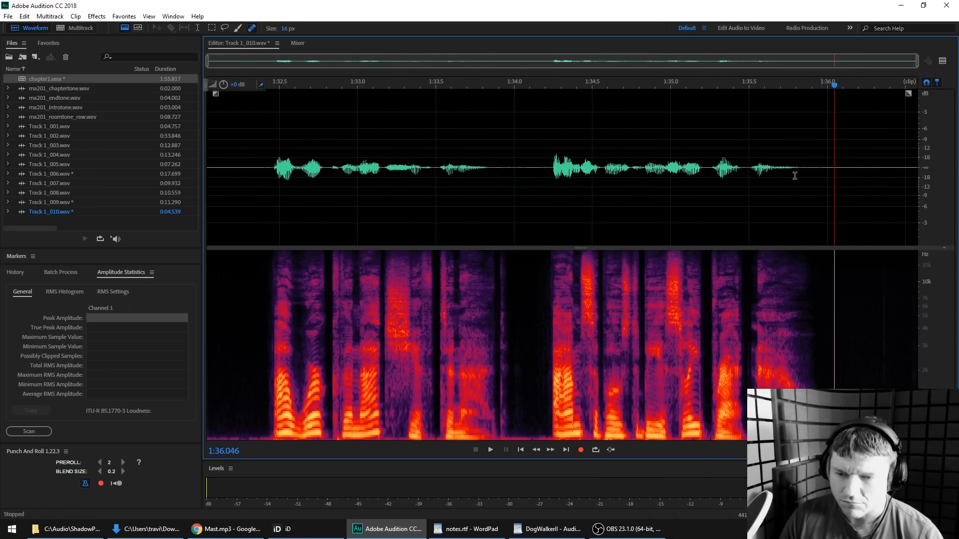
Return to the multitrack session and record the narration on Track 1 up to about 1:54.6
click(75, 27)
key(space)
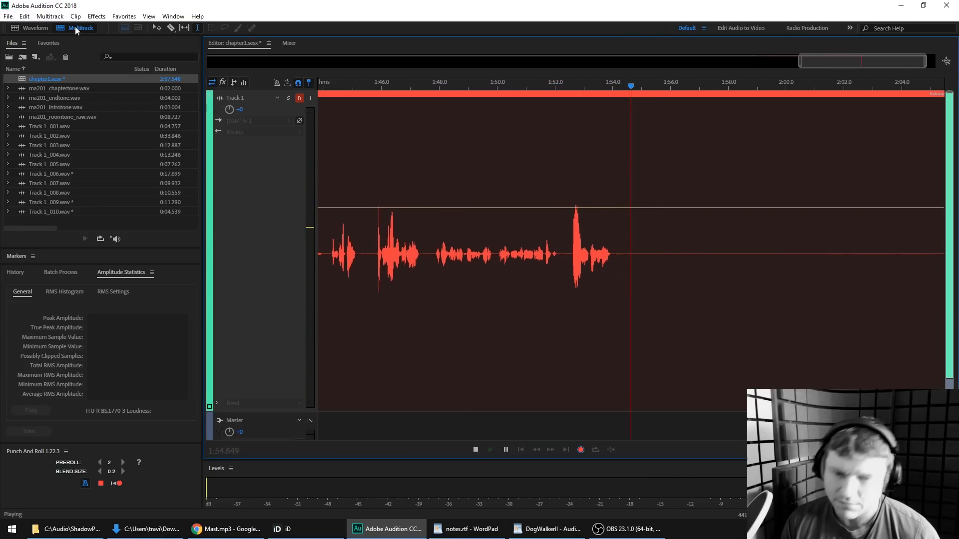
key(space)
Punch in on Track 1 at about 1:54.1 and record the narration up to about 2:00.9
click(609, 87)
key(shift+space)
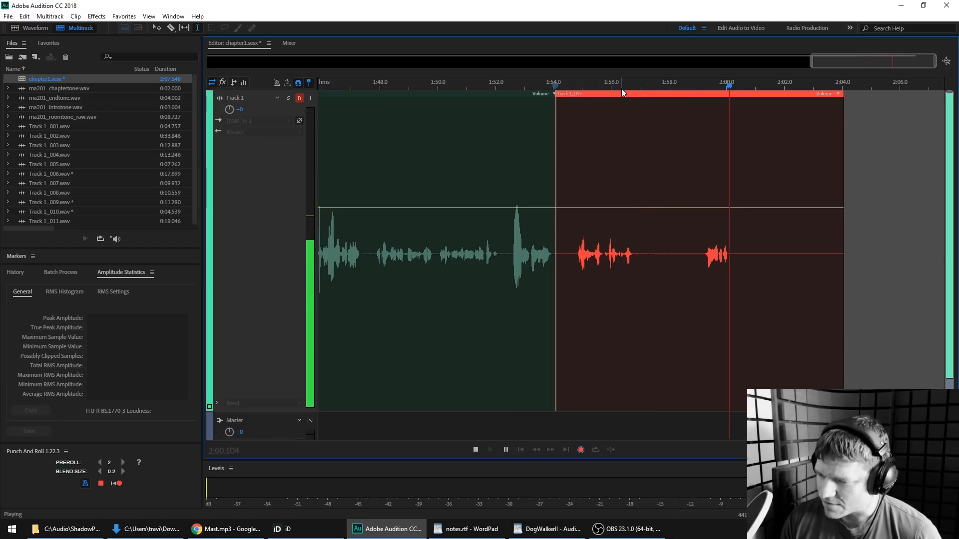
key(space)
scroll(695, 84, up, 2)
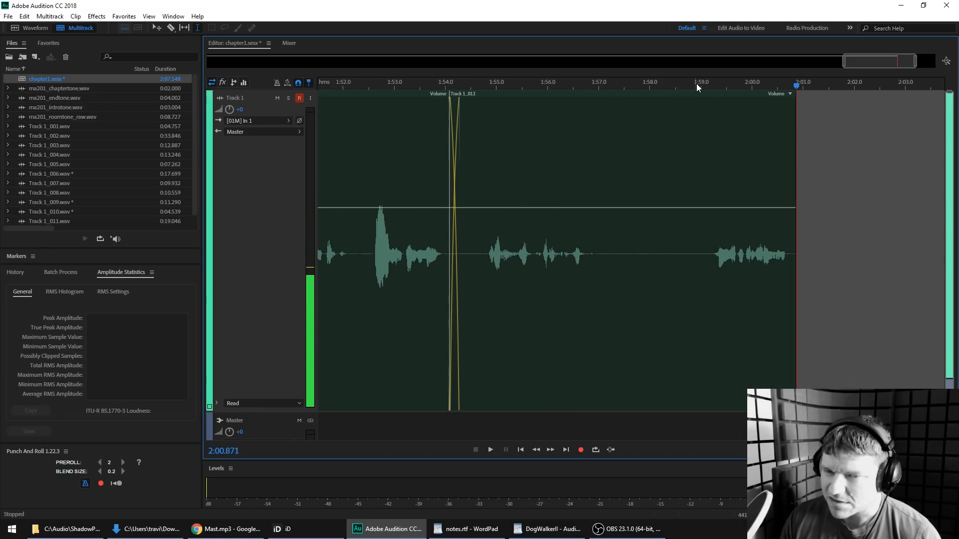
Punch in on Track 1 at about 1:59 and record the narration up to about 2:18.1
click(695, 84)
key(shift+space)
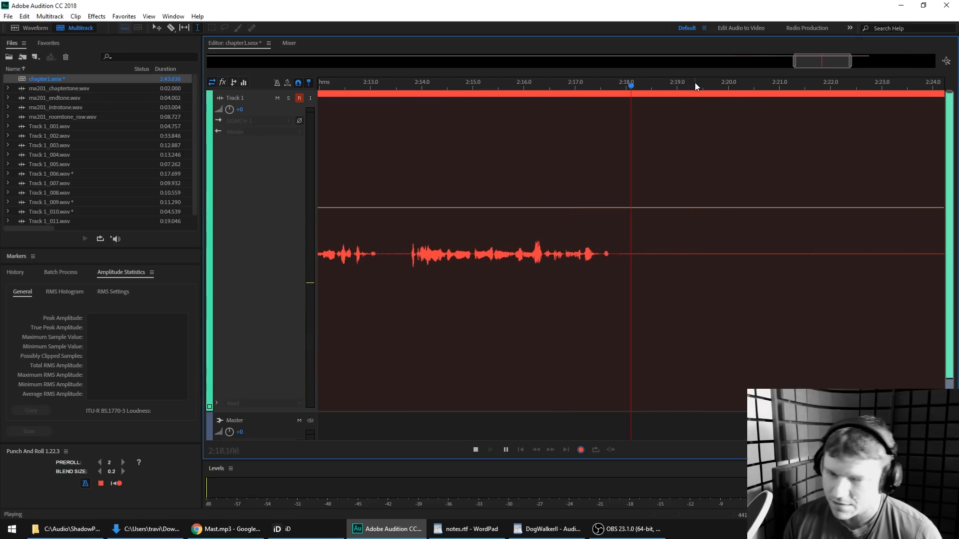
key(space)
Record further punch-in takes on Track 1, starting at about 2:17.7 and continuing the narration to about 2:46.7
key(shift+space)
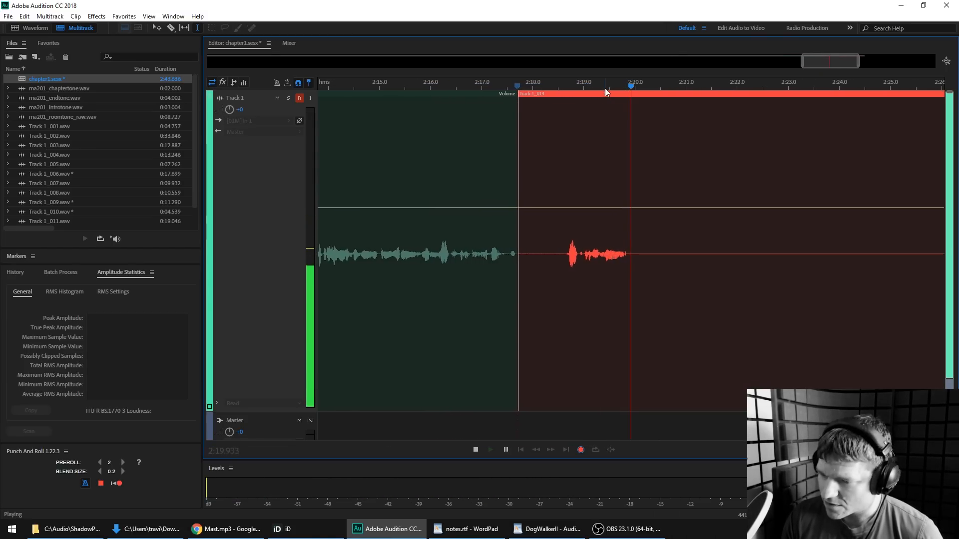
key(shift+space)
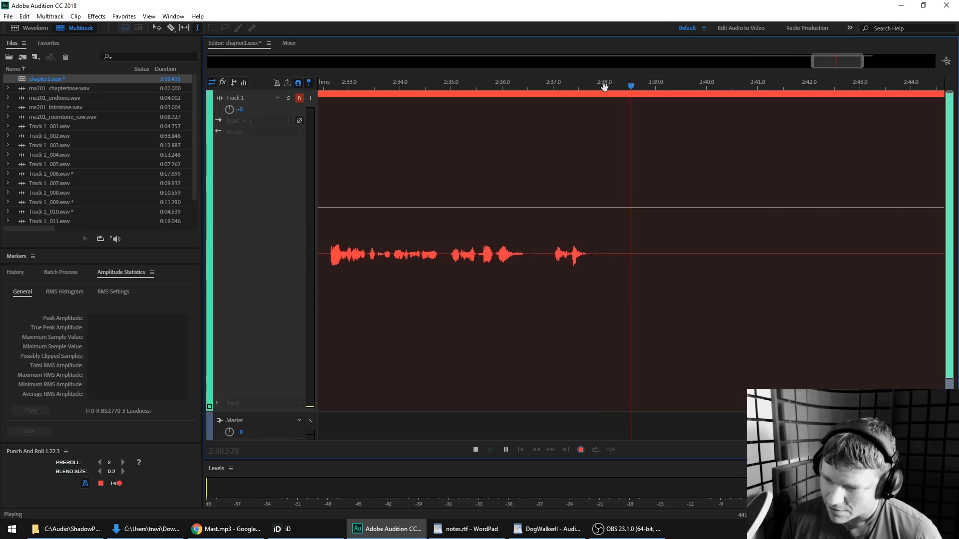
key(space)
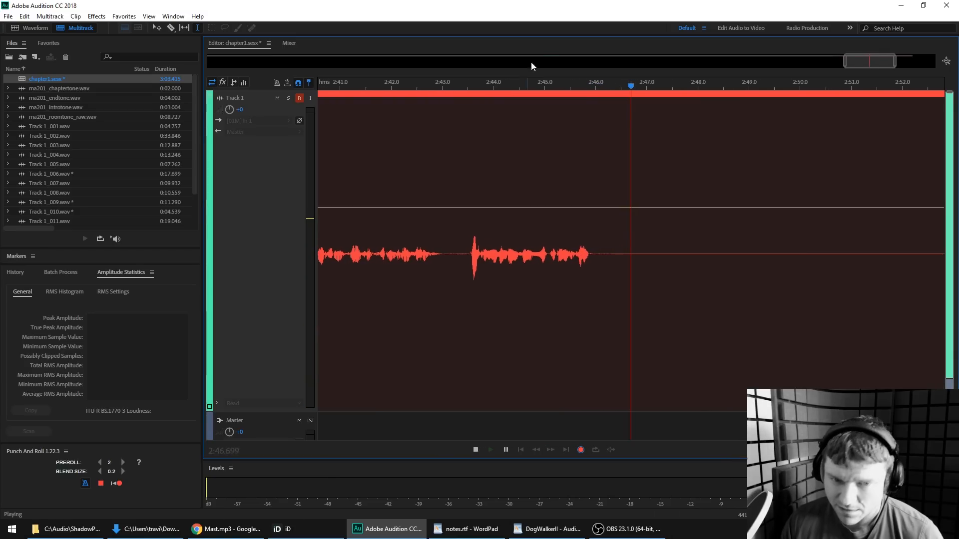
key(space)
Punch in on Track 1 at the pause near 2:43 and record the narration up to about 2:56.4
click(441, 86)
key(ctrl+r)
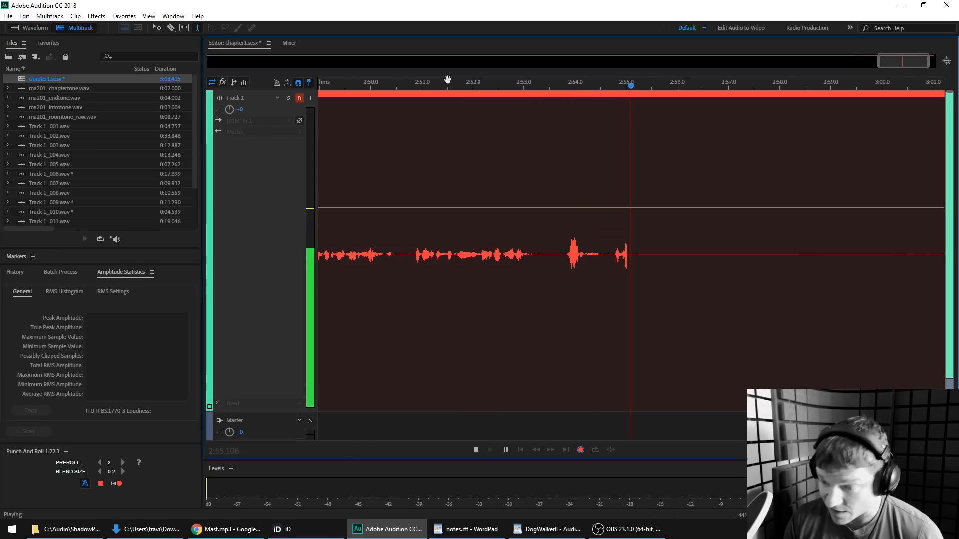
key(space)
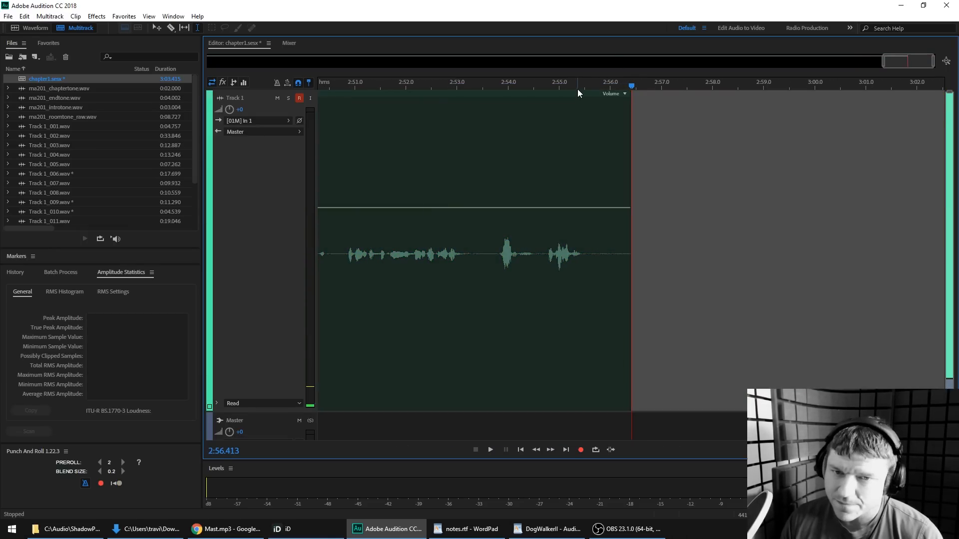
Punch in on Track 1 at about 2:55.5 and record the narration up to about 3:03.6
click(587, 85)
key(shift+space)
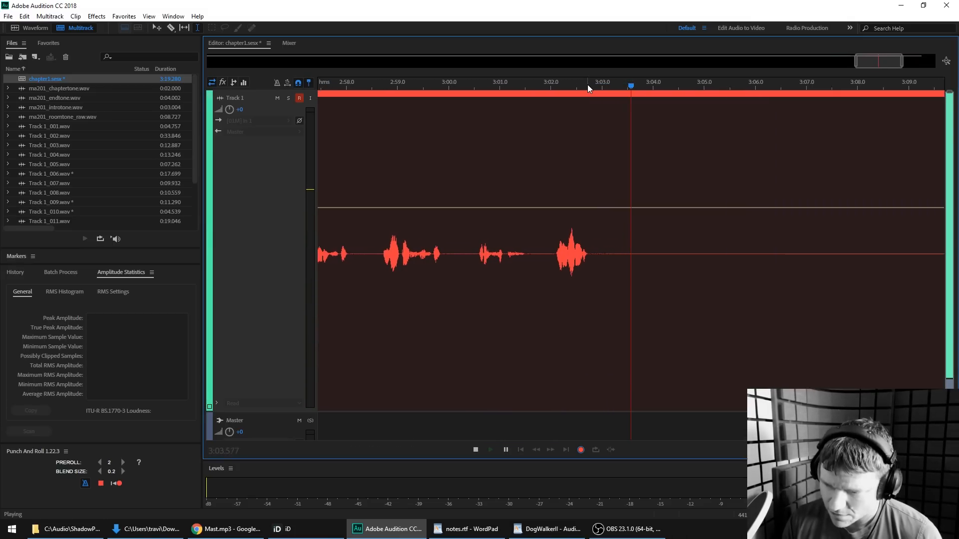
key(space)
Punch in on Track 1 at about 3:03 and continue recording the narration to about 3:19.2
key(shift+space)
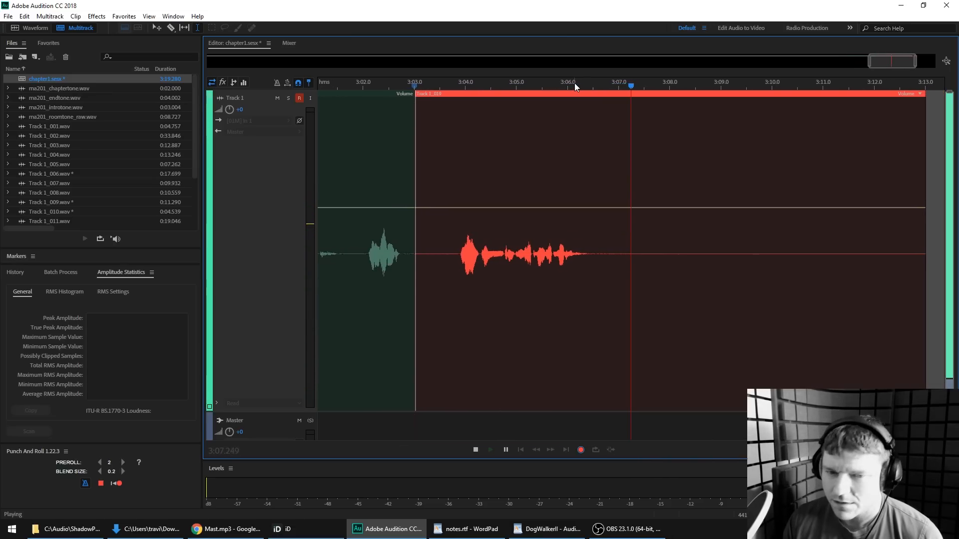
key(space)
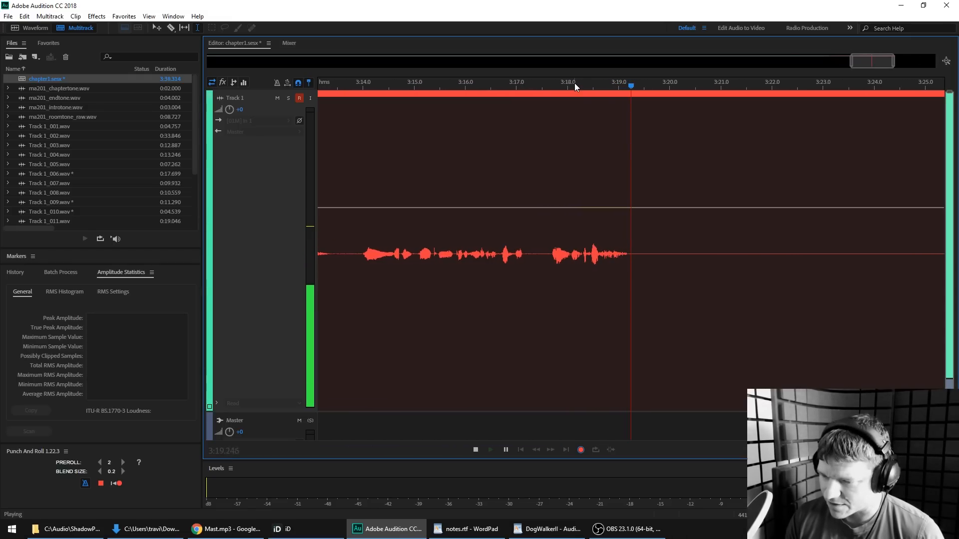
key(space)
Punch in again on Track 1 after the last good phrase and continue recording the narration to about 3:41.7
click(580, 85)
key(shift+space)
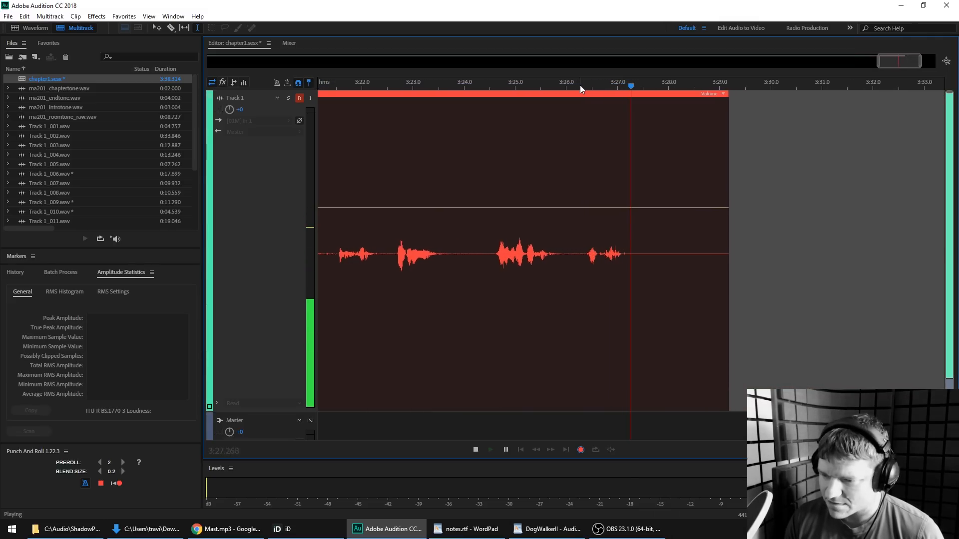
click(599, 85)
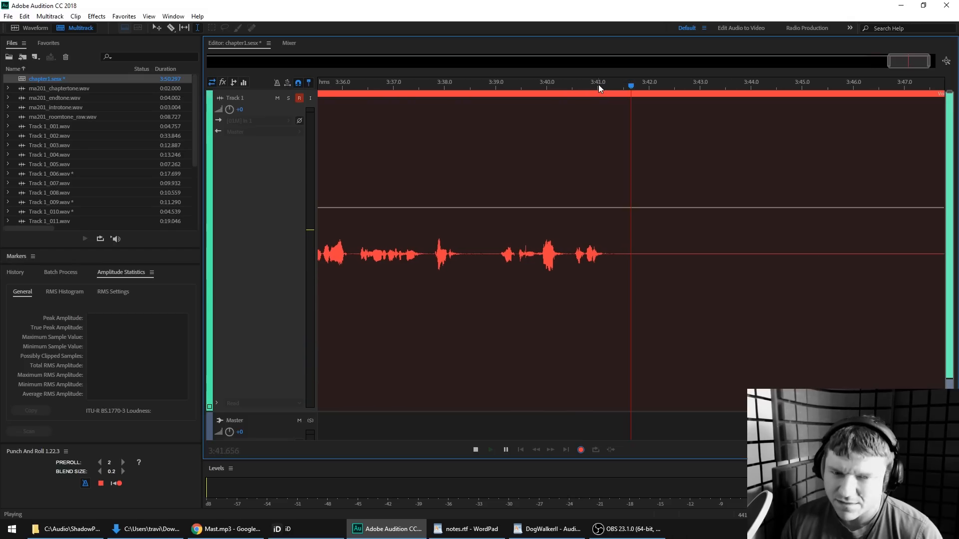
key(space)
Punch in on Track 1 at about 3:38.5 and re-record the narration up to about 3:44.8
click(475, 86)
key(shift+space)
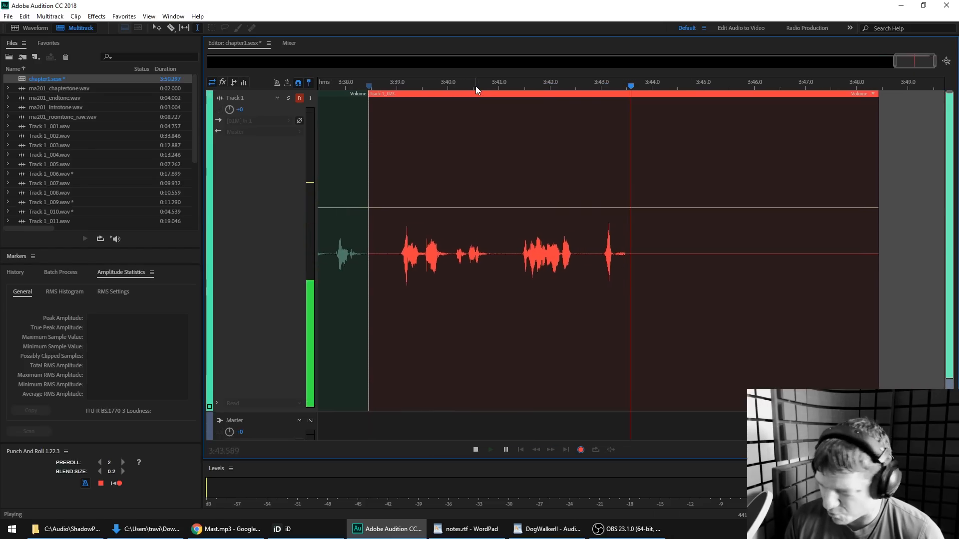
key(space)
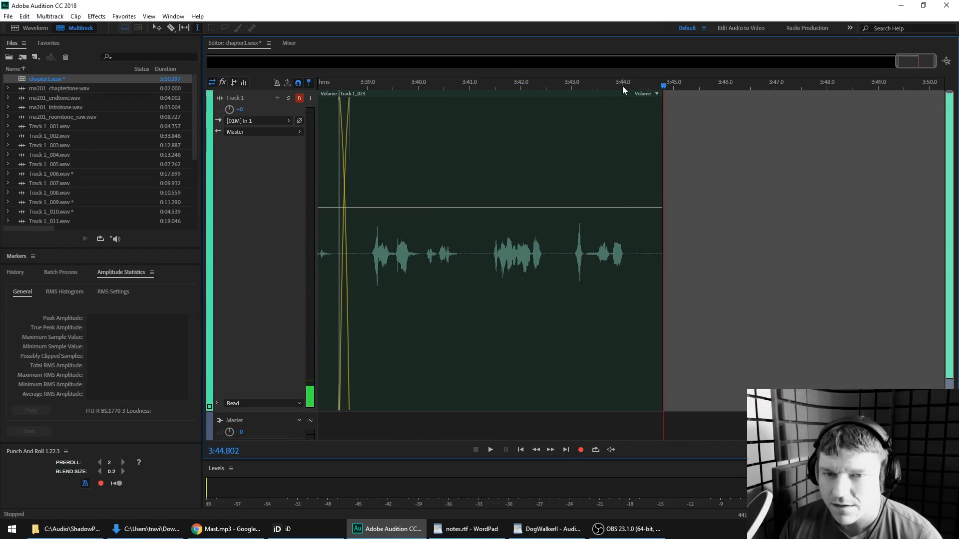
Punch in on Track 1 at about 3:44.2 and record the narration up to about 3:49.5
click(630, 86)
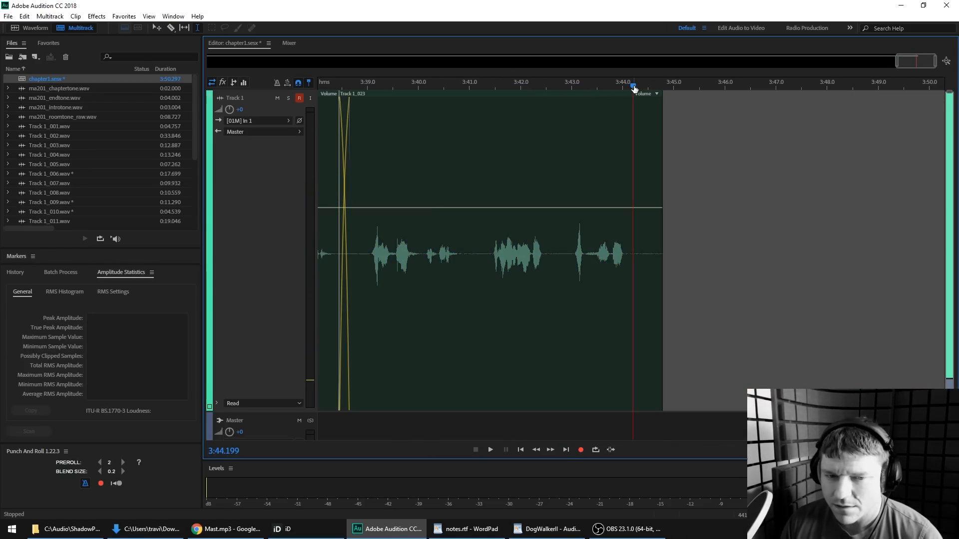
key(shift+space)
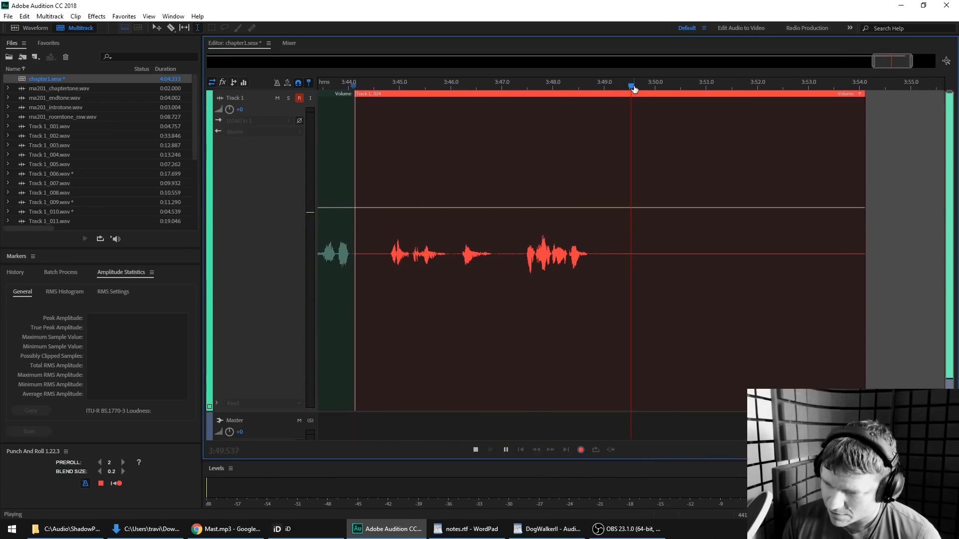
key(space)
Punch in on Track 1 at about 3:48.7 and record the narration up to about 3:56.1
click(563, 85)
key(shift+space)
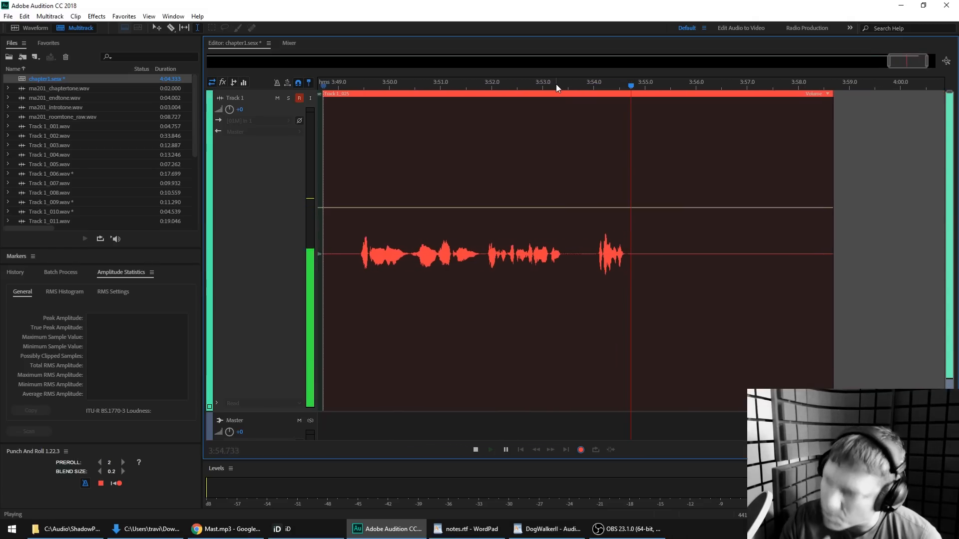
key(space)
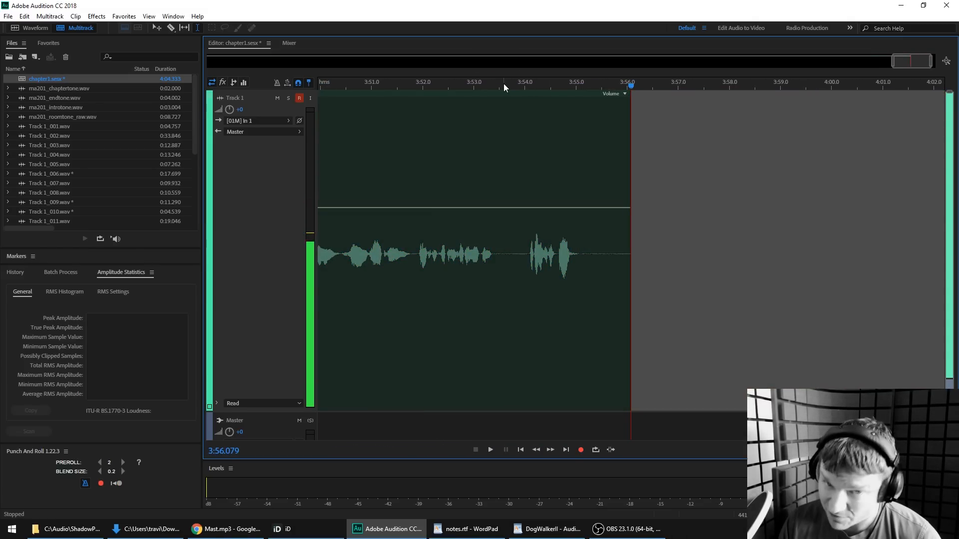
Record two more punch-in takes on Track 1, the first from about 3:53.5, continuing the narration to about 4:04.6
key(shift+space)
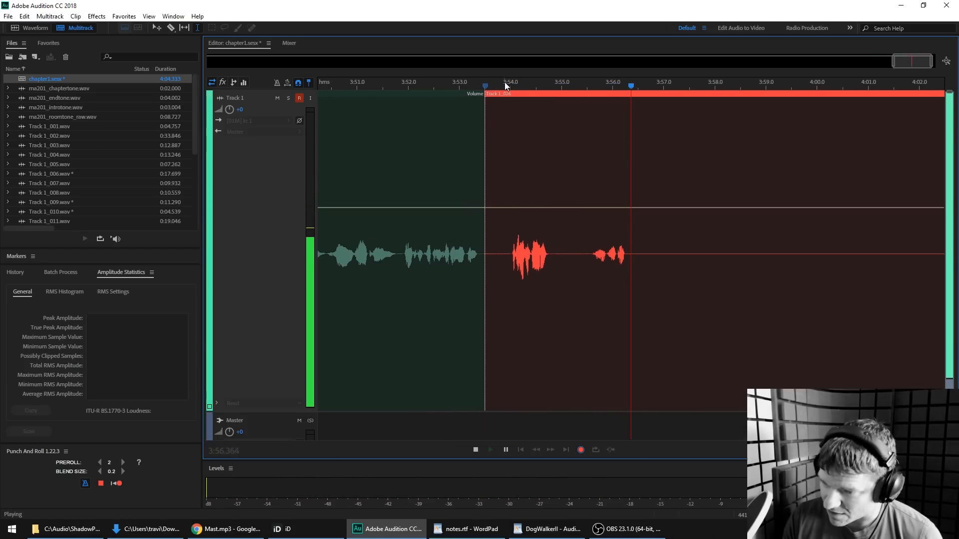
key(shift+space)
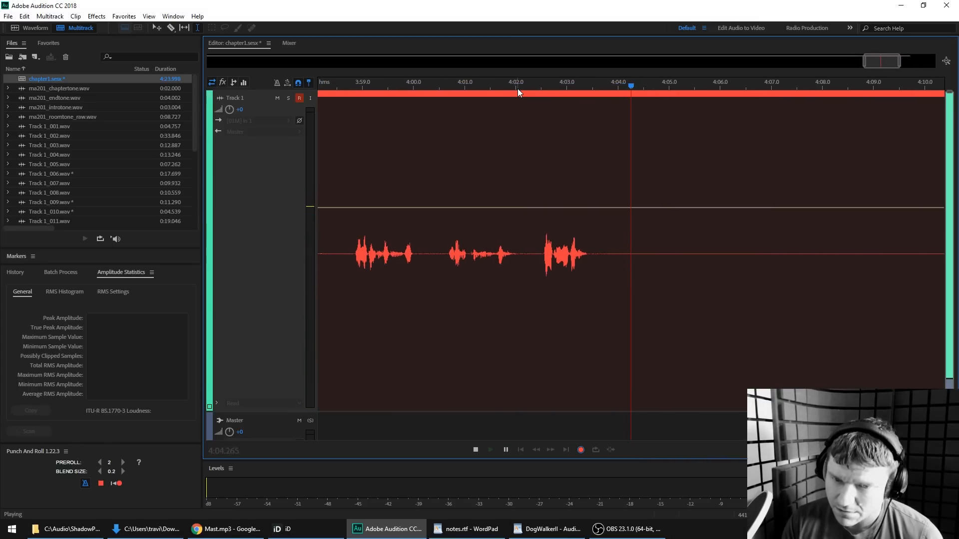
key(space)
Punch in on Track 1 at about 4:02.1 and record the narration in two takes up to about 4:17.4
drag(513, 87, 504, 89)
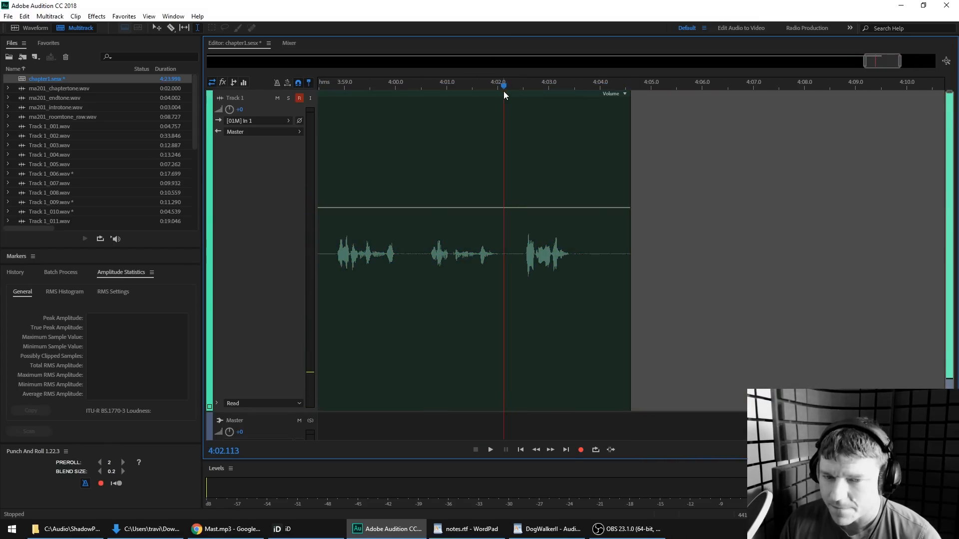
key(shift+space)
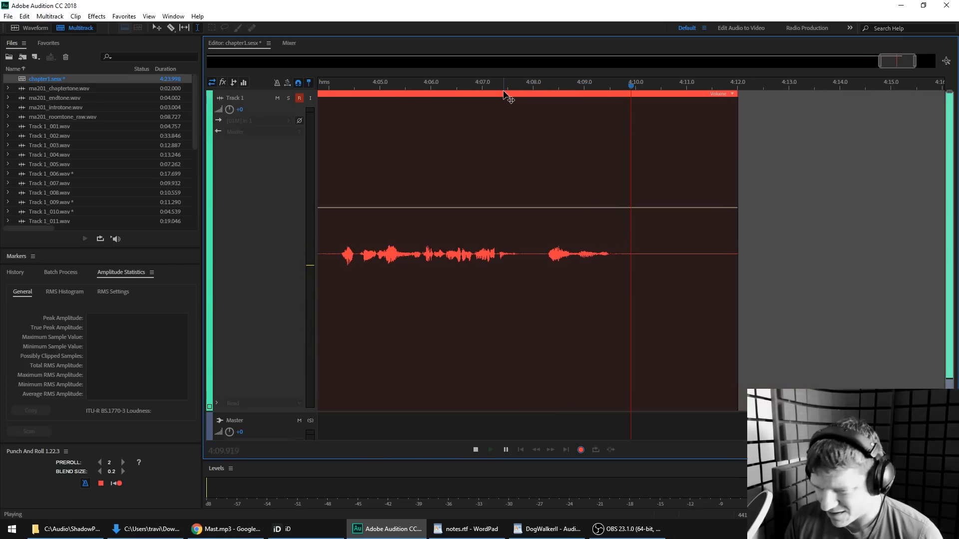
key(space)
key(shift+space)
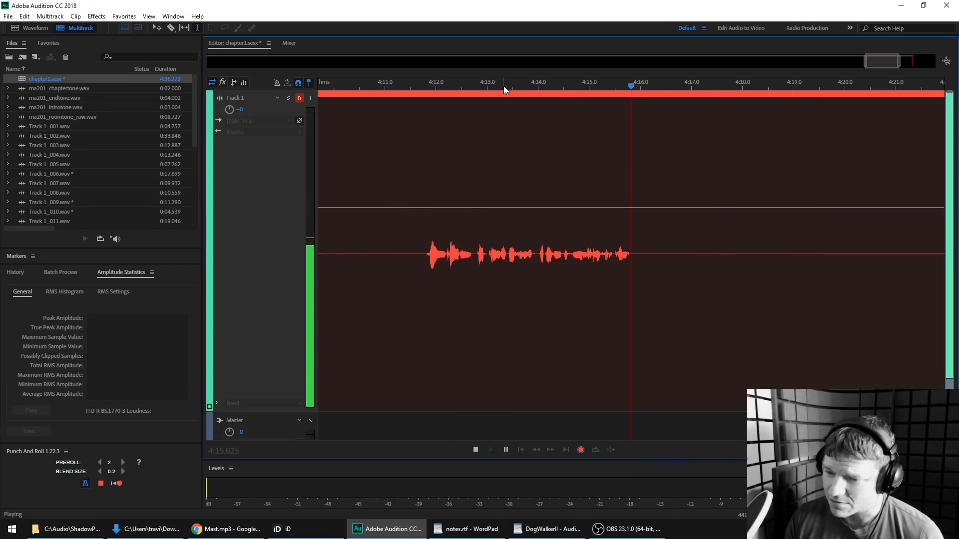
key(space)
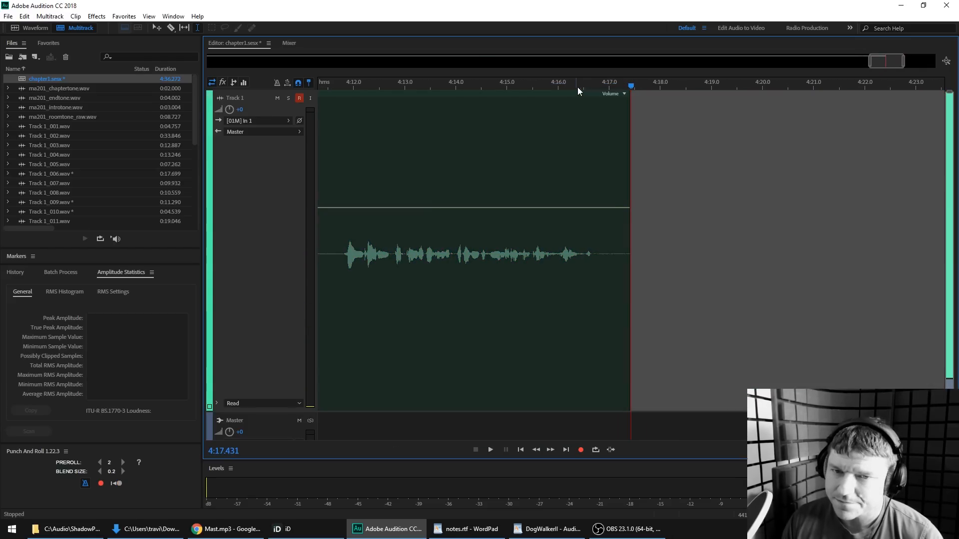
Punch in on Track 1 at about 4:16.8, record the narration past 4:49.7, and place the playhead at about 4:50
click(597, 87)
key(shift+space)
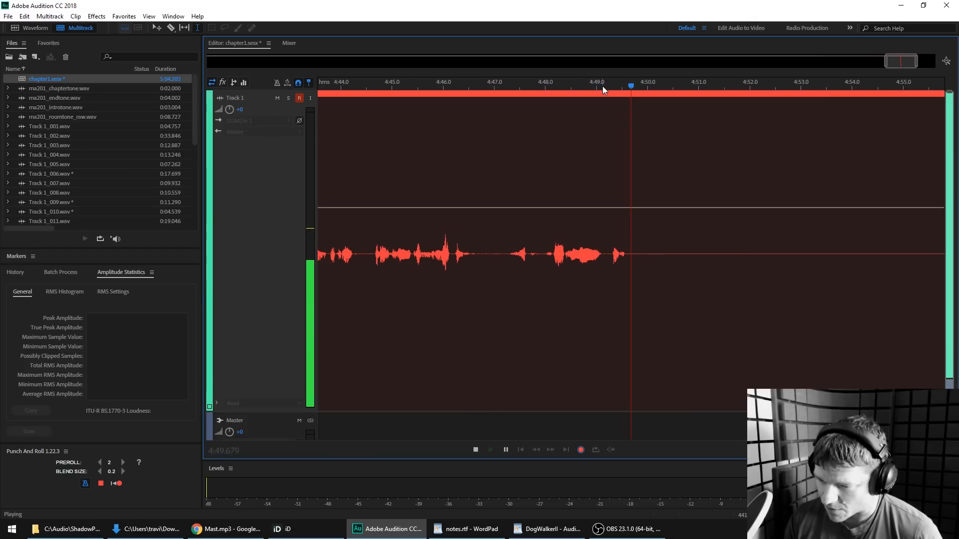
key(space)
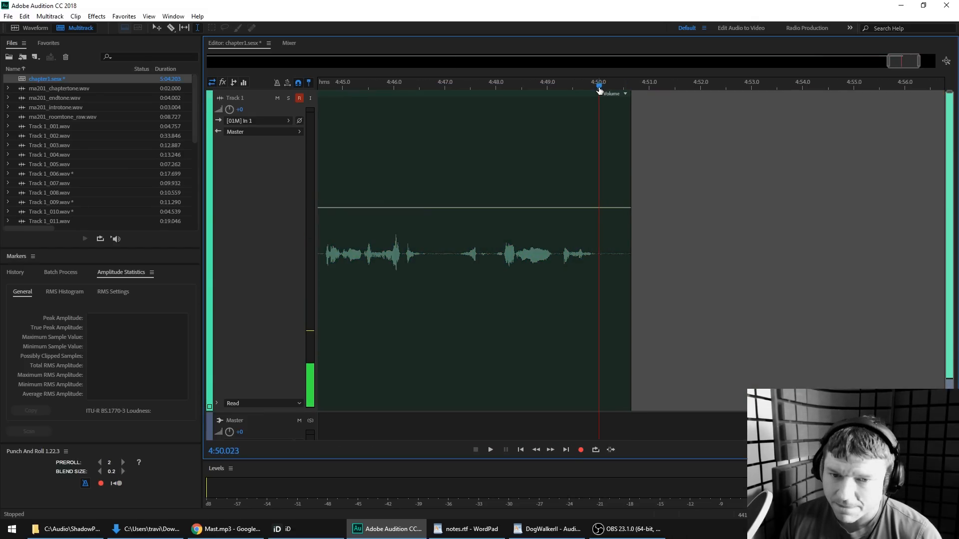
Try three punch-in takes of the narration on Track 1 from about 4:49.9, stopping the last at about 4:52.6
key(shift+space)
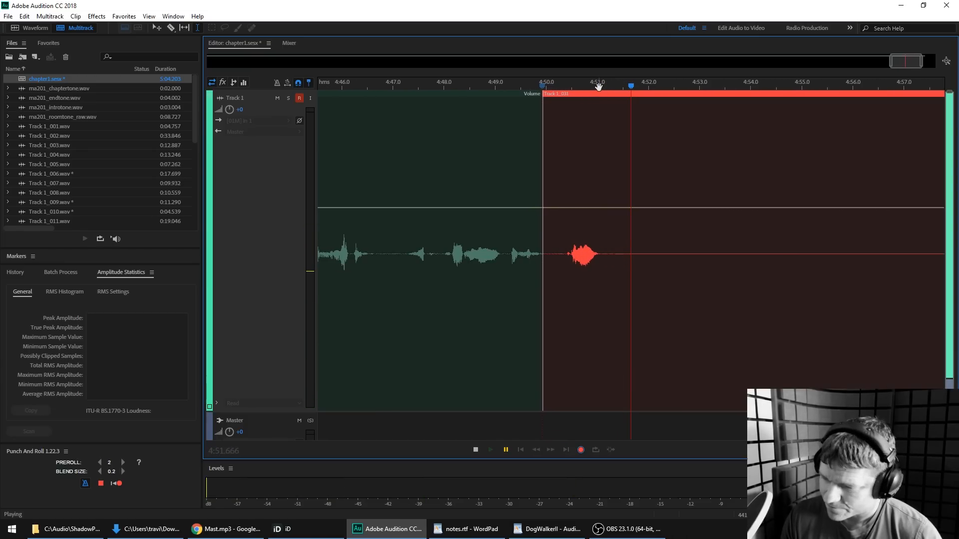
key(shift+space)
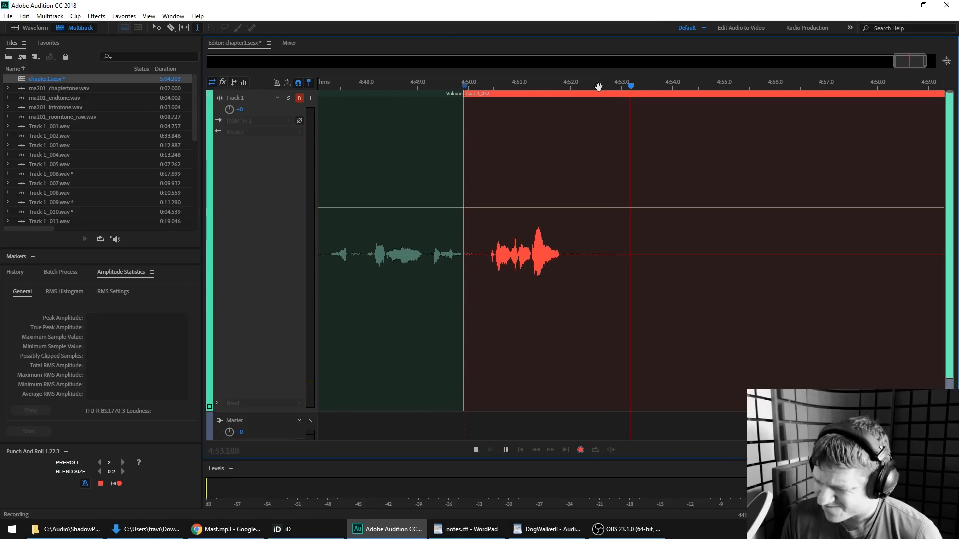
key(shift+space)
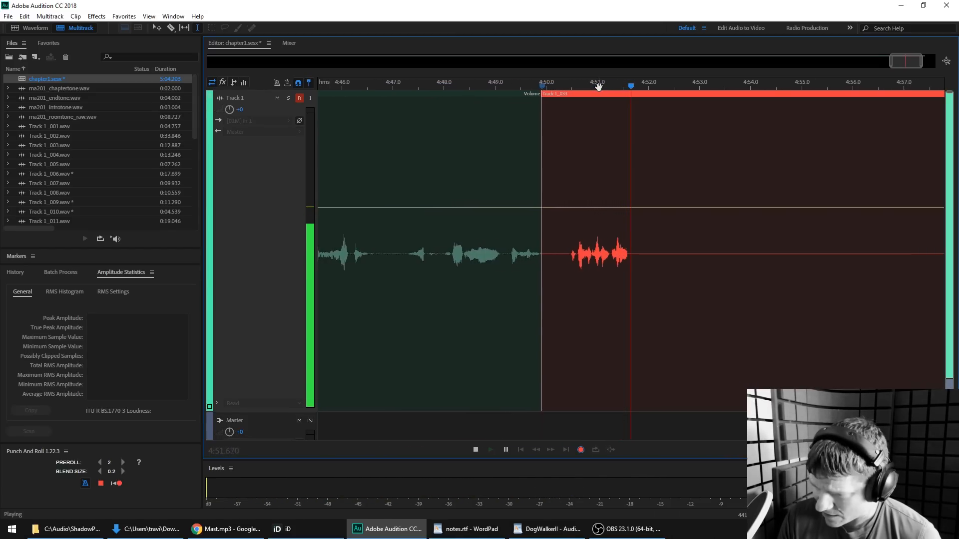
key(space)
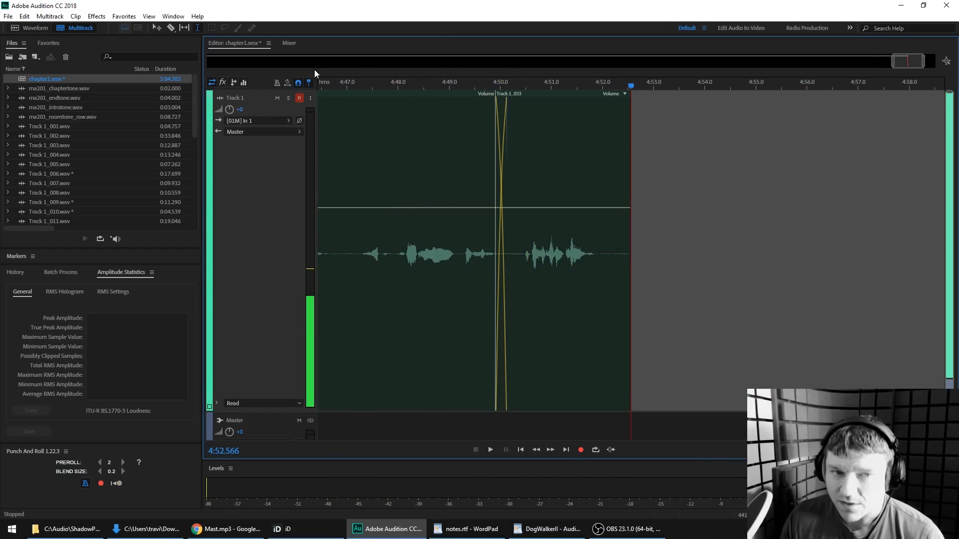
Punch in on Track 1 at about 4:46.7, restarting the take after each mistake, and record the narration up to about 4:58
key(shift+space)
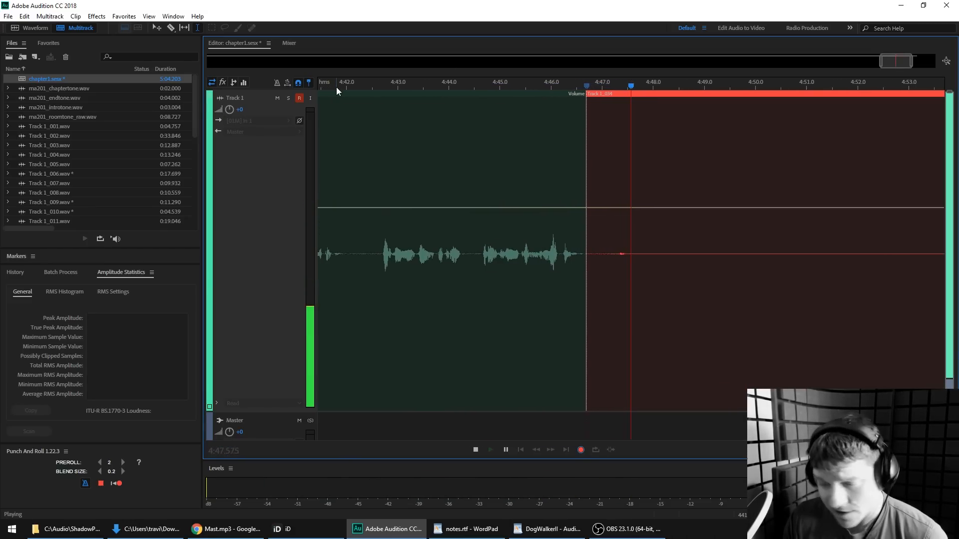
key(shift+space)
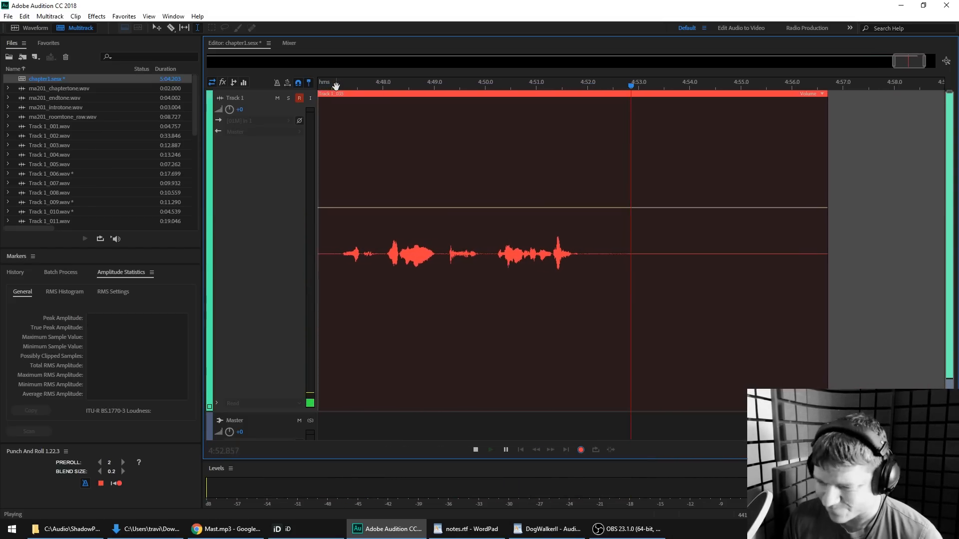
key(shift+space)
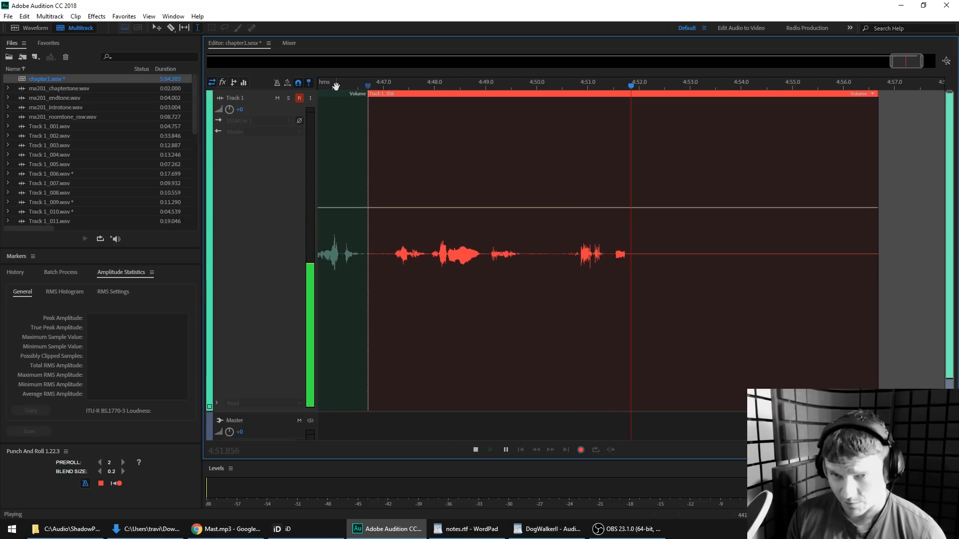
key(shift+space)
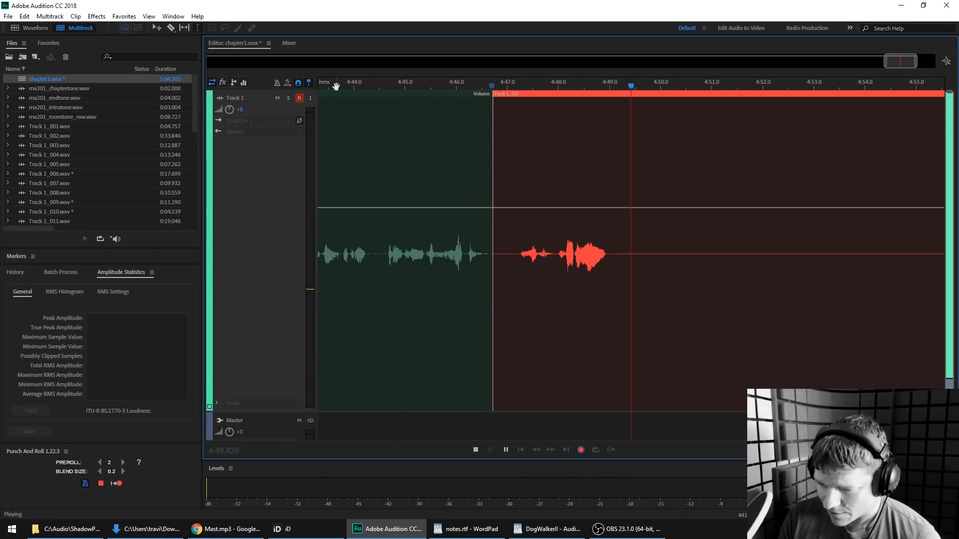
key(shift+space)
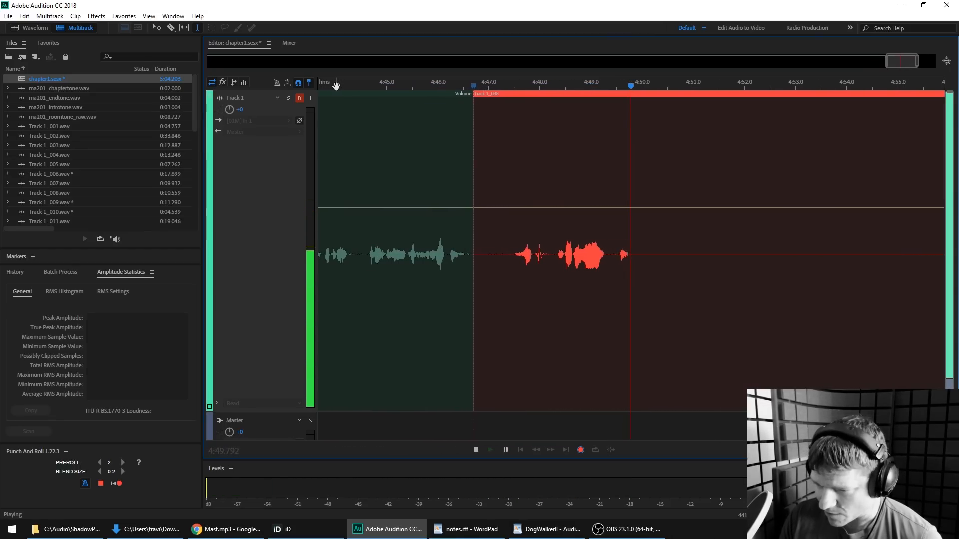
key(shift+space)
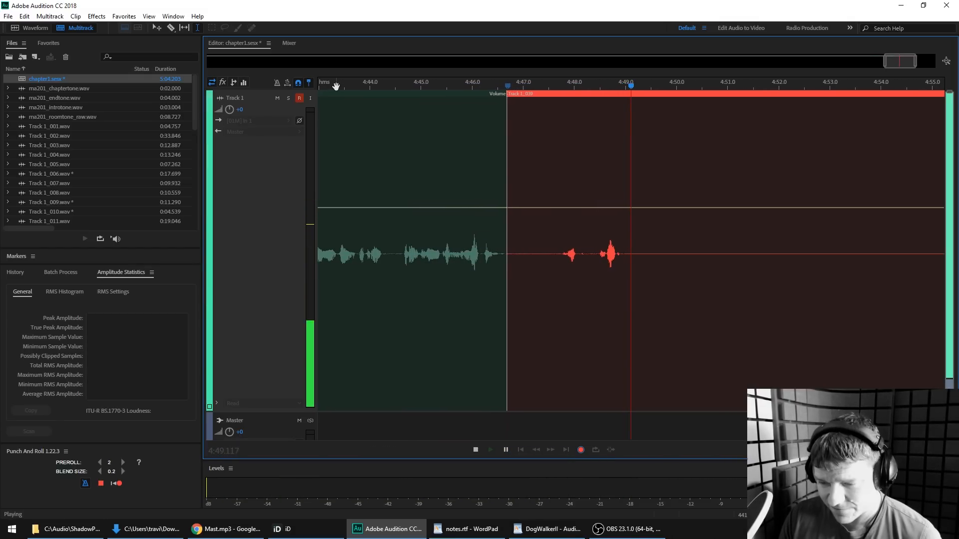
key(shift+space)
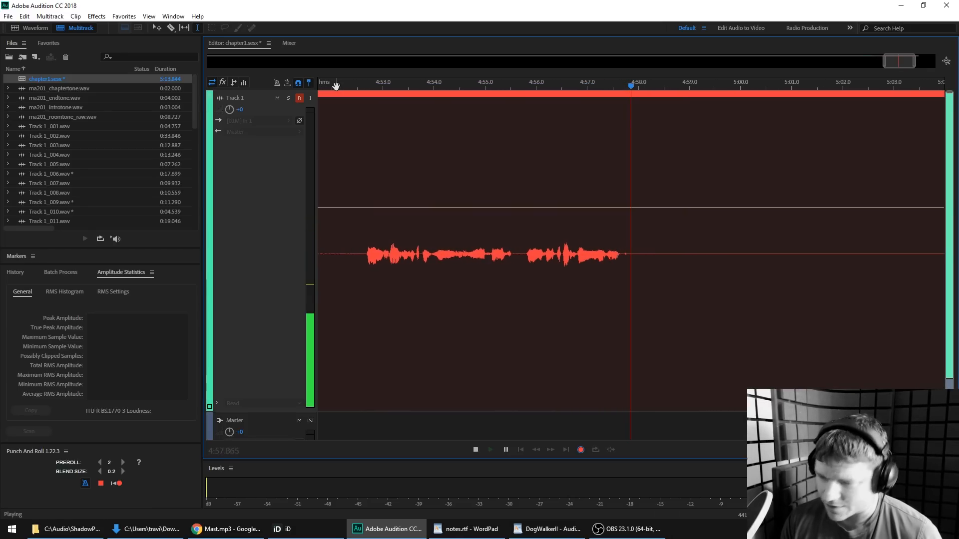
key(space)
Punch in on Track 1 at about 4:52.3 and again at about 5:05.2, recording the narration up to about 5:24.9
click(339, 87)
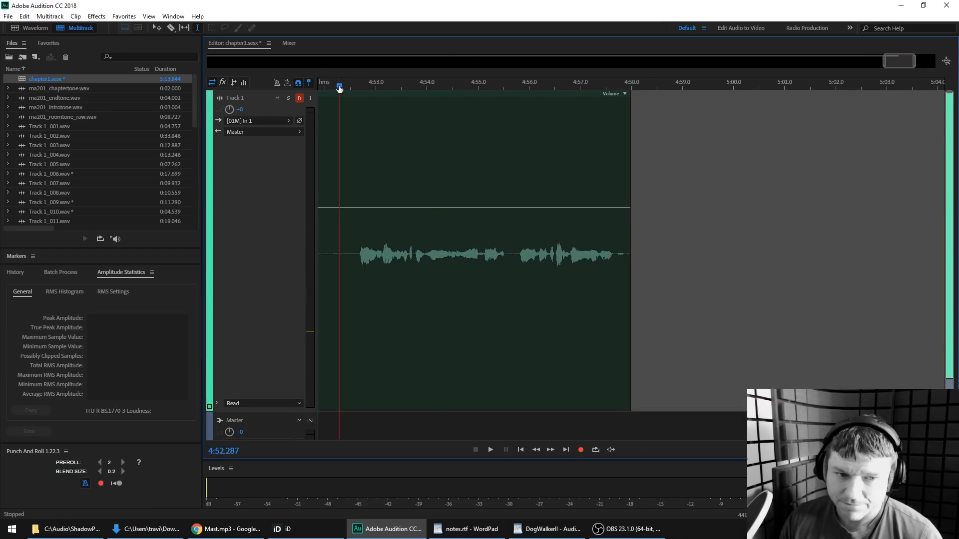
key(shift+space)
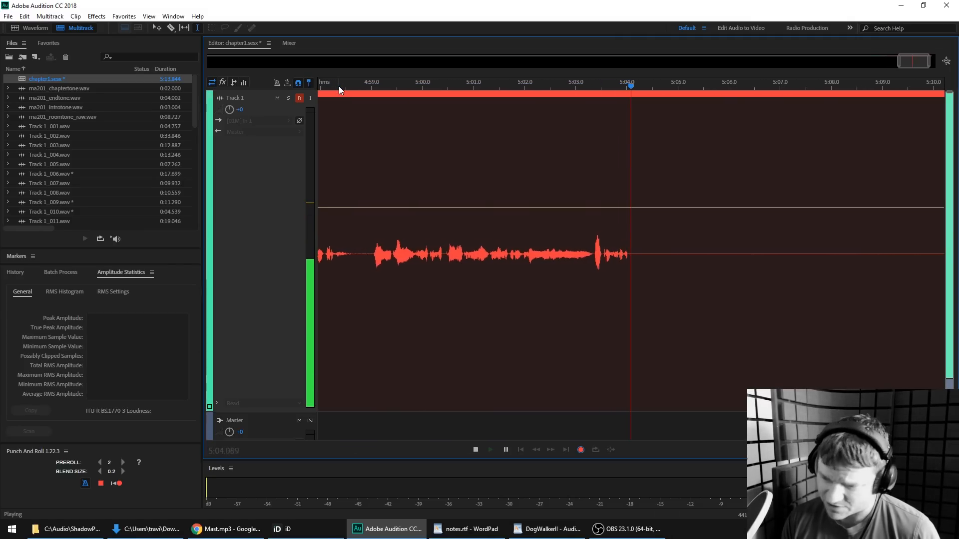
key(space)
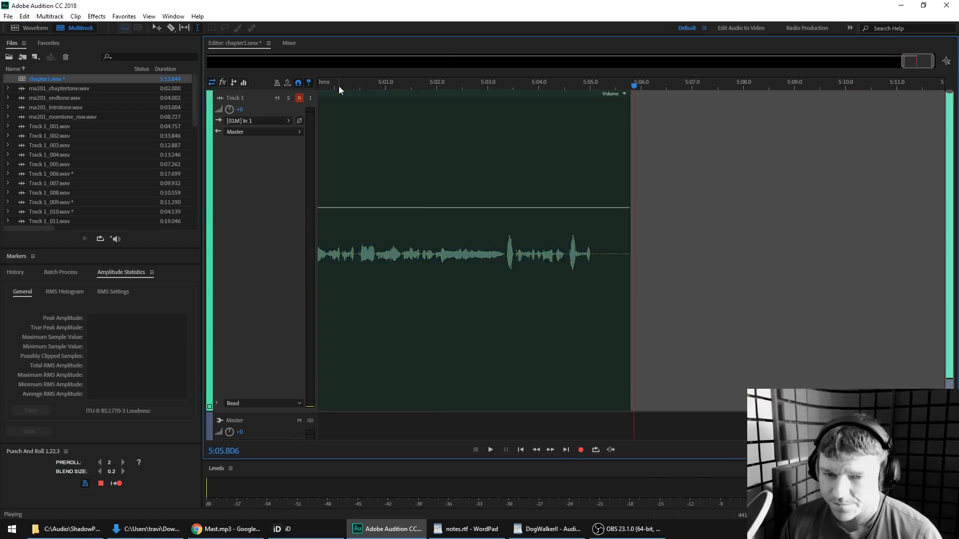
click(601, 84)
key(shift+space)
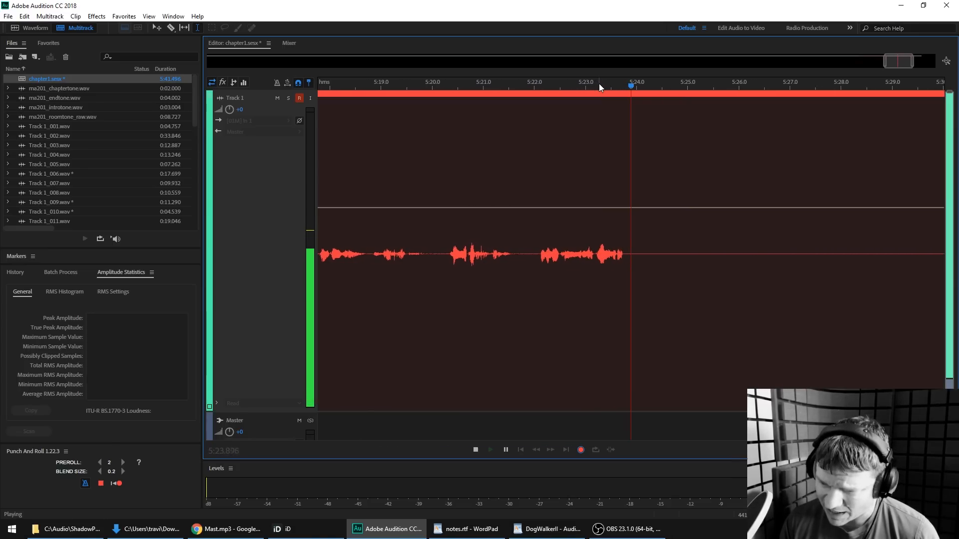
key(space)
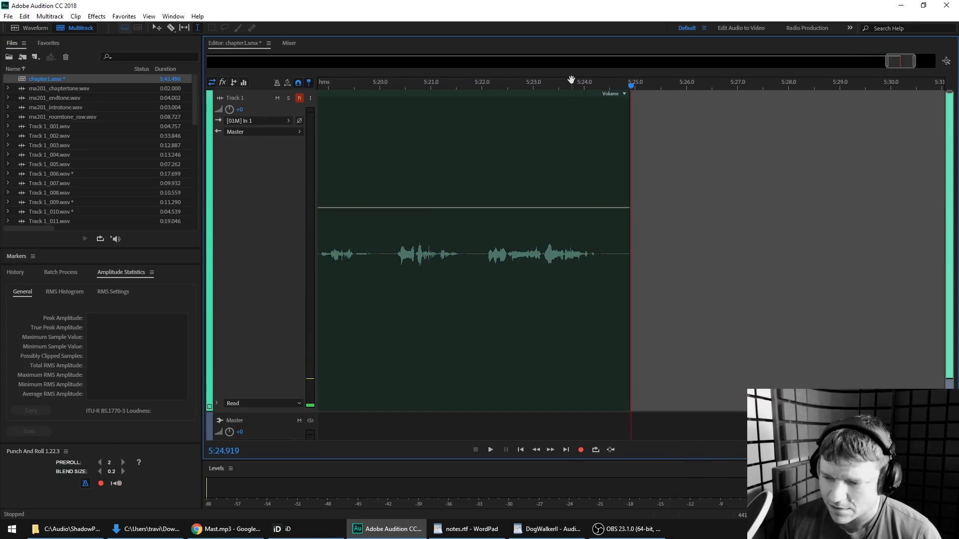
Punch in on Track 1 at about 5:21.6 and record the narration over successive takes up to about 5:40.6
click(600, 83)
click(463, 85)
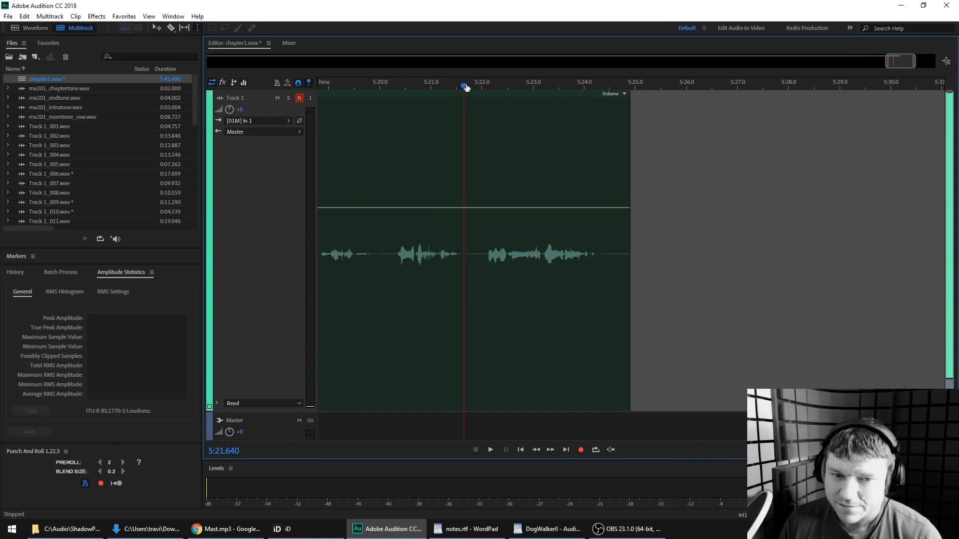
key(shift+space)
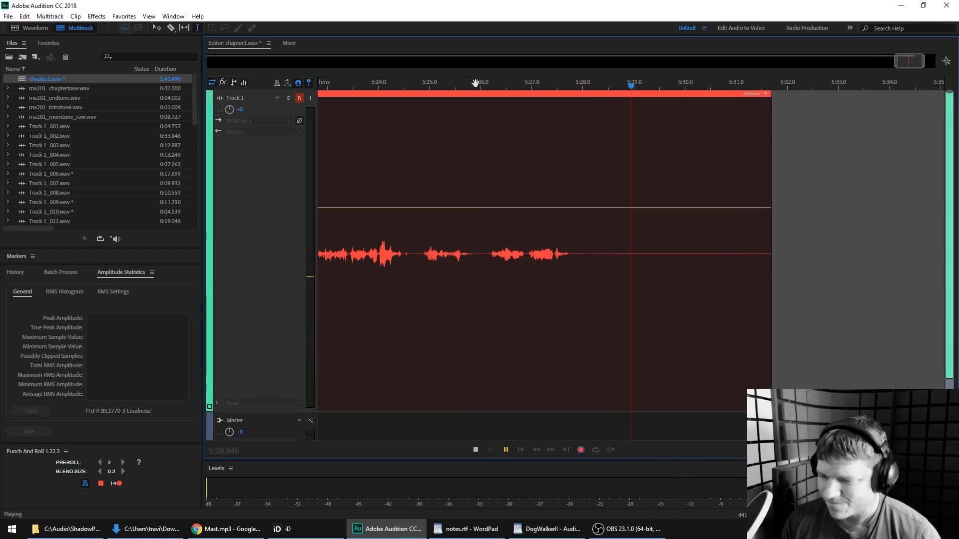
key(space)
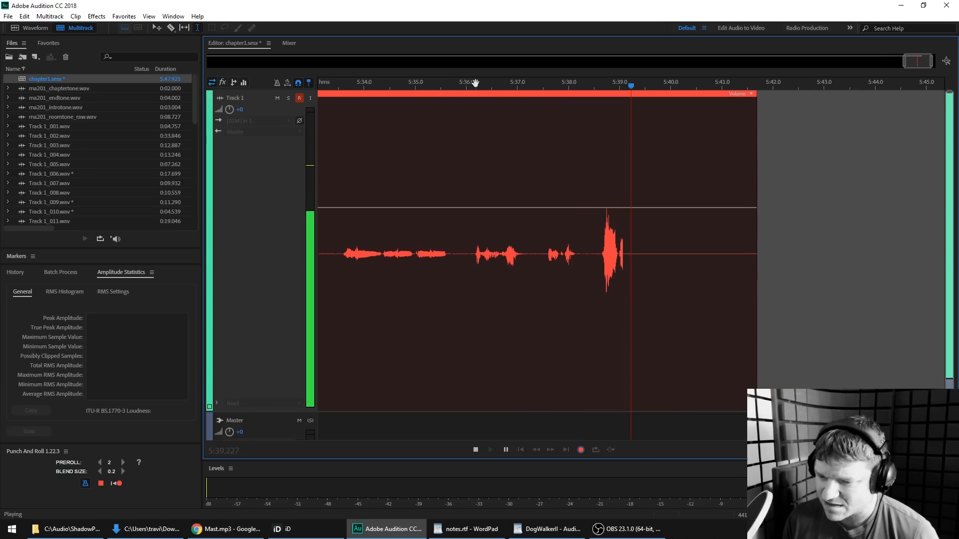
key(space)
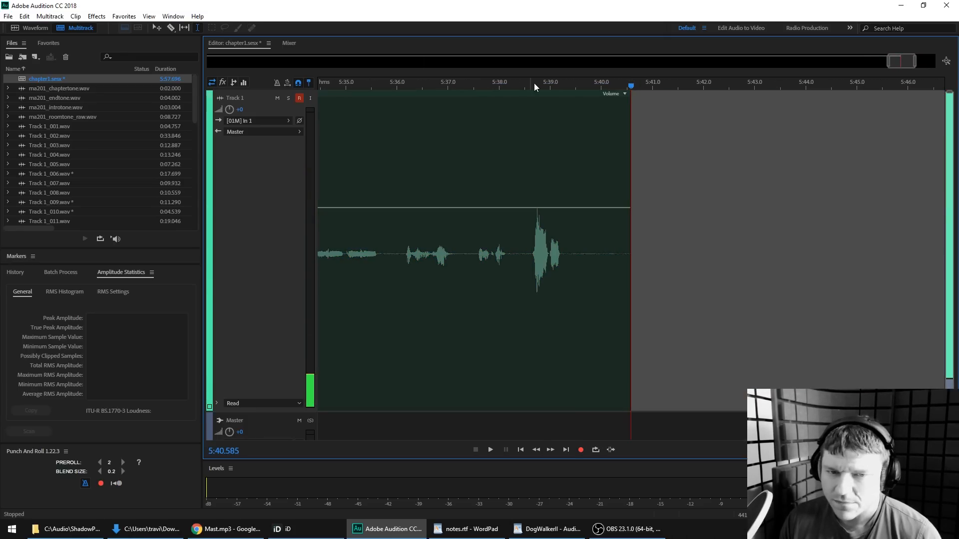
Record two more punch-in takes on Track 1, the first past 5:55, continuing the narration to about 6:04.4
key(shift+space)
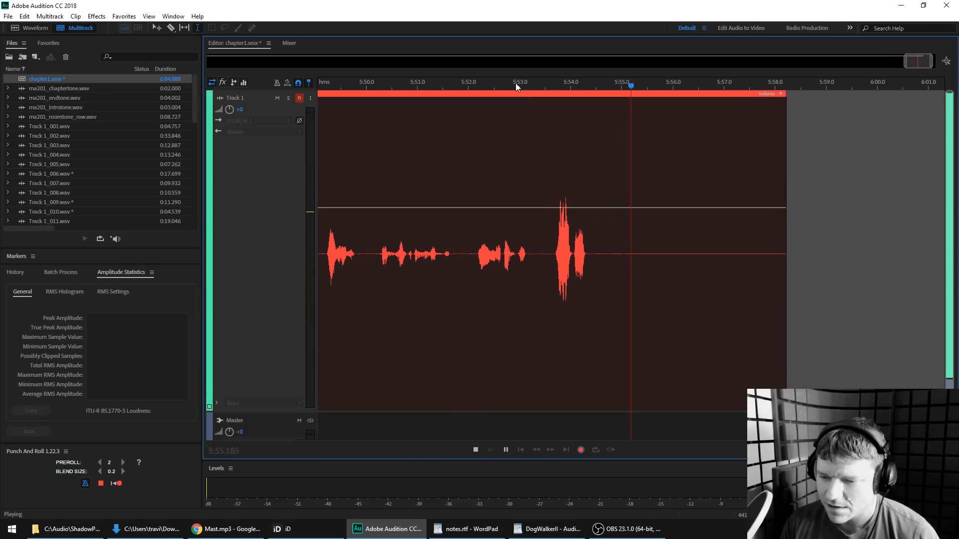
key(space)
click(589, 86)
key(shift+space)
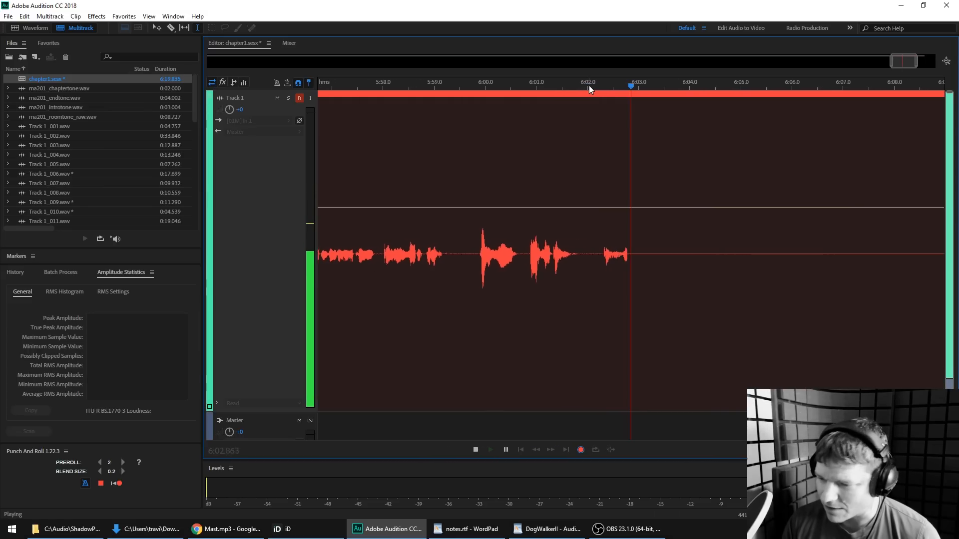
key(space)
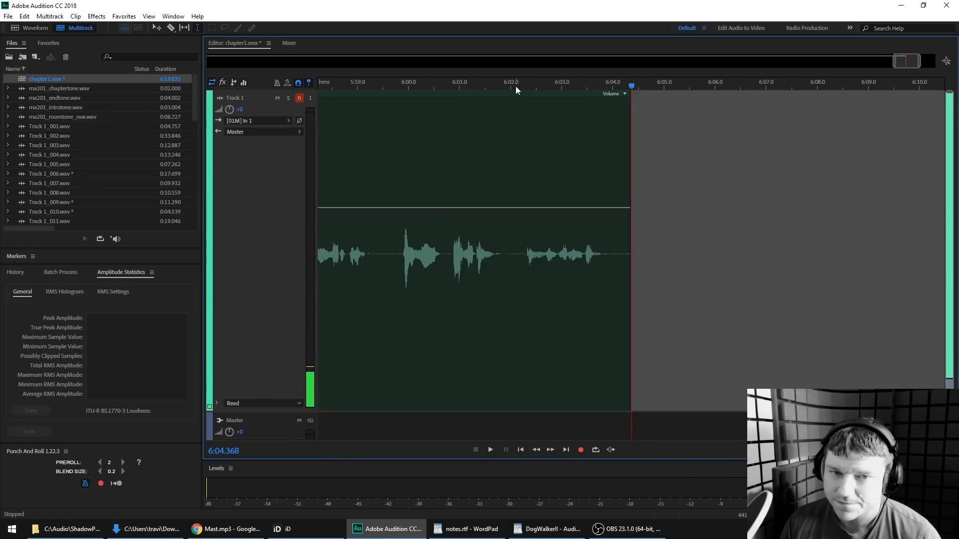
Punch in on Track 1 at about 6:01.8 and record the narration in two takes up to about 6:10.4
click(504, 84)
key(shift+space)
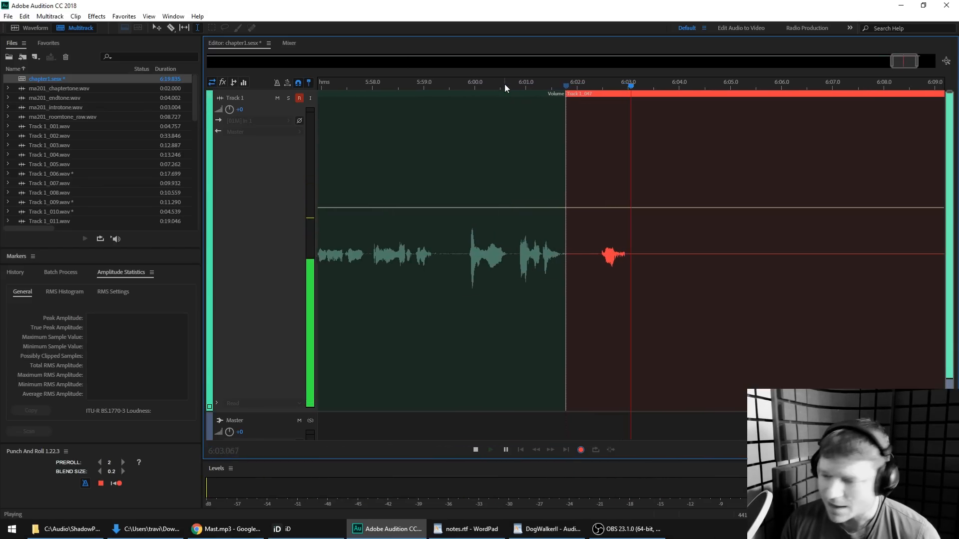
key(shift+space)
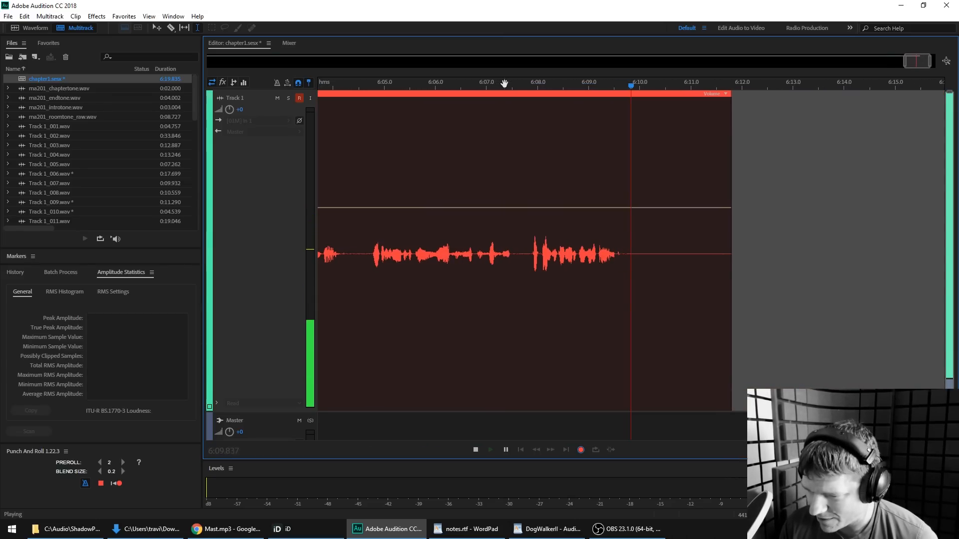
key(space)
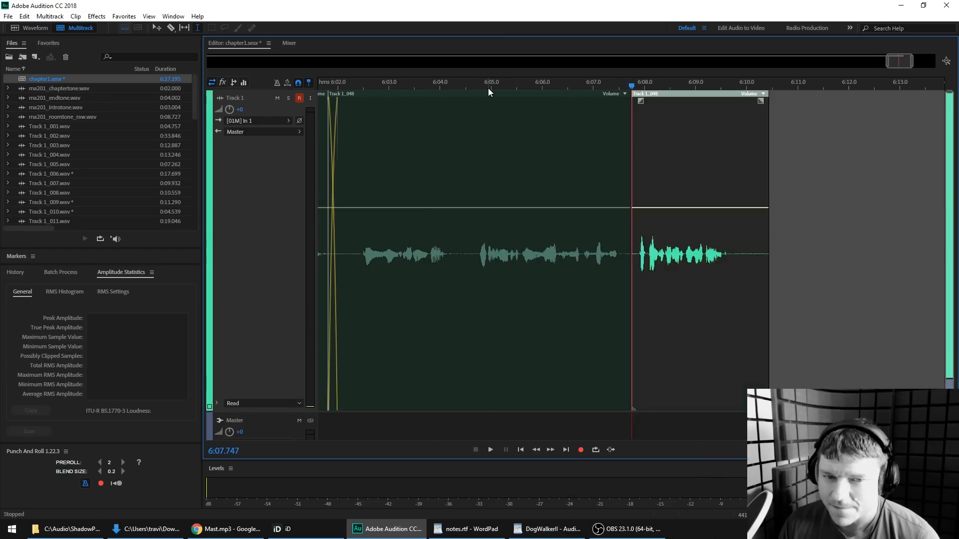
Punch in on Track 1 at about 6:07.7 and again at about 6:17.9, recording the narration past 6:26.8
key(shift+space)
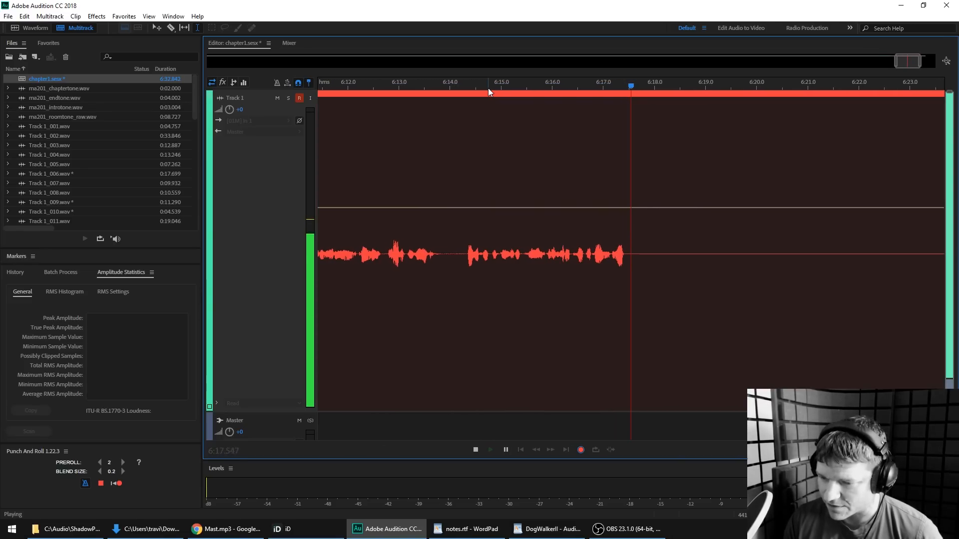
key(space)
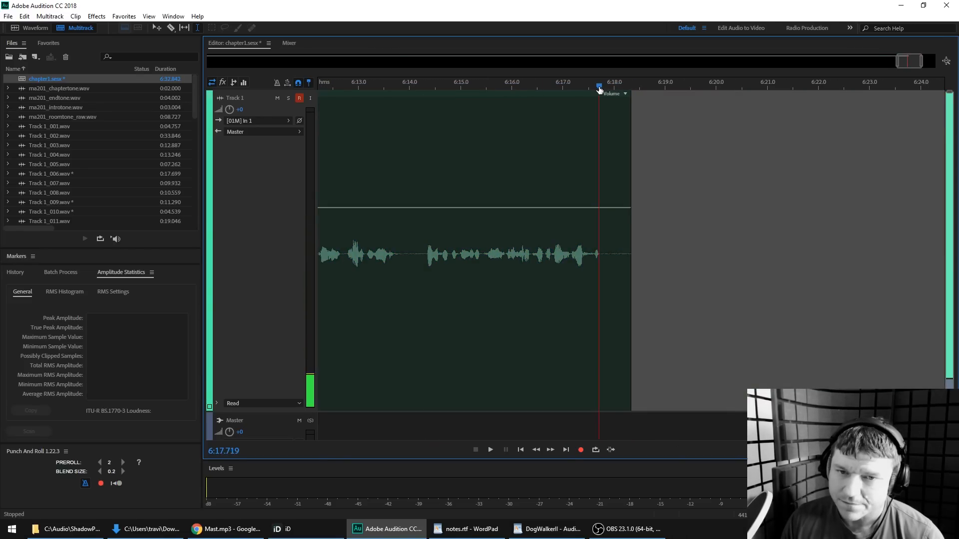
drag(604, 87, 607, 87)
key(shift+space)
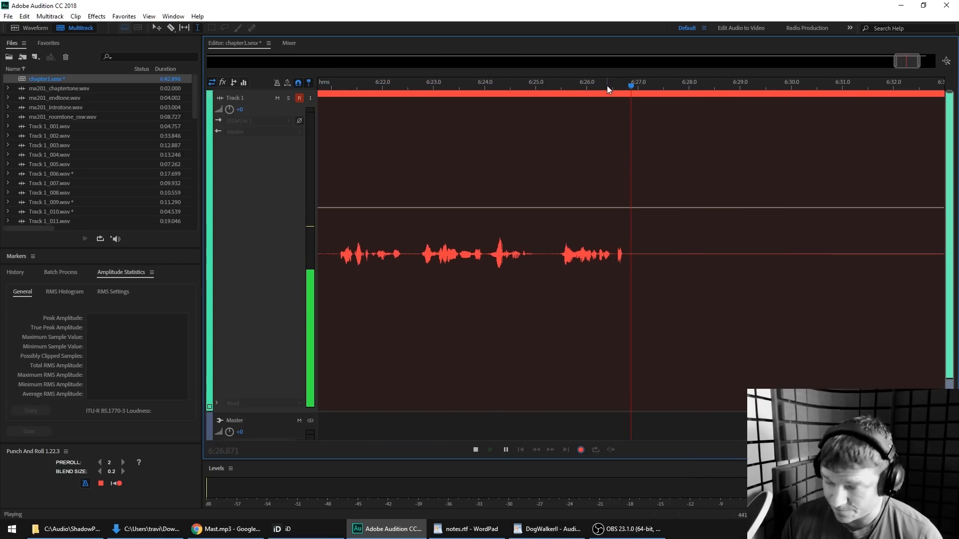
key(space)
Punch in on Track 1 at about 6:24.9 and re-record the narration past 6:29.4
click(541, 86)
key(shift+space)
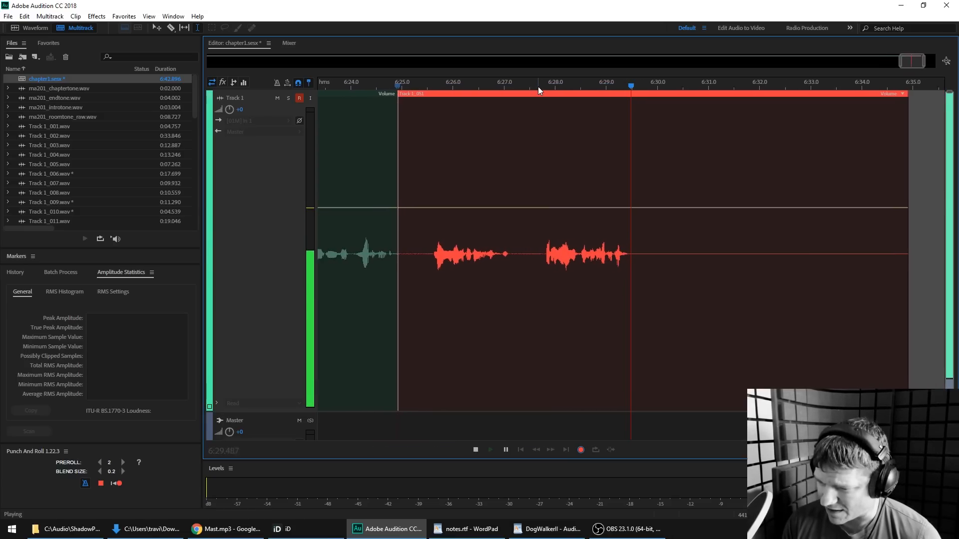
key(space)
Open the newest Track 1 take in the waveform editor and mix-paste over the pause between about 6:27.1 and 6:27.8
double_click(463, 182)
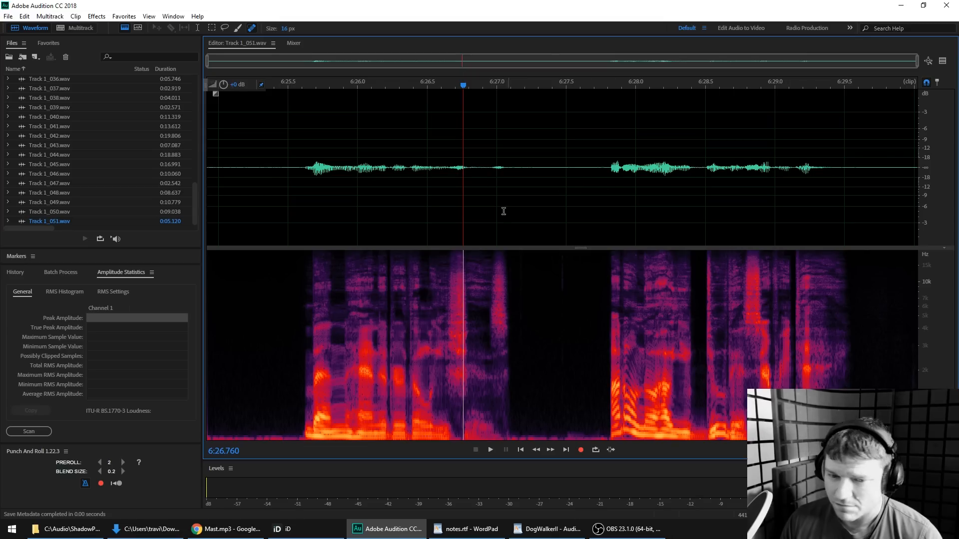
drag(504, 205, 623, 196)
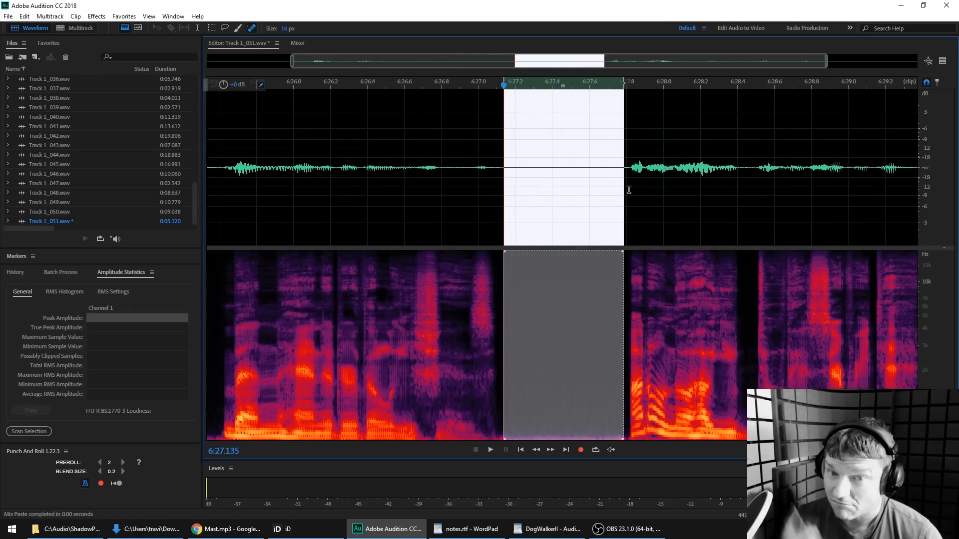
click(541, 161)
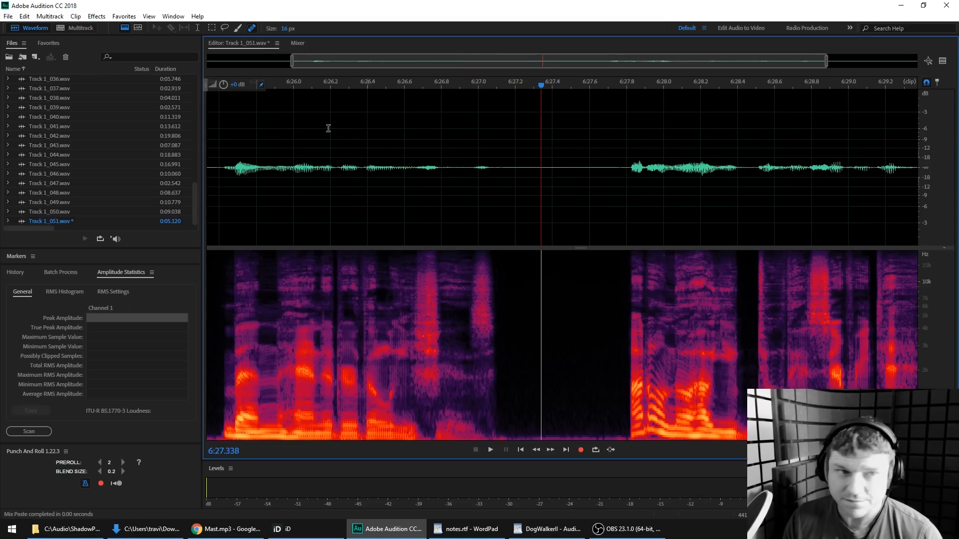
Return to the multitrack session, punch in on Track 1 at about 6:27.2 and record the narration in two takes past 6:39.8
click(80, 28)
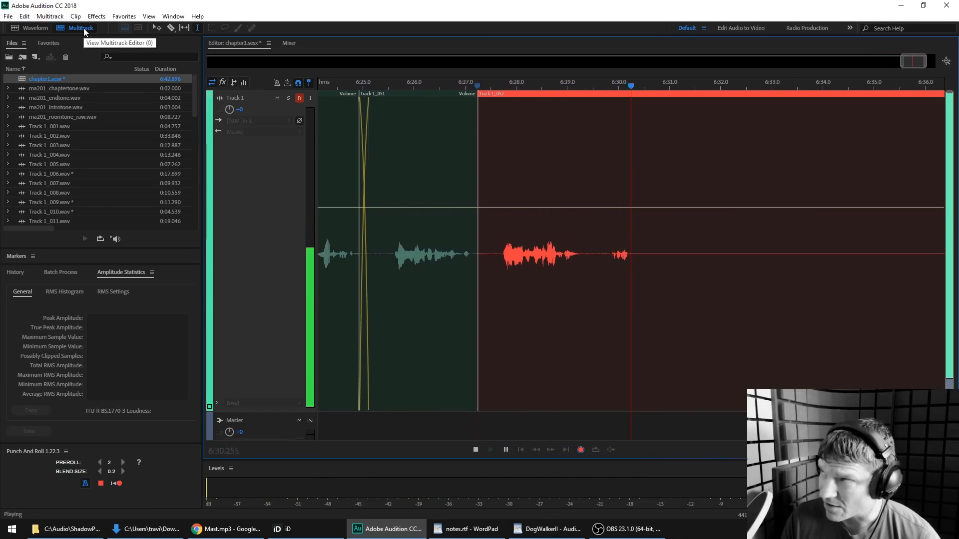
key(shift+space)
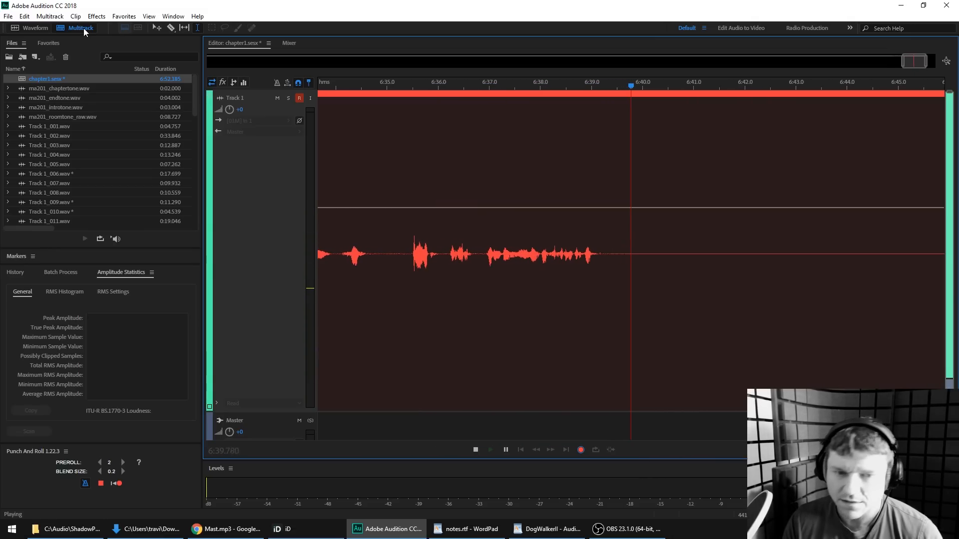
key(space)
Open the newest Track 1 take in the waveform editor, clean the pause between about 6:34.6 and 6:35.5, and play it back
double_click(454, 121)
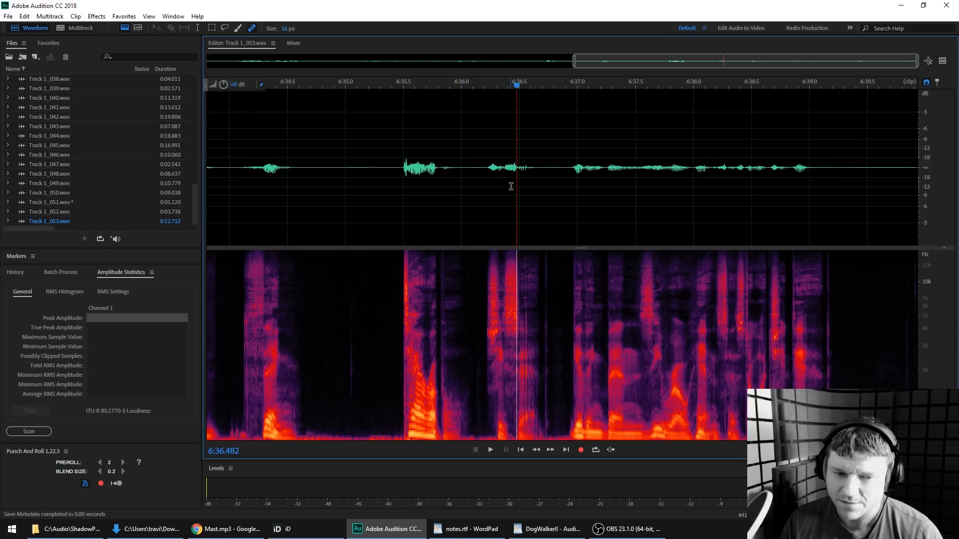
drag(344, 225, 440, 201)
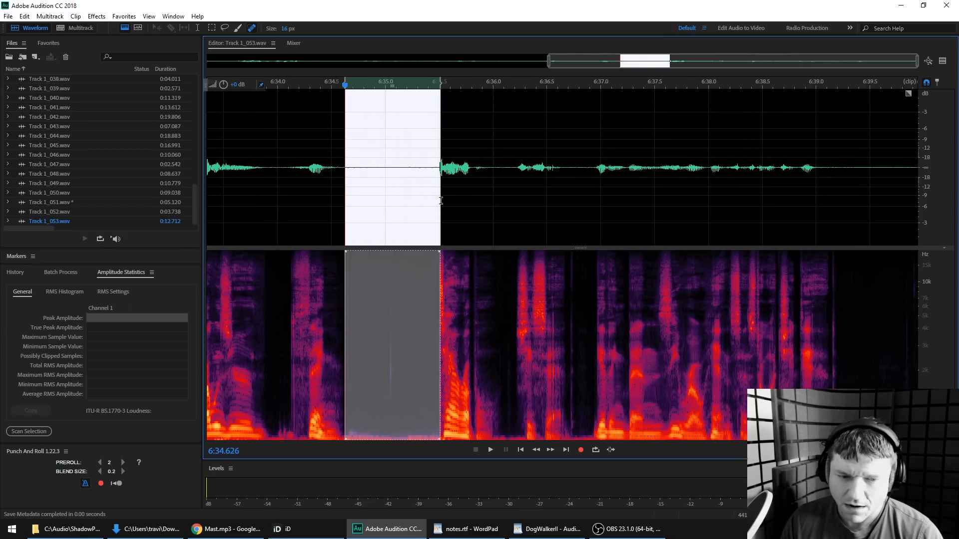
click(232, 201)
key(space)
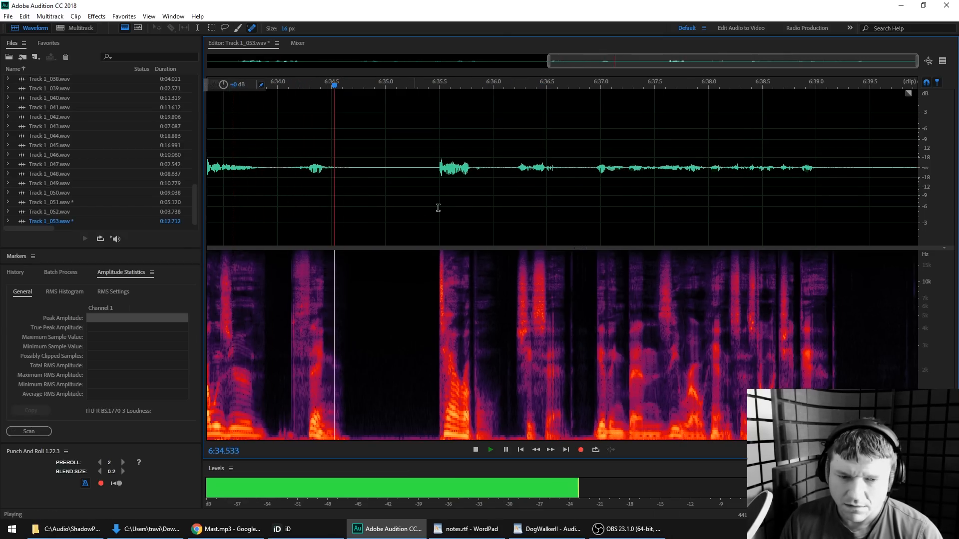
scroll(454, 189, down, 1)
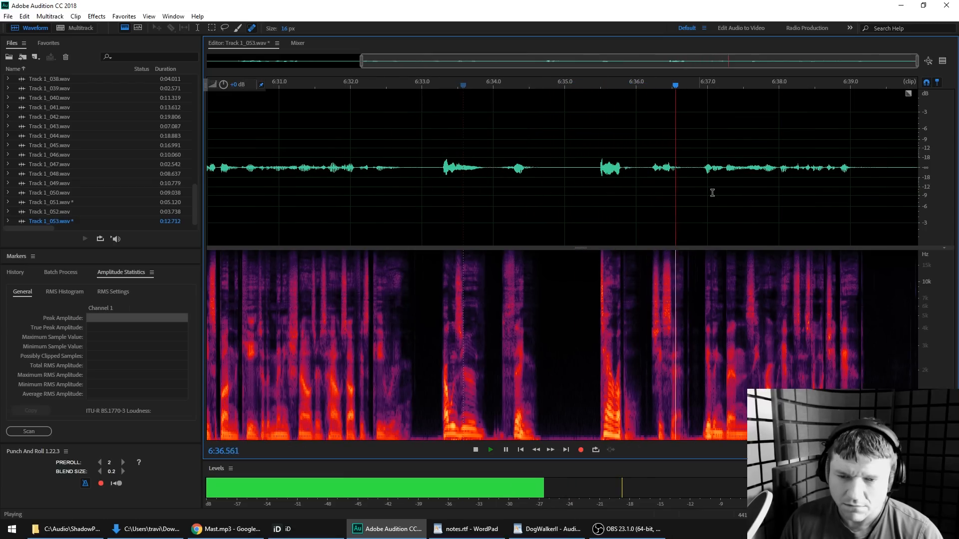
key(space)
Return to the multitrack session, punch in at about 6:39.4 and record the narration in two takes up to about 6:45.5
click(880, 191)
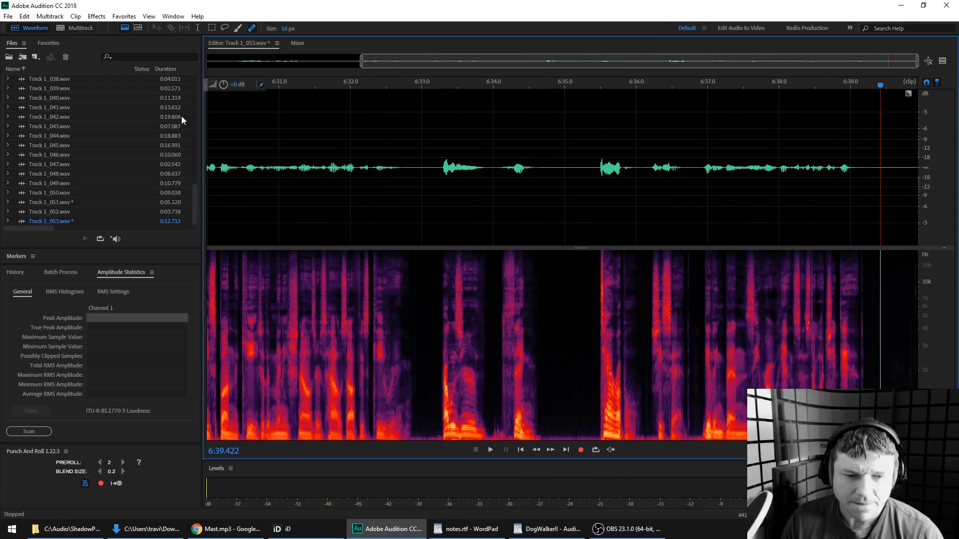
click(77, 27)
key(space)
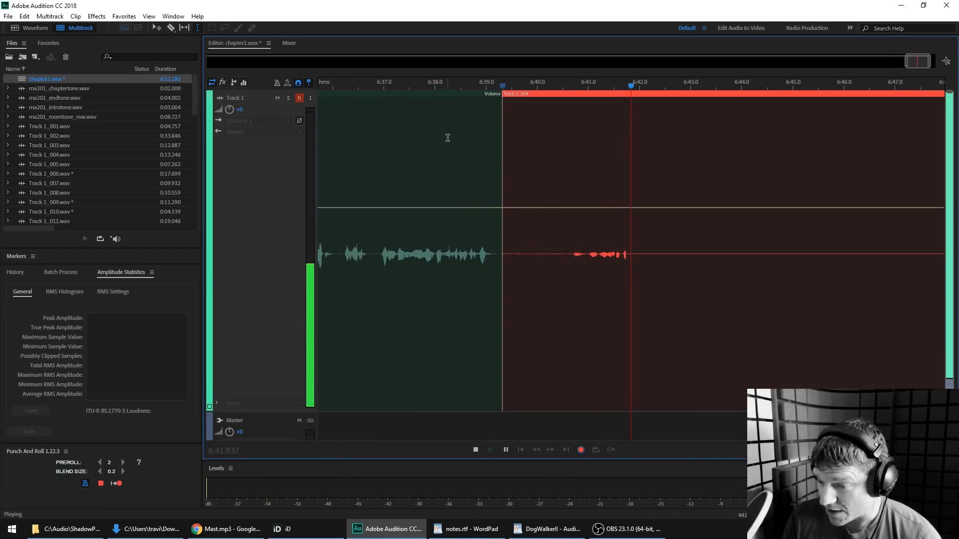
key(shift+space)
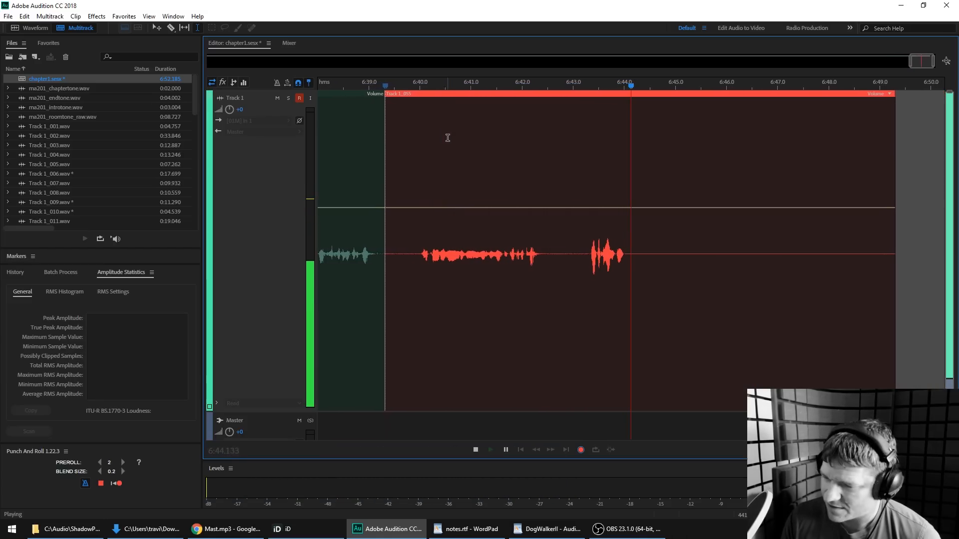
key(space)
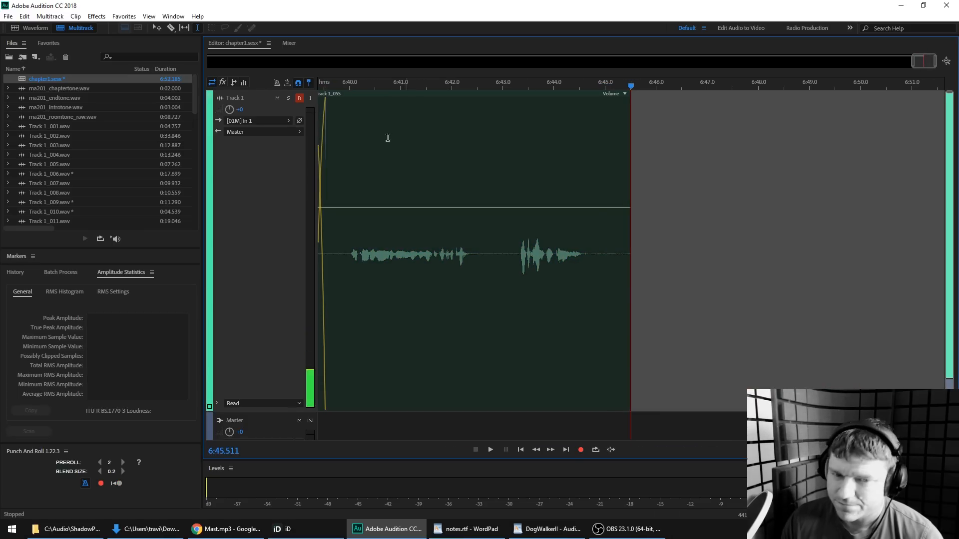
Record the next narration on Track 1 past 6:51.4, re-record from about 6:49.3, and carry on to about 7:05.3
key(shift+space)
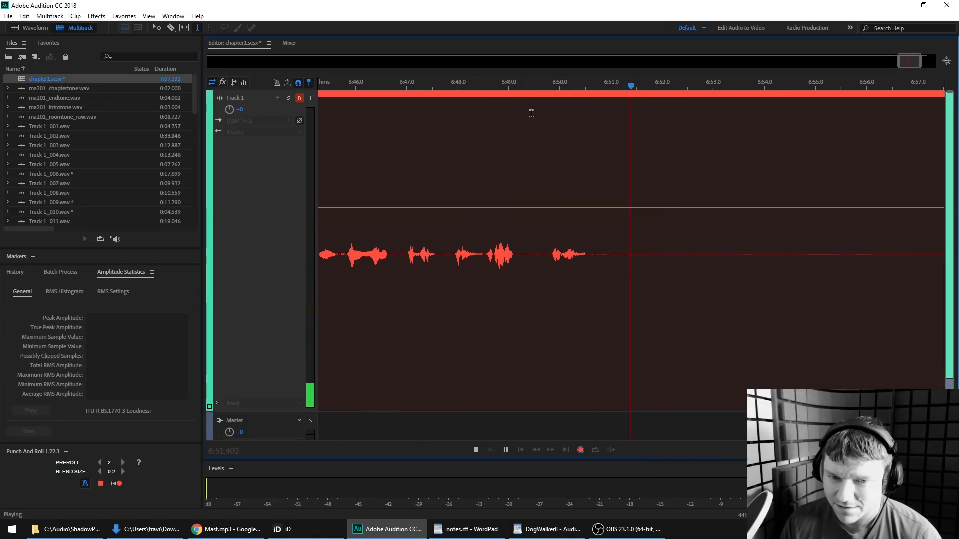
key(space)
click(528, 84)
key(shift+space)
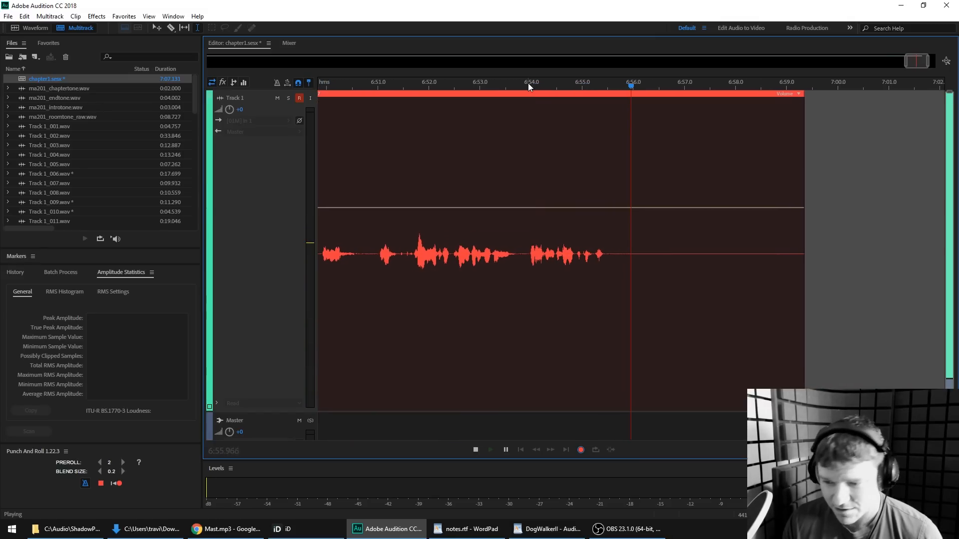
key(space)
key(shift+space)
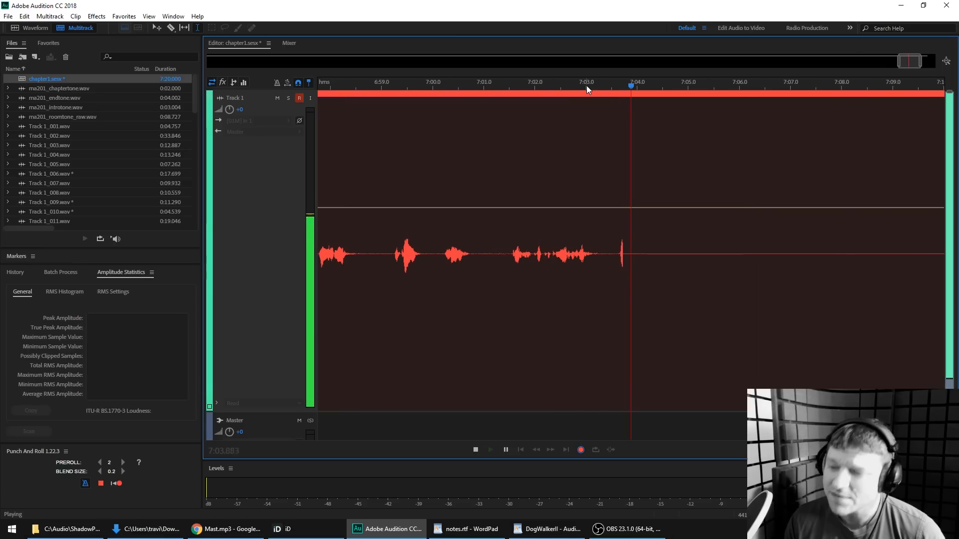
key(space)
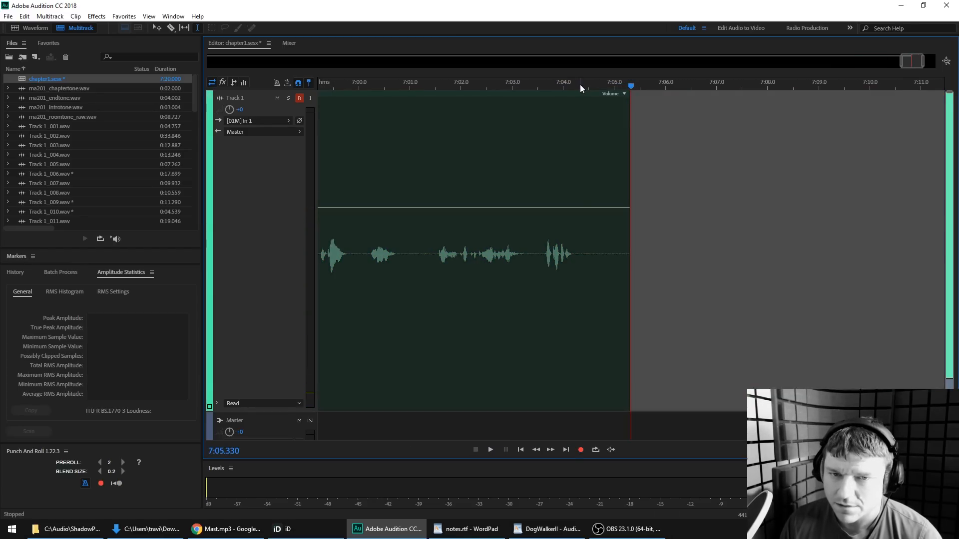
Punch in on Track 1 at about 7:04.3 and record the narration in successive takes past 7:25.8
click(580, 84)
key(shift+space)
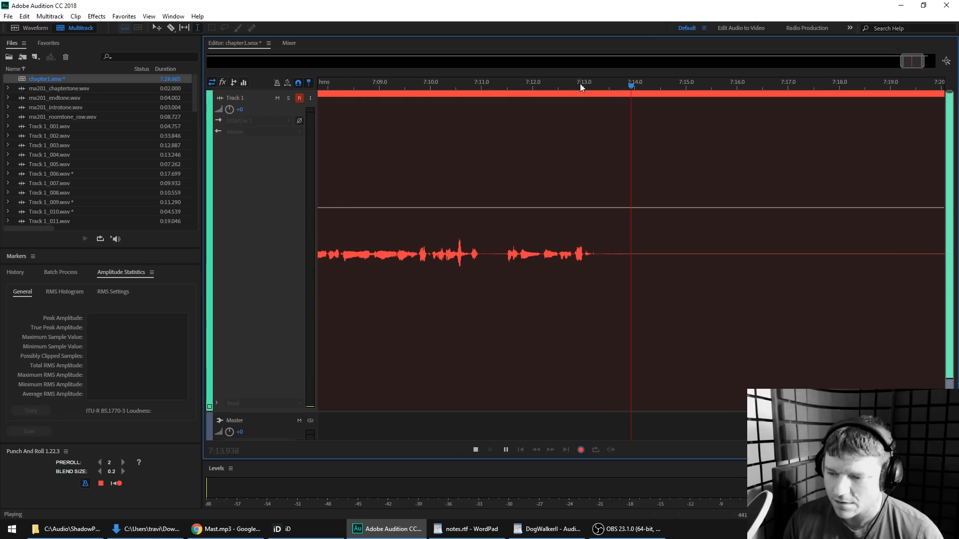
key(space)
key(space)
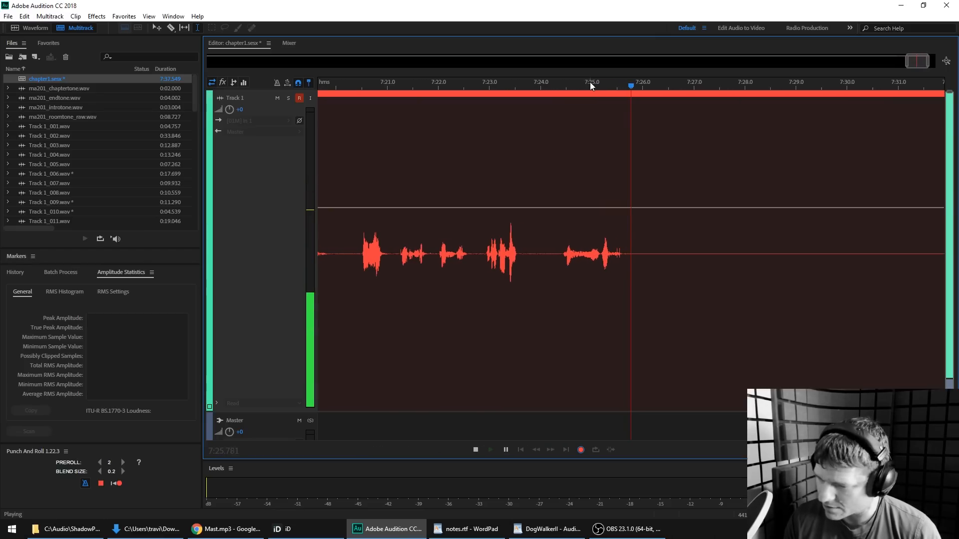
key(space)
Punch in on Track 1 at about 7:23.9 and again at about 7:36.1, re-recording the narration past 7:41.4
click(504, 81)
key(shift+space)
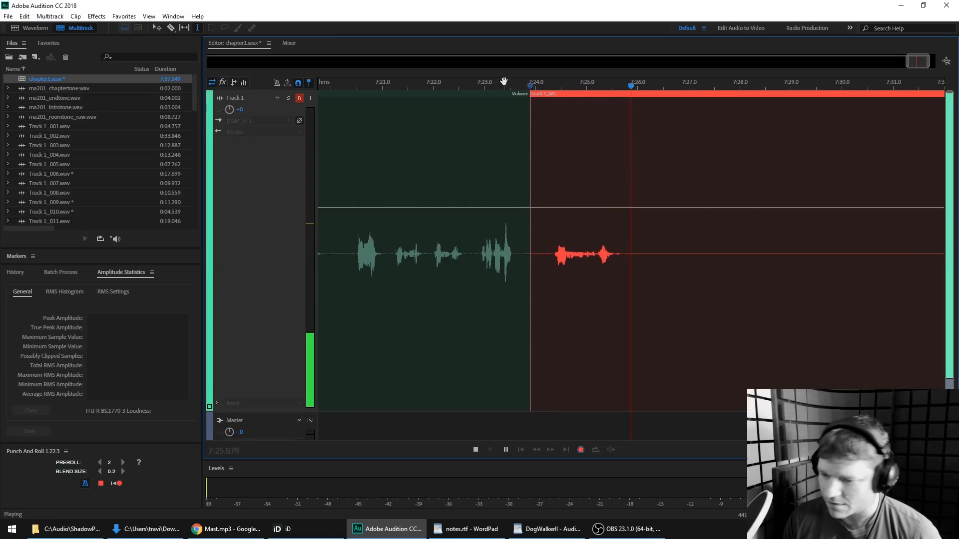
key(shift+space)
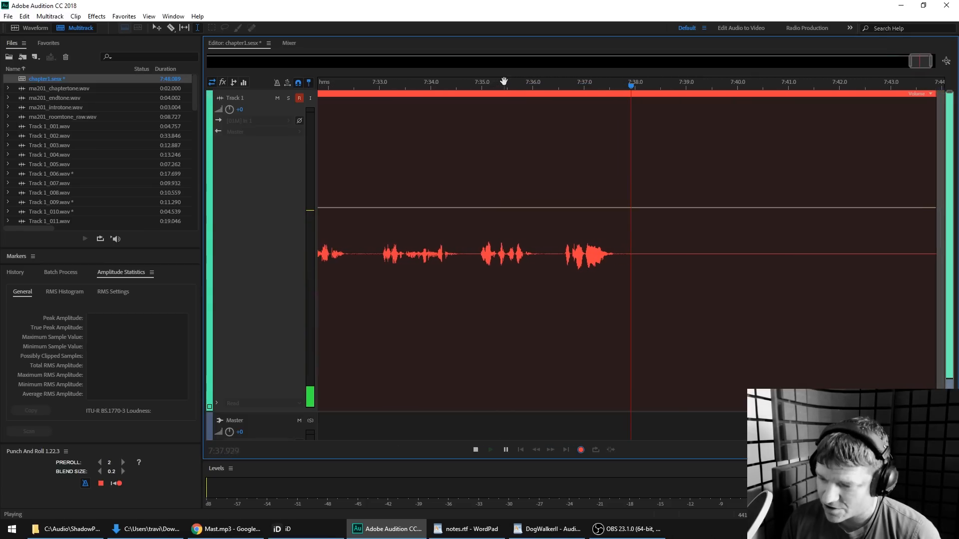
key(space)
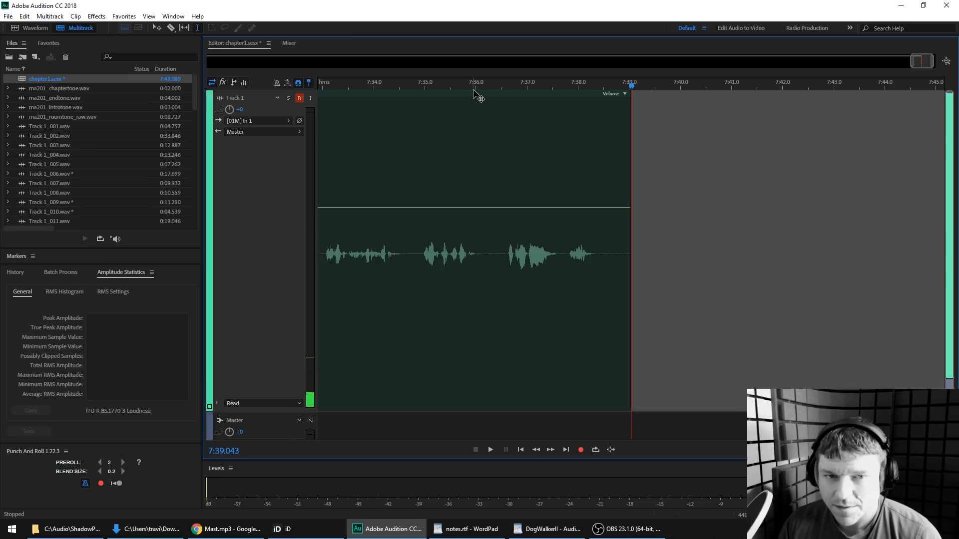
key(shift+space)
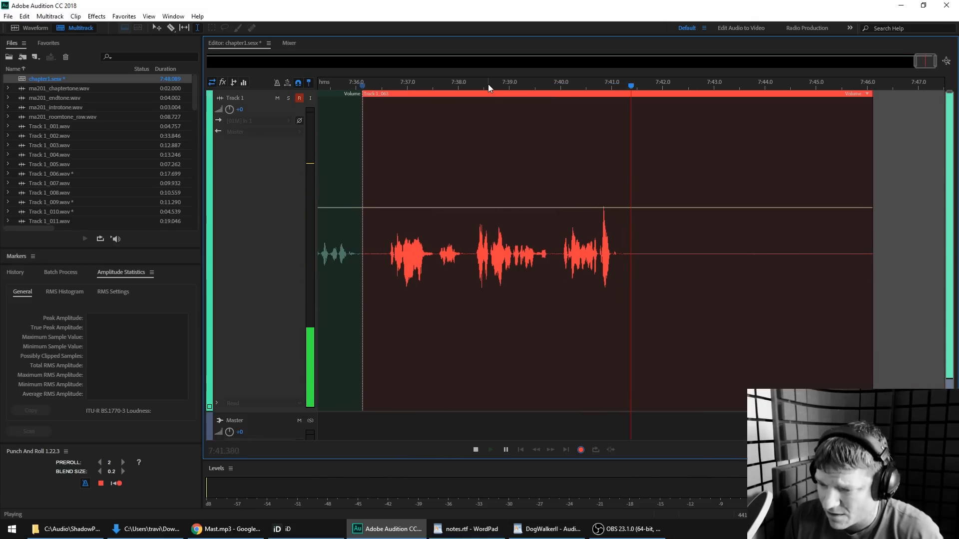
key(space)
Punch in on Track 1 at about 7:41.1 and again at about 7:44.4, recording narration up to about 7:48.6
click(594, 90)
key(shift+space)
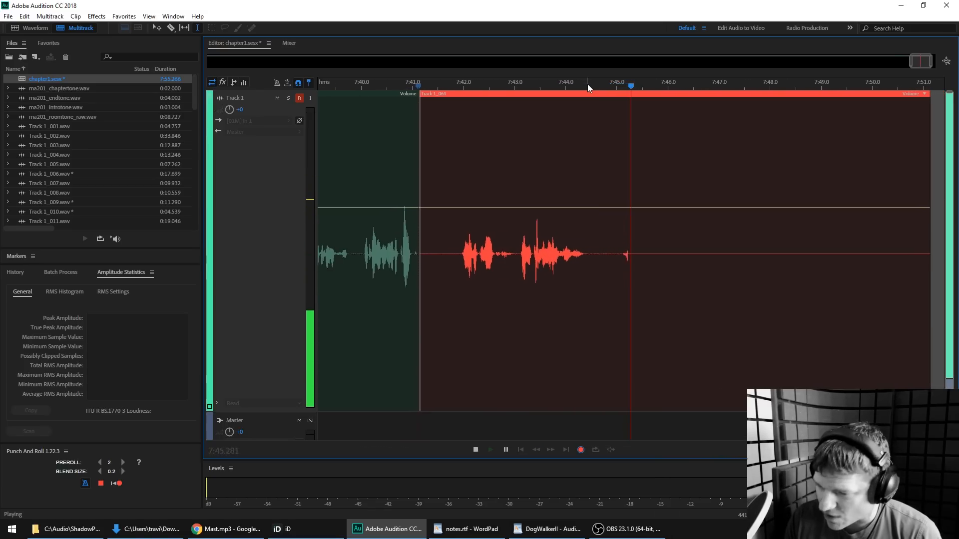
key(space)
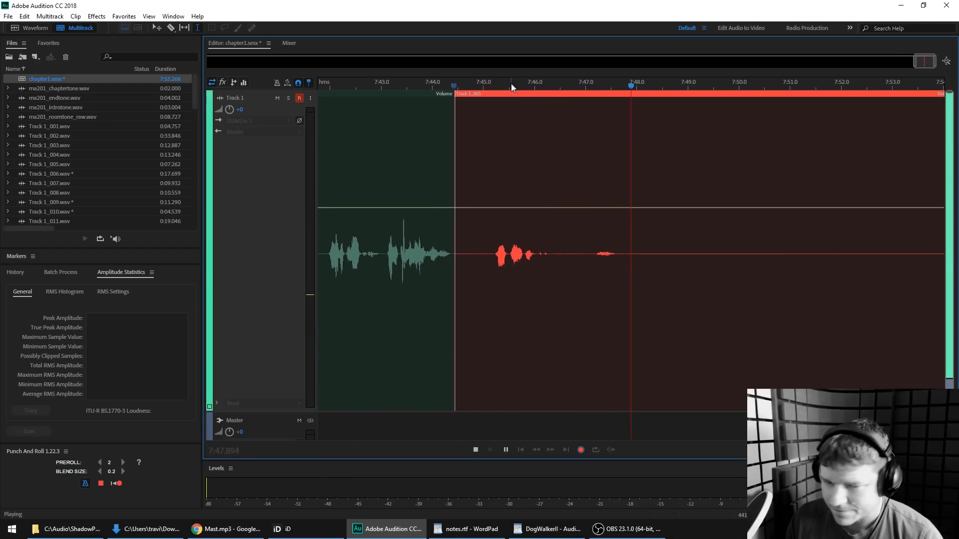
key(space)
Delete the two newest takes that follow about 7:41.1 from Track 1
scroll(389, 89, down, 1)
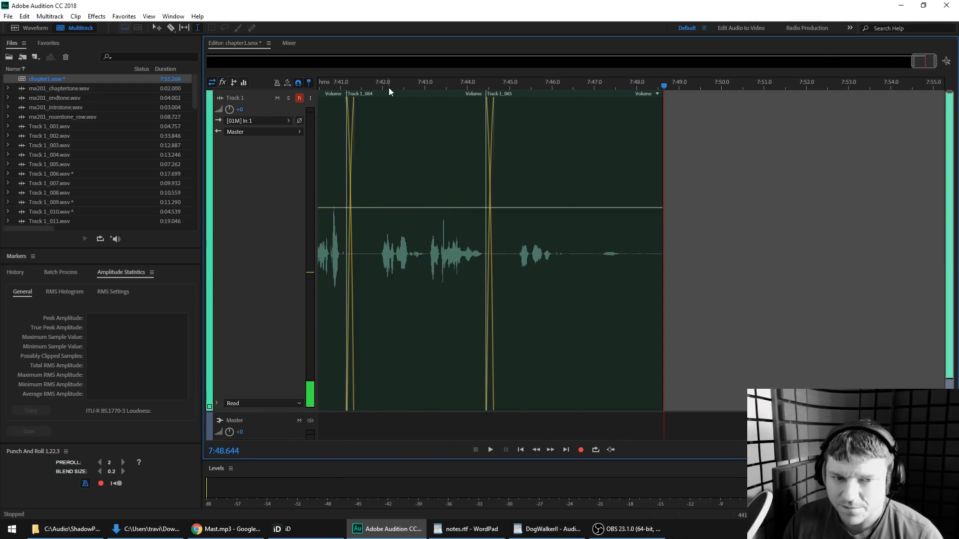
scroll(389, 89, up, 3)
click(664, 145)
key(Delete)
click(448, 120)
key(Delete)
Extend the last clip's end to about 7:41.8, then punch in at about 7:41.3 and record the narration past 7:51.2
scroll(469, 97, down, 3)
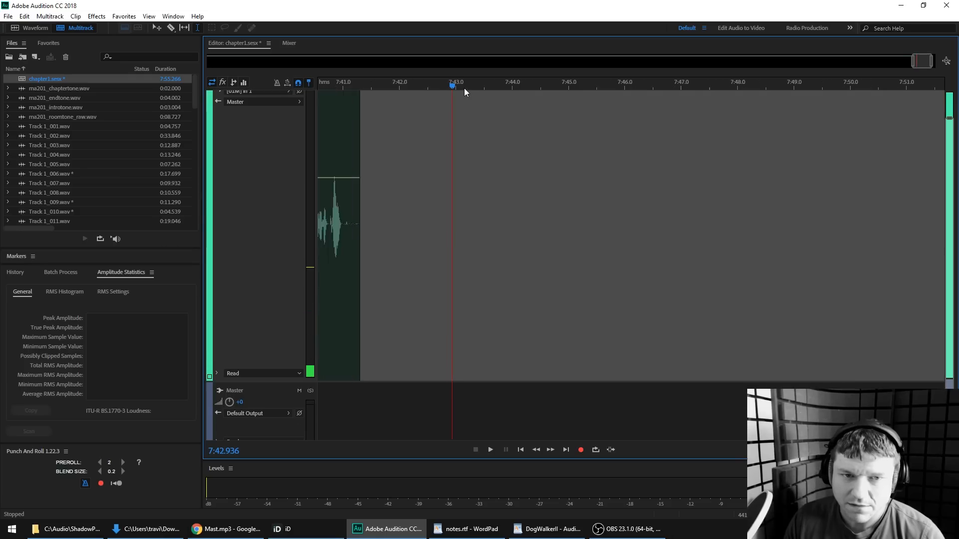
drag(386, 103, 405, 101)
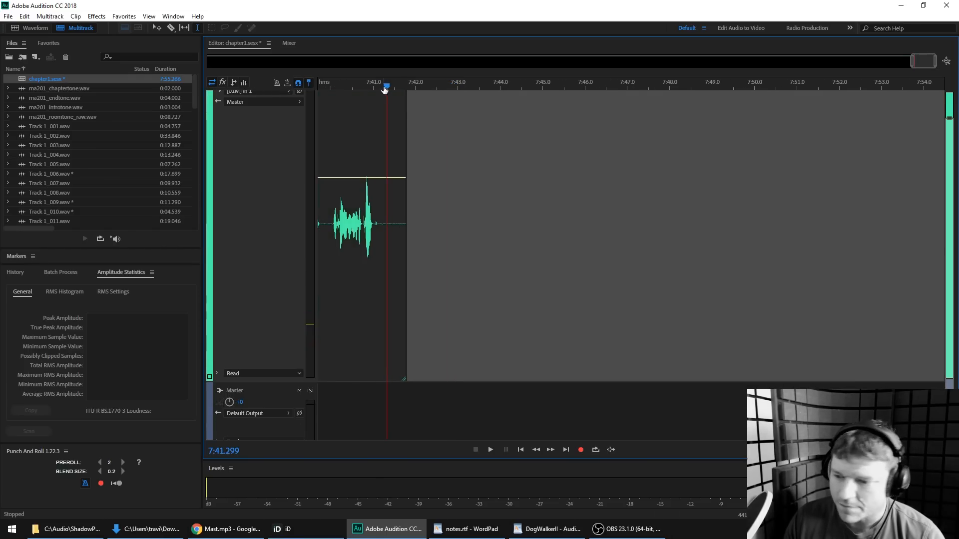
key(shift+space)
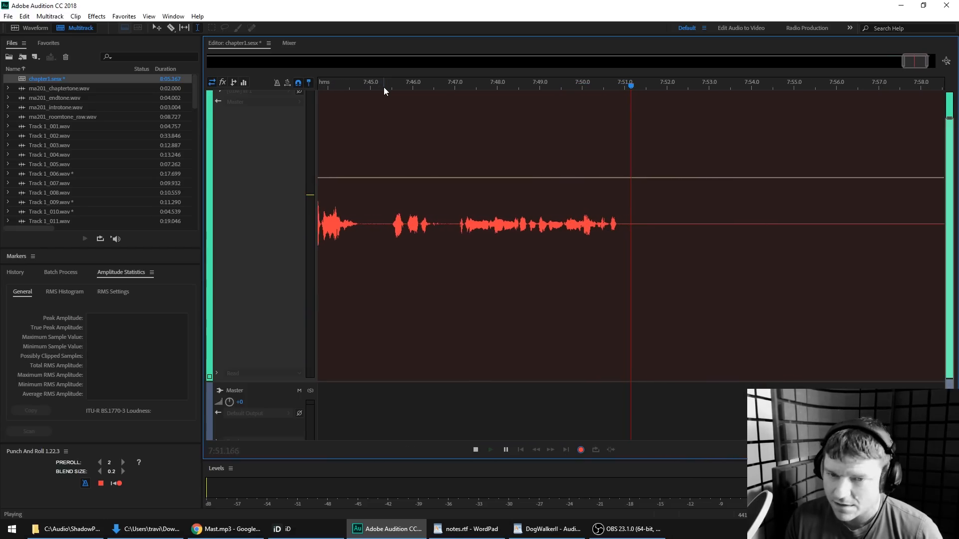
key(space)
Punch in on Track 1 at about 7:51.0 and record the narration up to about 8:09.6
scroll(600, 85, up, 2)
click(596, 88)
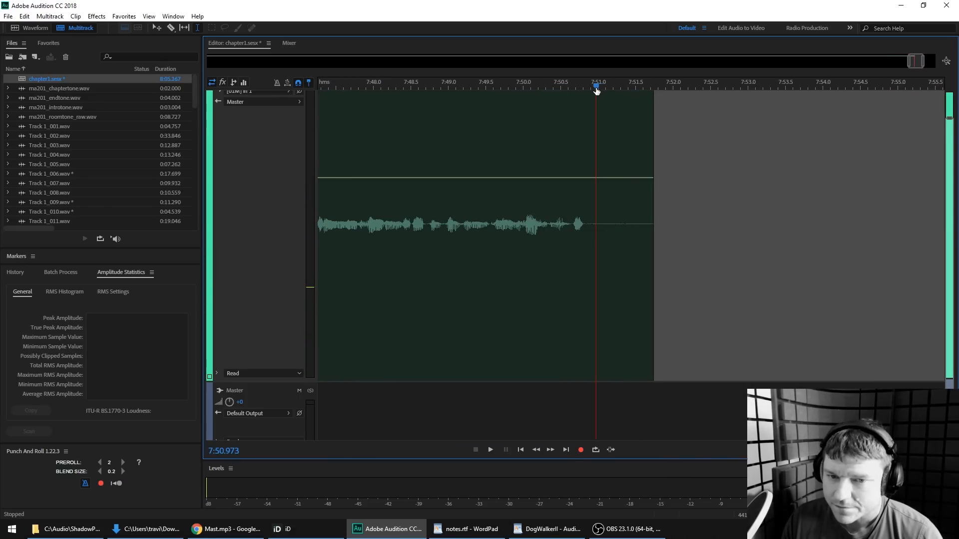
key(shift+space)
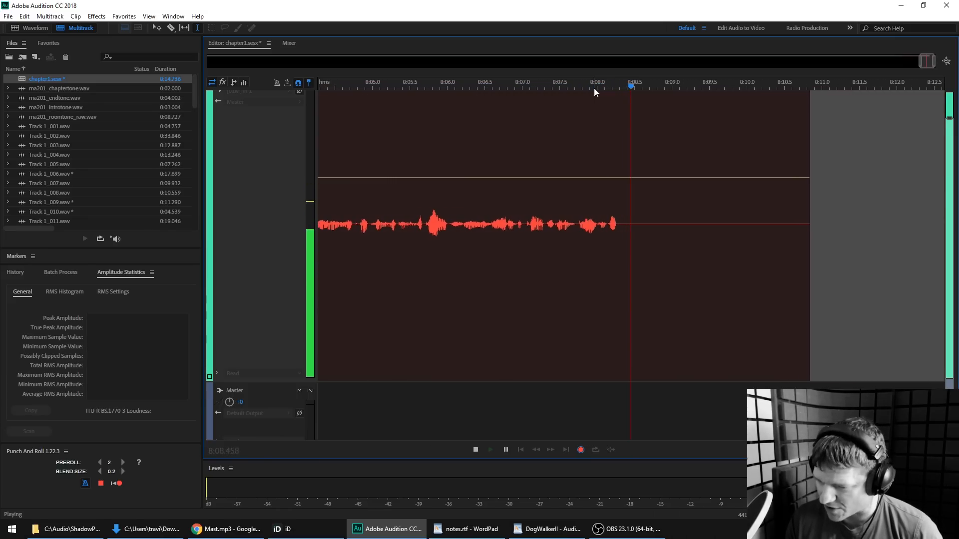
key(space)
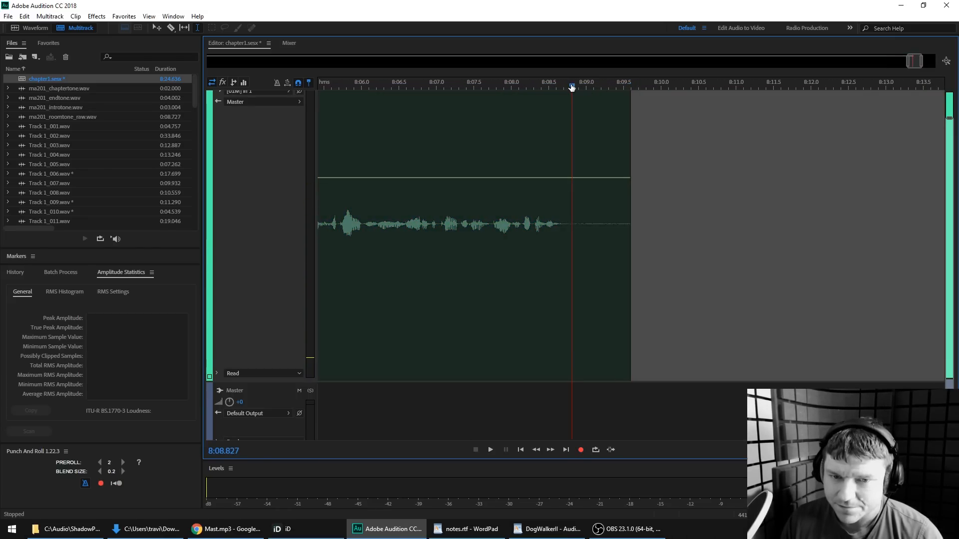
Punch in on Track 1 at about 8:01.4 and re-record the narration in two takes past 8:12.9
key(shift+space)
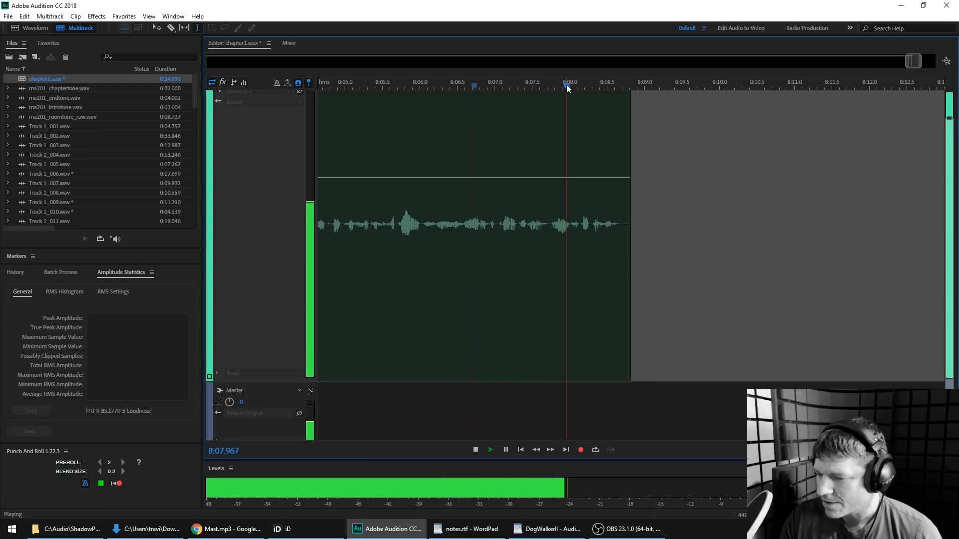
key(space)
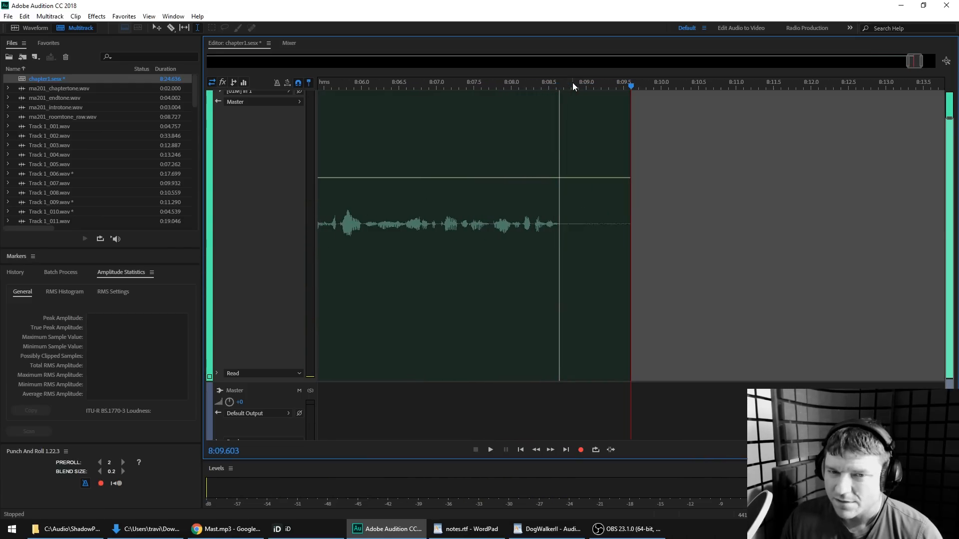
scroll(361, 86, up, 2)
click(341, 87)
key(shift+space)
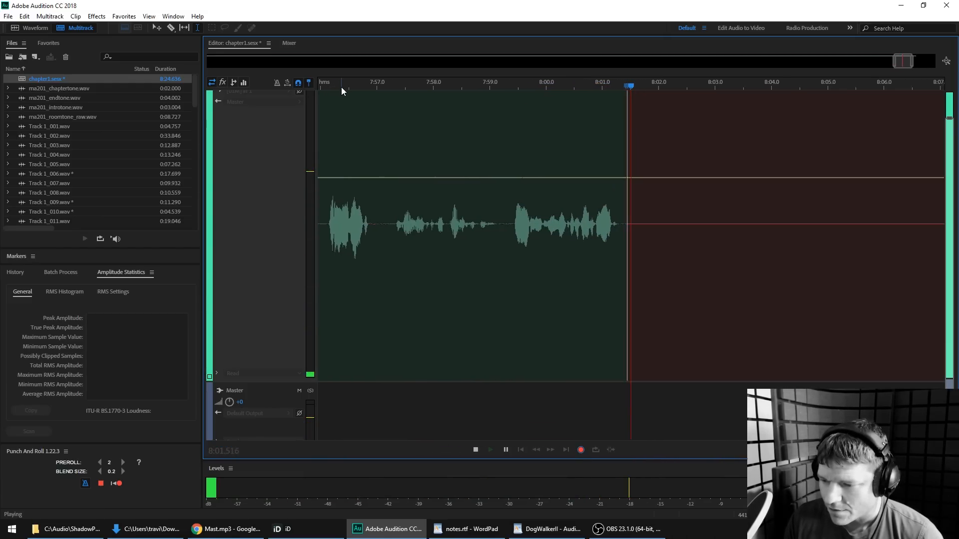
key(shift+space)
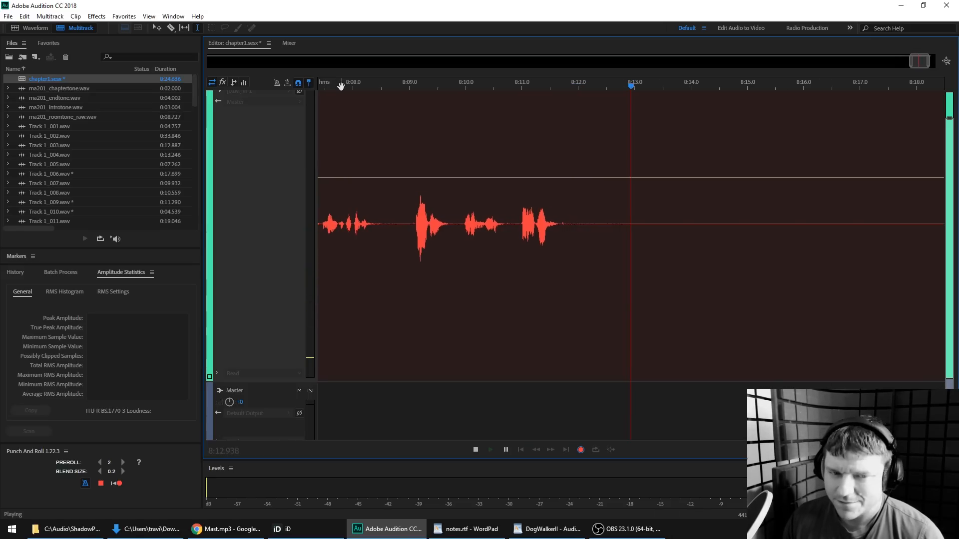
key(space)
Punch in on Track 1 in the pause after the last good phrase and record the narration up to about 8:22.0
click(386, 86)
key(shift+space)
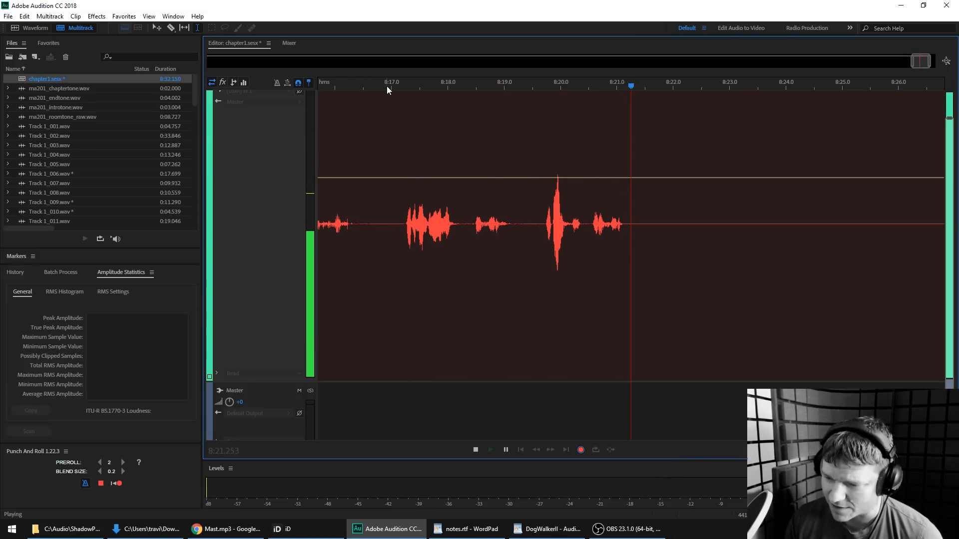
key(space)
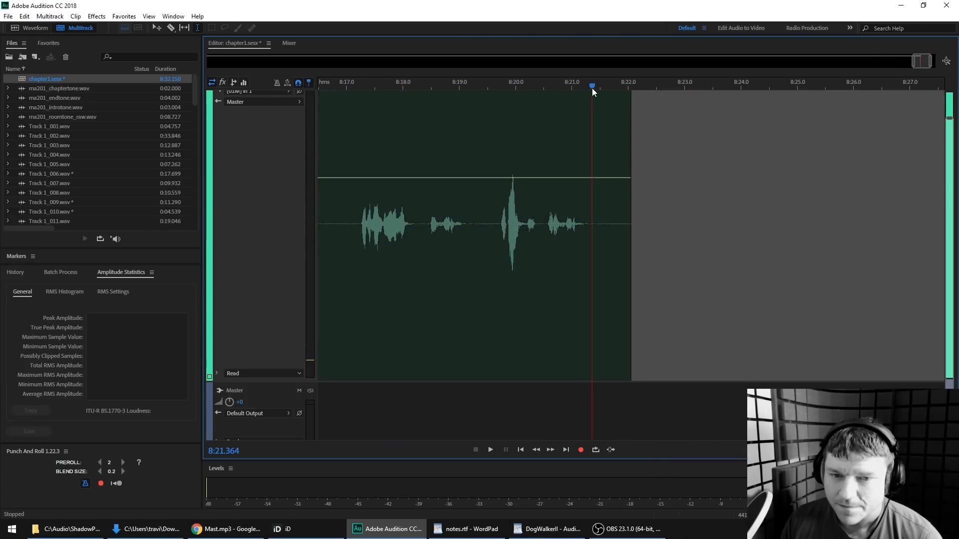
Record the narration on Track 1 in two passes, punching in at about 8:21.4 and about 8:30.1, up to about 8:39.3
key(shift+space)
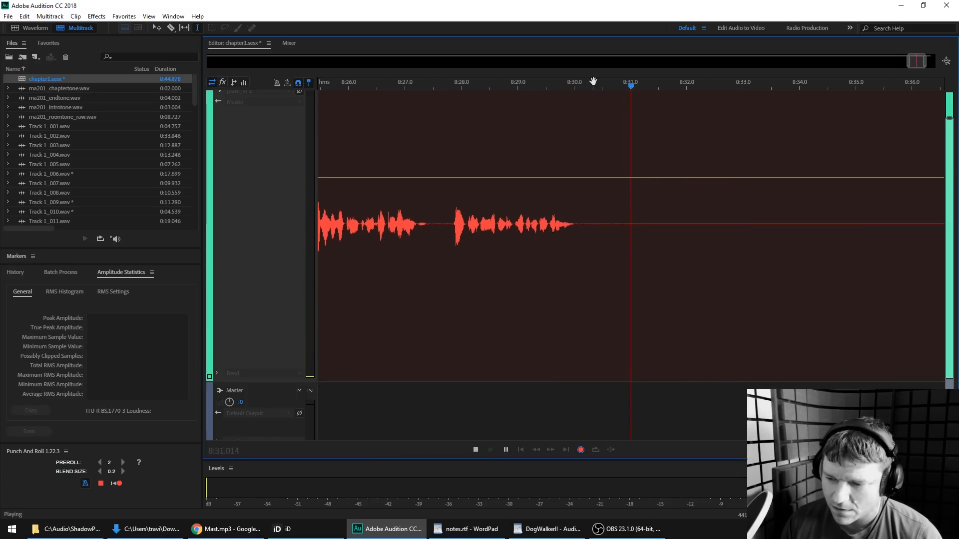
click(631, 85)
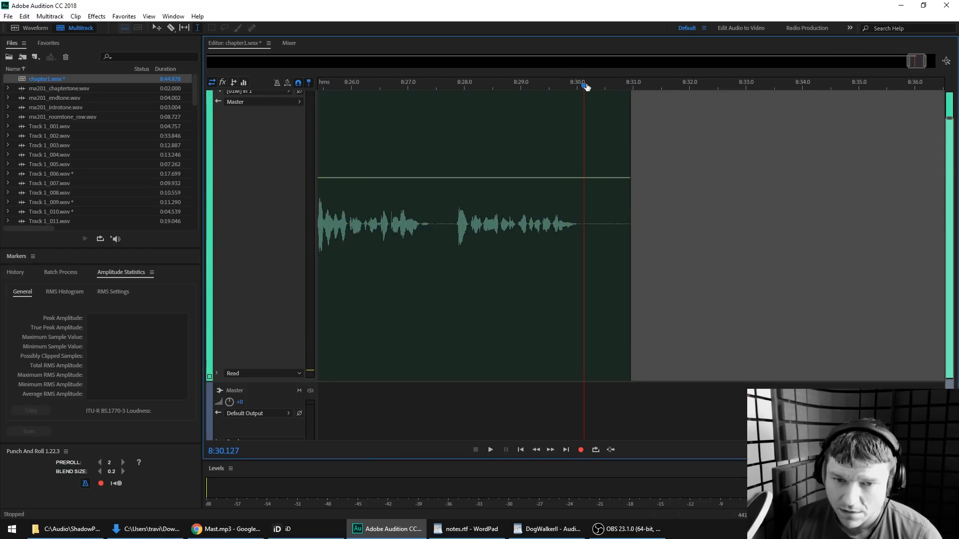
key(shift+space)
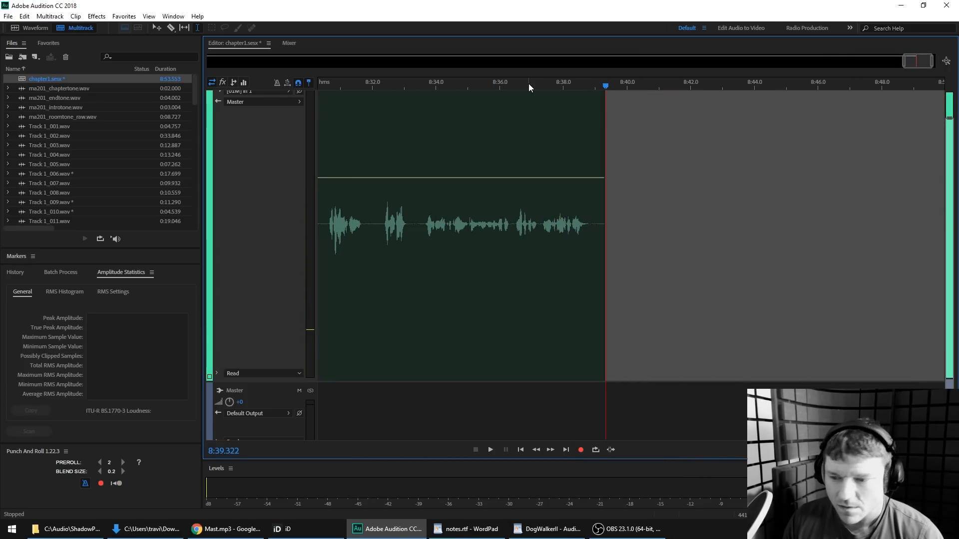
Play back part of the latest take, punch in at about 8:33.3 and re-record the narration up to about 8:49.1
scroll(528, 84, up, 5)
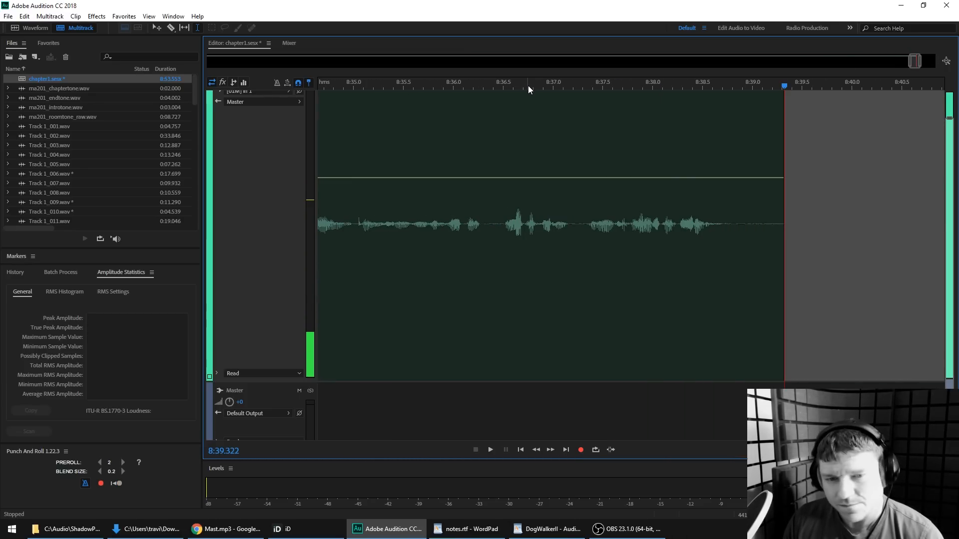
click(505, 88)
key(space)
scroll(505, 90, down, 1)
key(space)
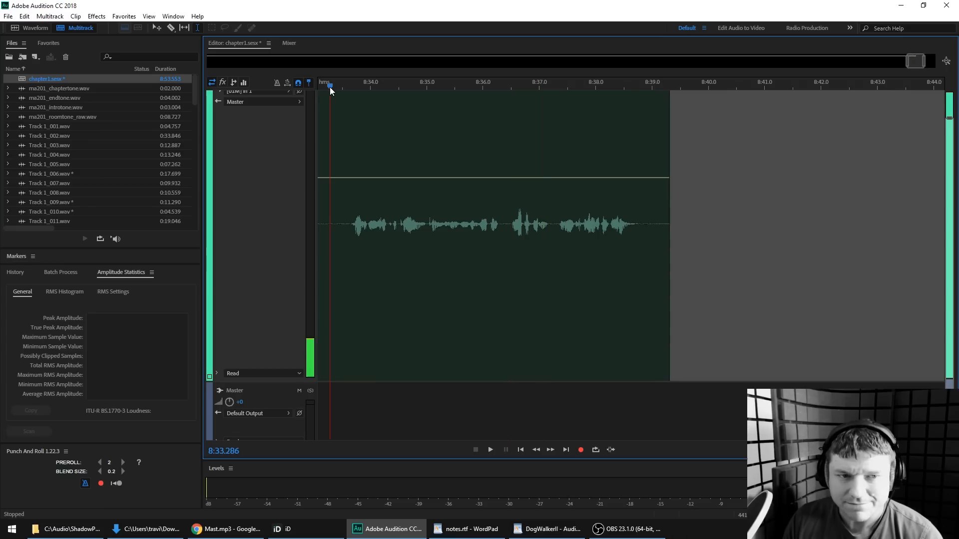
key(shift+space)
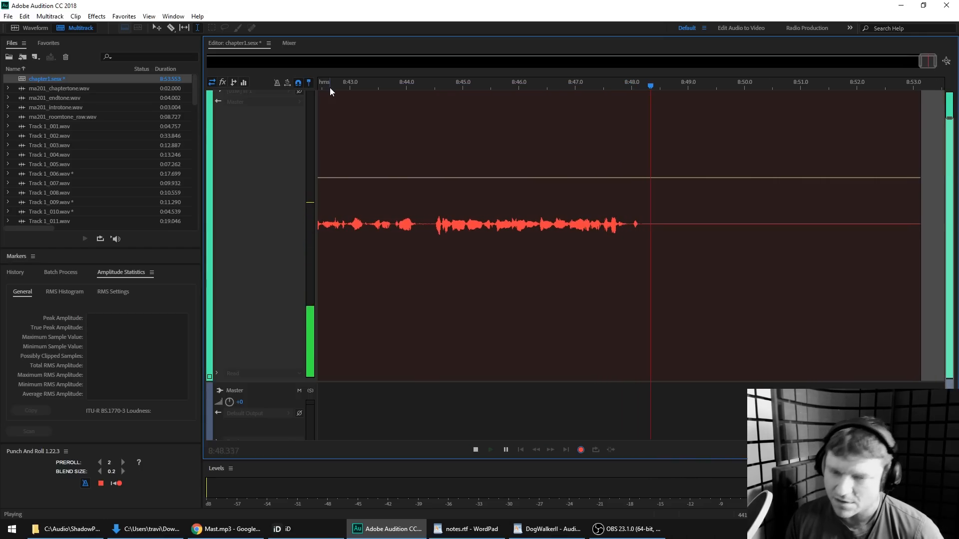
key(space)
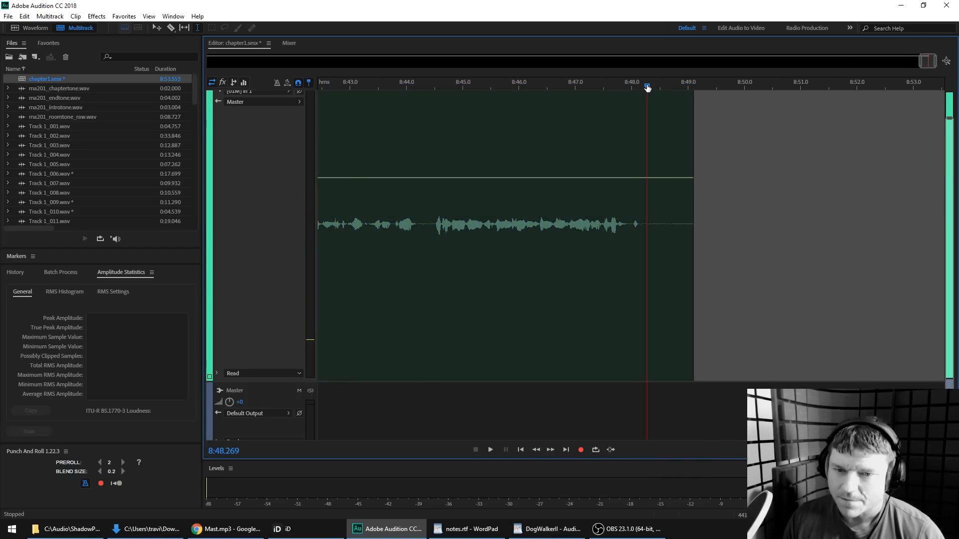
Punch in on Track 1 at about 8:48.3 and record the narration in three passes up to about 9:20.5, resuming in the pauses between phrases
key(shift+space)
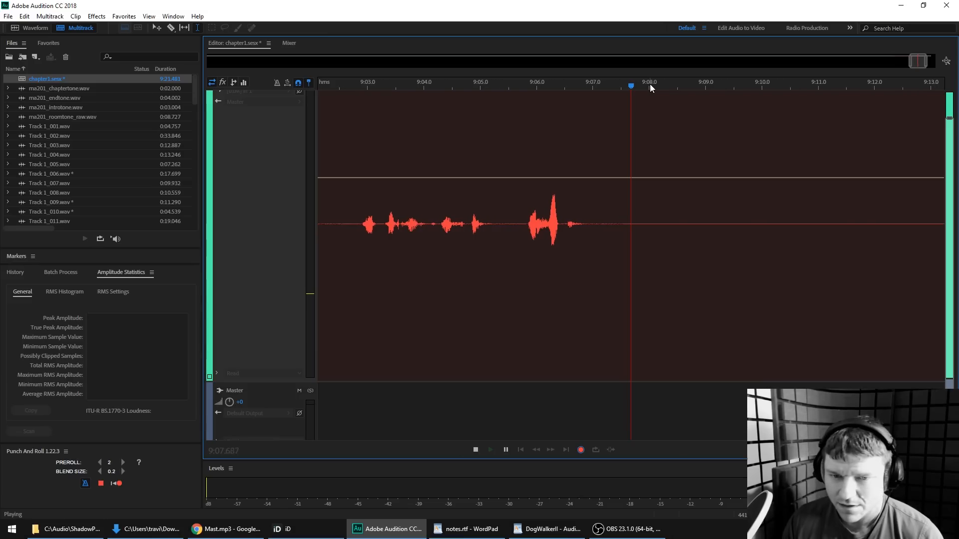
key(space)
drag(591, 87, 586, 88)
key(shift+space)
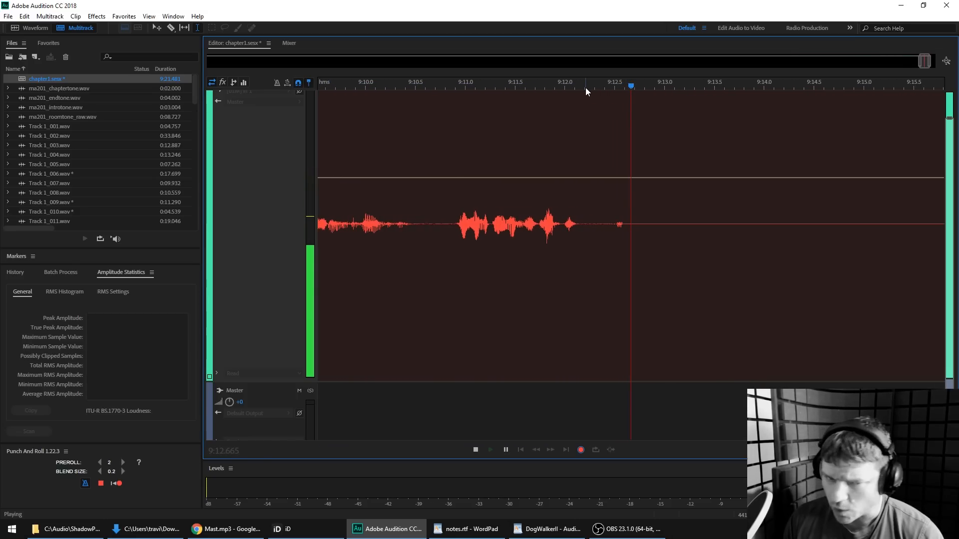
key(space)
key(space)
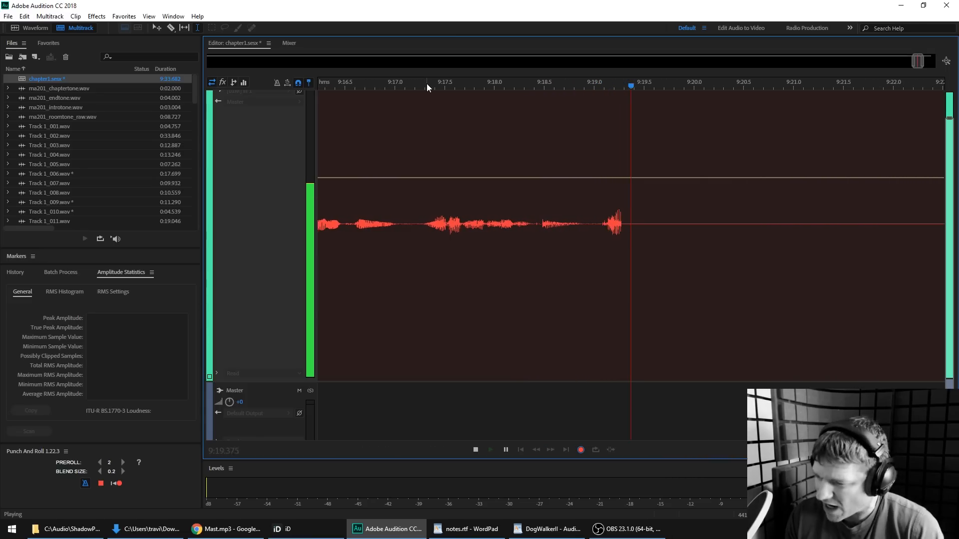
key(space)
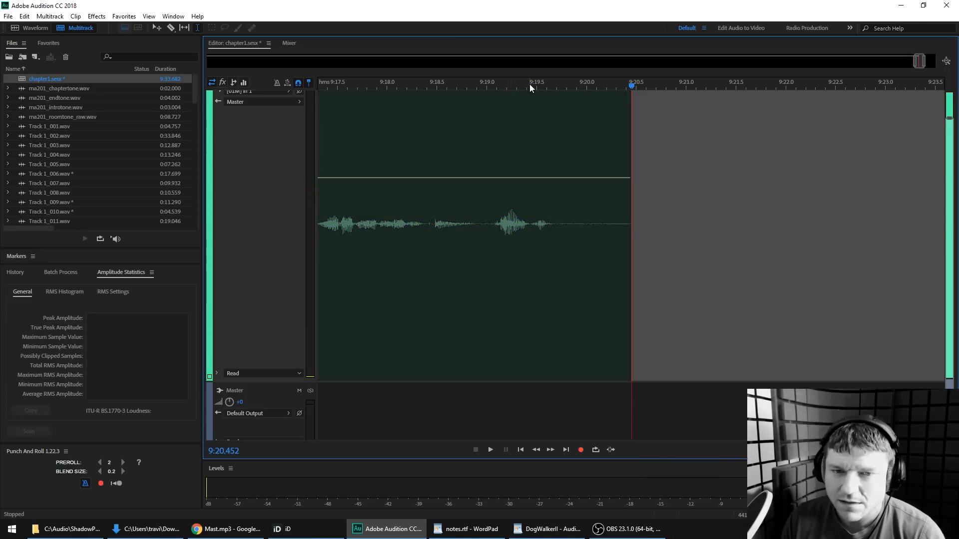
Punch in on Track 1 at about 9:19.8 and record the narration in three takes past 9:39.4
click(566, 84)
key(shift+space)
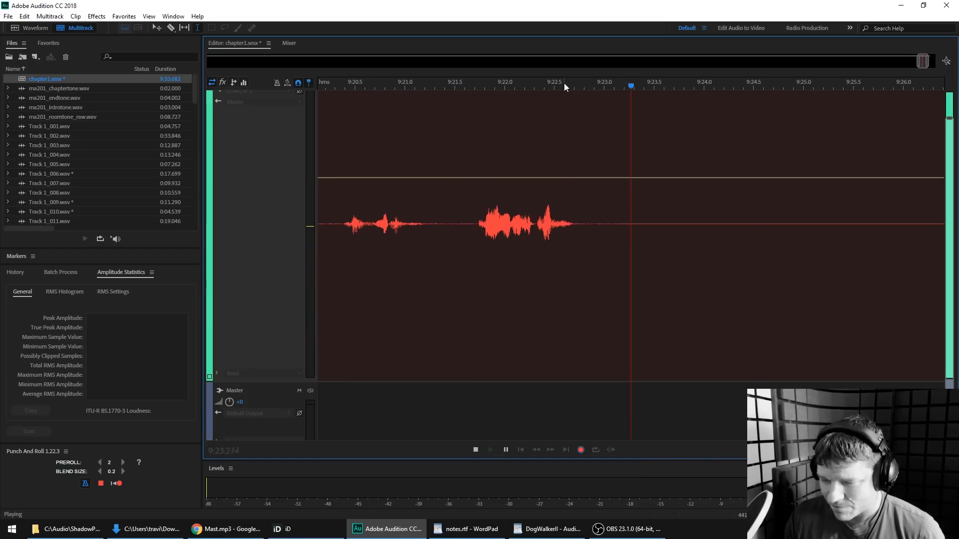
key(shift+space)
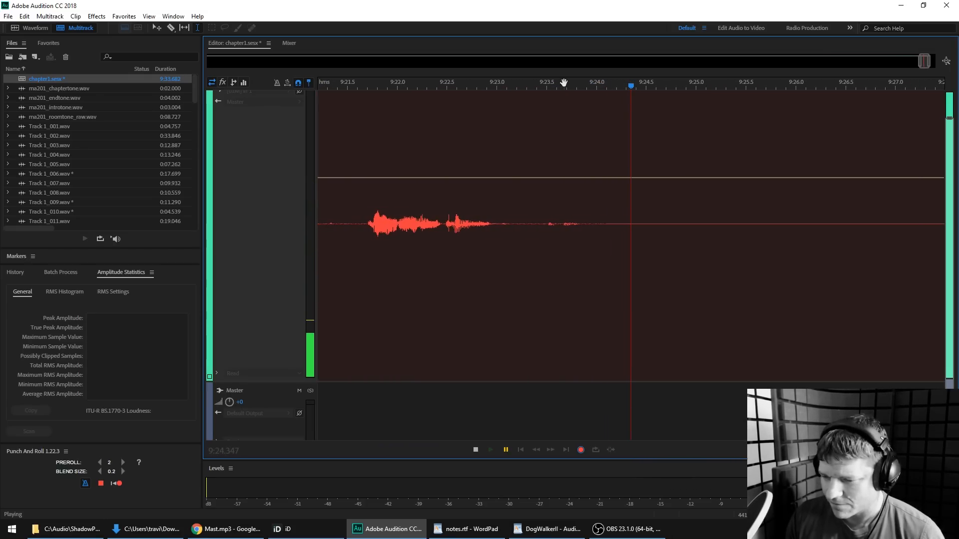
key(shift+space)
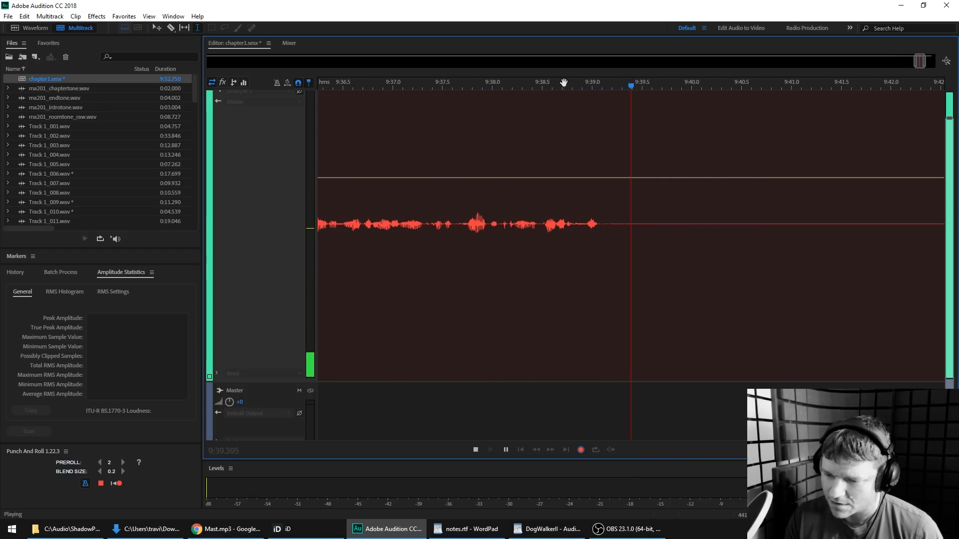
key(space)
Continue the narration past 9:49.1, then punch in at about 9:47.2 and re-record in two takes up to about 10:05.7
key(shift+space)
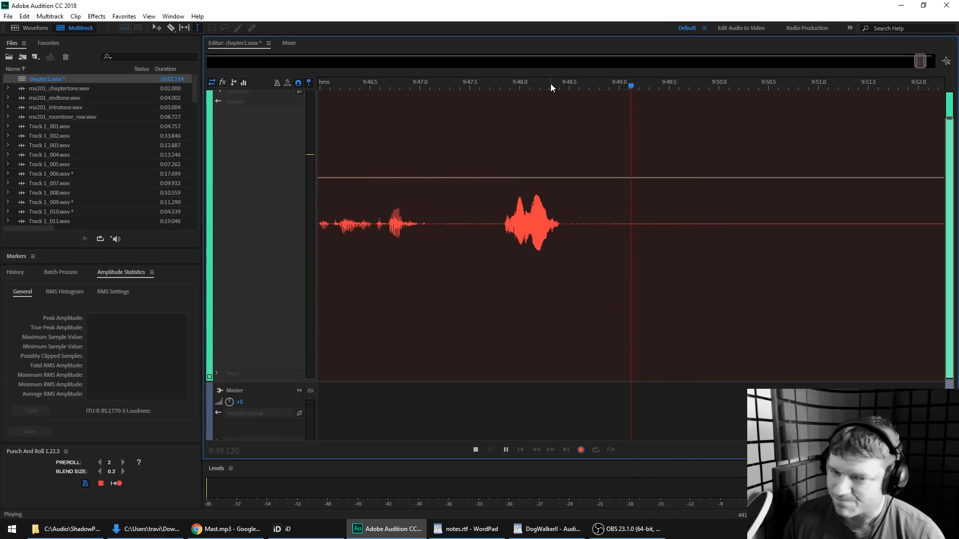
key(space)
click(458, 84)
key(shift+space)
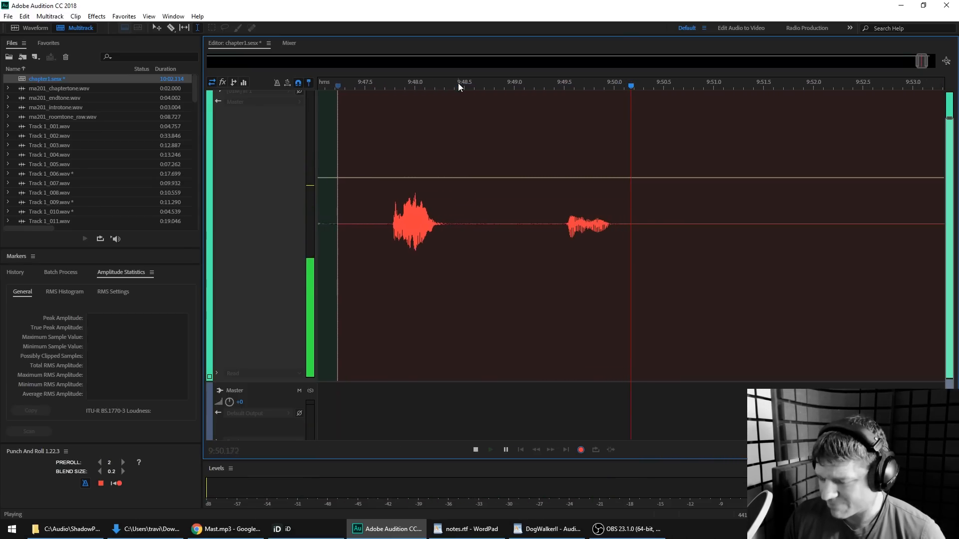
key(shift+space)
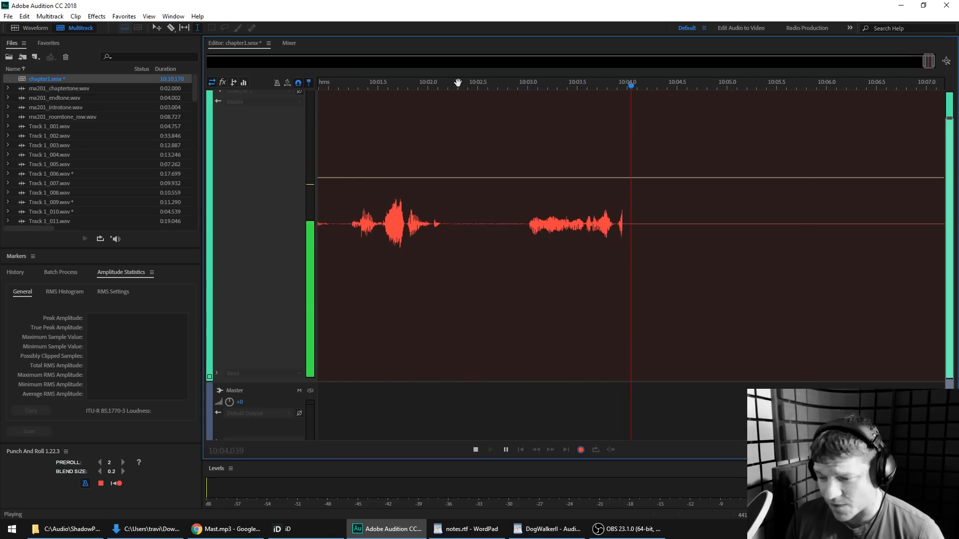
key(space)
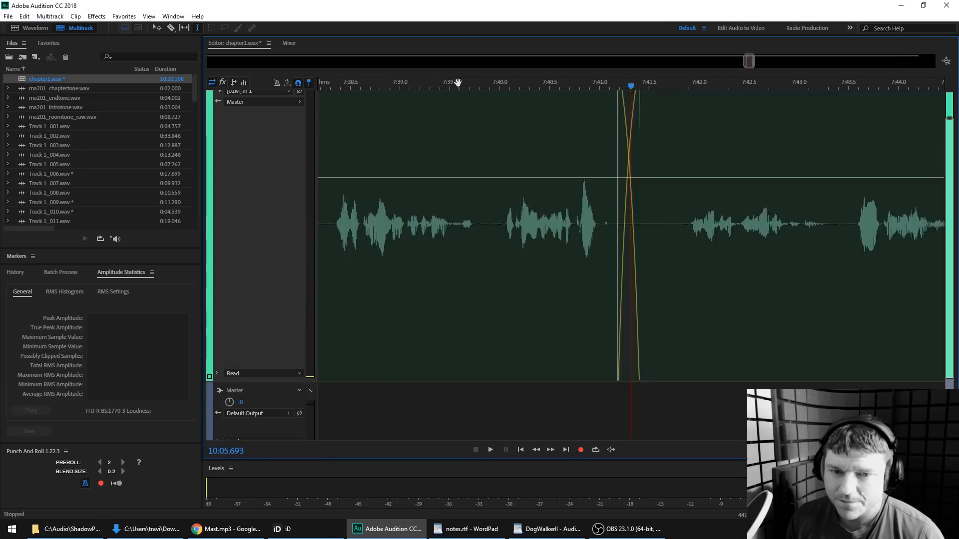
Continue the narration past 10:25.3, then punch in at about 10:24.5 and record in two takes up to about 10:49.8
key(shift+space)
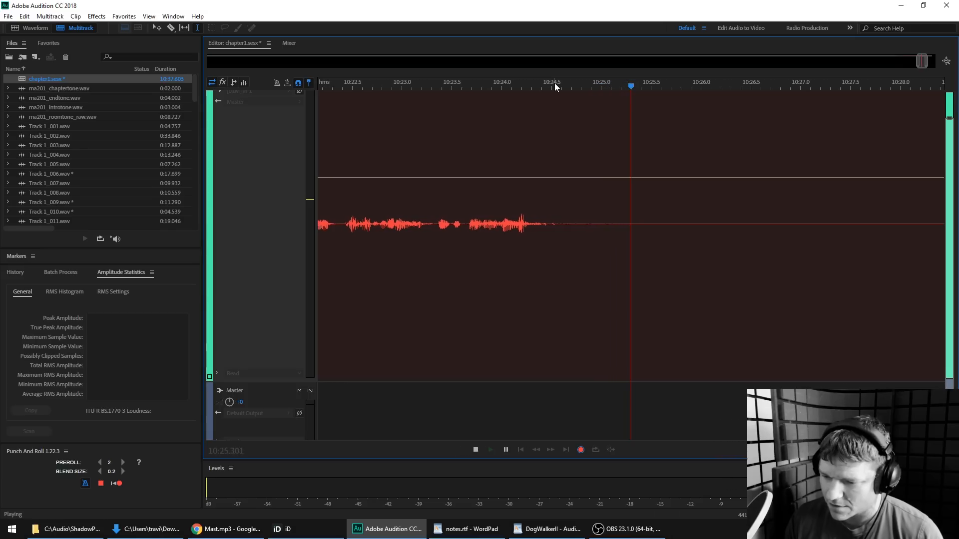
key(space)
key(shift+space)
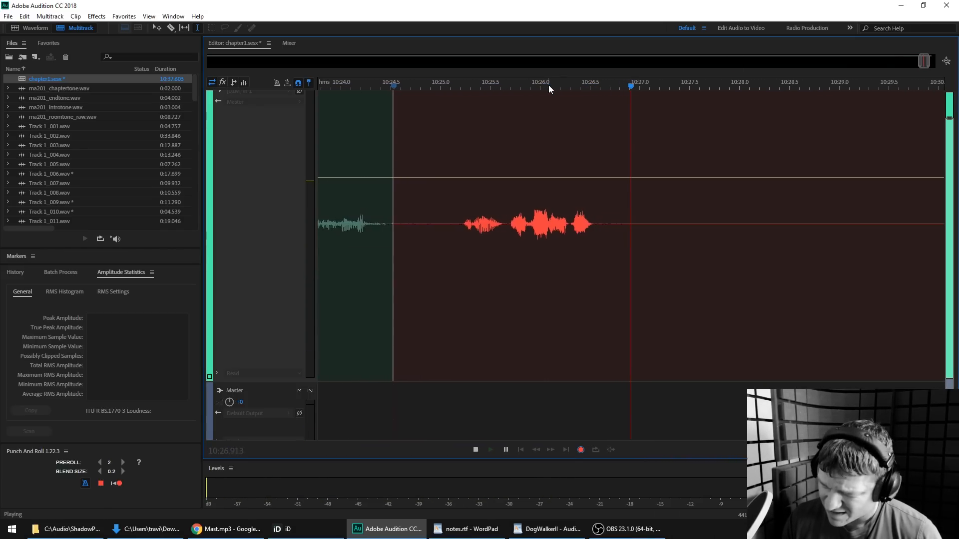
key(shift+space)
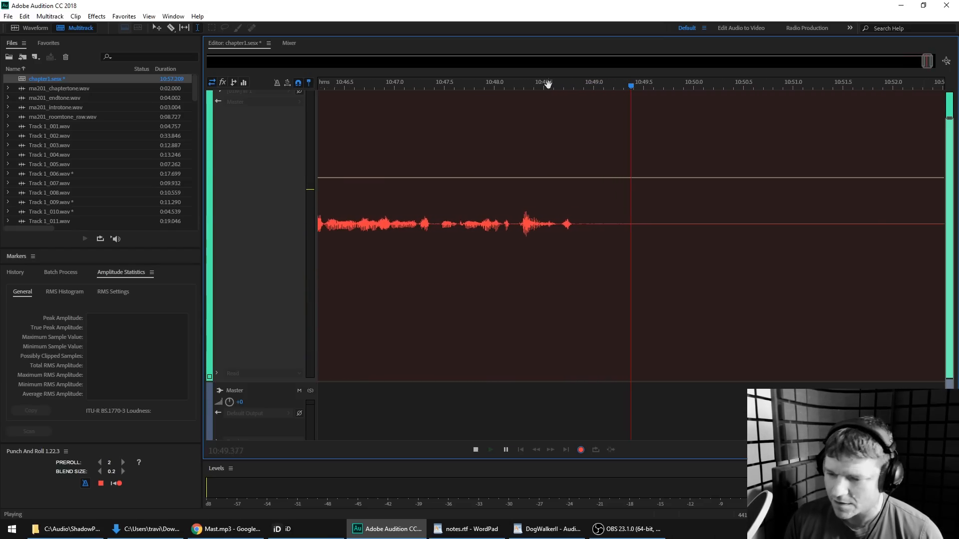
key(space)
Punch in on Track 1 at about 10:48.8 and record the narration in two takes past 11:08.1
click(546, 85)
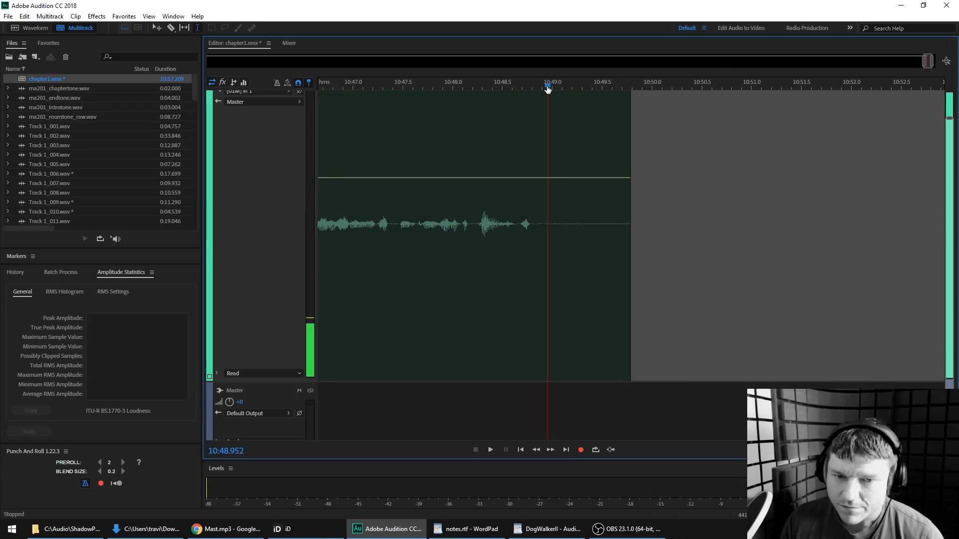
key(shift+space)
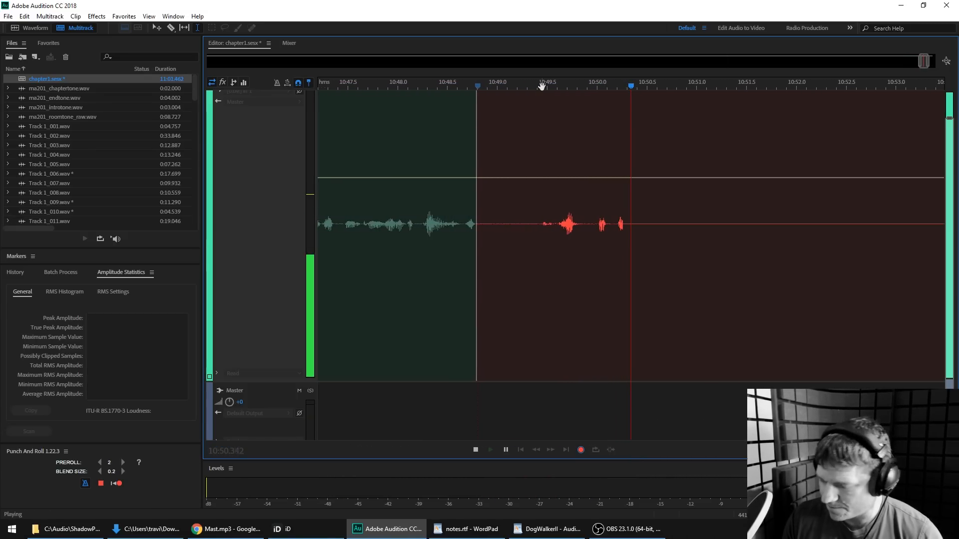
key(shift+space)
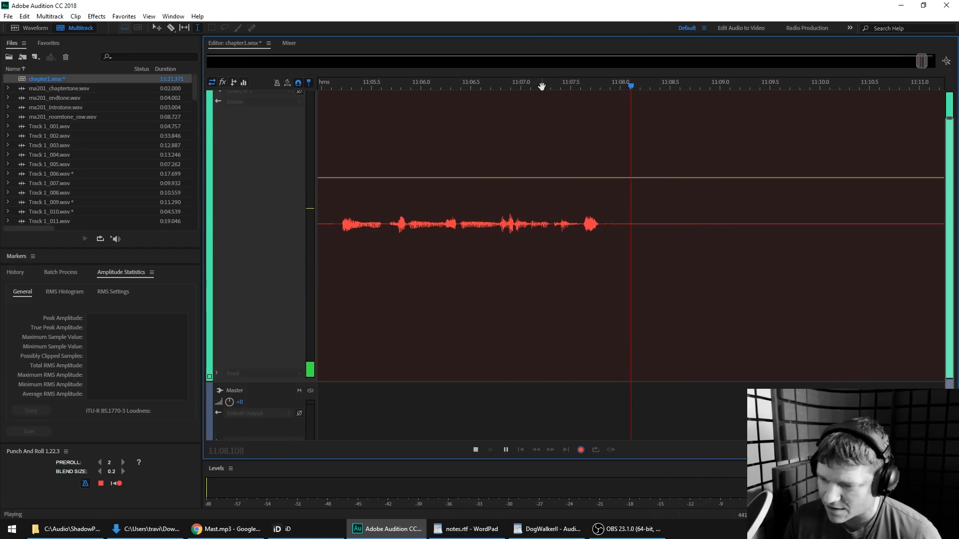
key(space)
Punch in on Track 1 in the pause after the last phrase and record the narration up to about 11:20.9
click(574, 84)
key(space)
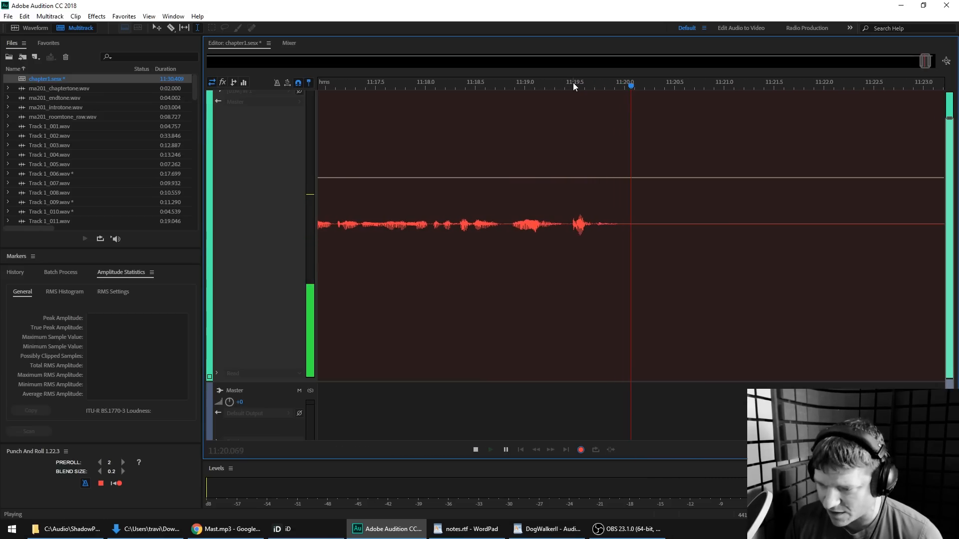
key(space)
Punch in on Track 1 at about 11:20.0 and record the narration up to about 11:32.8
click(540, 85)
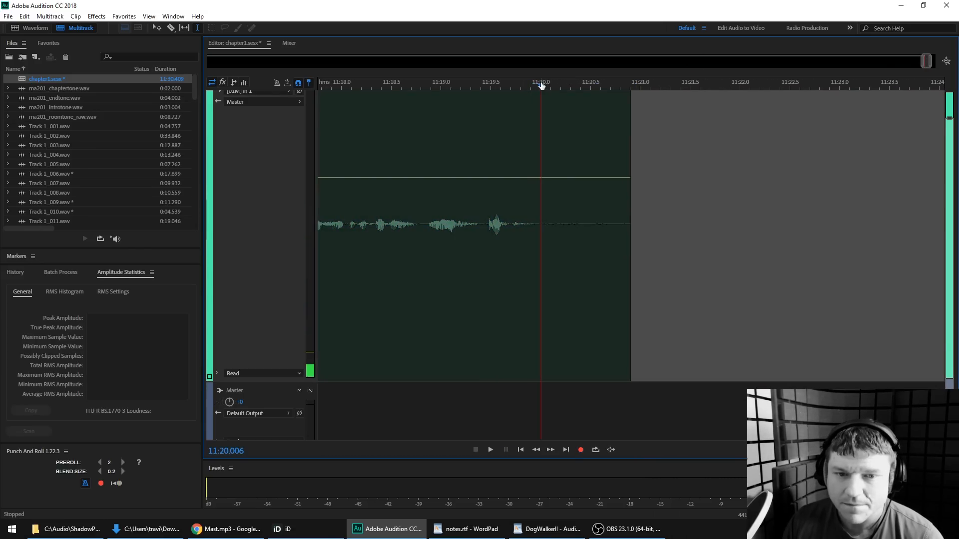
key(space)
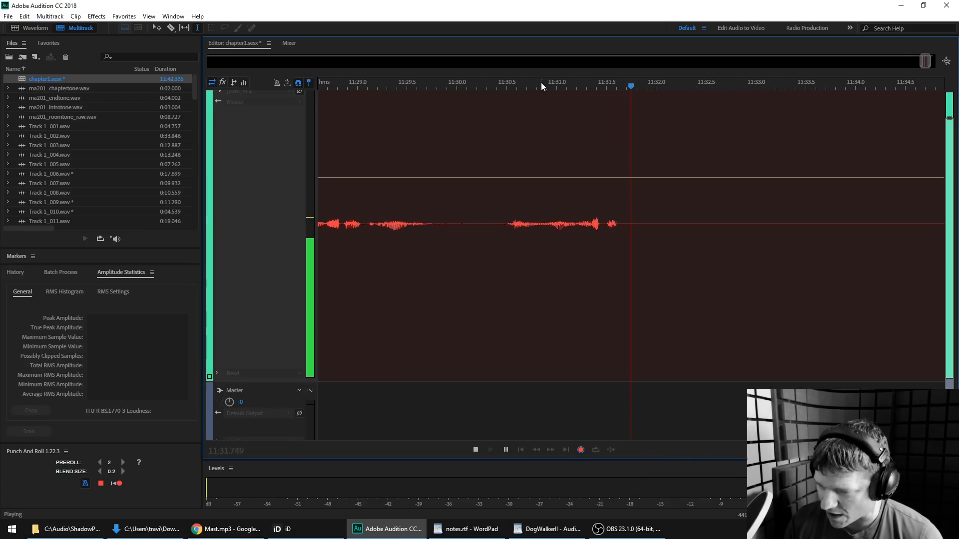
key(space)
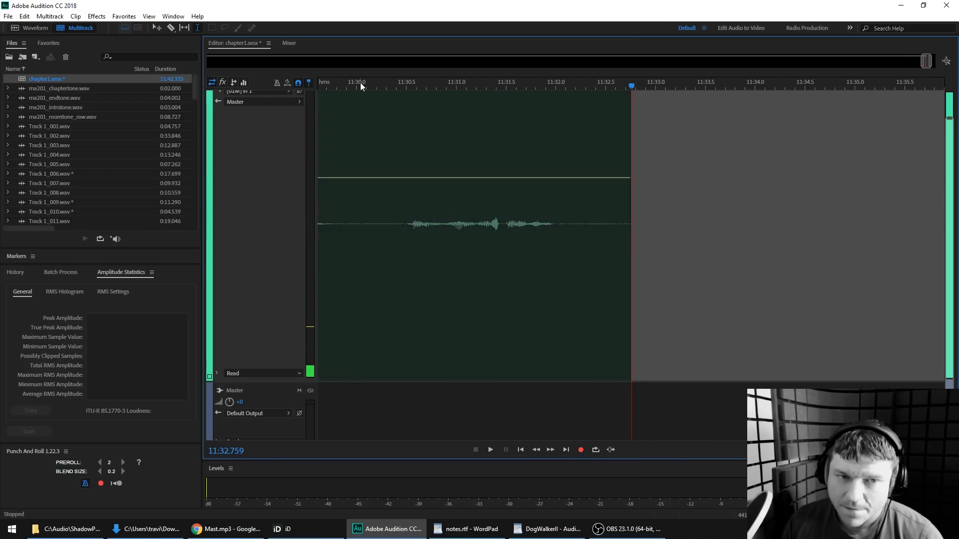
Punch in before the last phrase and re-record up to about 11:41.0, then punch in after the final word and record past 11:57.2
key(space)
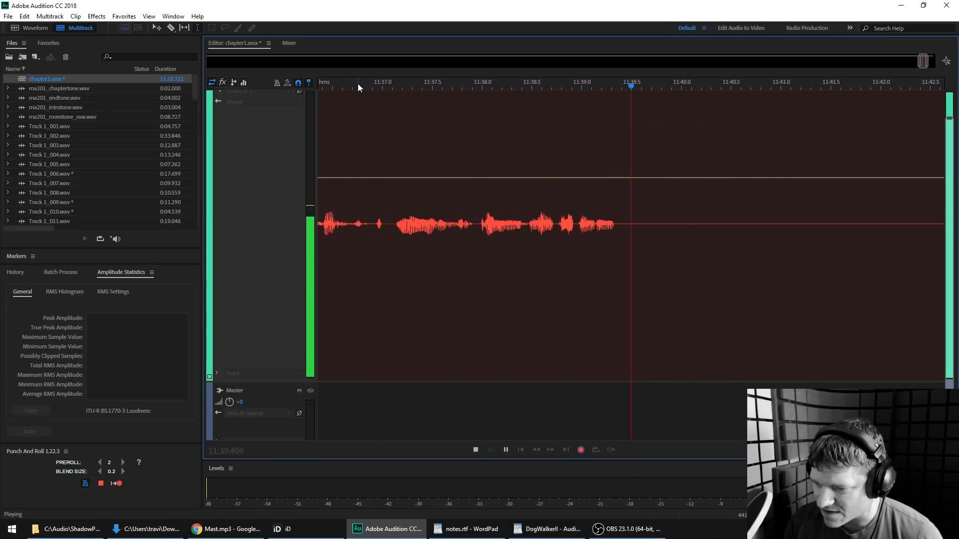
key(space)
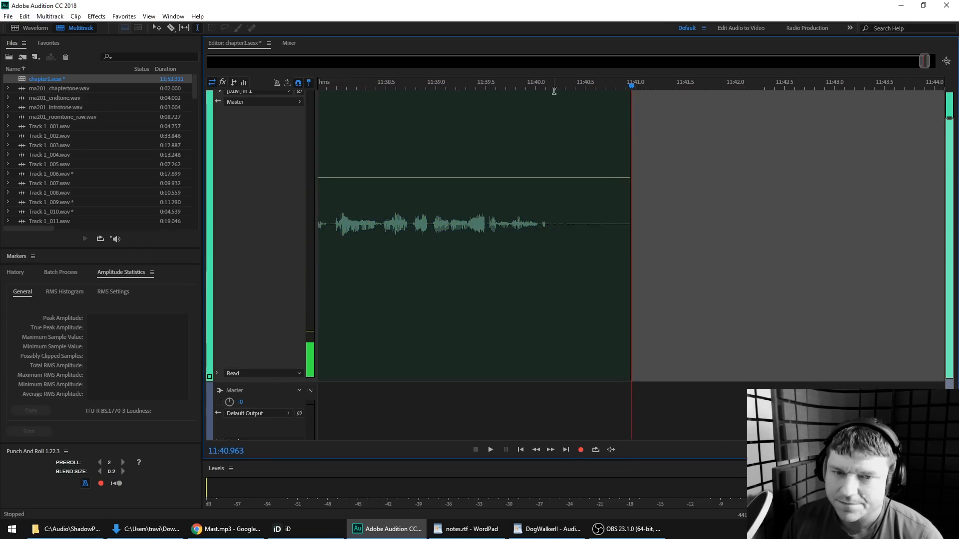
key(space)
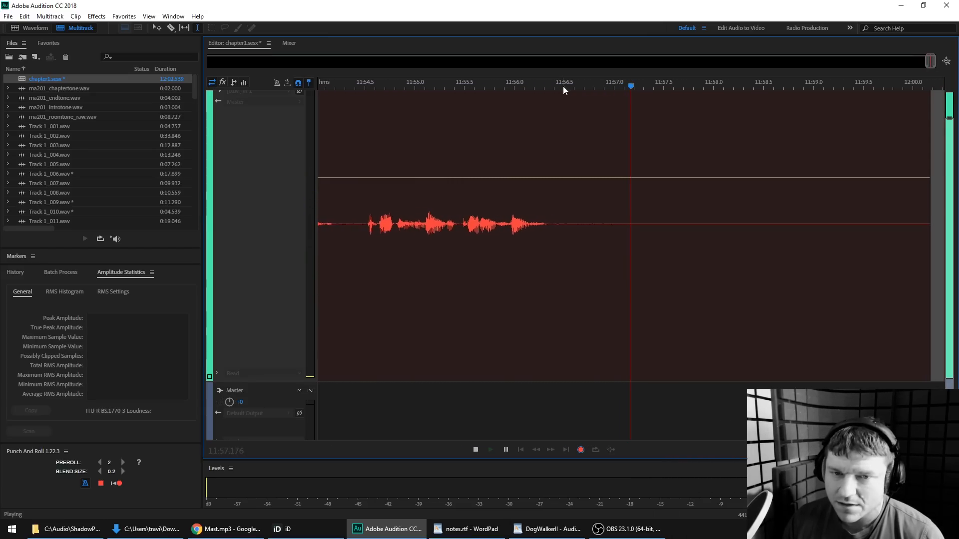
key(space)
Record two more narration passes on Track 1, up to about 12:19.3 and past 12:43.4, punching in after the last good phrase each time
key(space)
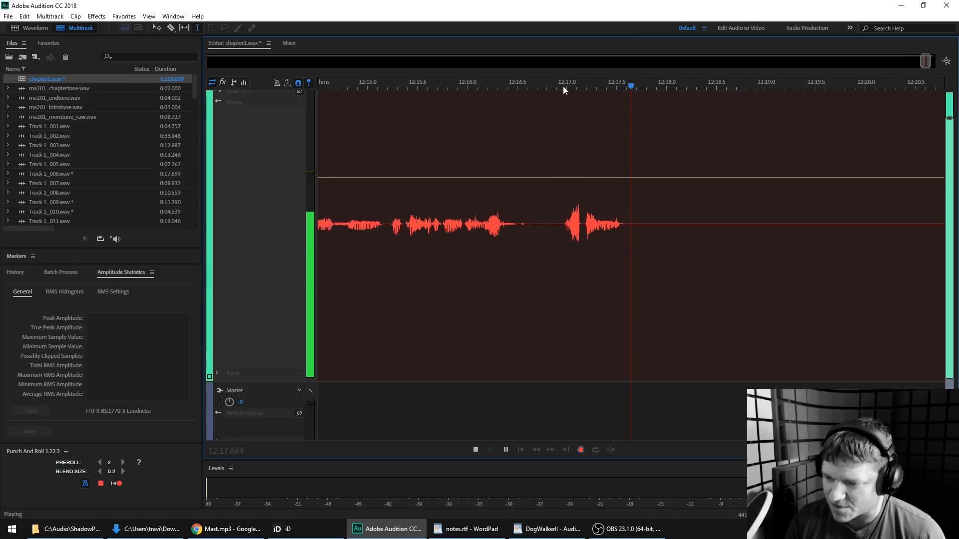
key(space)
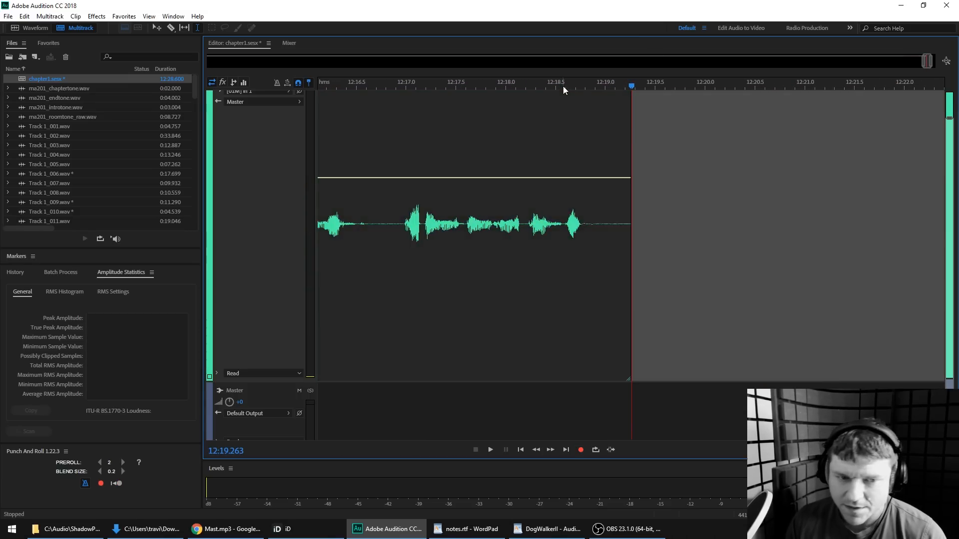
key(shift+space)
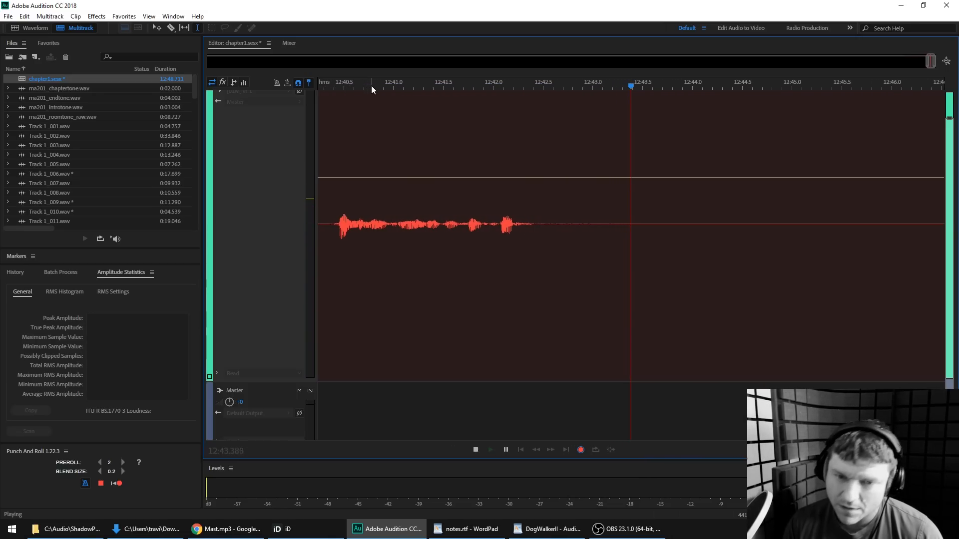
key(space)
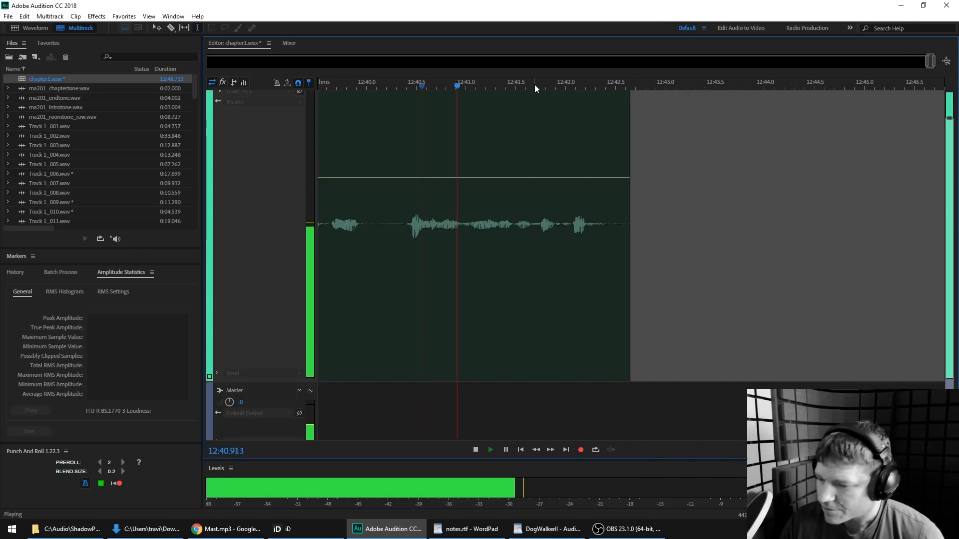
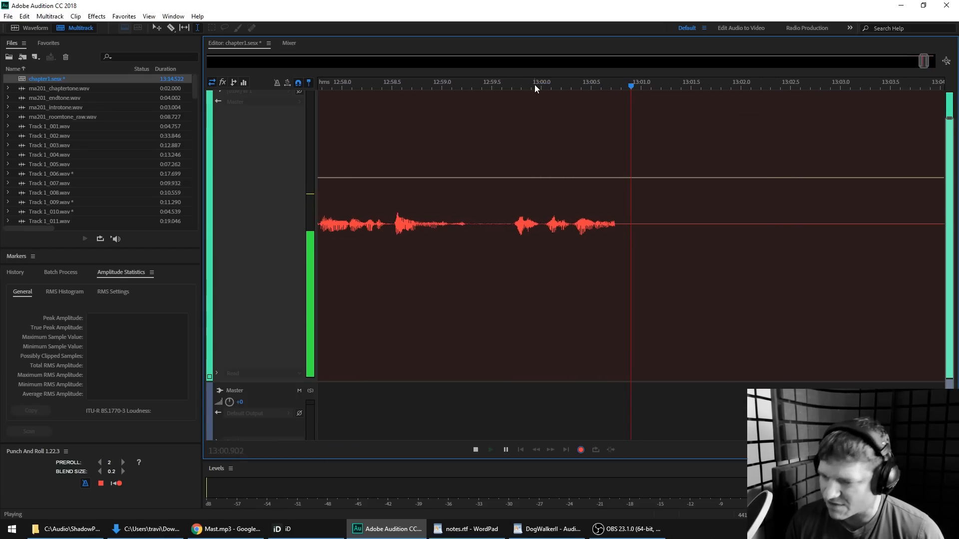
Stop the take at about 13:02.6, punch in on Track 1 after the last good phrase and record up to about 13:15.3
key(space)
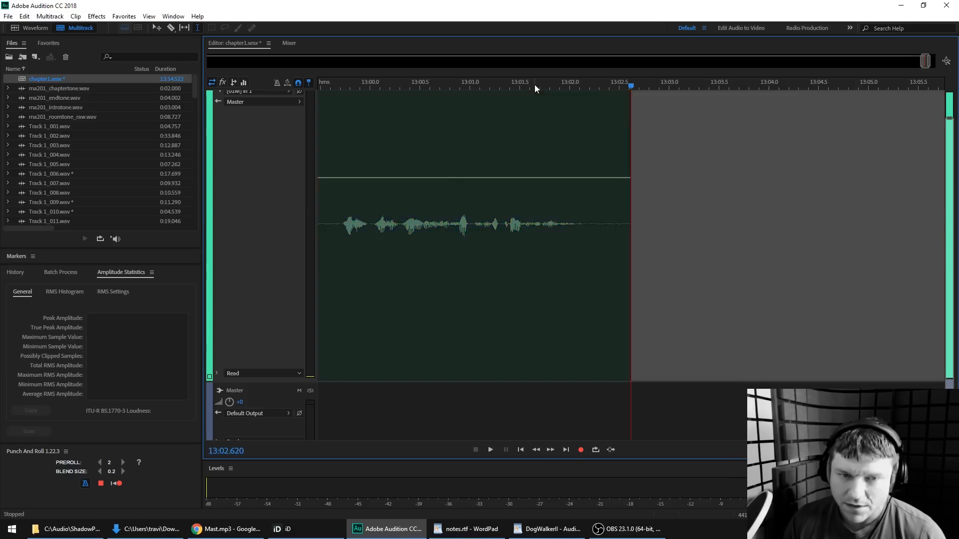
scroll(534, 85, down, 3)
scroll(439, 84, up, 3)
key(shift+space)
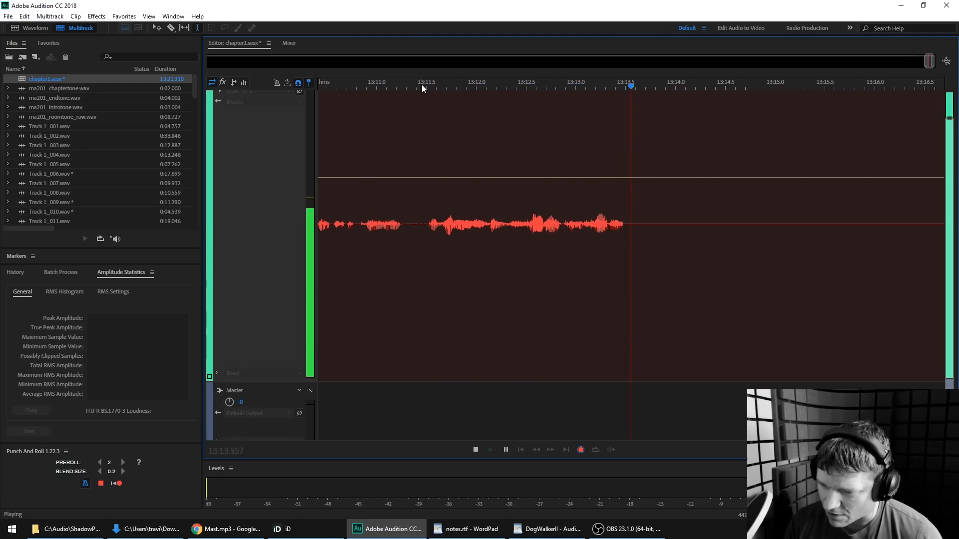
key(space)
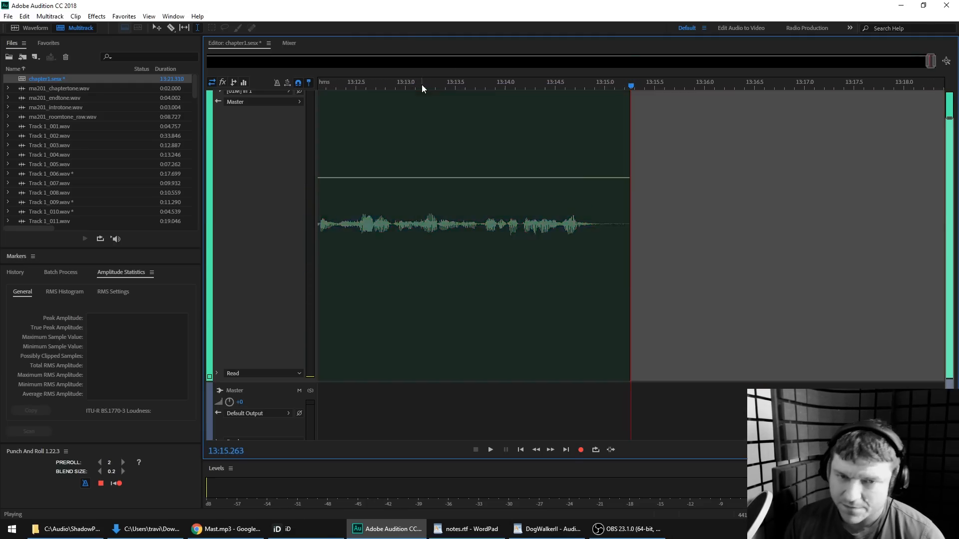
Punch in on Track 1 in the pause at about 13:09.0 and re-record the narration past 13:19.9
scroll(483, 82, down, 4)
scroll(482, 82, up, 4)
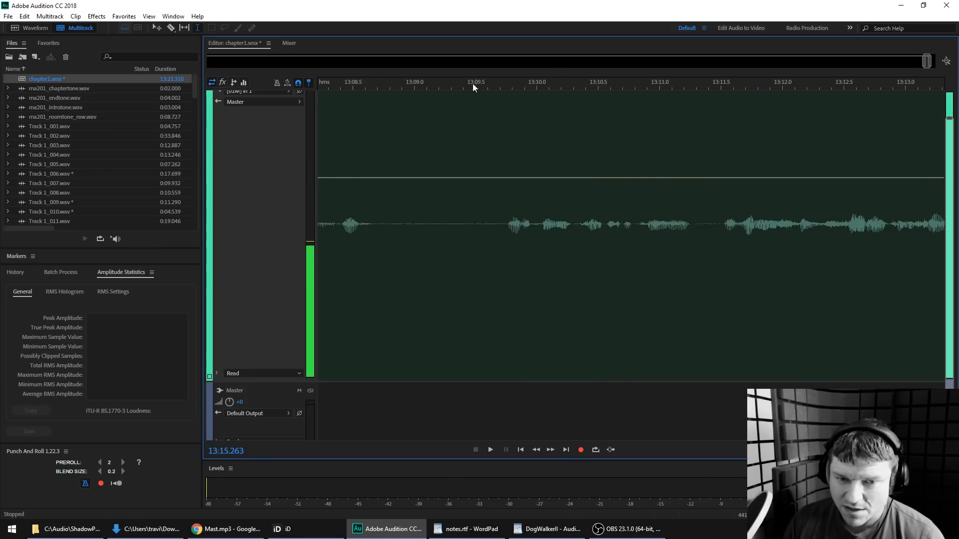
click(411, 86)
key(shift+space)
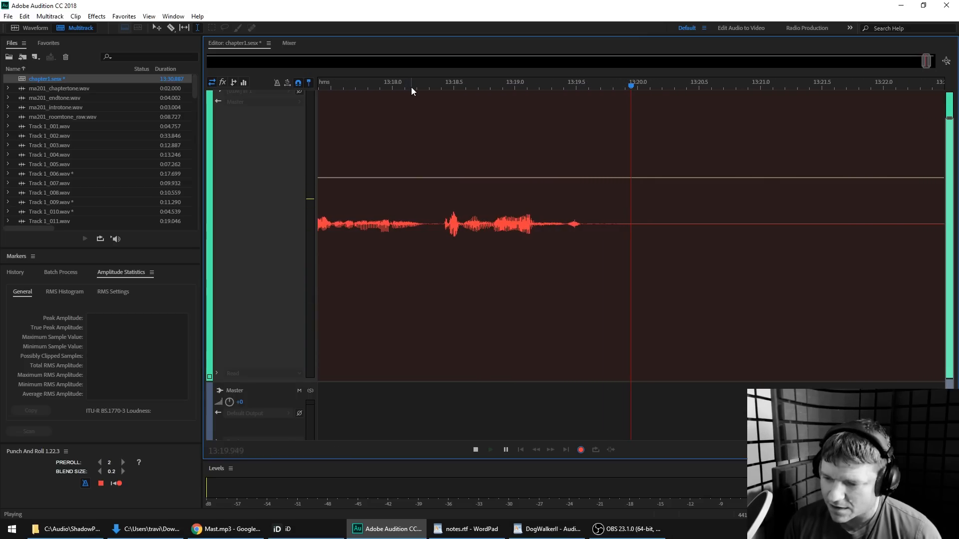
key(space)
Punch in on Track 1 after the final word and record the narration up to about 13:26.8
click(548, 85)
key(shift+space)
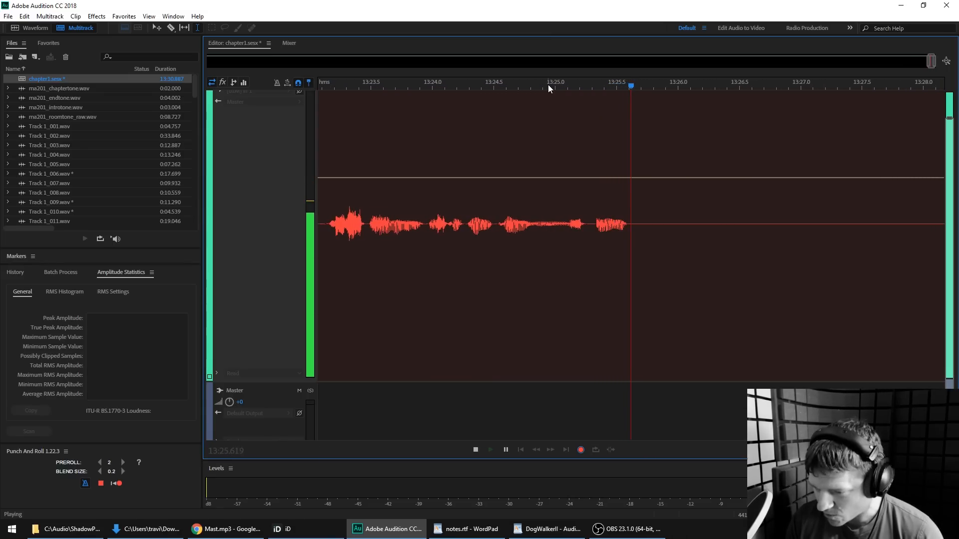
key(space)
Punch in before the last phrase and re-record up to about 13:32.7, then punch in at about 13:32.0 and record past 13:39.8
scroll(557, 86, down, 2)
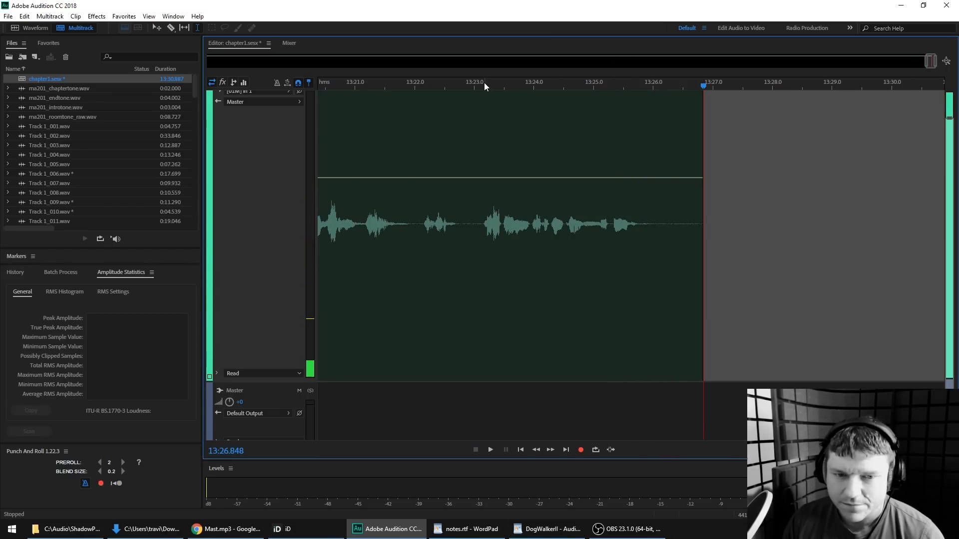
scroll(486, 86, up, 2)
click(445, 87)
drag(446, 87, 453, 83)
key(shift+space)
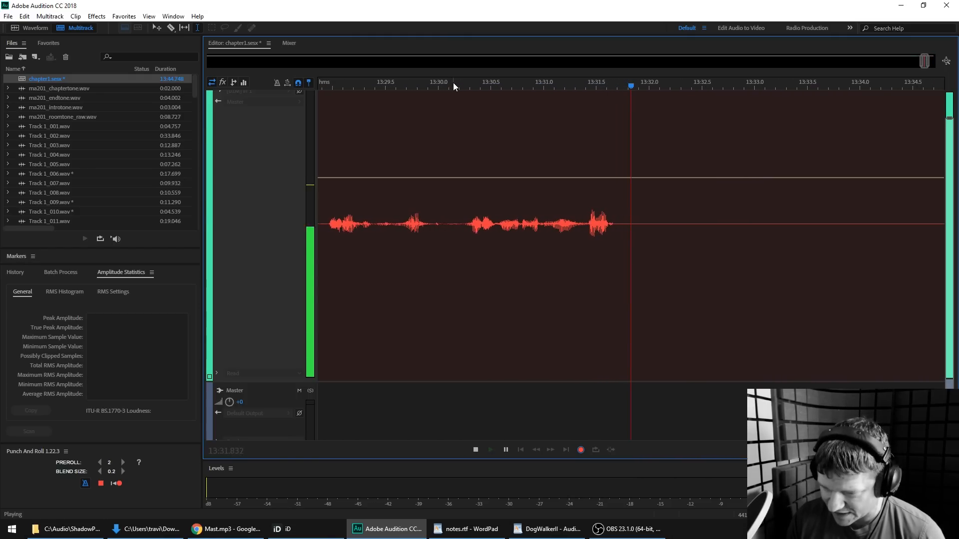
key(space)
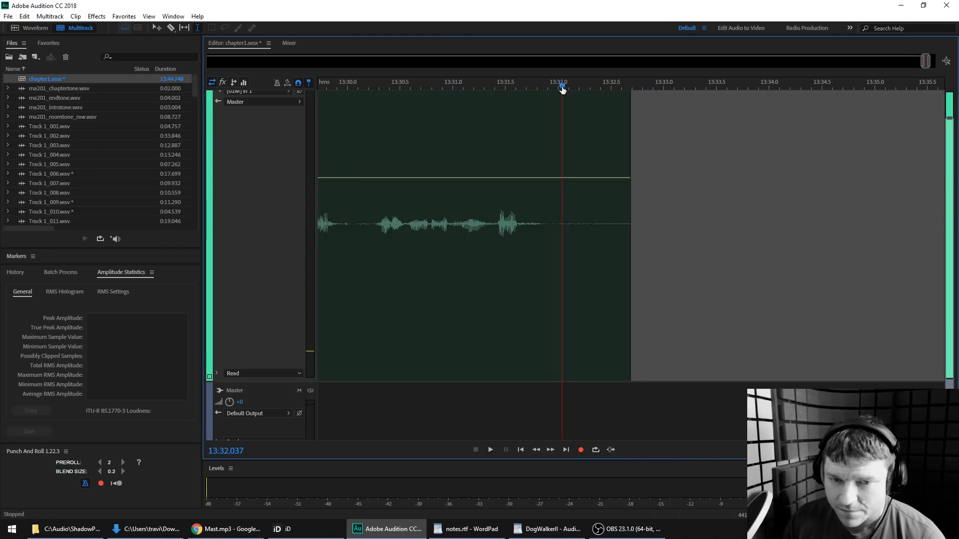
key(shift+space)
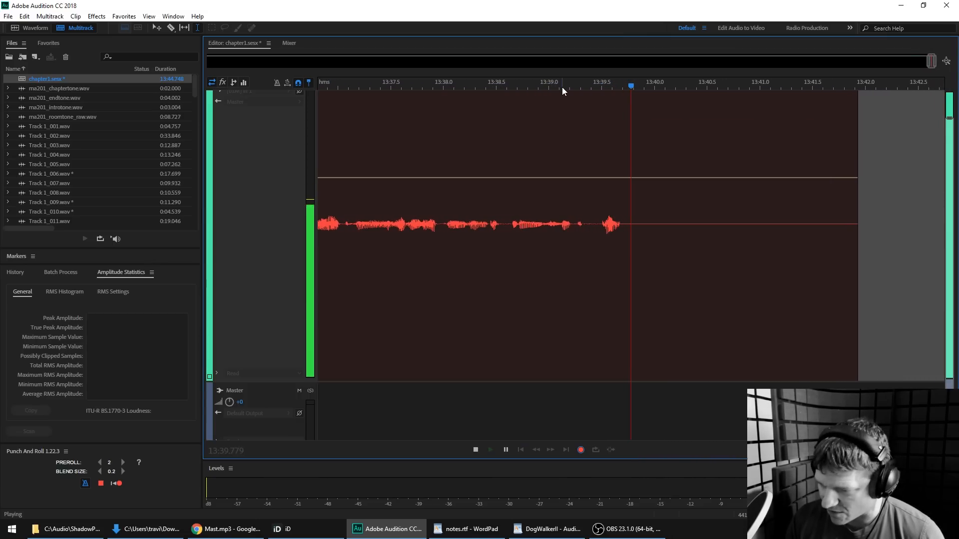
key(space)
Open the new take Track 1_100.wav in the waveform view, listen to its final words, and return to the multitrack session
double_click(521, 106)
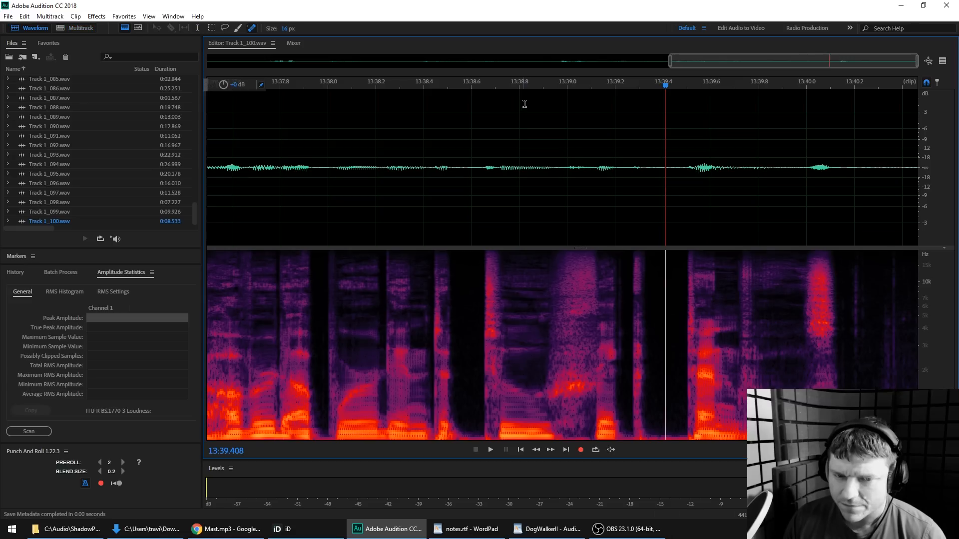
click(465, 160)
key(space)
key(space)
scroll(563, 150, down, 2)
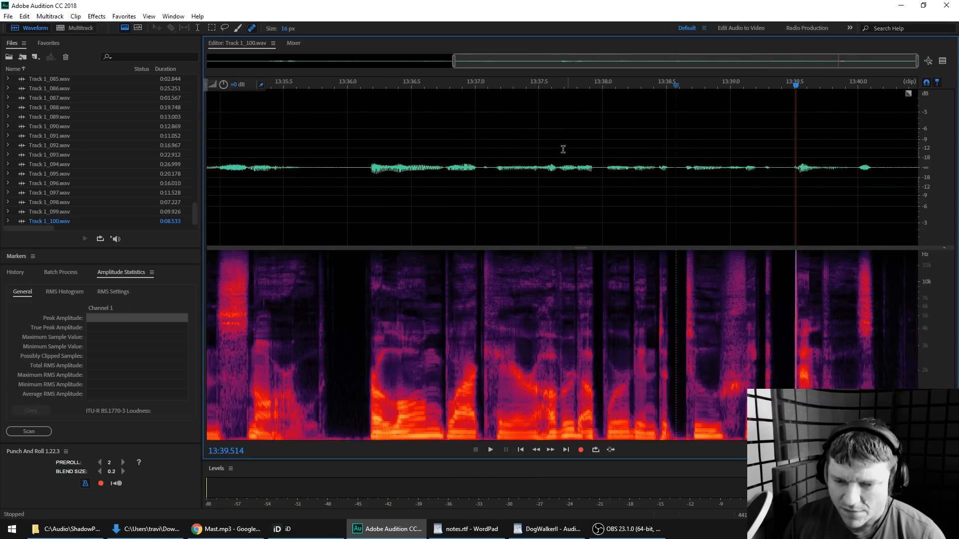
click(77, 29)
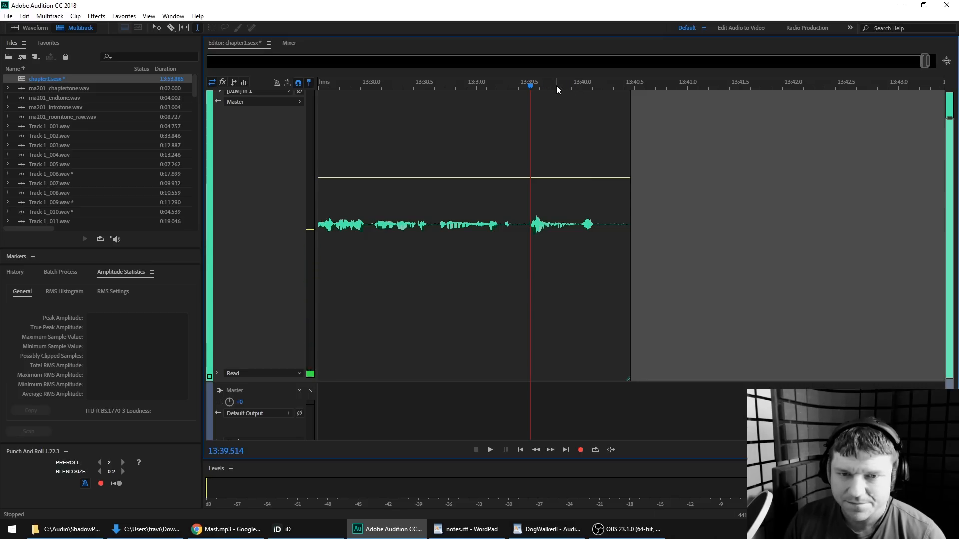
Punch in on Track 1 at about 13:35.8 and re-record the narration past 13:45.0, restarting the pass once from the same point
scroll(556, 86, down, 4)
scroll(445, 86, up, 2)
click(498, 83)
key(shift+space)
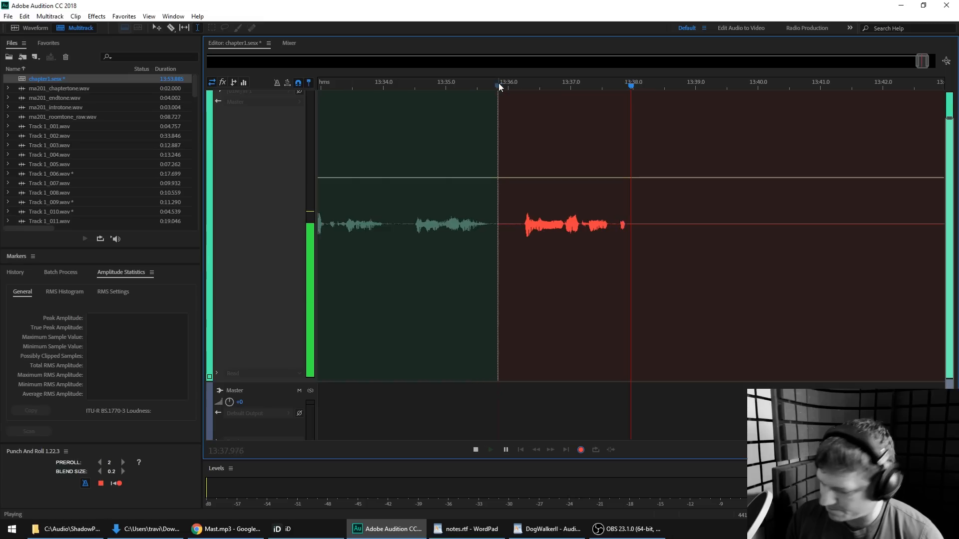
key(shift+space)
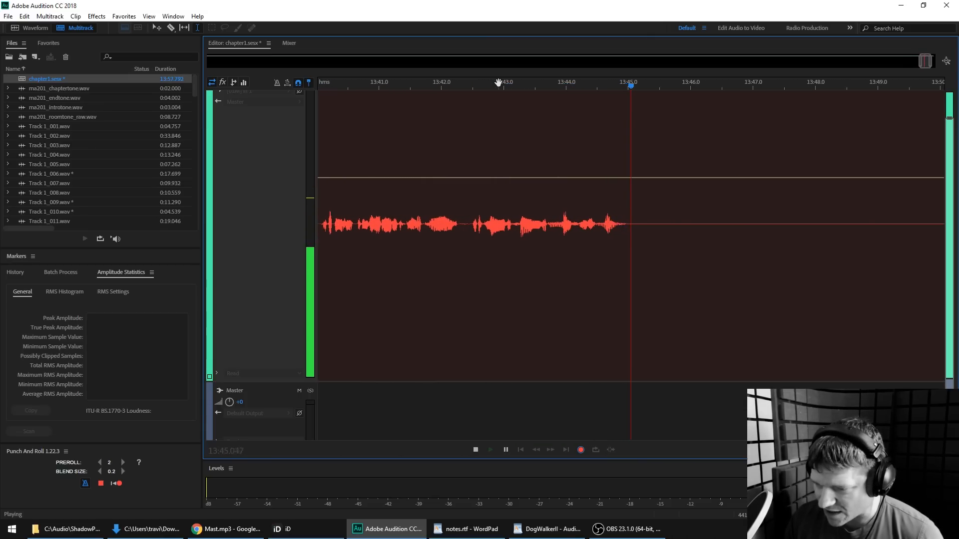
key(space)
Open Track 1_102.wav in the waveform view and play back its phrases from about 13:40.1 to check for noise
double_click(504, 128)
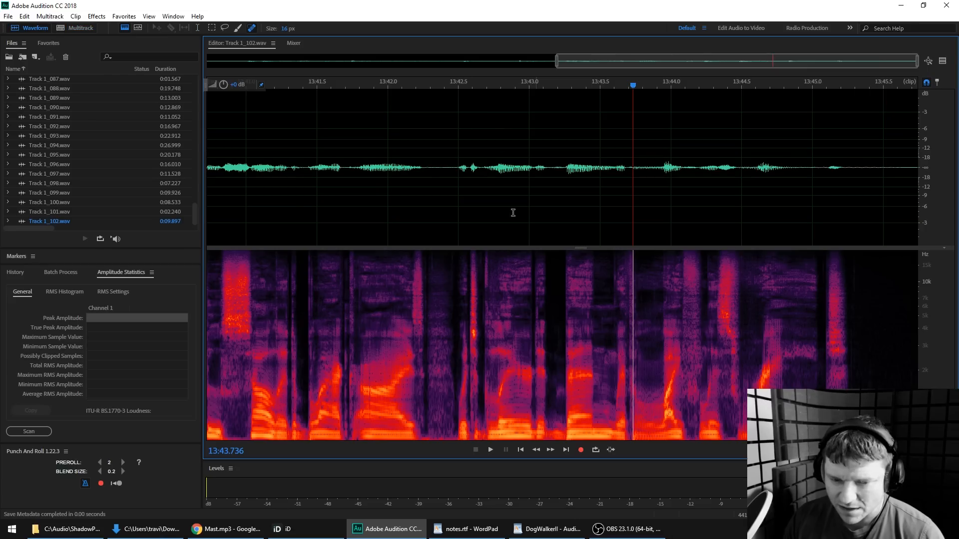
key(space)
scroll(503, 202, up, 2)
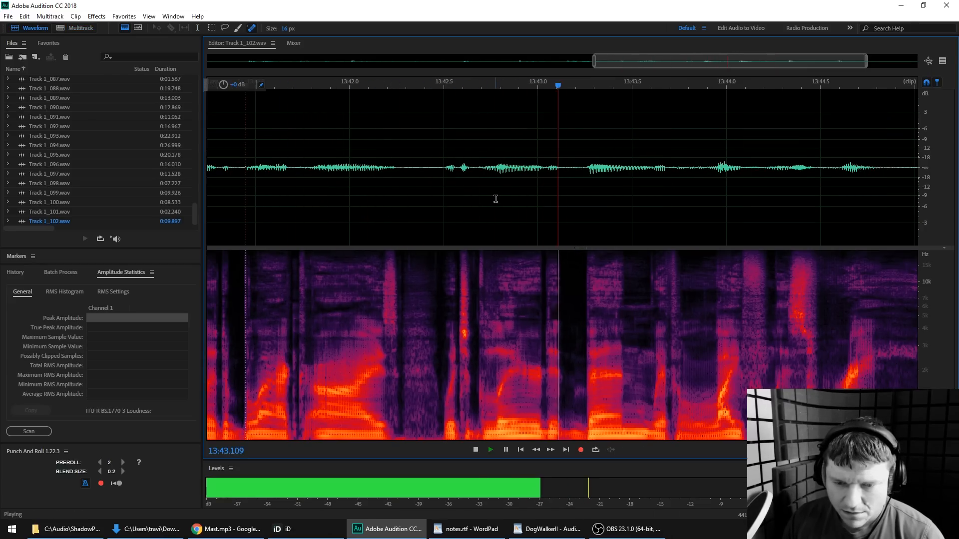
scroll(494, 199, down, 2)
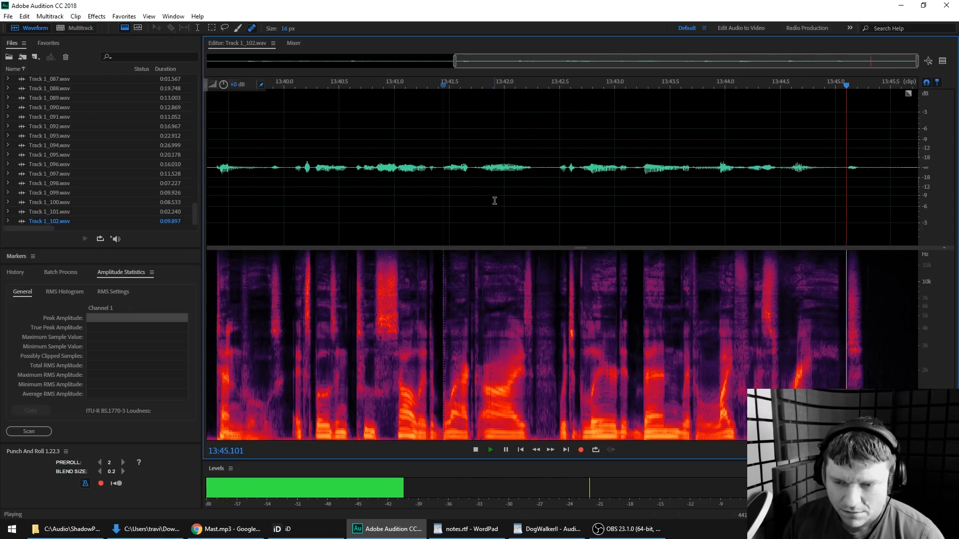
click(297, 188)
key(space)
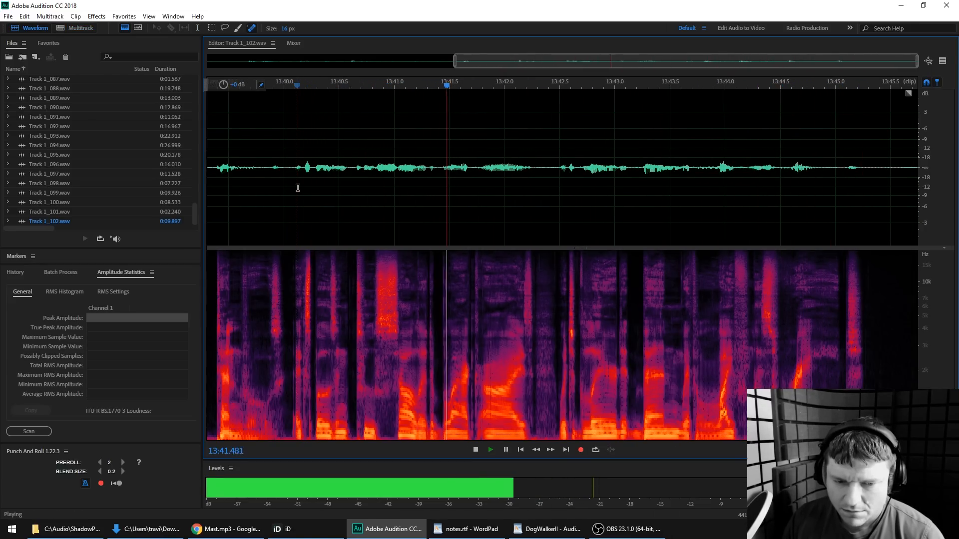
Mix-paste the copied audio over the tail after the last word of Track 1_102.wav, set the playhead in it, and return to the multitrack session
click(855, 193)
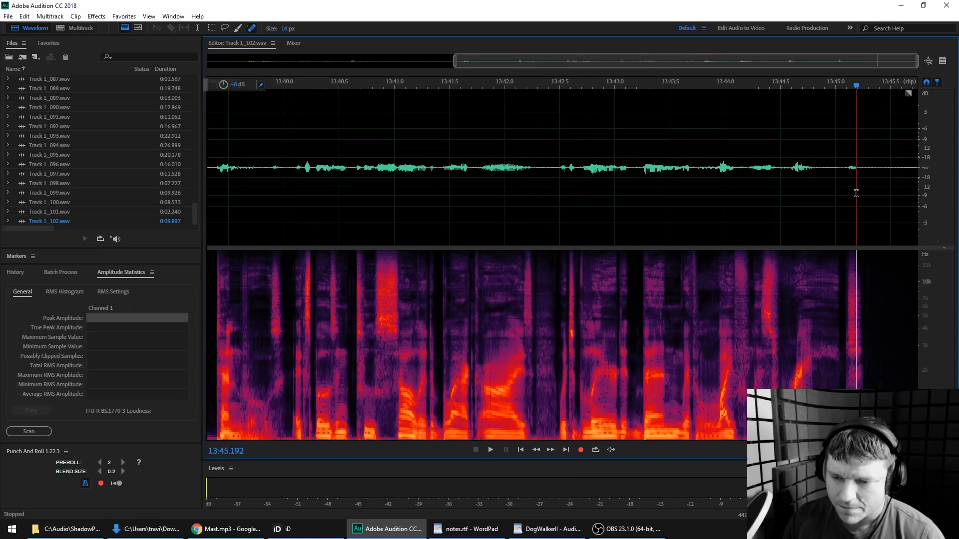
drag(862, 190, 954, 189)
key(ctrl+shift+v)
click(886, 186)
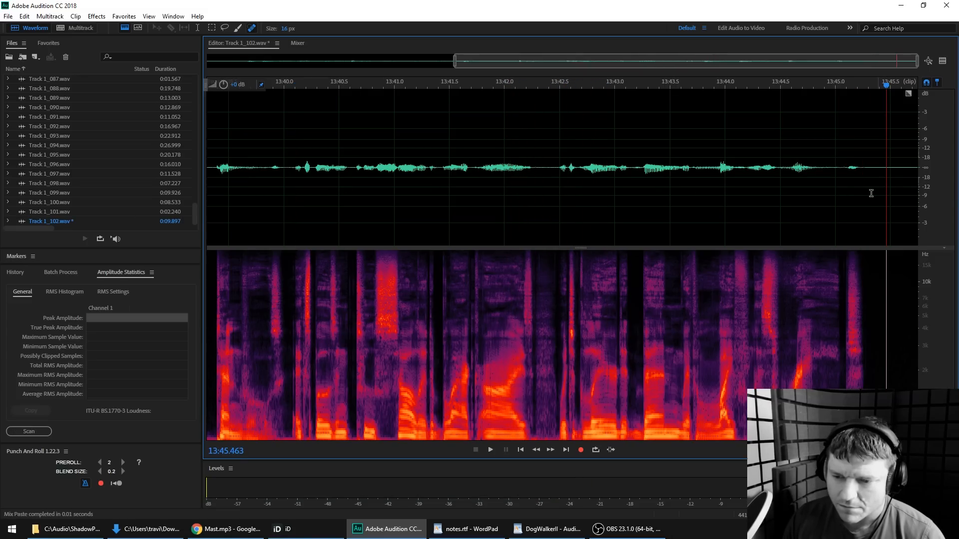
click(73, 29)
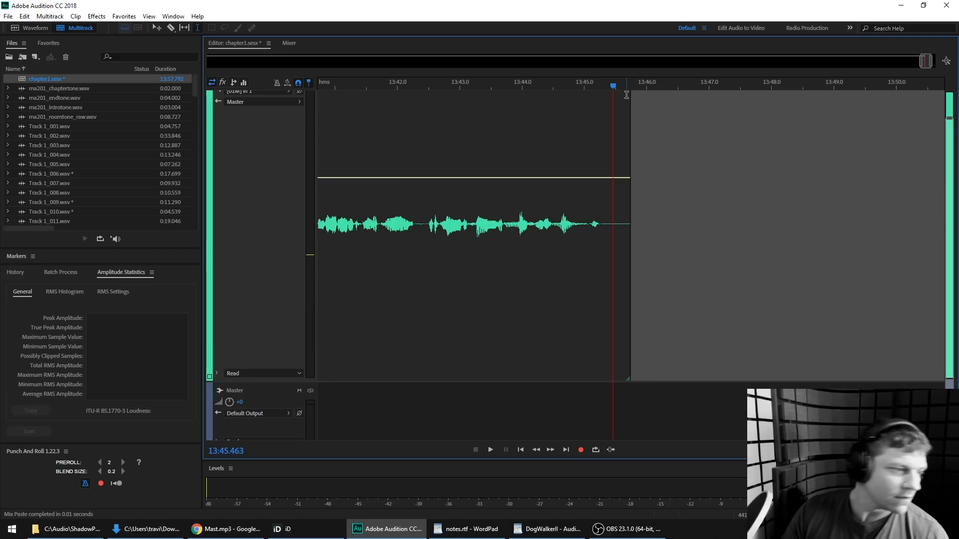
Punch in on Track 1 at about 13:45.5 and record up to about 13:52.5, restarting the pass once from the same point
key(shift+space)
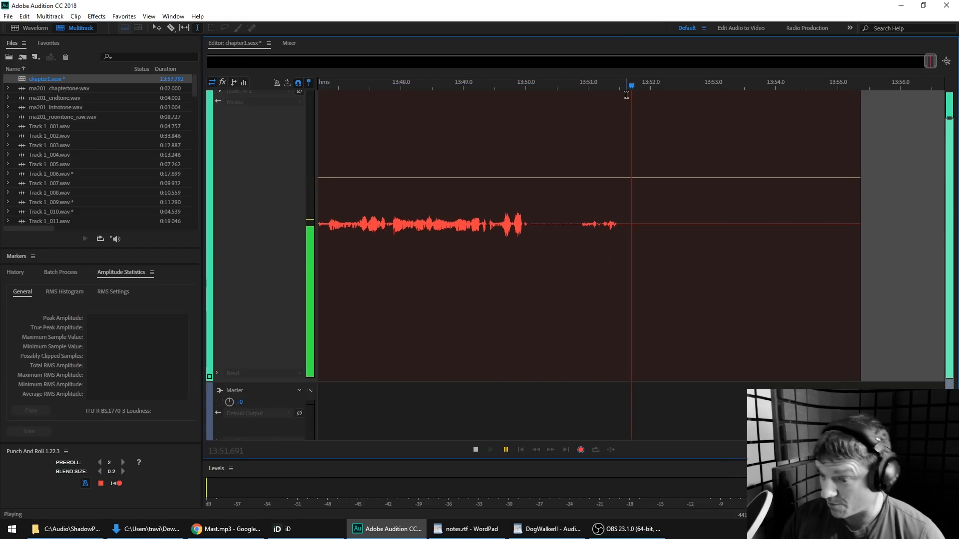
key(shift+space)
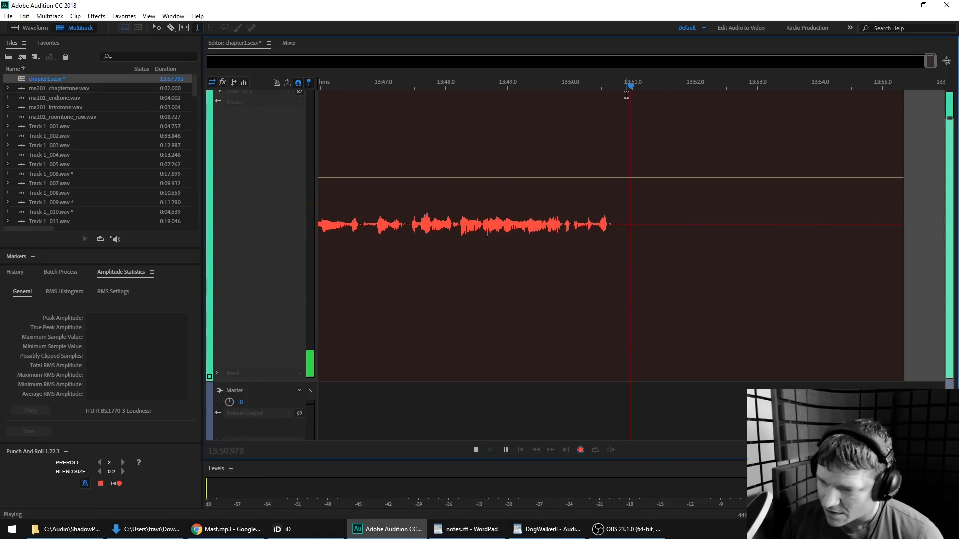
key(space)
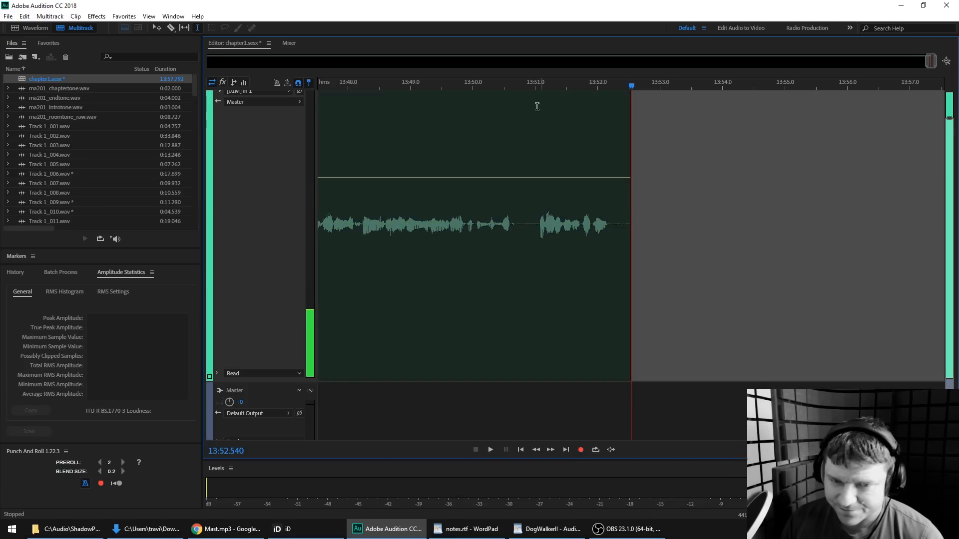
Punch in on Track 1 in the pause before the last phrase and re-record the narration past 14:04.8
scroll(520, 88, up, 2)
click(522, 88)
key(shift+space)
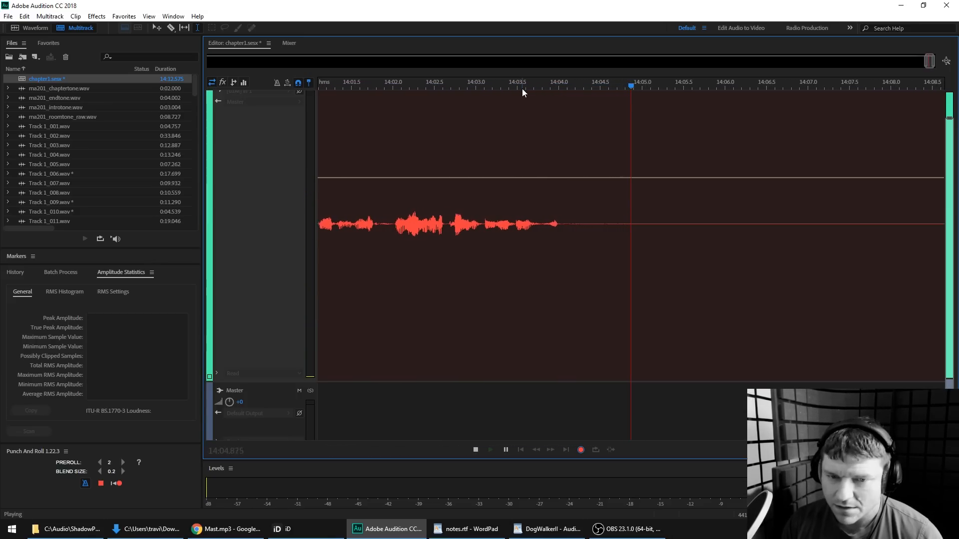
key(space)
Punch in on Track 1 at about 14:04.1 and record up to about 14:20.3, restarting the pass once from the same point
key(shift+space)
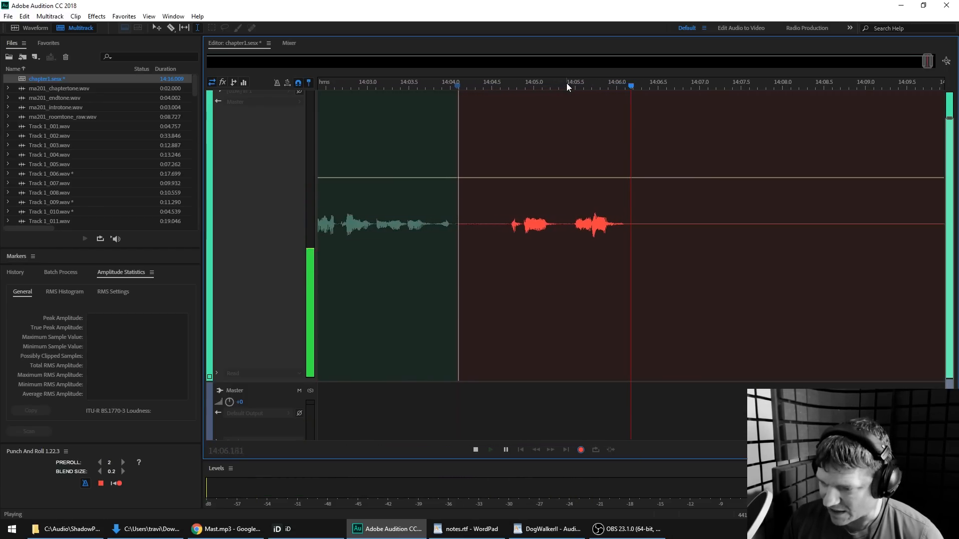
key(shift+space)
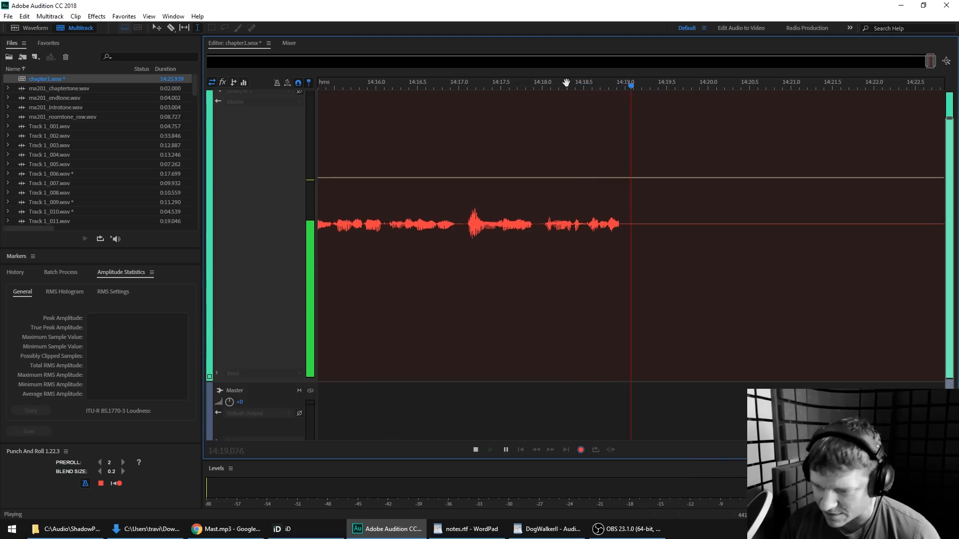
key(space)
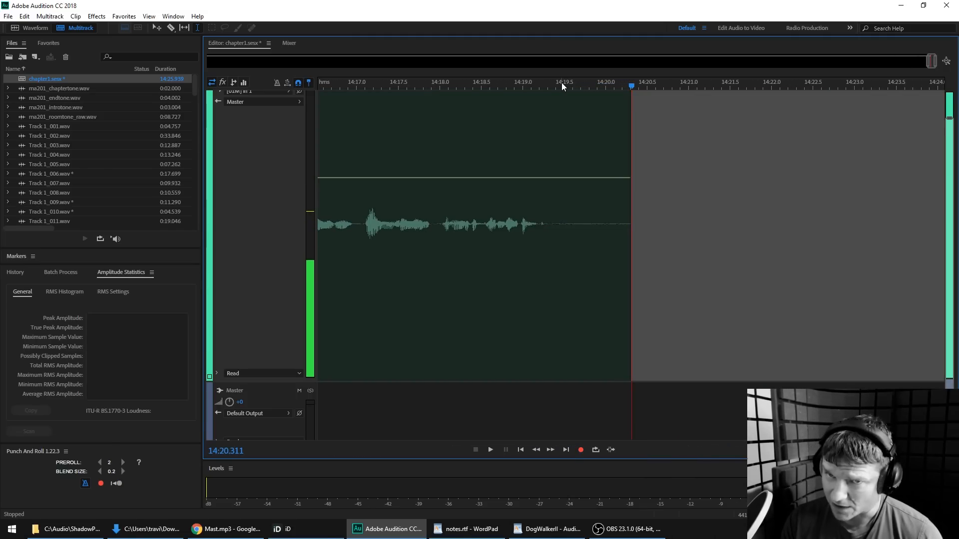
Record two more narration passes on Track 1, past 14:33.7 and past 14:45.3, punching in after the final word each time
click(558, 85)
key(shift+space)
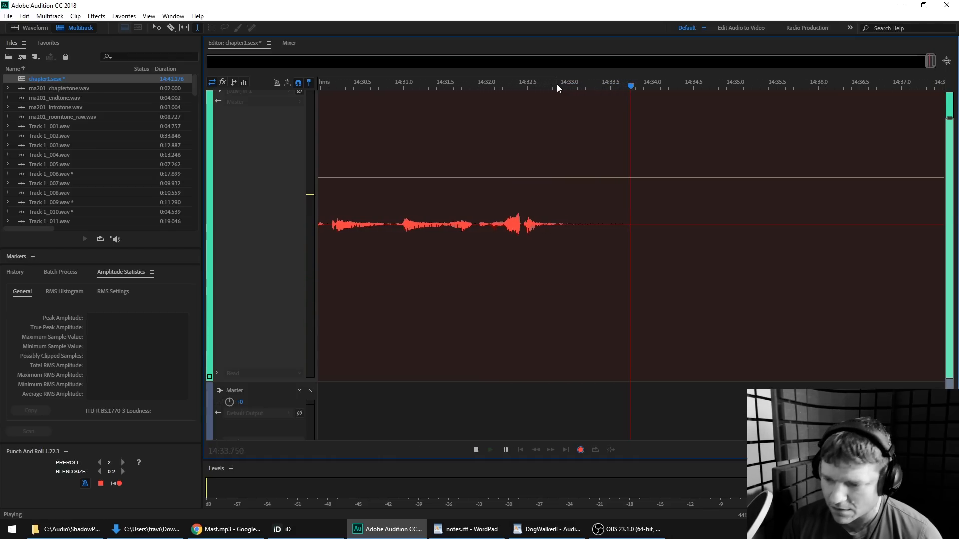
key(space)
click(544, 87)
key(shift+space)
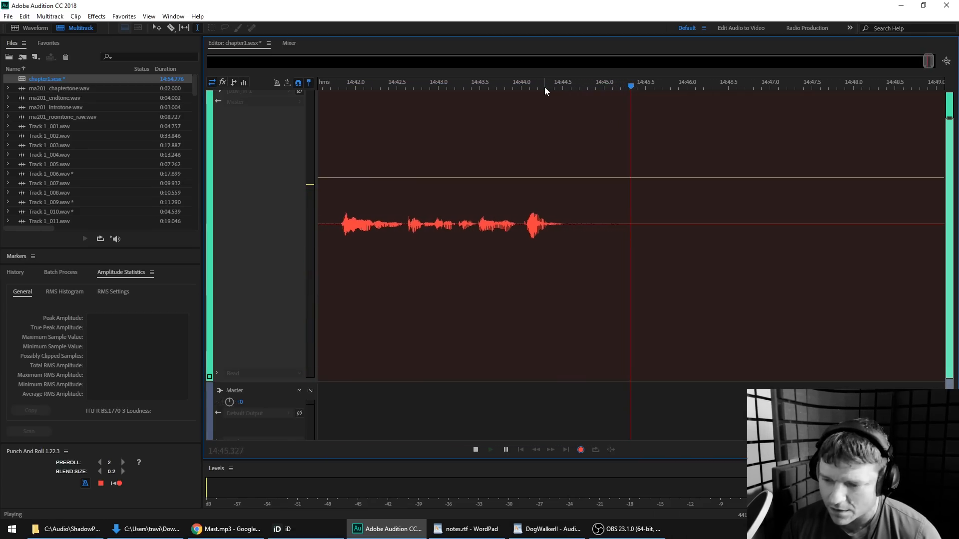
key(space)
Punch in on Track 1 after the last word and record the narration up to about 14:58.0
click(547, 87)
key(shift+space)
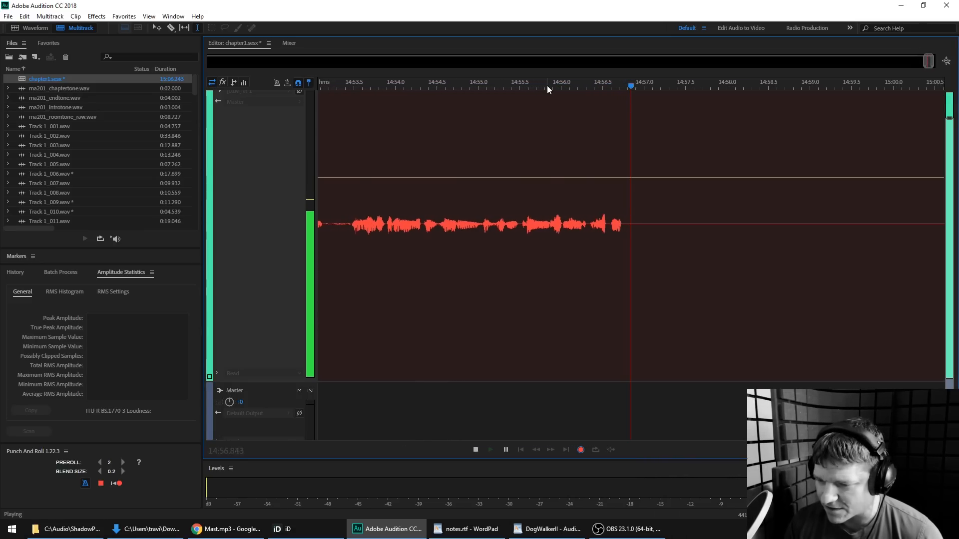
key(space)
Play back the latest Track 1 take from the pause at about 14:53.3 to find a re-record point
scroll(550, 83, down, 3)
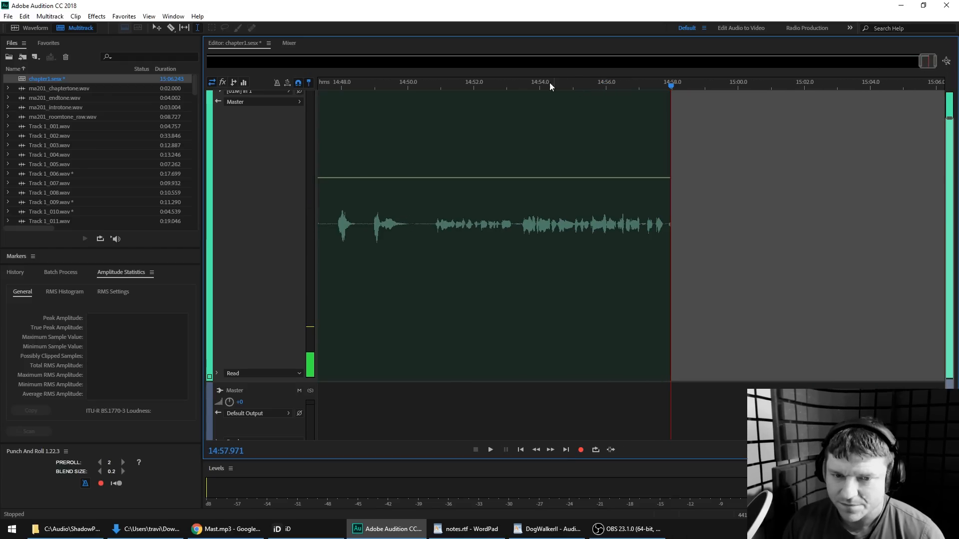
scroll(530, 84, up, 3)
click(536, 83)
key(space)
key(space)
scroll(401, 86, down, 1)
scroll(340, 84, up, 2)
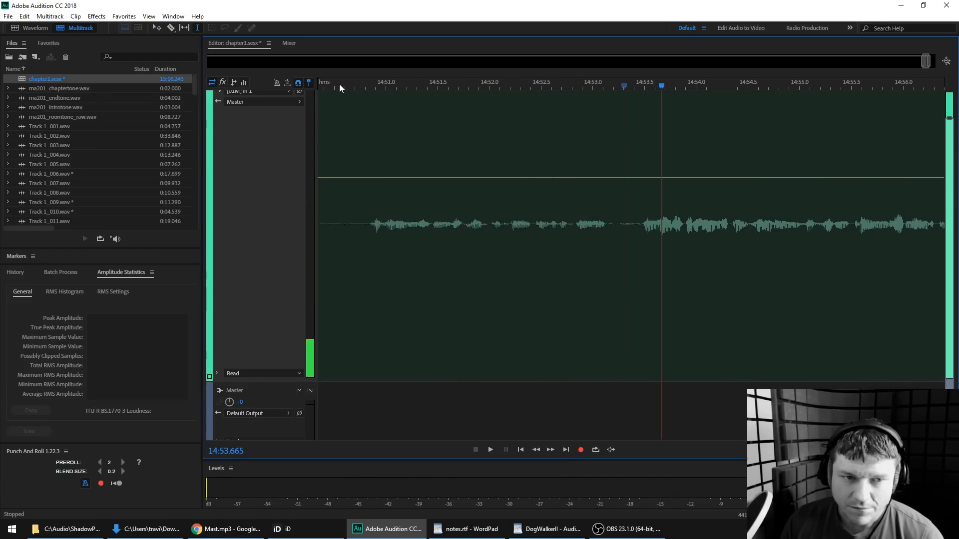
Try re-recording the Track 1 narration from the pause at about 14:50 with two short punch-ins, and undo the attempts
click(330, 86)
key(shift+space)
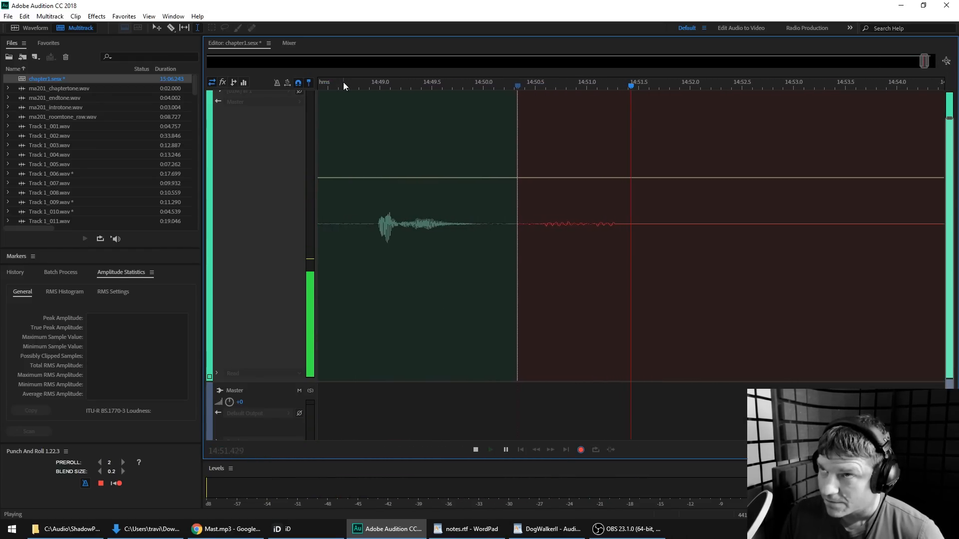
key(space)
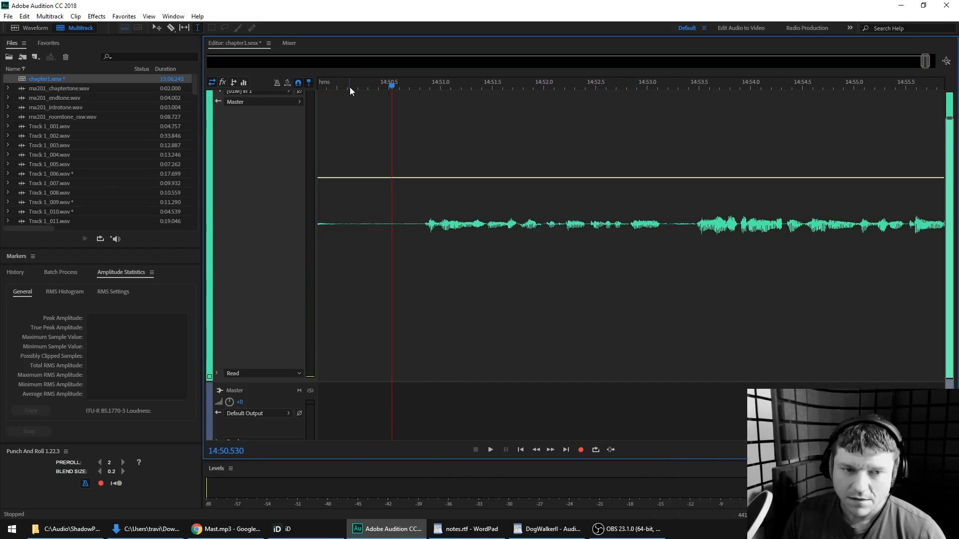
click(350, 88)
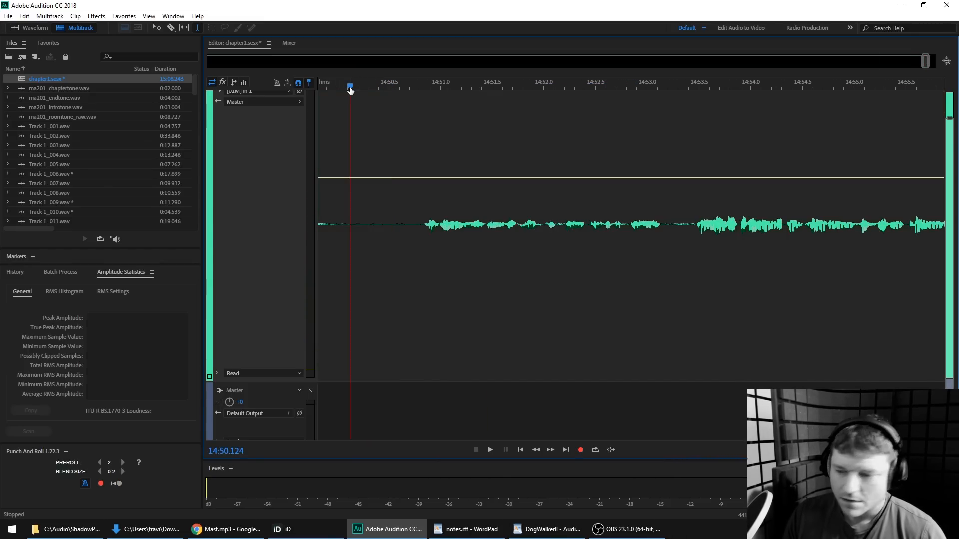
key(shift+space)
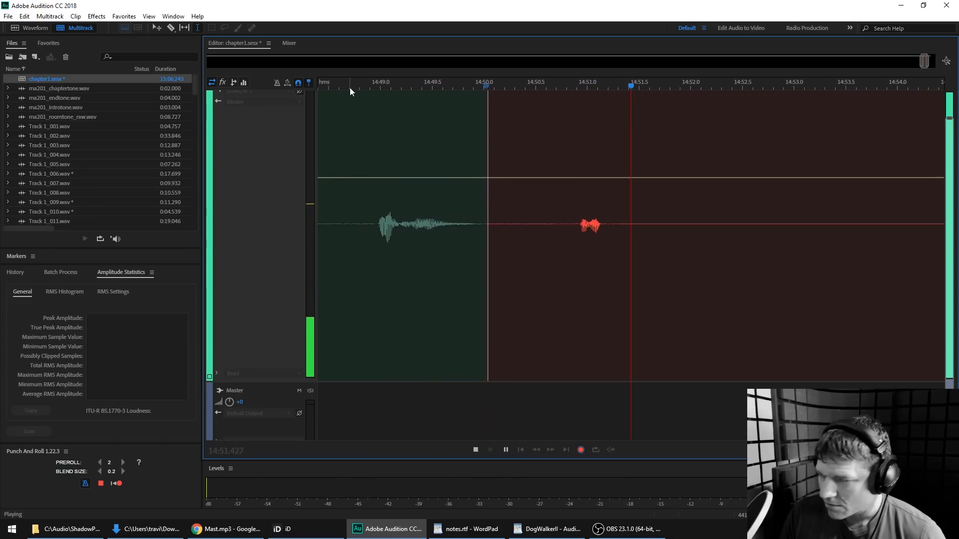
key(space)
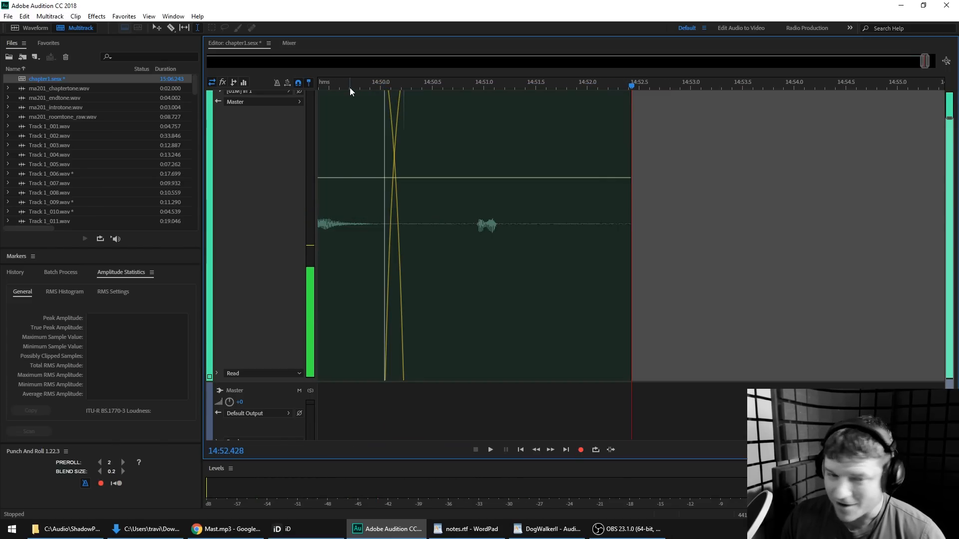
key(ctrl+z)
key(ctrl+z)
key(ctrl+z)
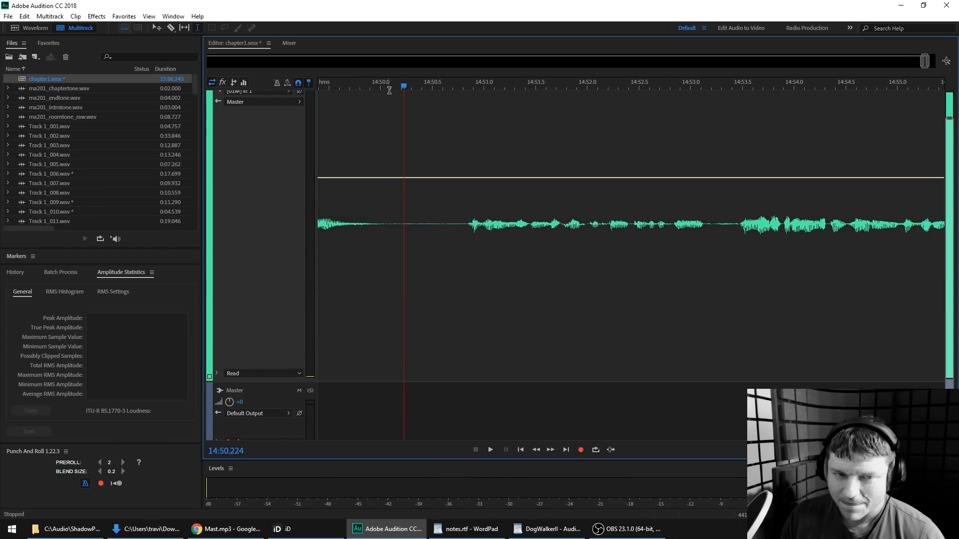
Punch in on Track 1 at about 14:50.1 and record the narration up to about 15:09.5
click(391, 86)
key(shift+space)
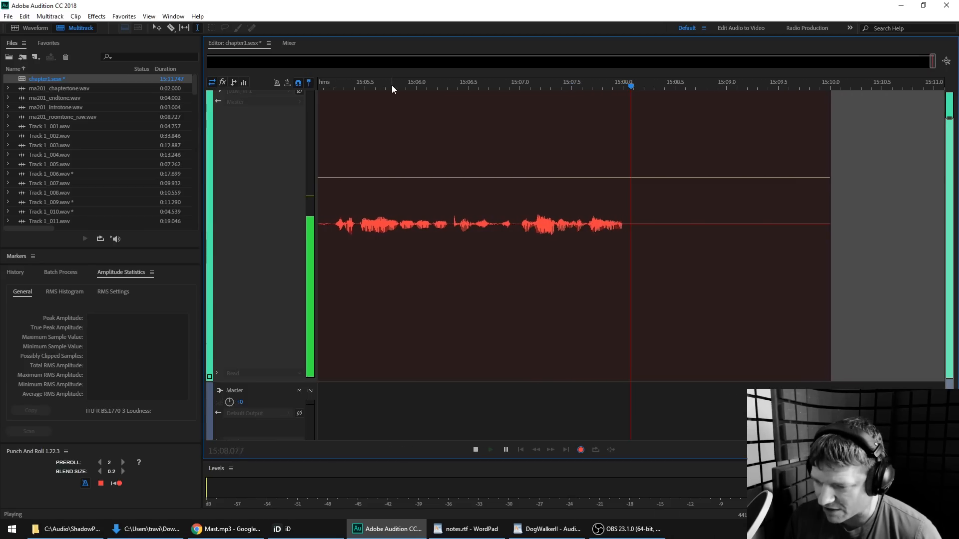
key(space)
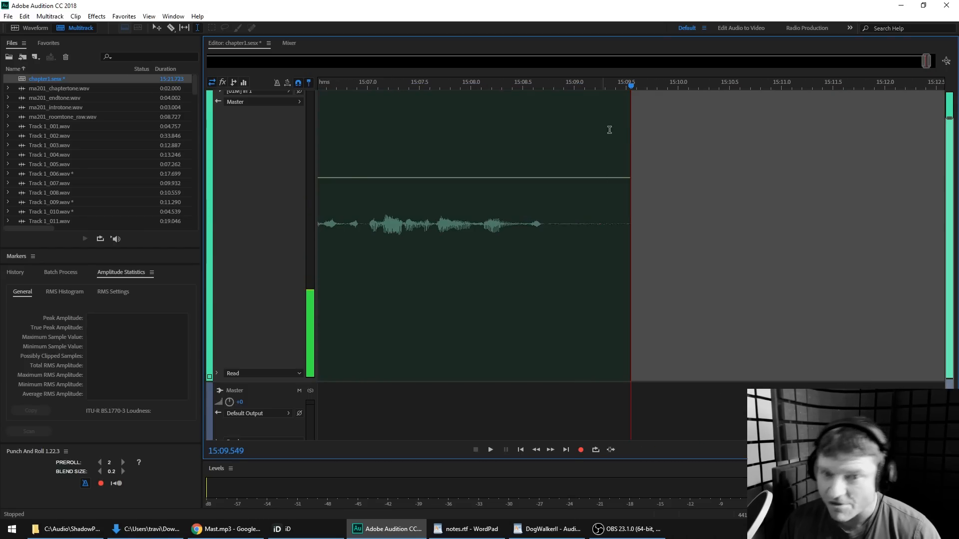
Open the new take's clip in the waveform editor and Mix Paste over the noise from about 15:08.9 to the clip's end
click(589, 135)
double_click(589, 135)
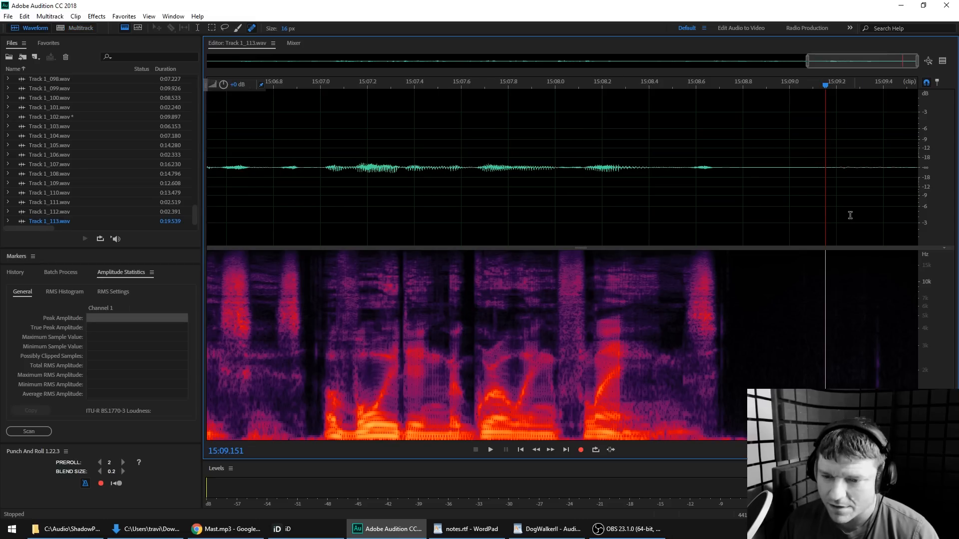
drag(763, 216, 918, 216)
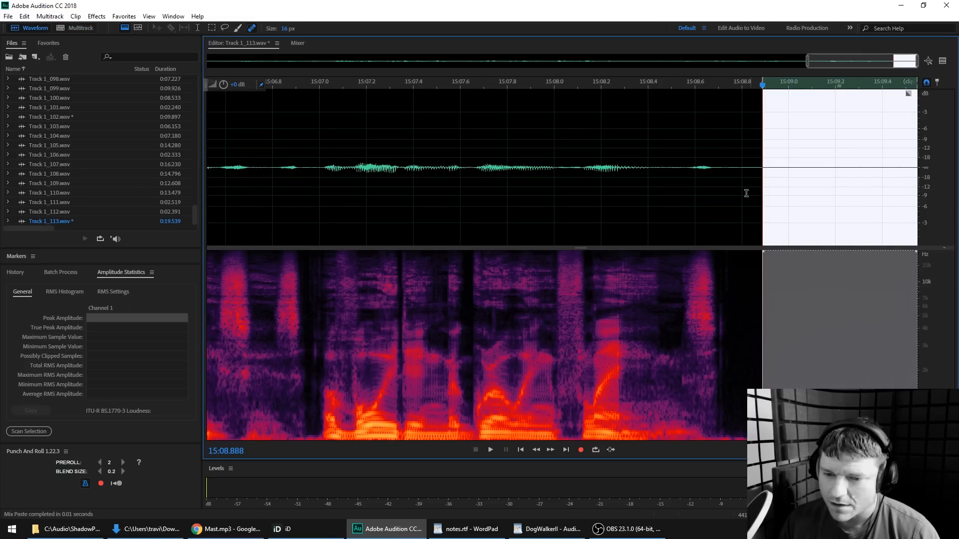
click(729, 201)
key(shift+End)
click(774, 197)
click(720, 204)
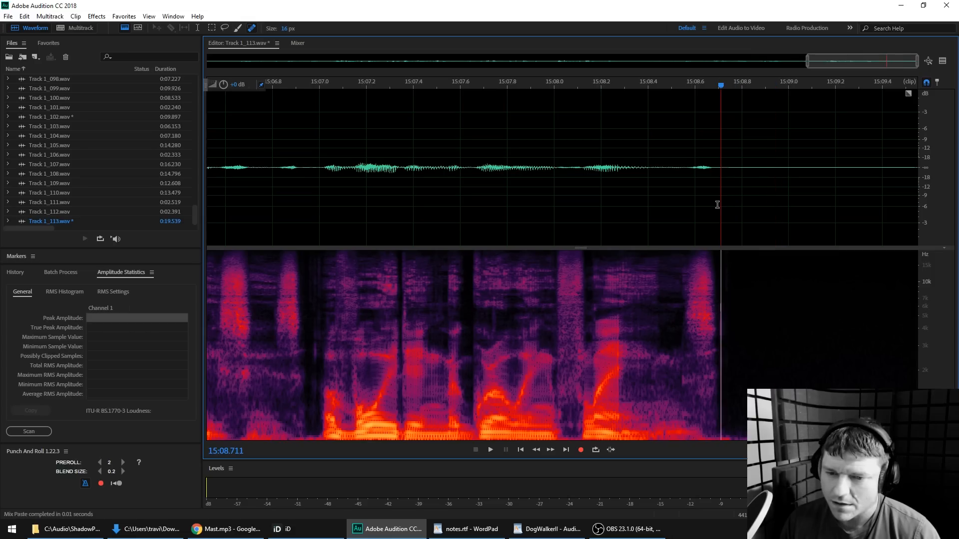
drag(711, 205, 749, 204)
click(732, 203)
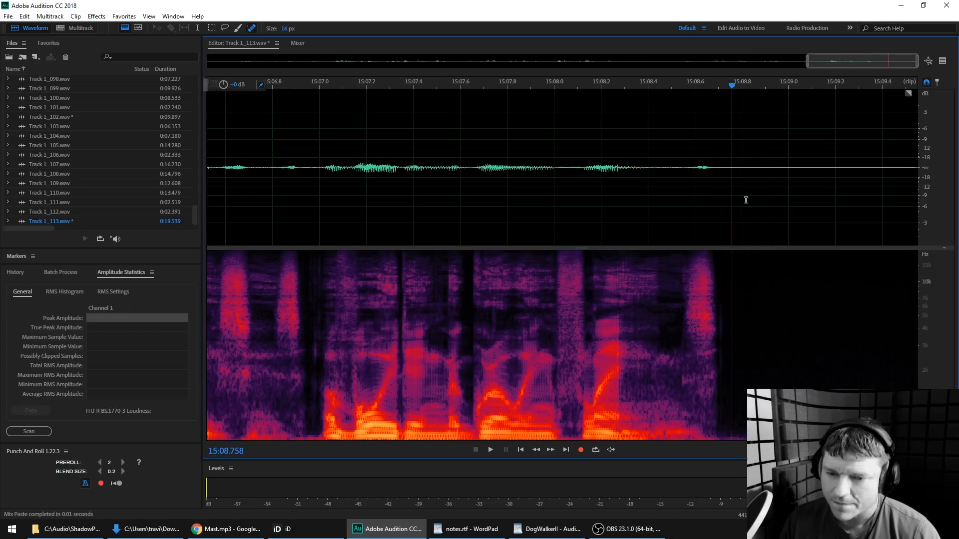
Return to the multitrack session and punch in on Track 1 at about 15:08.7, recording up to about 15:28.0 with one restart
click(746, 200)
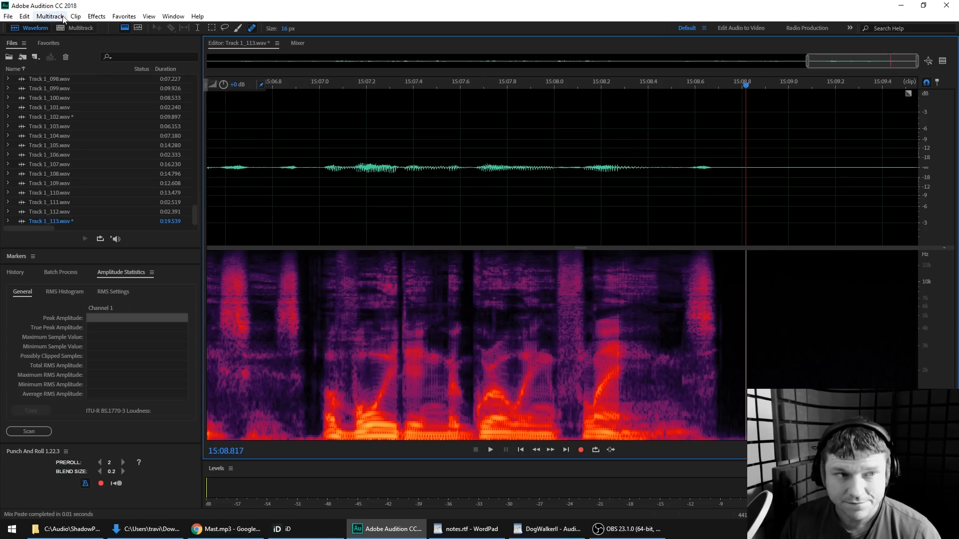
click(76, 28)
key(shift+space)
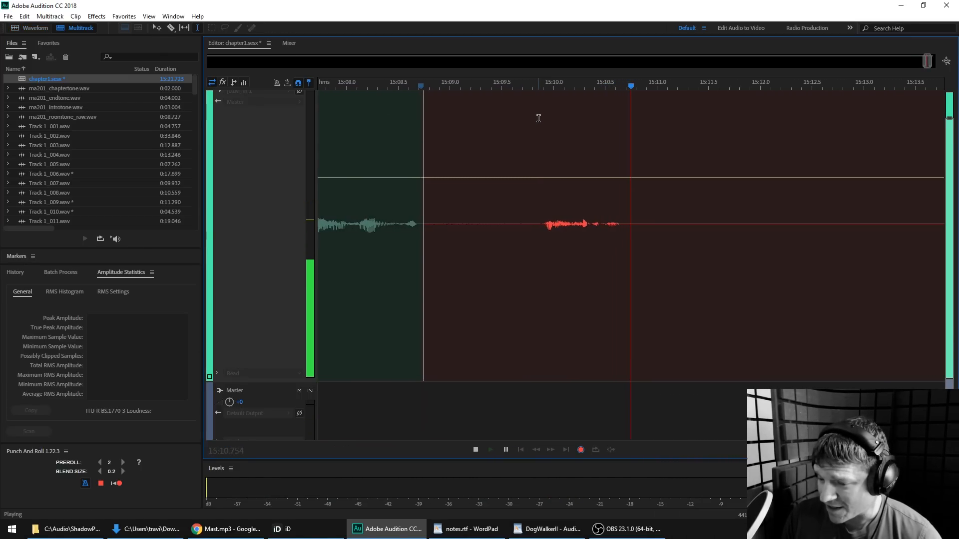
key(space)
key(shift+space)
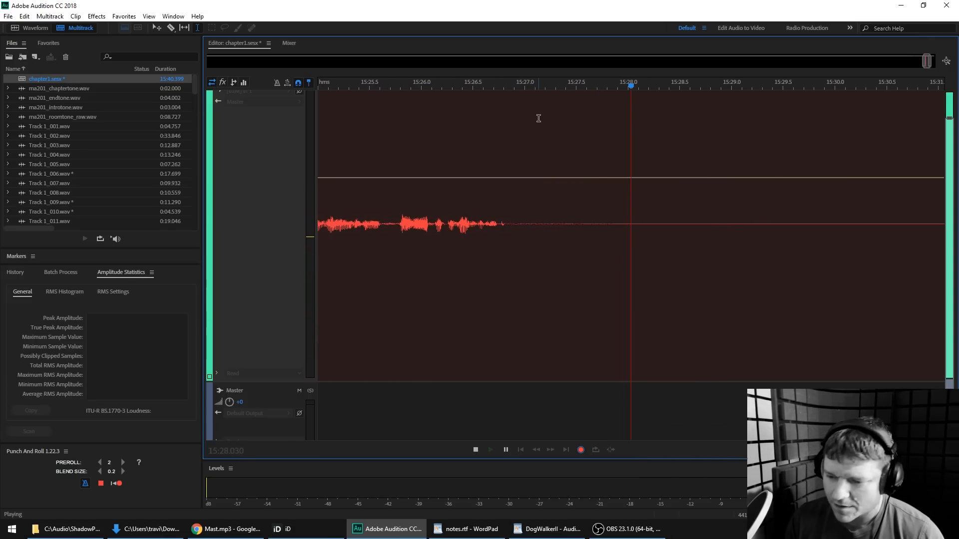
key(space)
Punch in on Track 1 at about 15:27.0 and record the narration up to about 15:34.0
drag(528, 83, 524, 88)
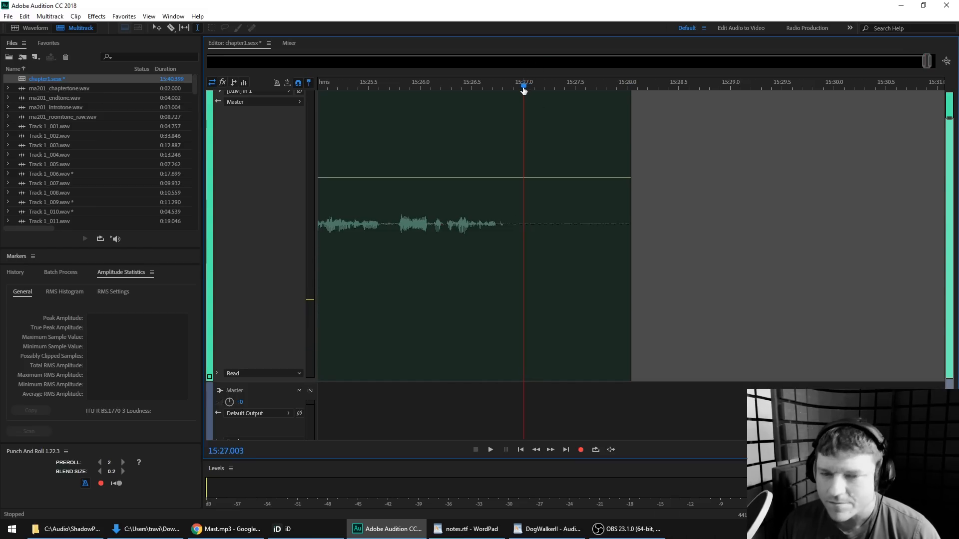
key(shift+space)
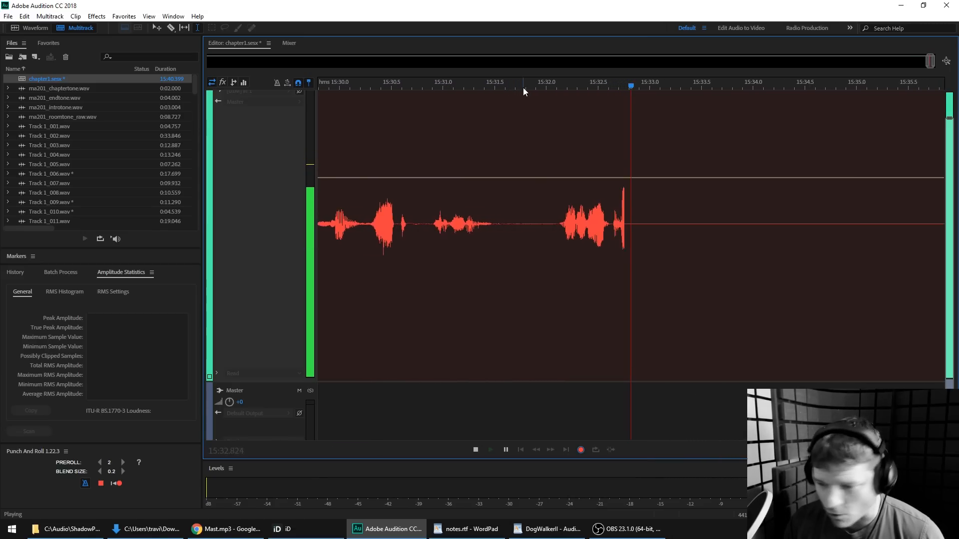
key(space)
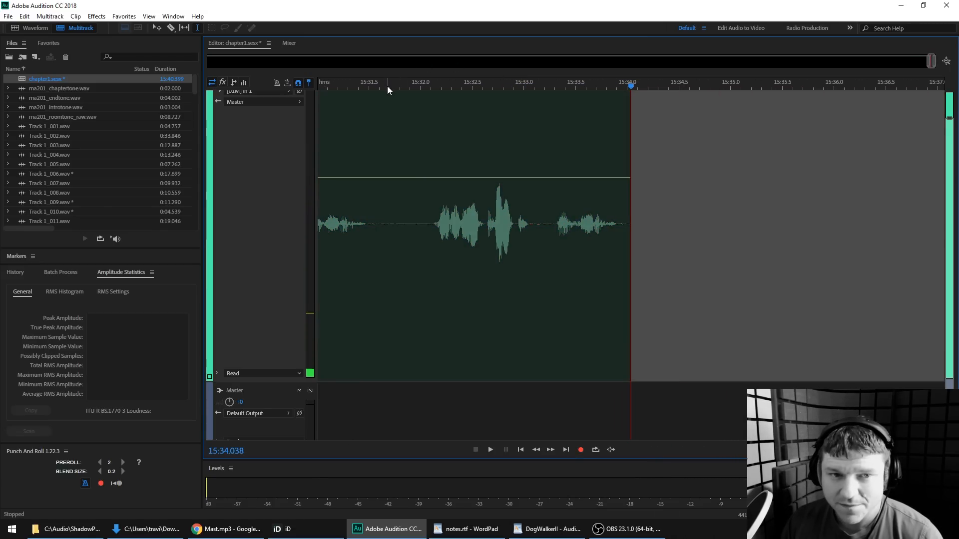
Punch in on Track 1 at about 15:31.6 and record past 15:42.3, restarting the pass three times from the same point
click(387, 84)
key(shift+space)
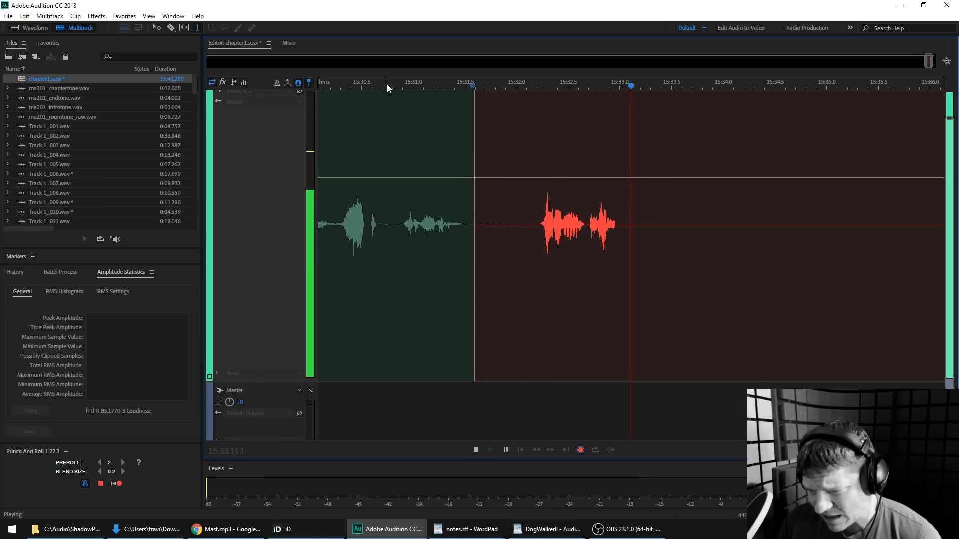
key(shift+space)
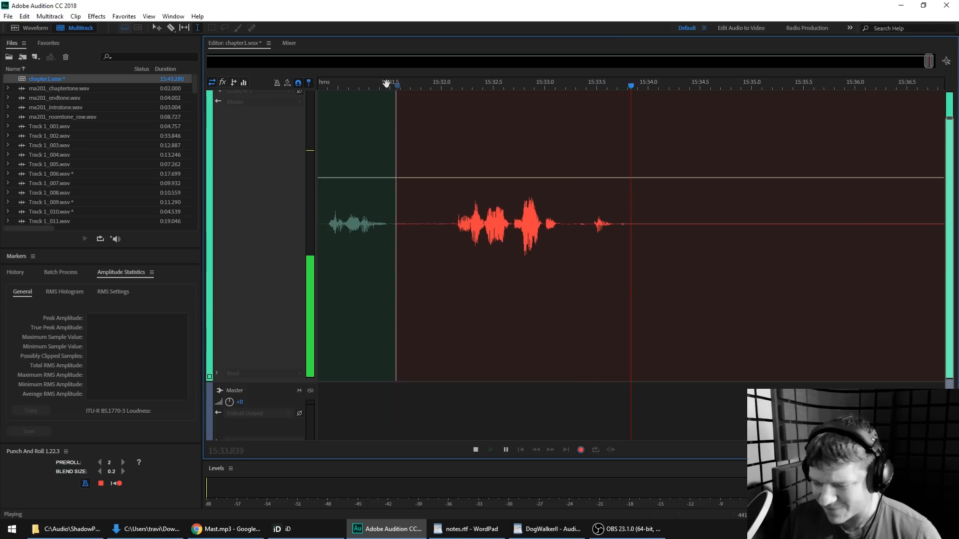
key(shift+space)
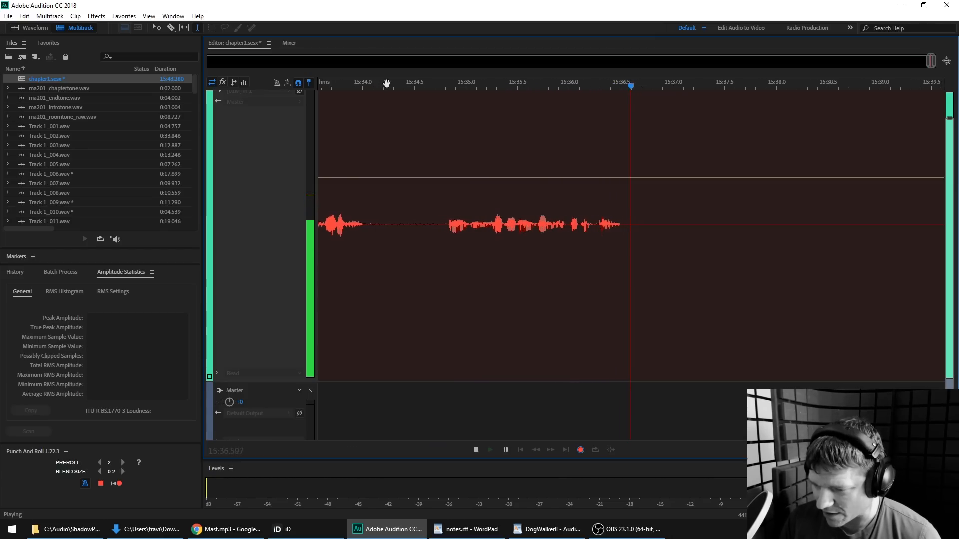
key(shift+space)
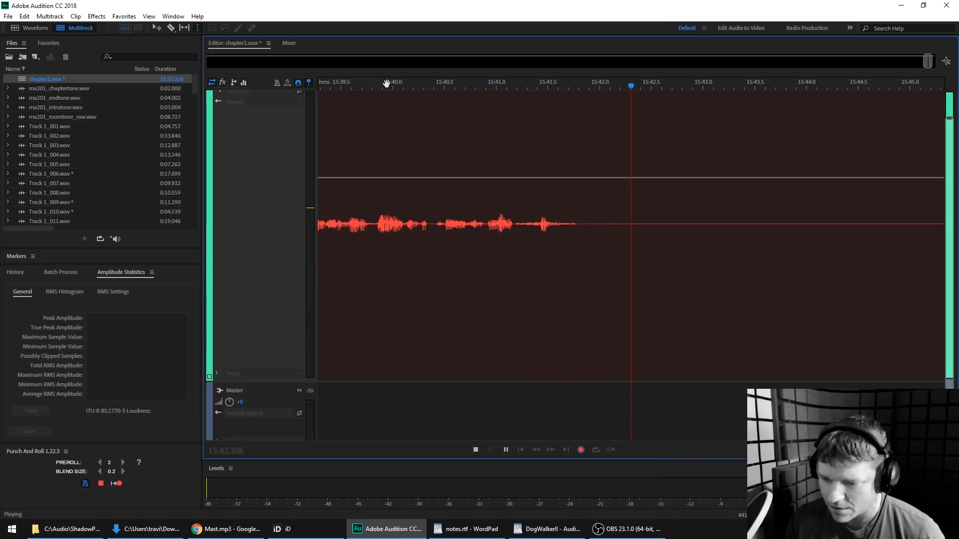
key(space)
Punch in on Track 1 after the last word and record the narration up to about 15:59.4
click(555, 85)
key(shift+space)
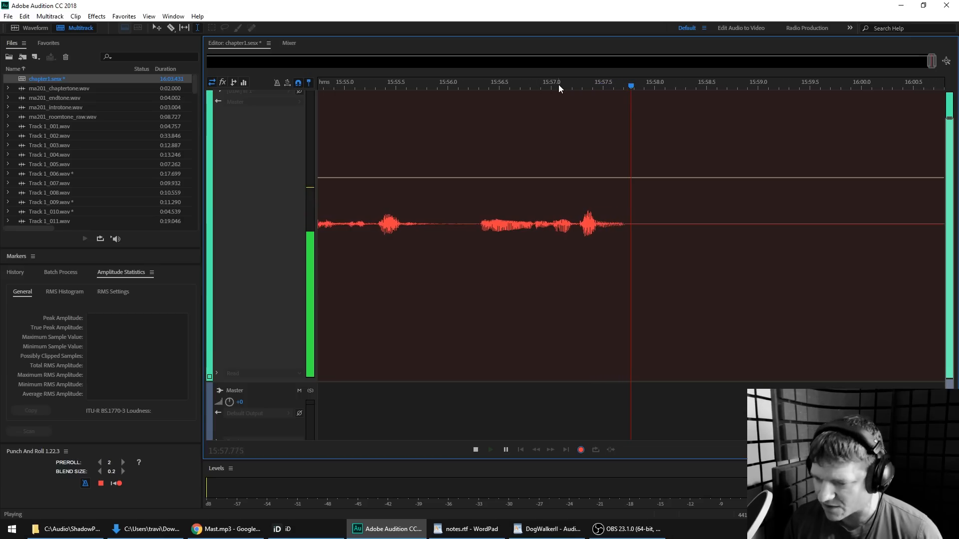
key(space)
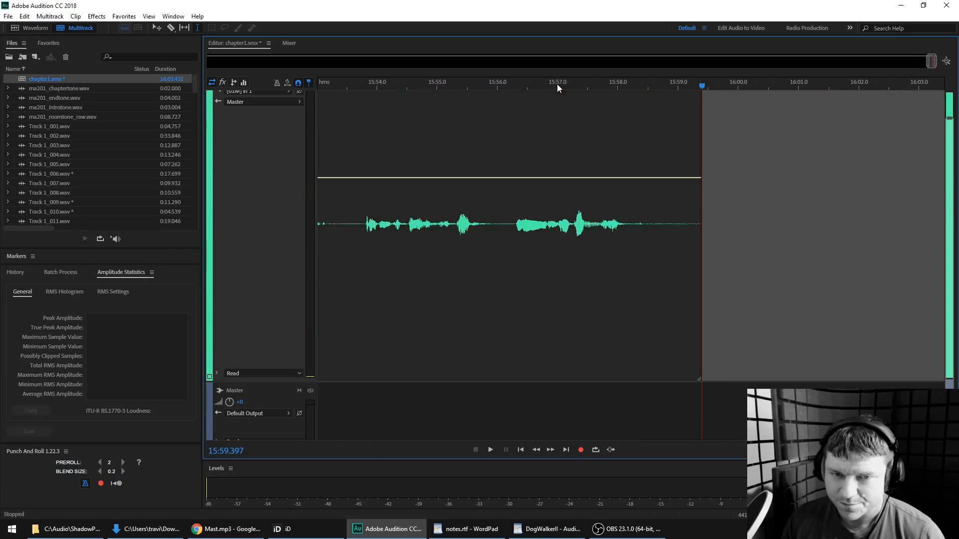
Punch in on Track 1 in the pause at about 15:56.0 and re-record the narration up to about 16:09.1
scroll(550, 87, up, 3)
click(554, 87)
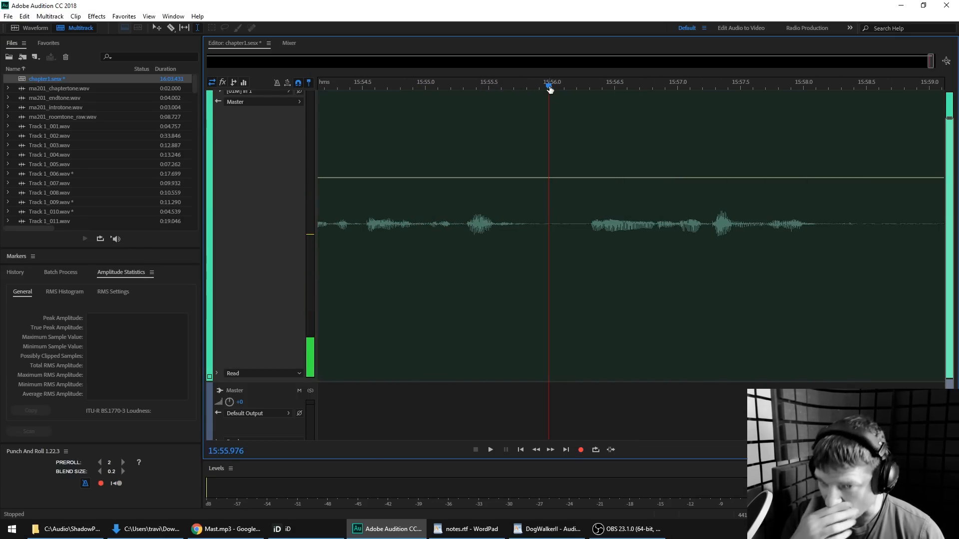
key(shift+space)
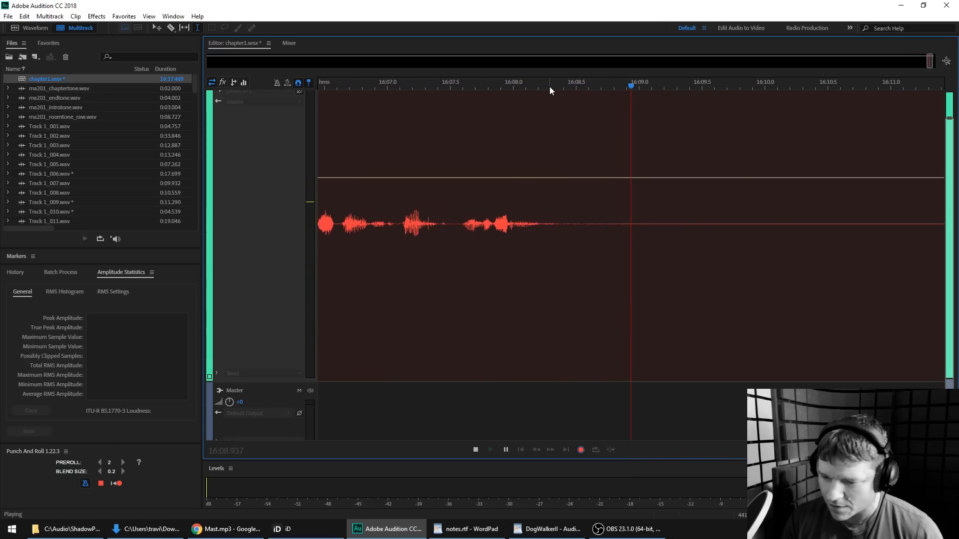
key(space)
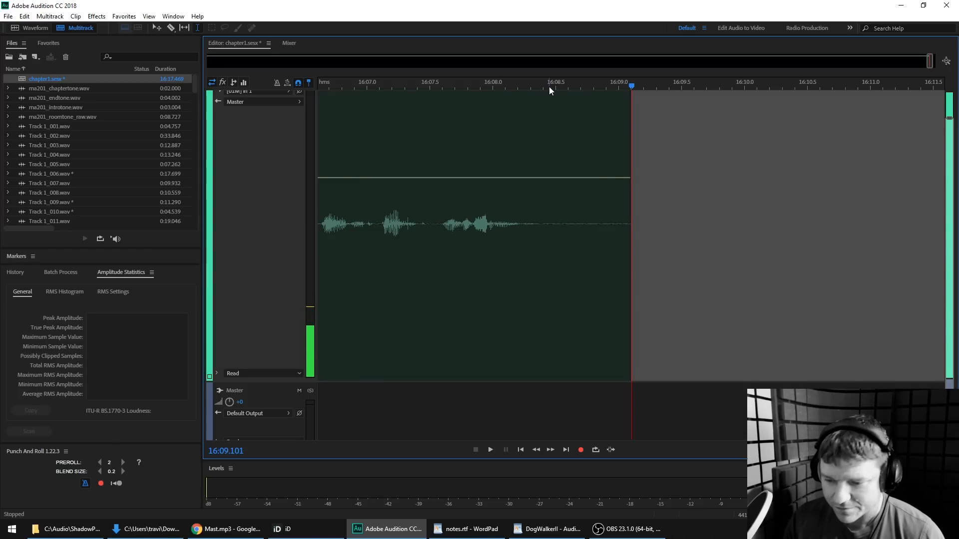
Record two more punch-and-roll passes on Track 1, the first past 16:27.0 and the second up to about 16:45.9
key(space)
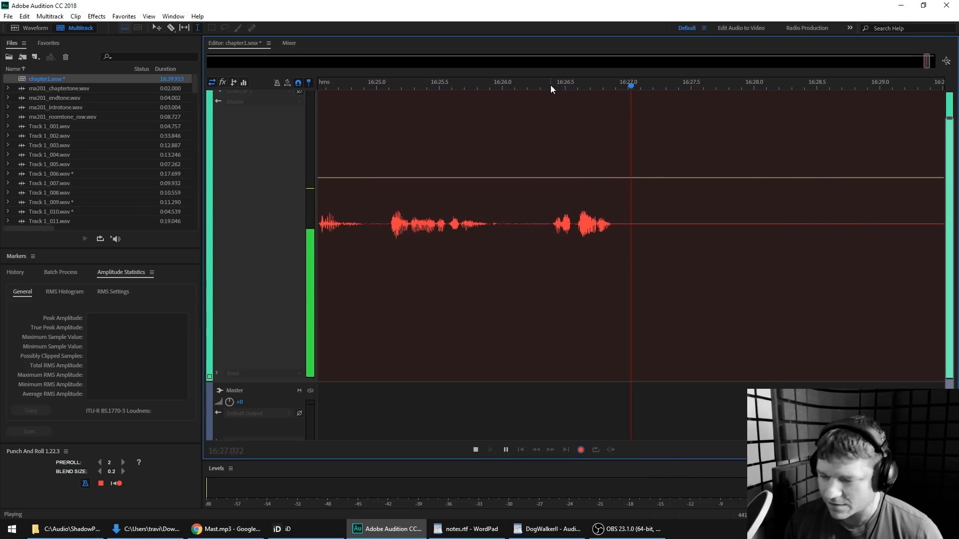
key(space)
click(490, 85)
key(space)
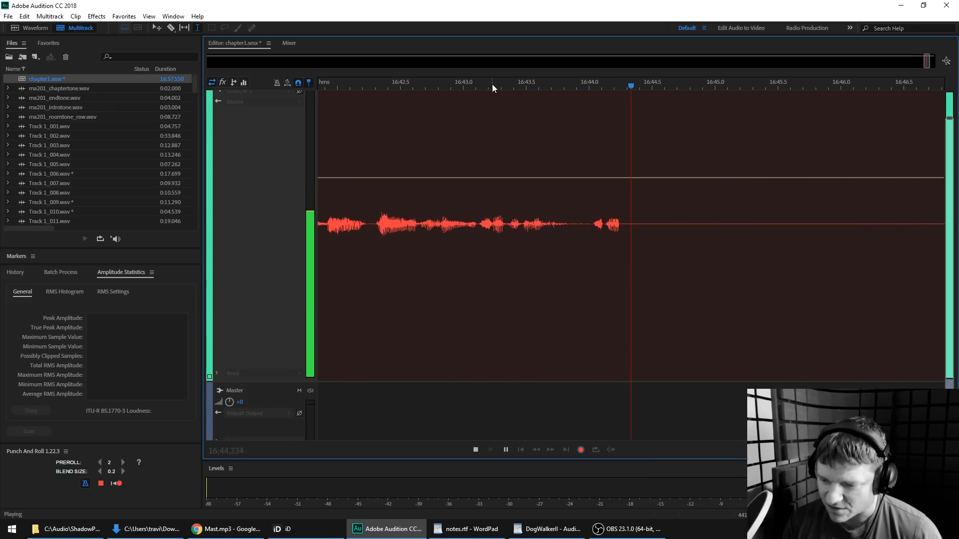
key(space)
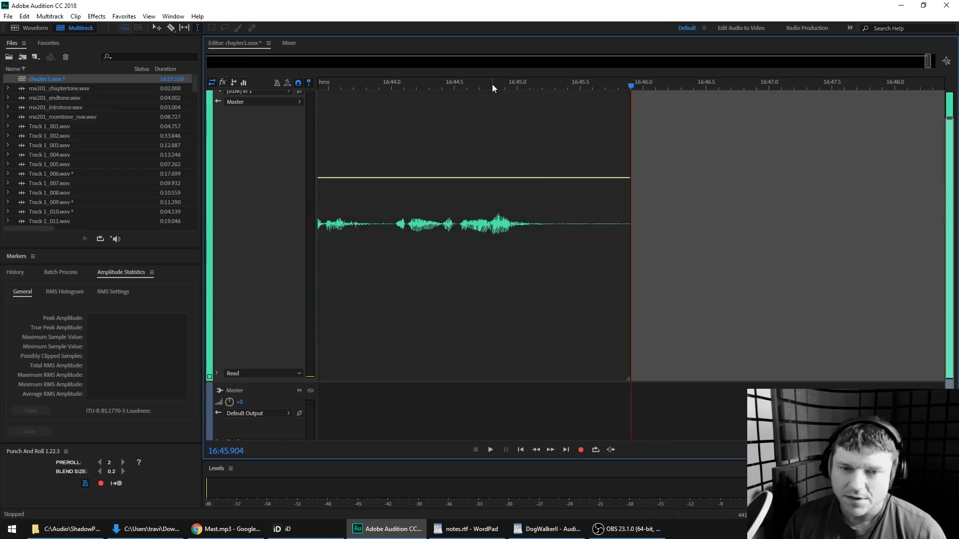
Punch in on Track 1 in the pause at about 16:39.5 and re-record the narration up to about 16:56.3
scroll(524, 86, down, 3)
scroll(400, 86, up, 4)
click(408, 87)
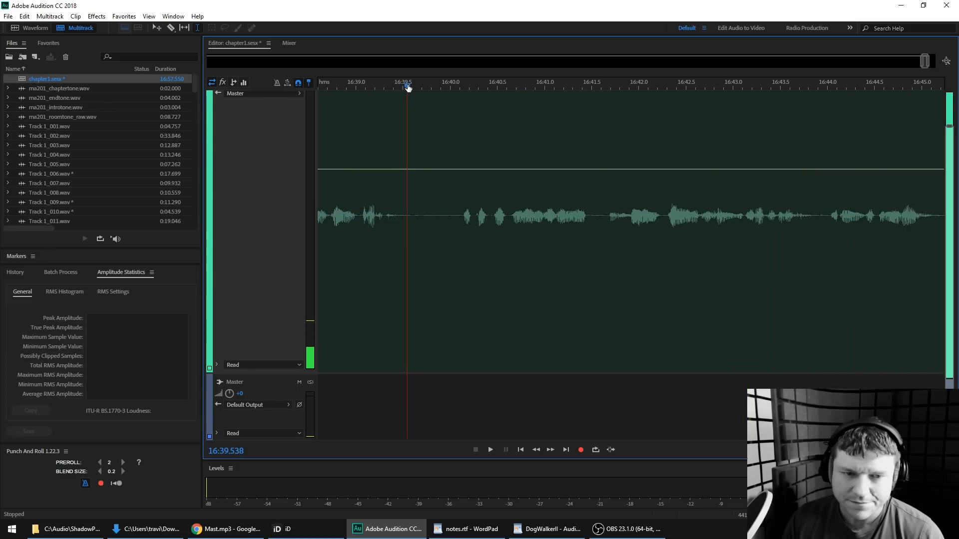
key(shift+space)
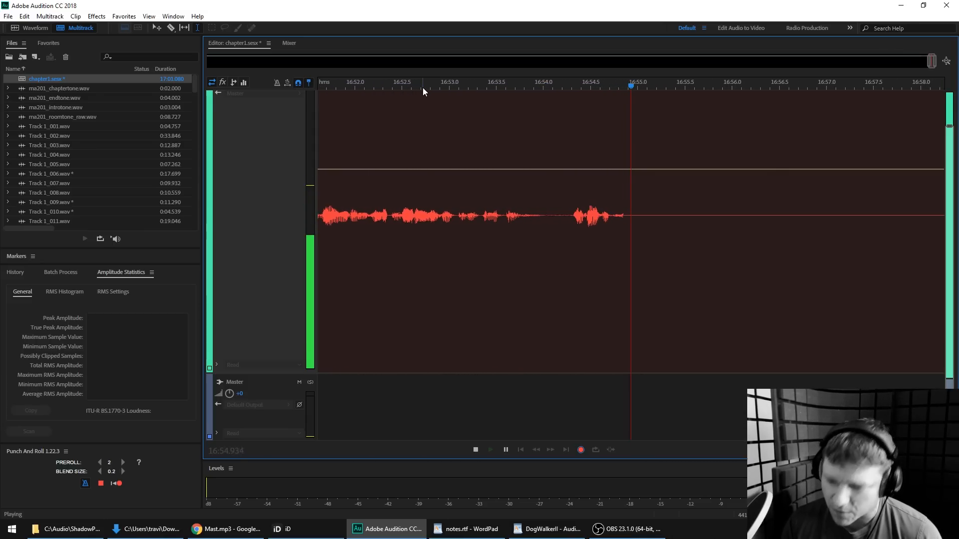
key(space)
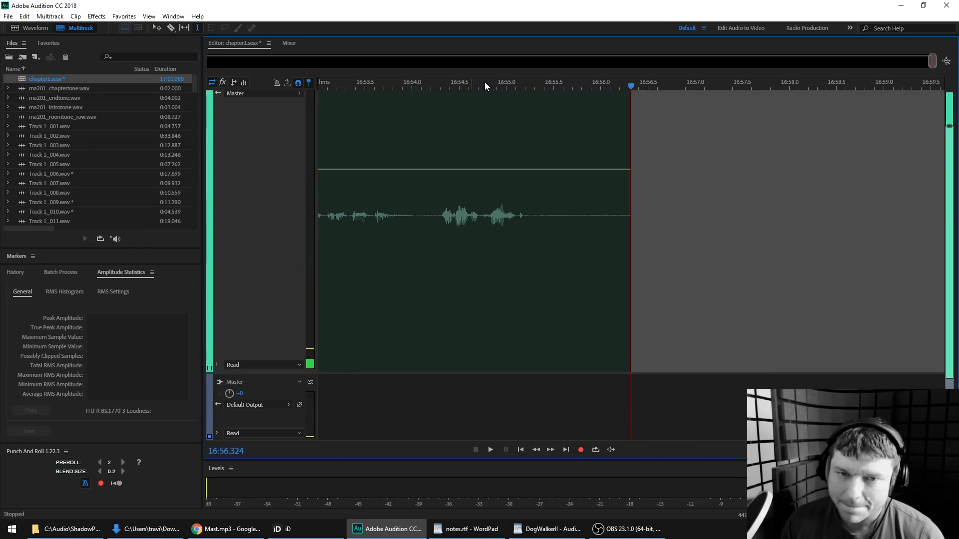
Record two punch-and-roll passes on Track 1, the first up to about 17:01.6 and the second up to about 17:13.5
key(shift+space)
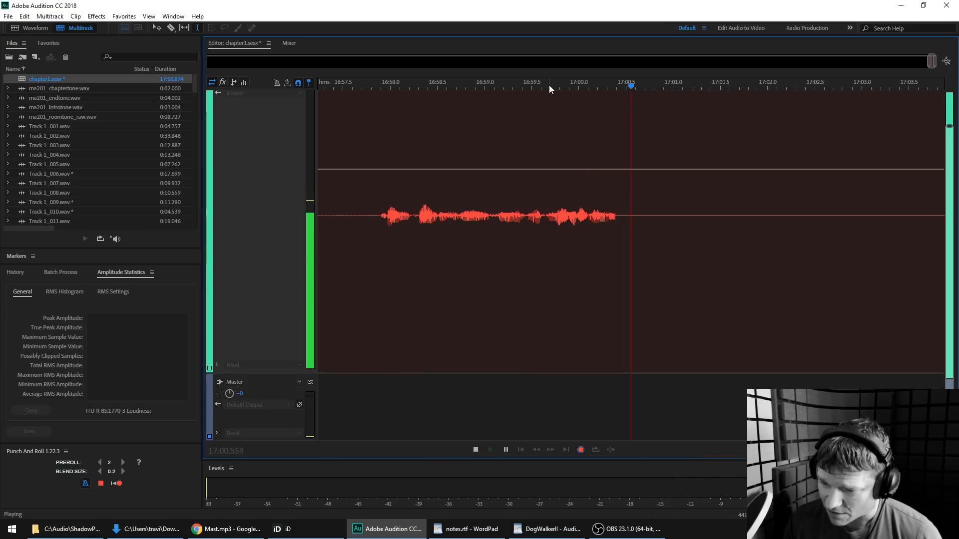
key(space)
scroll(563, 84, down, 3)
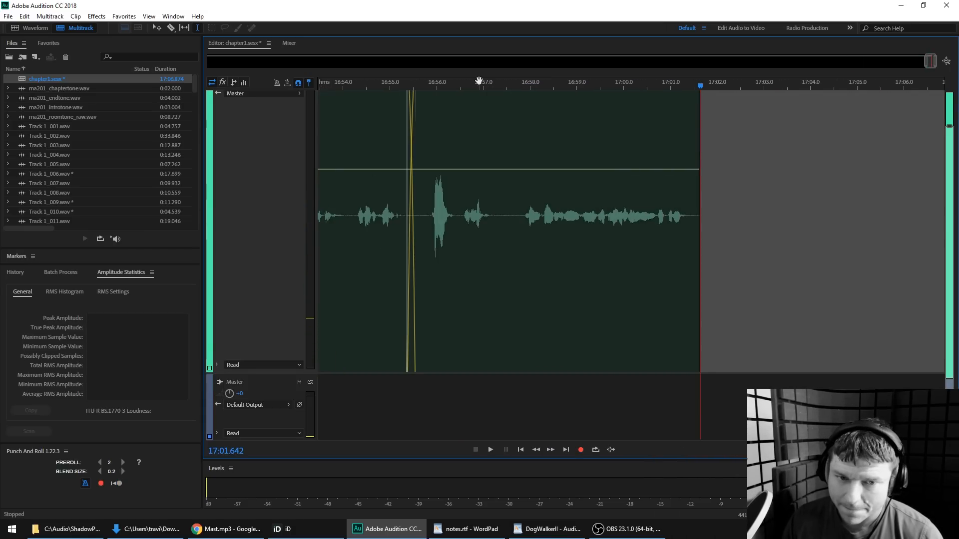
scroll(484, 83, up, 3)
click(507, 84)
drag(507, 84, 520, 80)
key(shift+space)
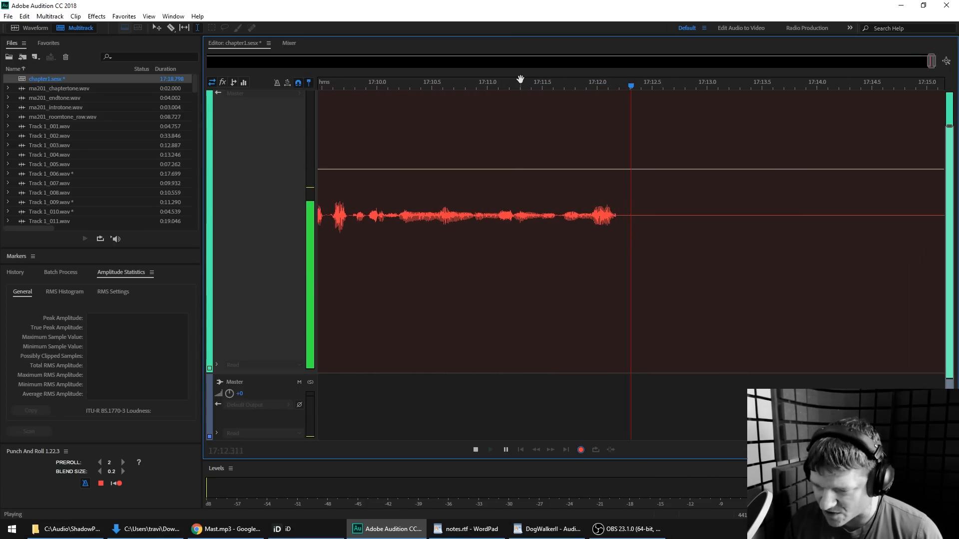
key(space)
Record two more Track 1 passes, punching in at about 17:12.7 up to about 17:33.4, and at about 17:32.7 up to about 17:38.9
click(544, 85)
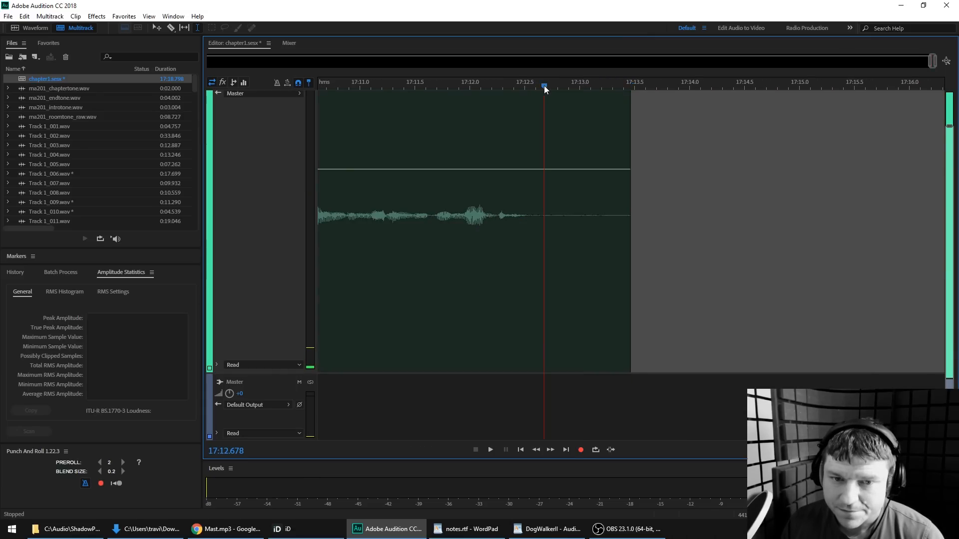
key(space)
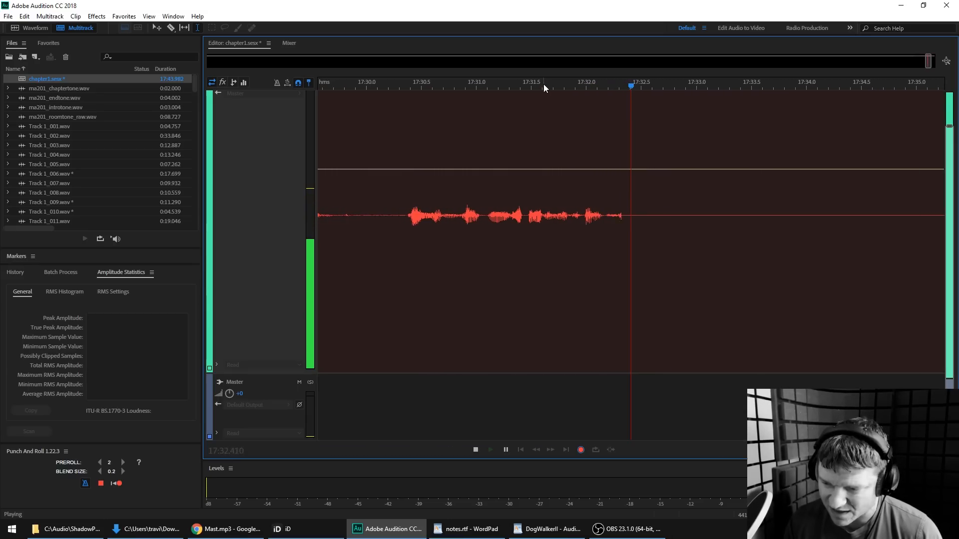
key(space)
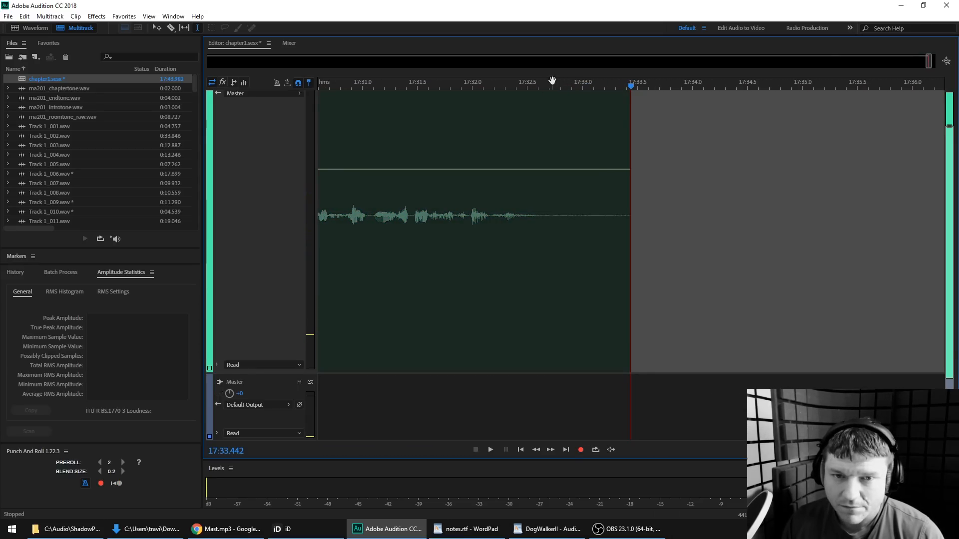
click(550, 84)
key(shift+space)
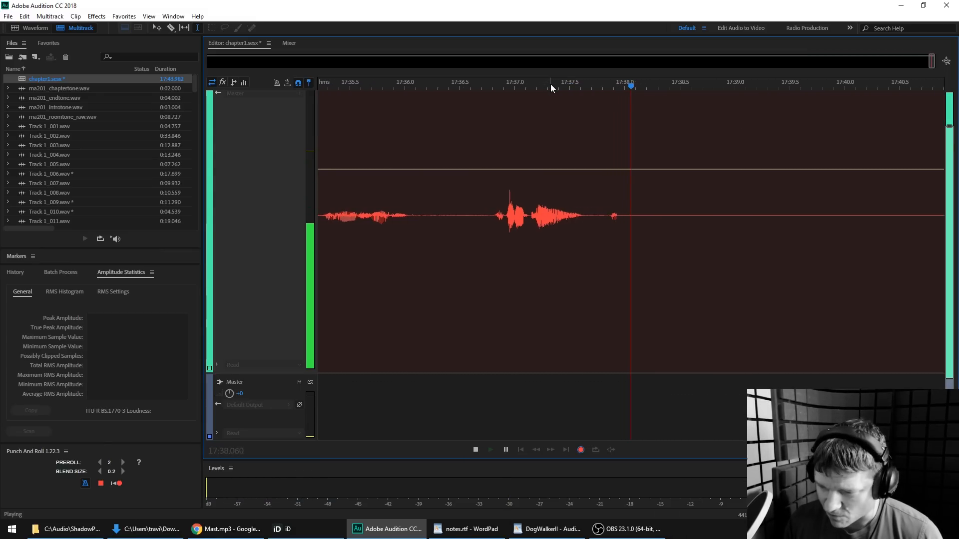
key(space)
Punch in on Track 1 in the pause at about 17:36.4 and re-record the narration up to about 17:42.6
click(355, 86)
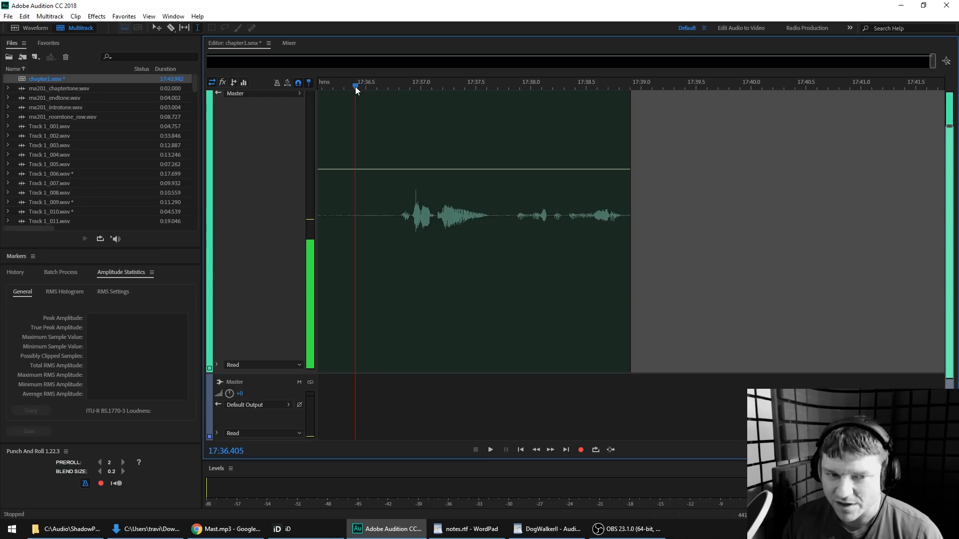
key(shift+space)
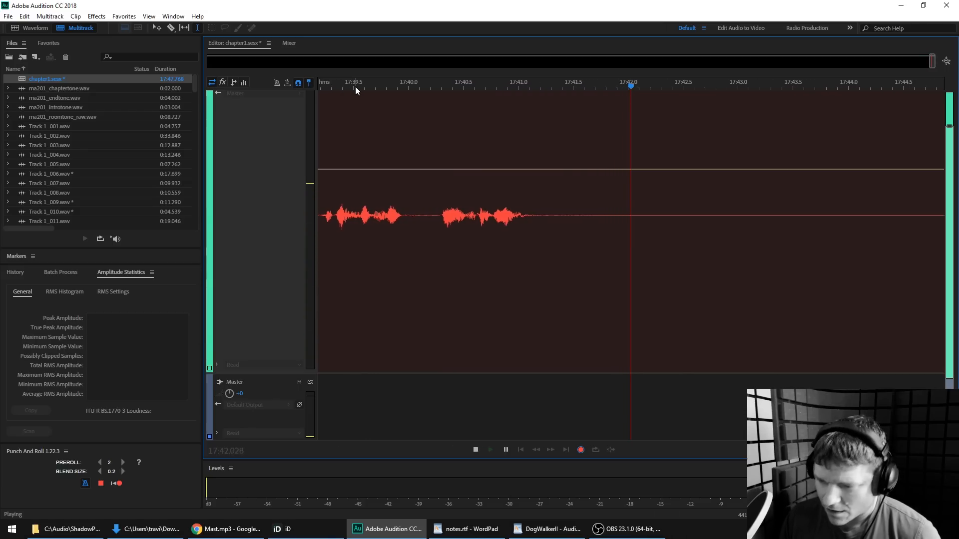
key(space)
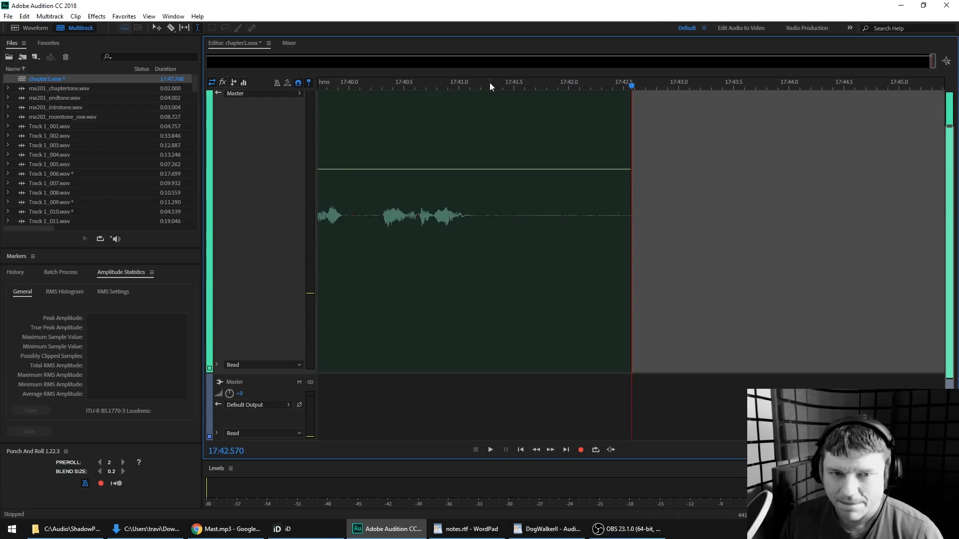
Play back the end of the latest Track 1 take from about 17:38.8 to check the delivery
scroll(489, 84, down, 4)
scroll(477, 84, up, 3)
click(484, 84)
key(space)
scroll(485, 85, down, 3)
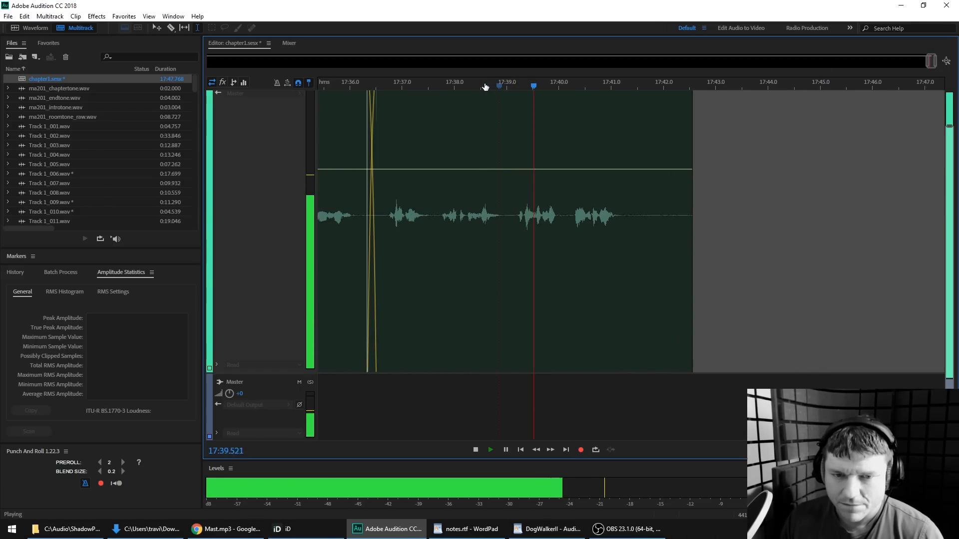
key(space)
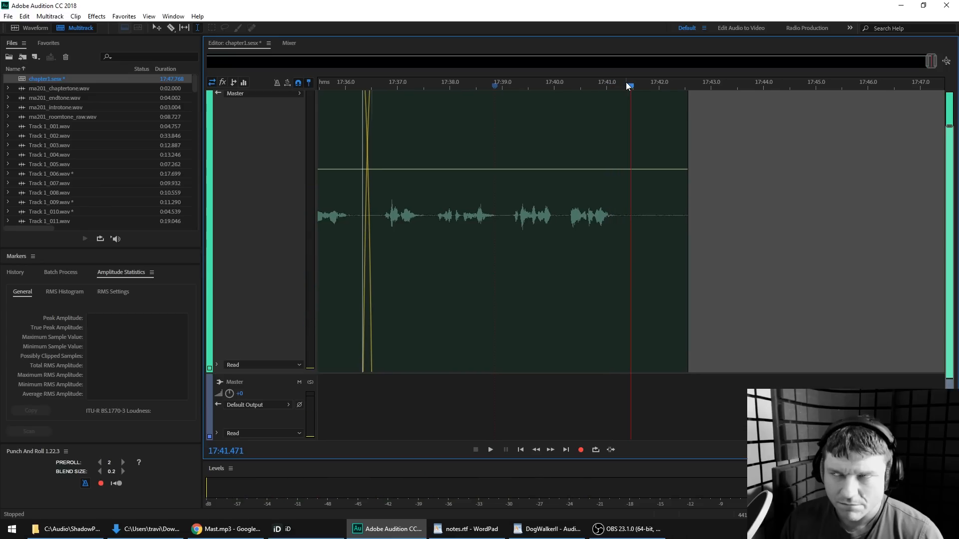
Punch in on Track 1 after the last word at about 17:41.3 and record the narration up to about 17:58.4
scroll(625, 82, up, 2)
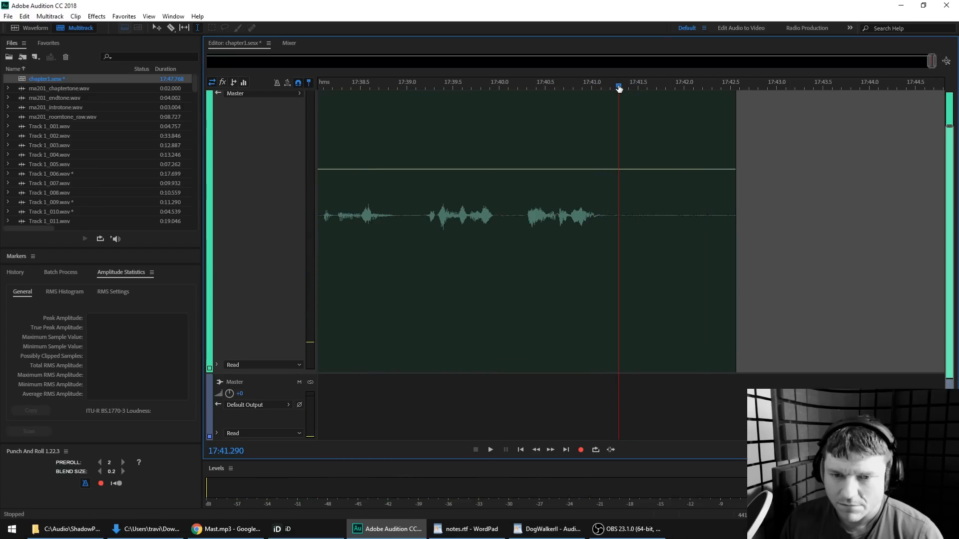
key(shift+space)
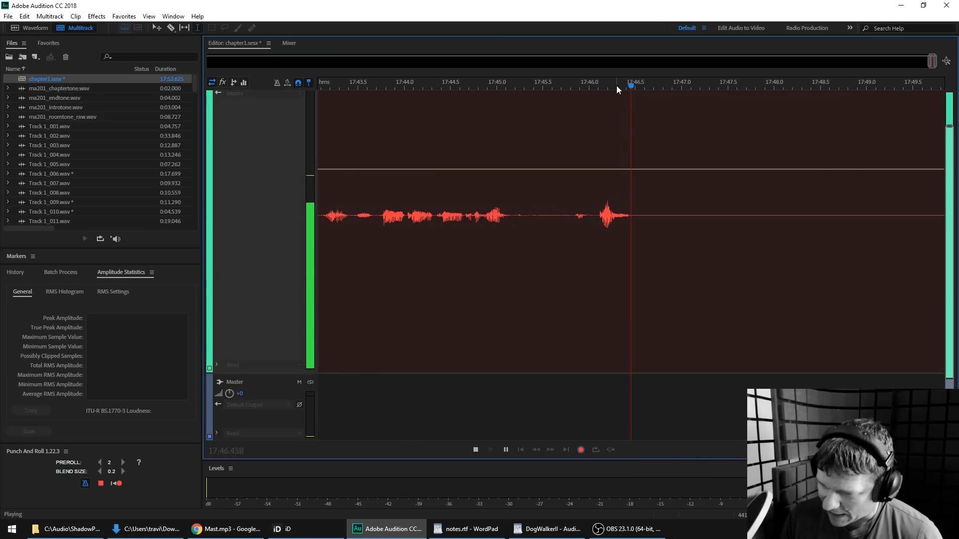
key(shift+space)
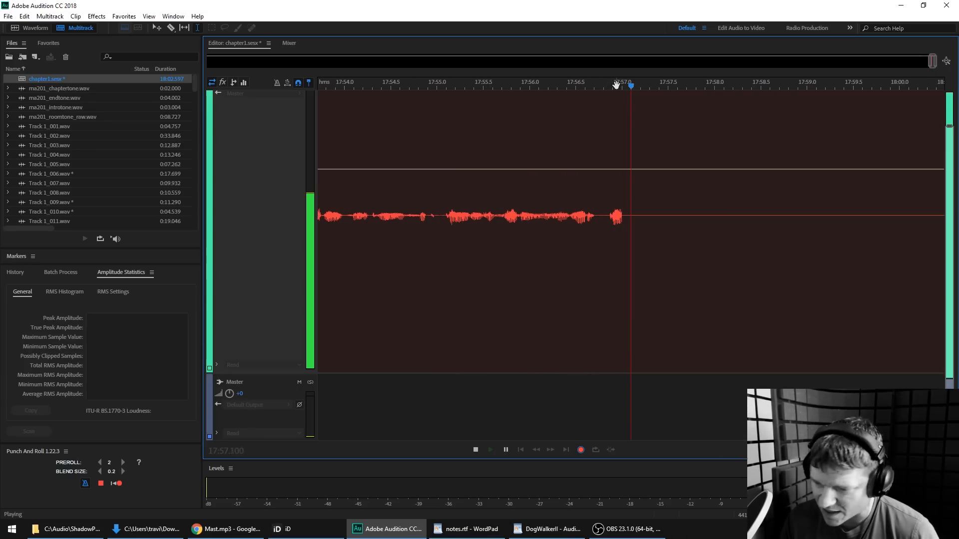
key(space)
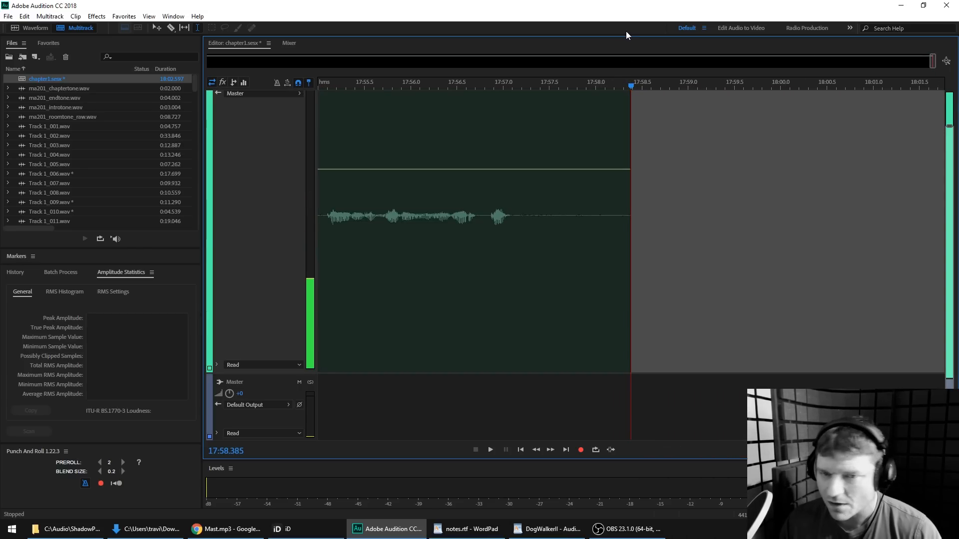
Re-record Track 1 from the pause near 17:52 up to about 18:08.4, and punch in at about 18:07.5 to record up to about 18:23.9
drag(592, 81, 478, 84)
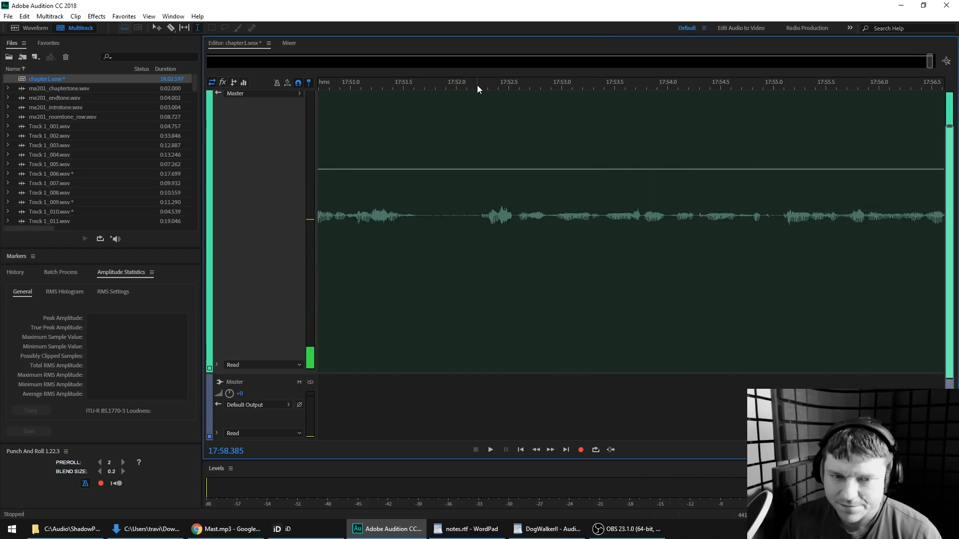
key(shift+space)
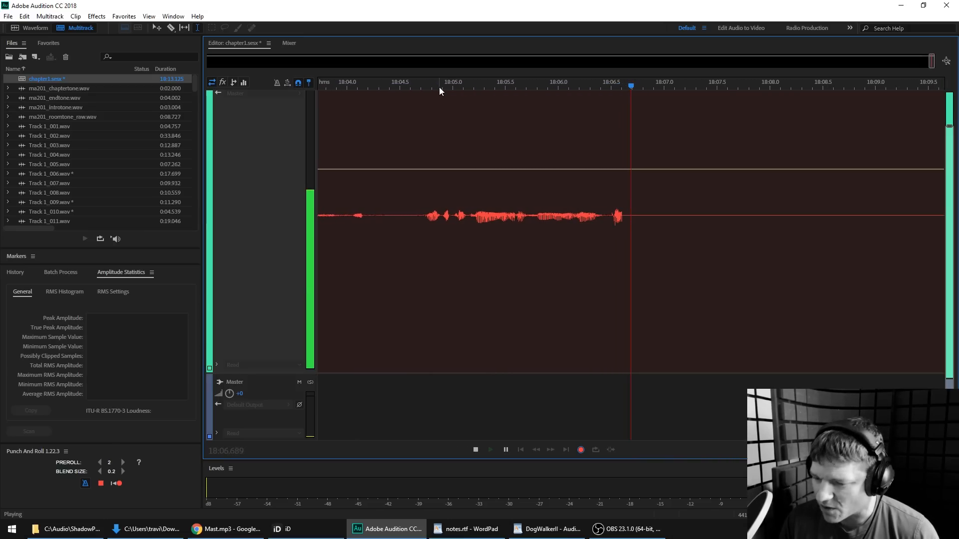
key(space)
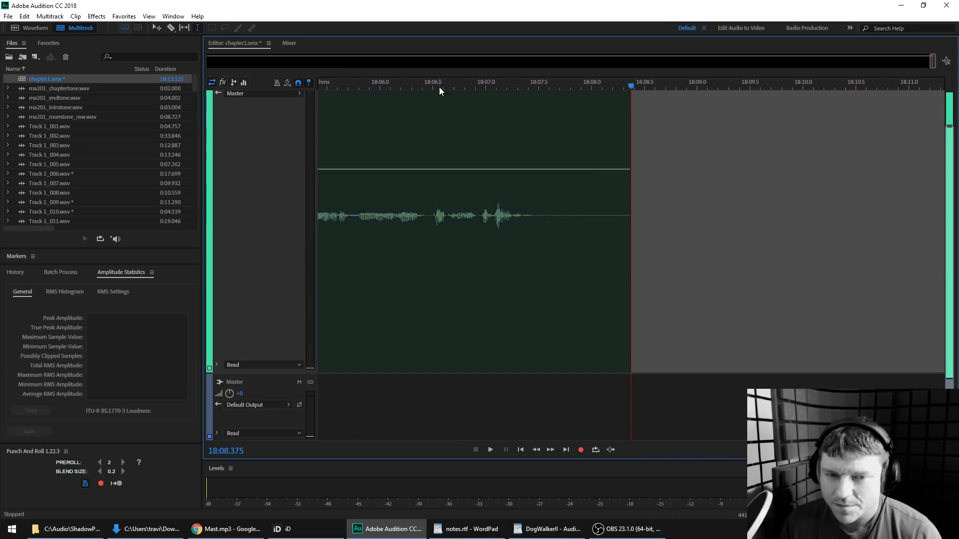
click(543, 83)
key(shift+space)
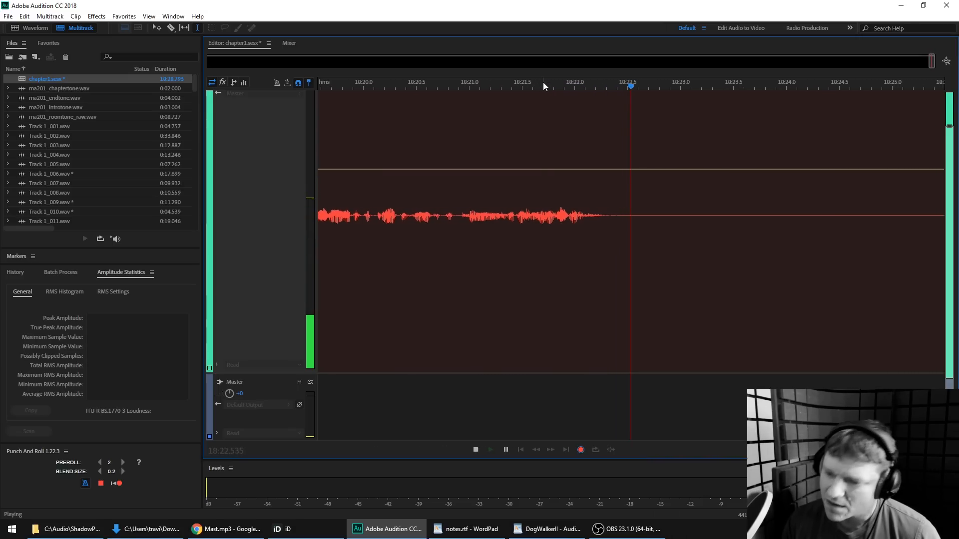
key(space)
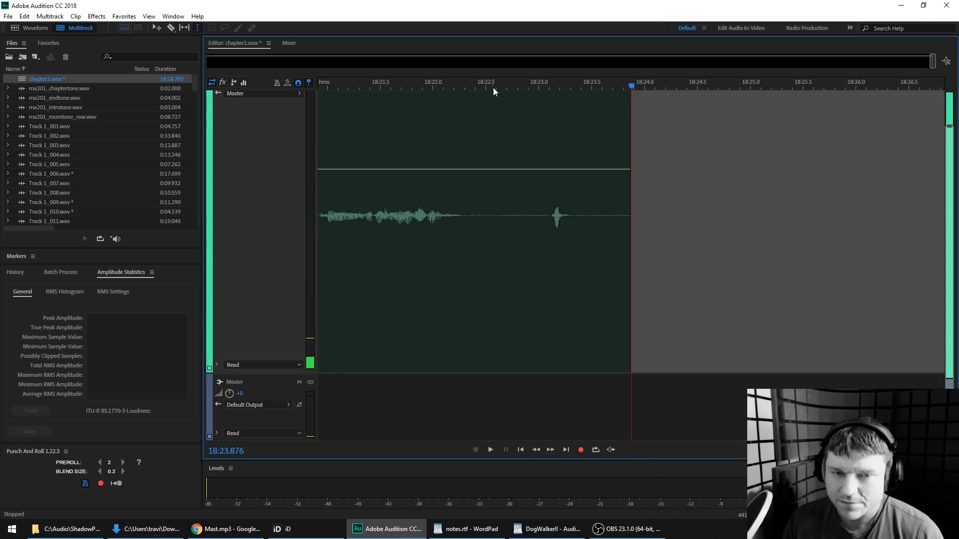
Re-record Track 1 from about 18:22.5 up to about 18:34.5, and punch in after the last word to record up to about 18:55.9
click(483, 87)
drag(483, 88, 488, 88)
key(shift+space)
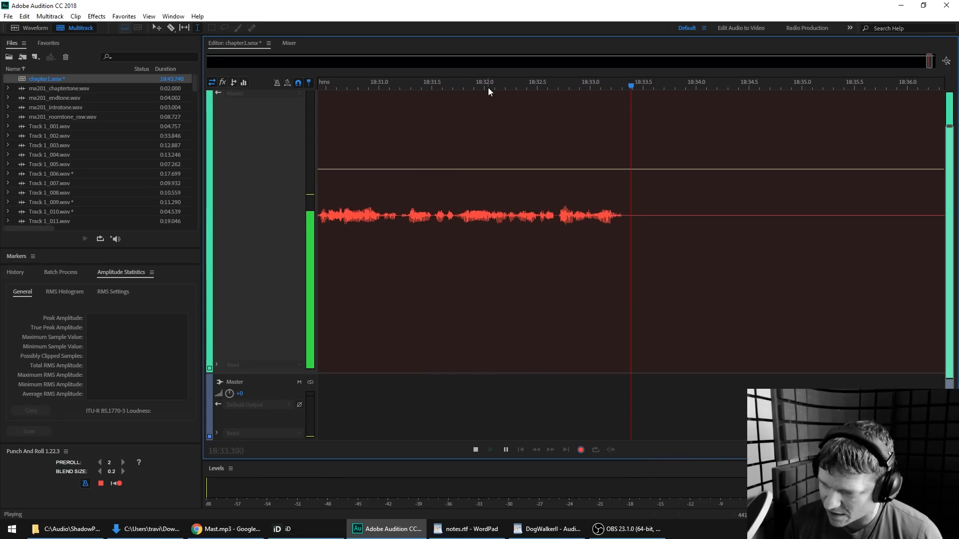
key(space)
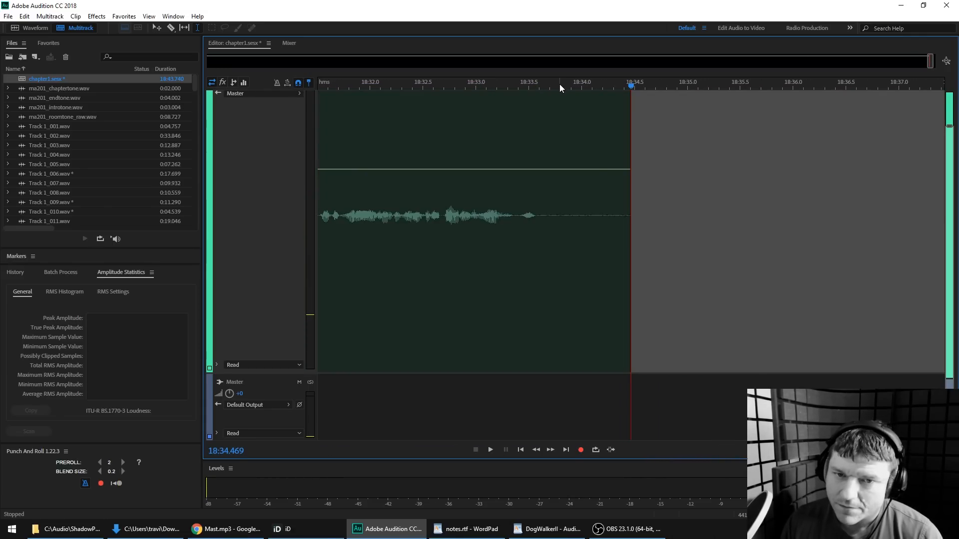
key(shift+space)
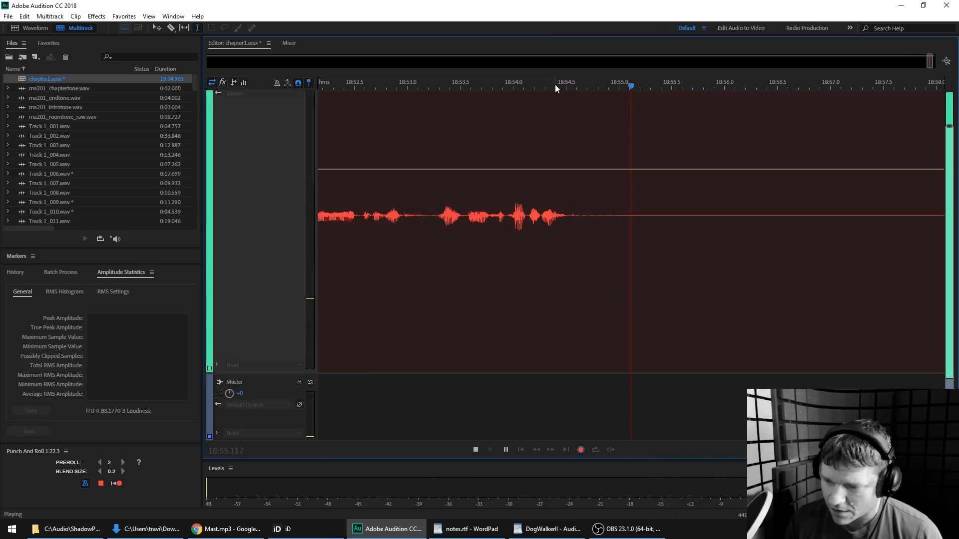
key(space)
Punch in on Track 1 at about 18:54.7, record, and restart the take to record the narration past 19:05.1
click(508, 87)
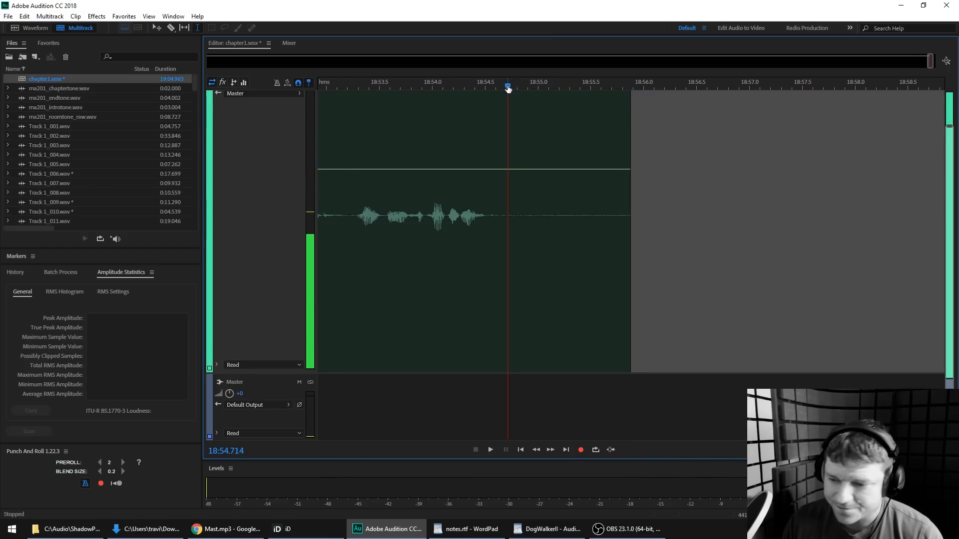
key(shift+space)
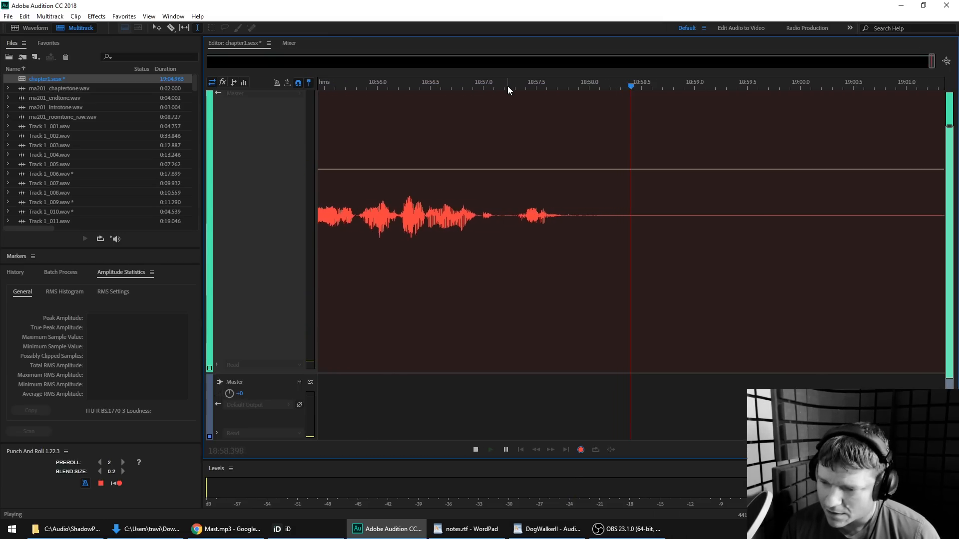
key(shift+space)
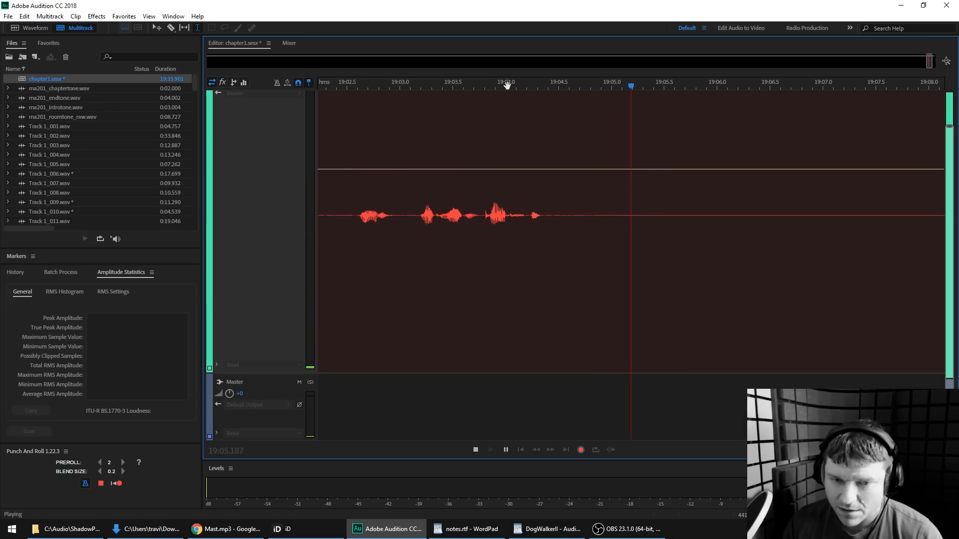
key(space)
Punch in on Track 1 after the last word at about 19:04.6 and record the narration up to about 19:21.9
click(562, 86)
key(shift+space)
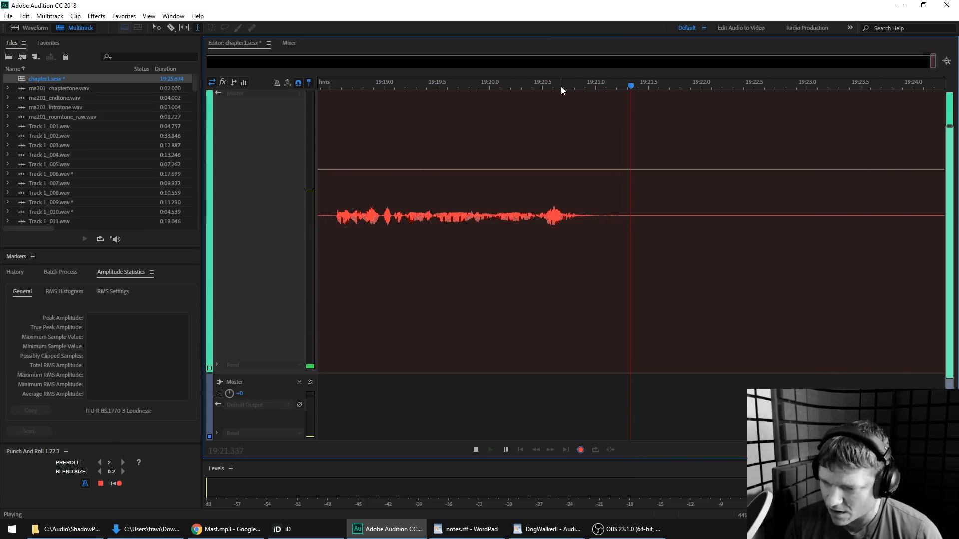
key(space)
Open the clip Track 1_138.wav in the waveform editor and play its ending to locate the noise
scroll(586, 77, down, 3)
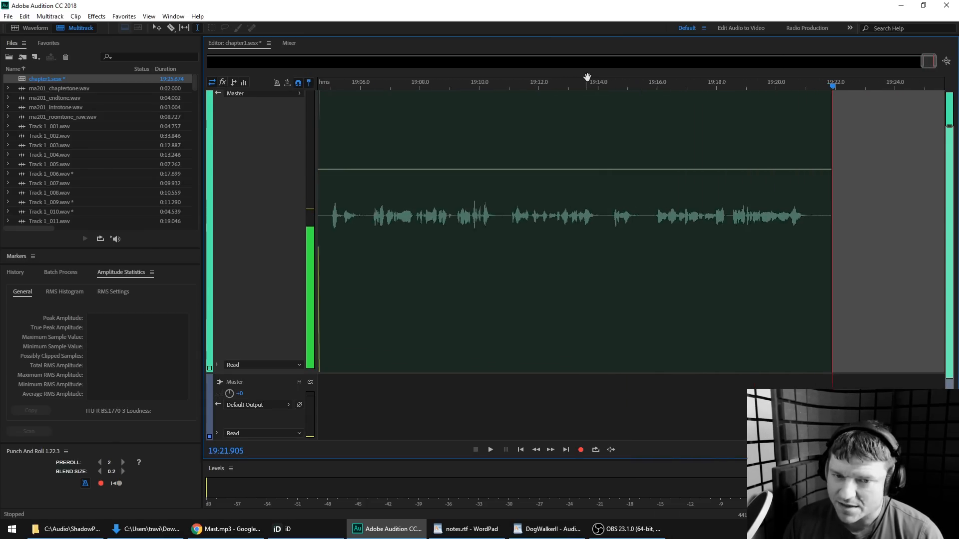
scroll(586, 77, down, 2)
double_click(616, 145)
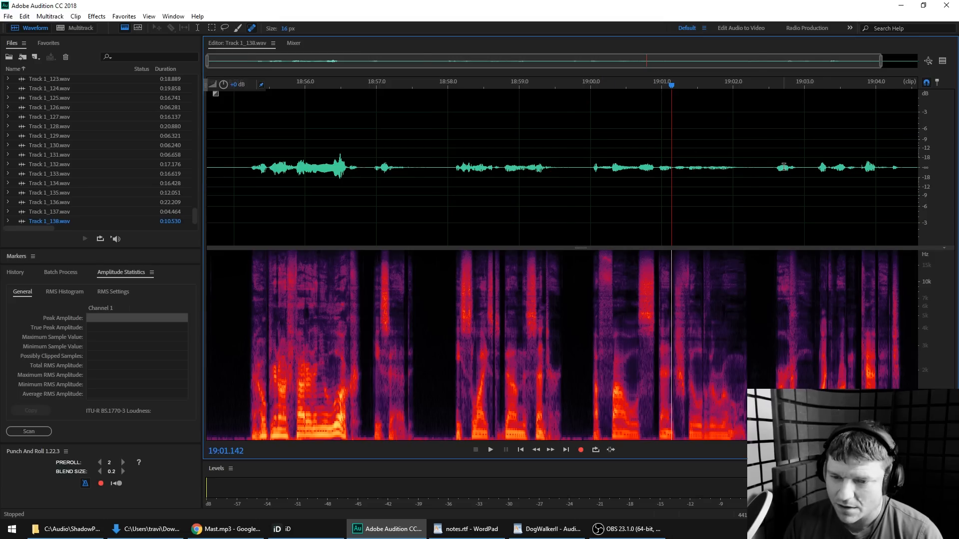
scroll(783, 167, up, 2)
click(517, 172)
key(space)
scroll(837, 184, up, 2)
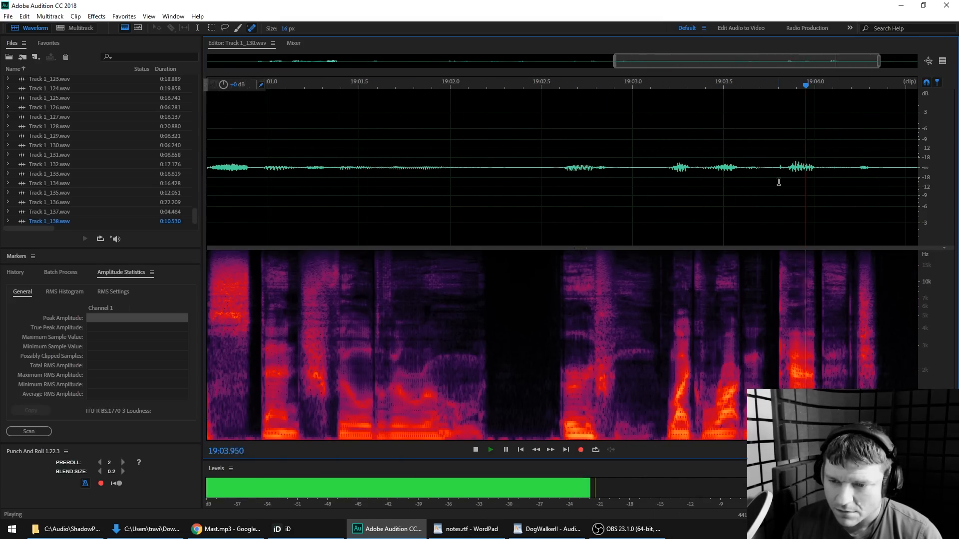
key(space)
Heal the noise at about 19:04.2 with a full-height 16 px Spot Healing stroke, replay the spot and return to the multitrack session
scroll(858, 322, up, 2)
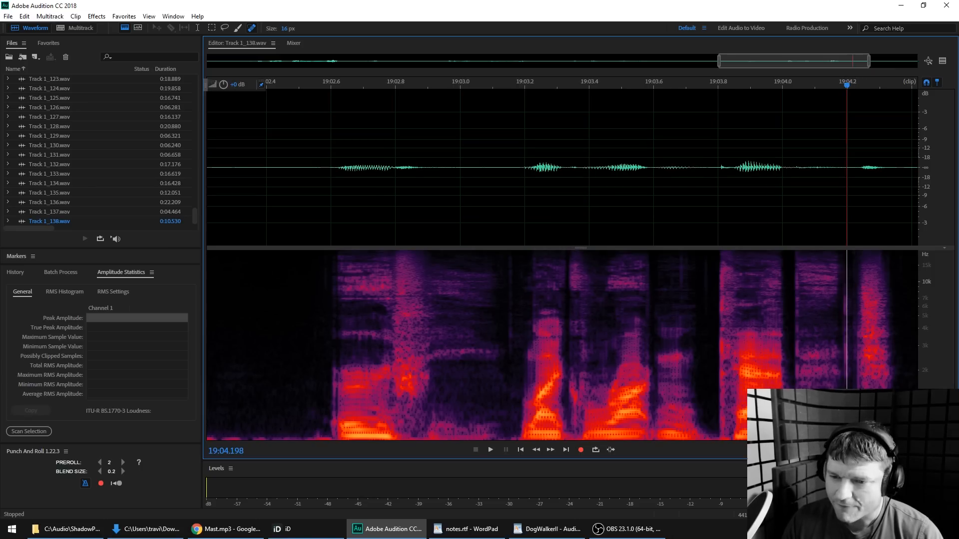
drag(846, 433, 847, 252)
click(651, 180)
key(space)
scroll(723, 192, down, 2)
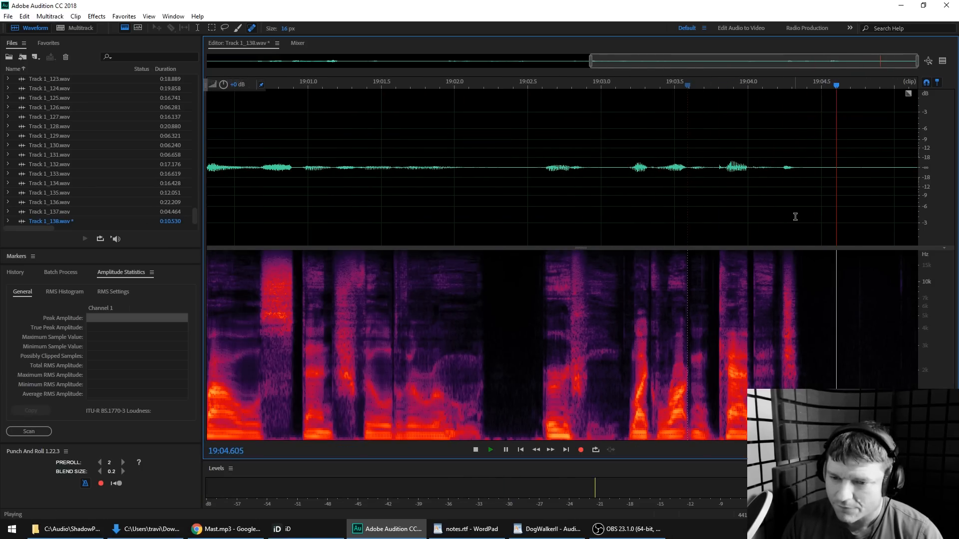
click(81, 28)
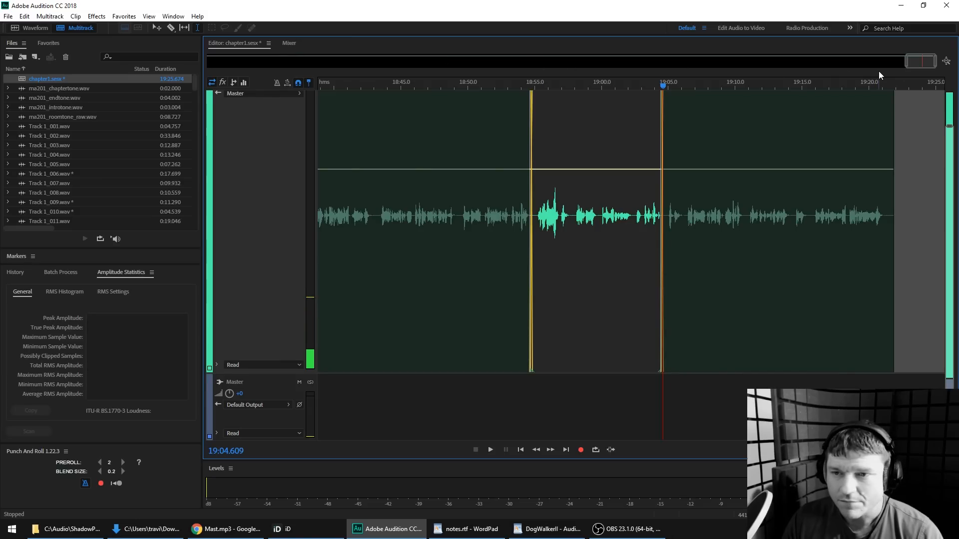
Punch in on Track 1 at about 19:21.0, record, and restart the take once to record the narration up to about 19:26.7
scroll(884, 83, up, 3)
key(shift+space)
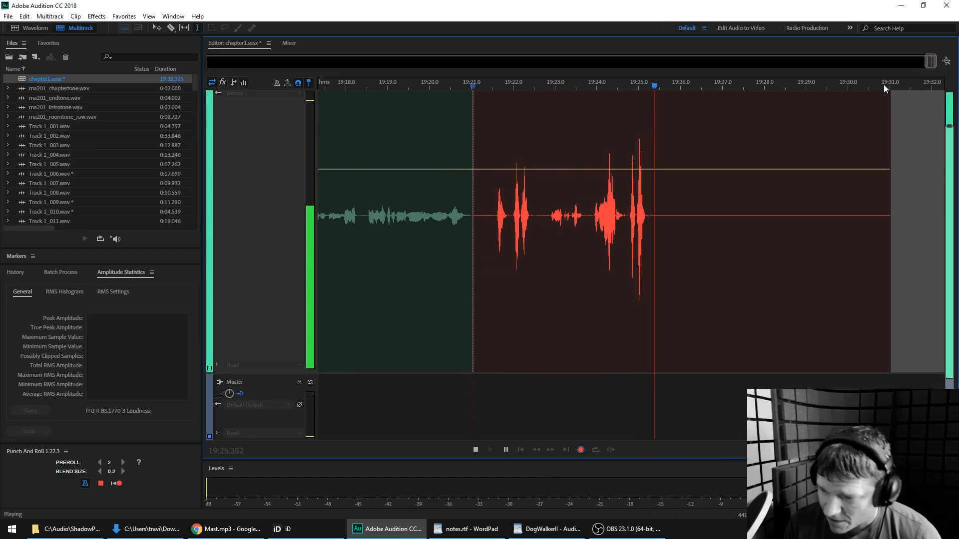
key(shift+space)
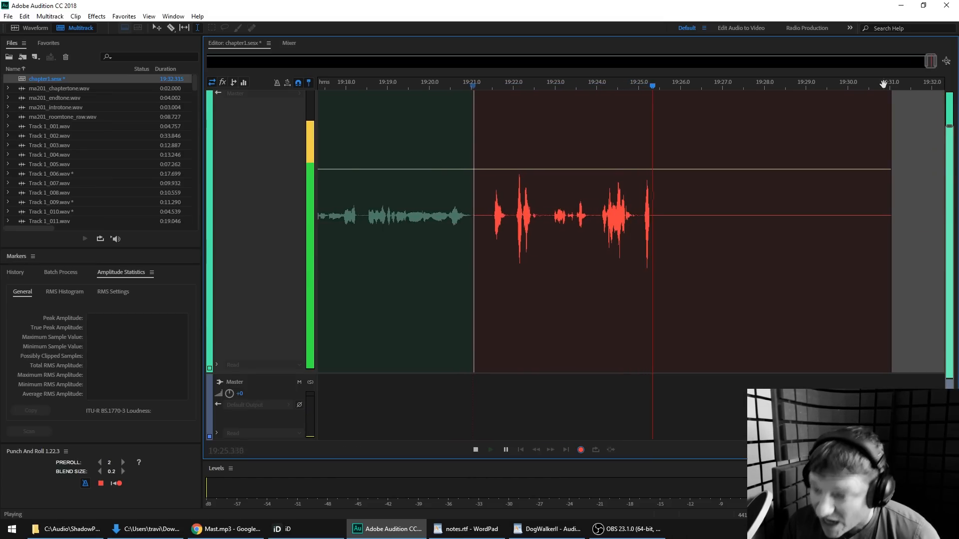
key(space)
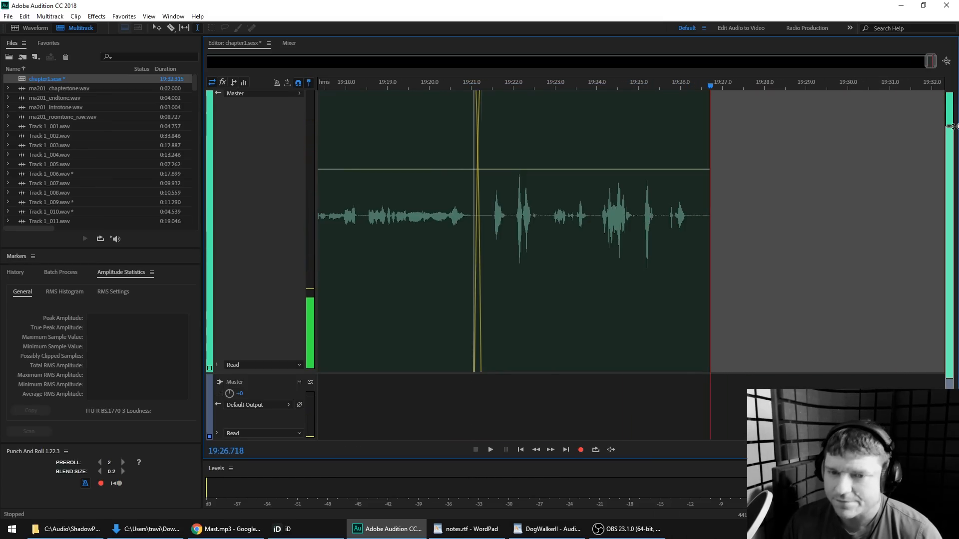
Open the clip Track 1_141.wav in the waveform editor and play it from about 19:25.1
double_click(671, 150)
scroll(869, 154, up, 2)
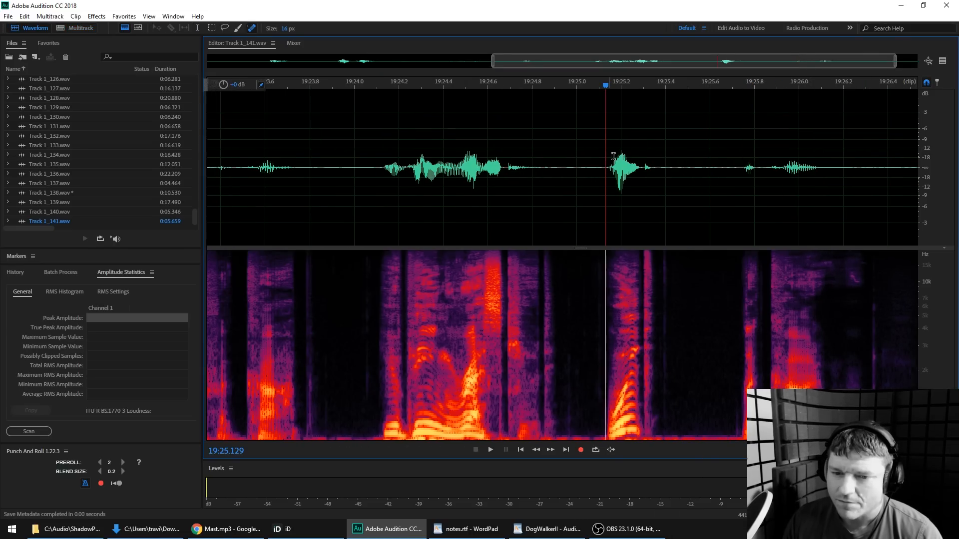
key(space)
key(space)
Mix-paste the copied audio over the gap from about 19:25.35 to 19:25.8 and return to the multitrack session
click(659, 157)
click(655, 158)
key(ctrl+shift+v)
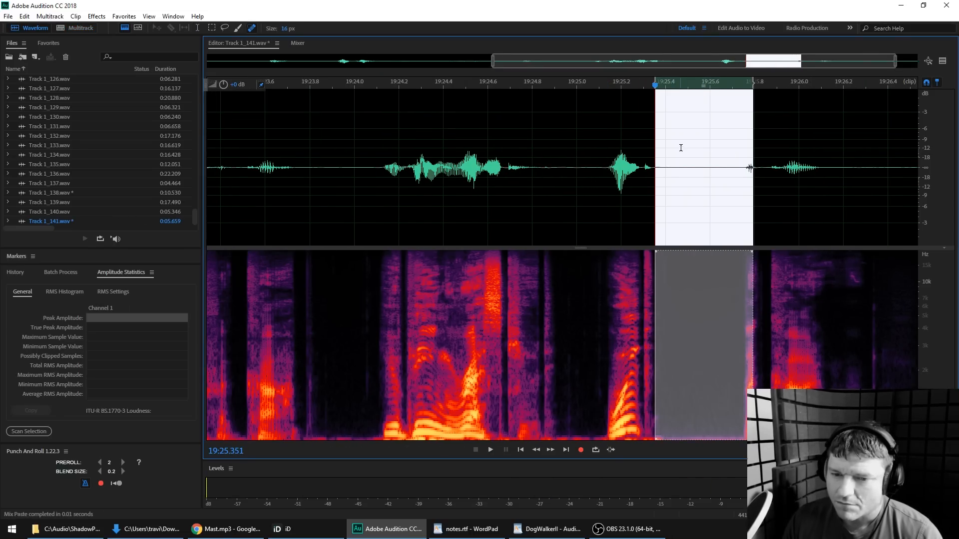
click(681, 148)
click(90, 30)
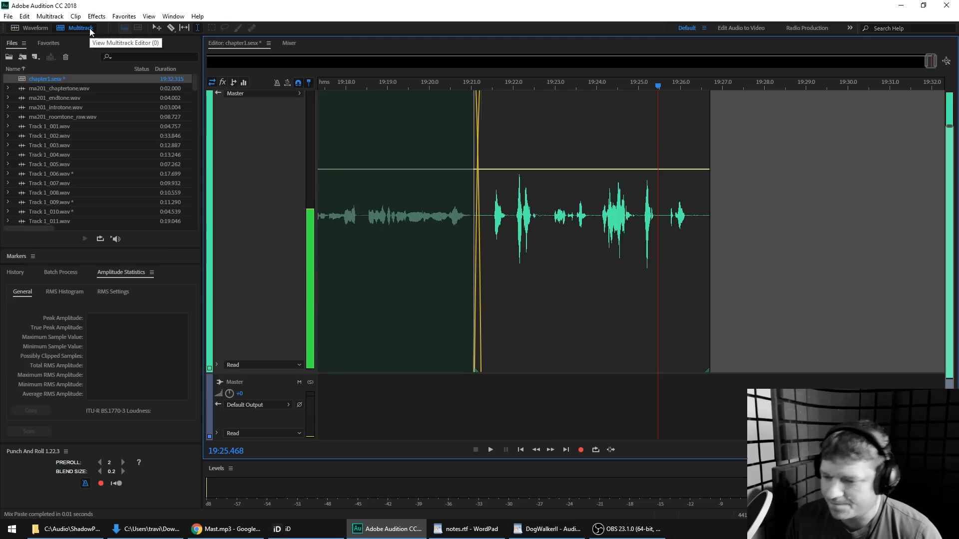
Punch in on Track 1 at about 19:25.5 and record the narration up to about 19:41.5
key(space)
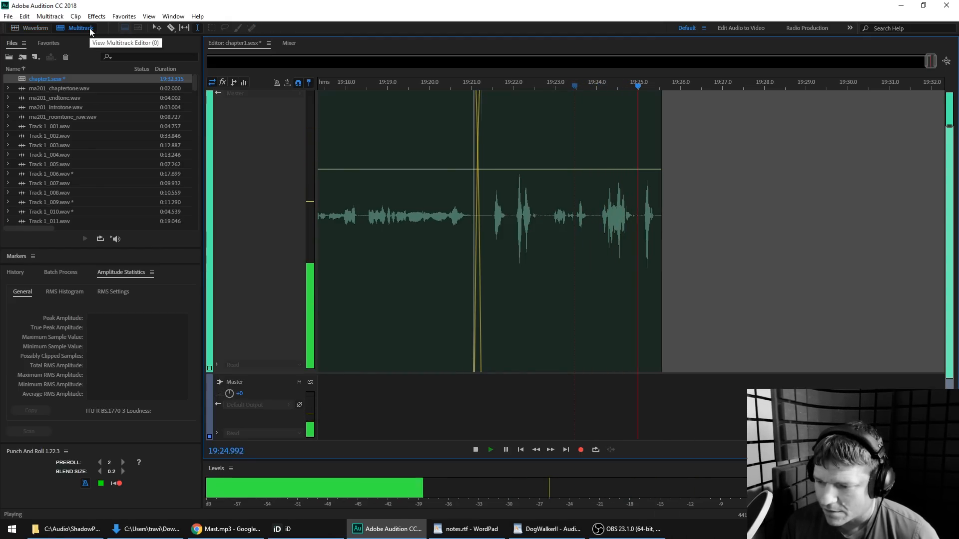
key(shift+space)
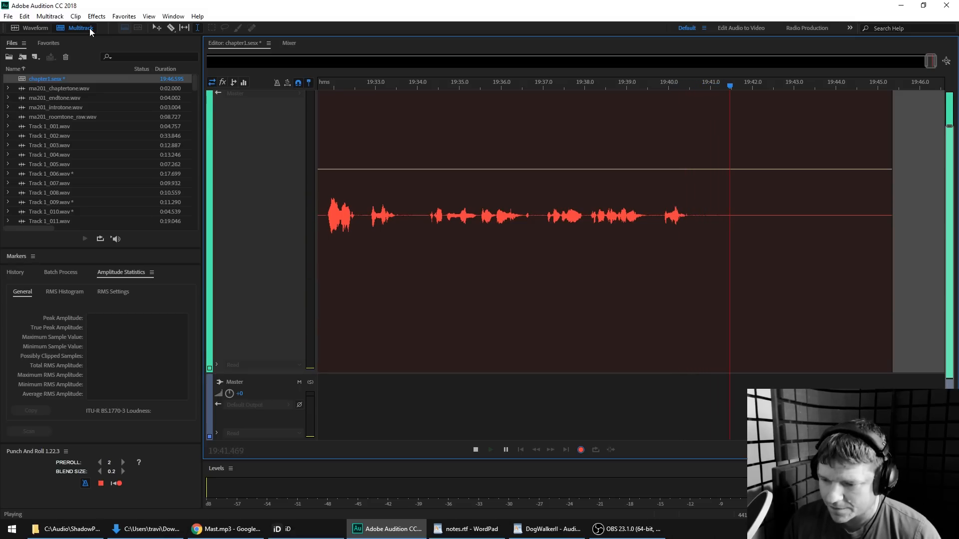
key(space)
Punch in on Track 1 after the last word at about 19:40.7 and record the narration up to about 19:55.6
click(699, 86)
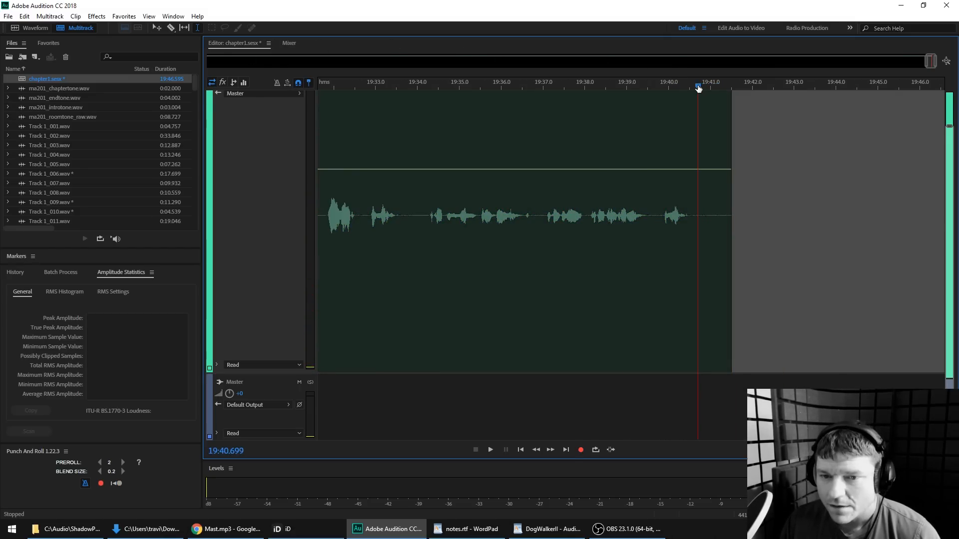
key(shift+space)
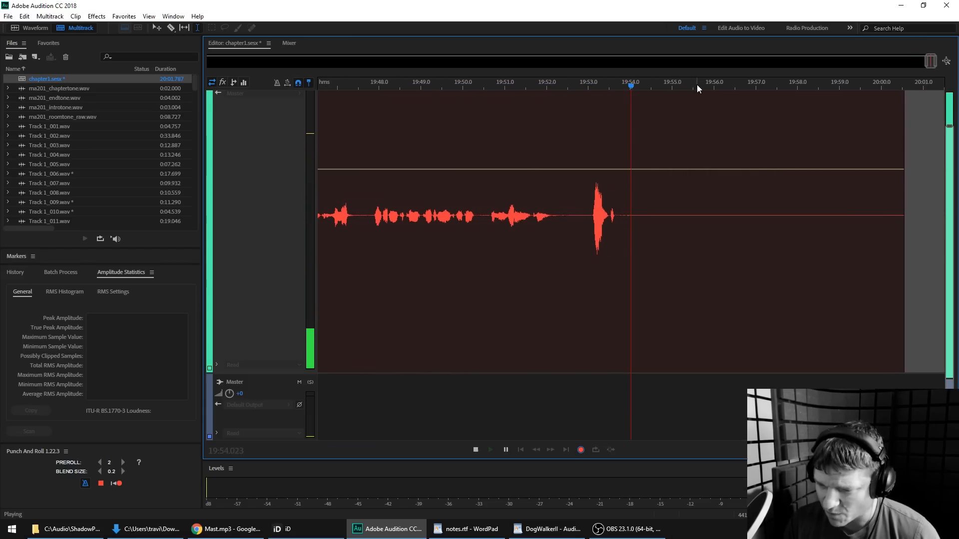
key(space)
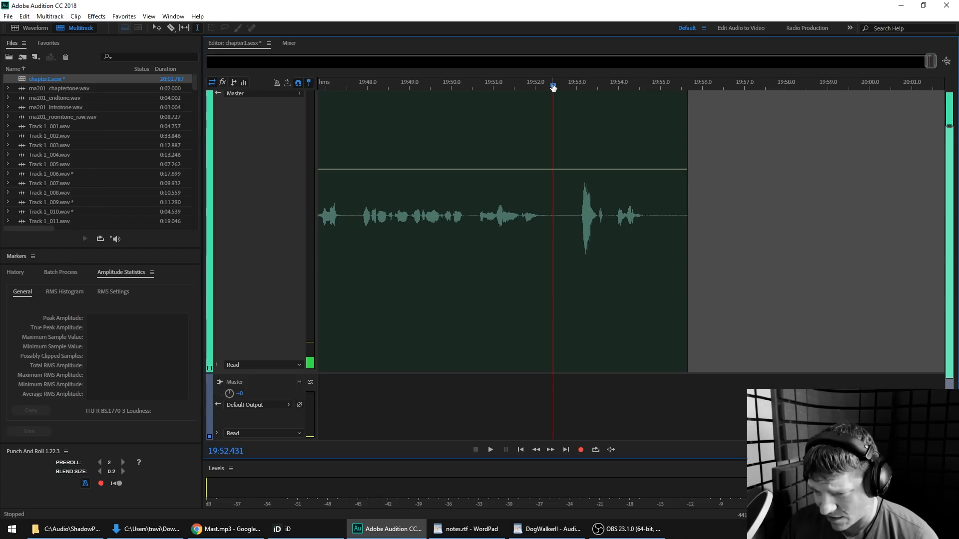
Replay the take from about 19:52.4, punch in on Track 1 and record the narration up to about 20:07.5
key(space)
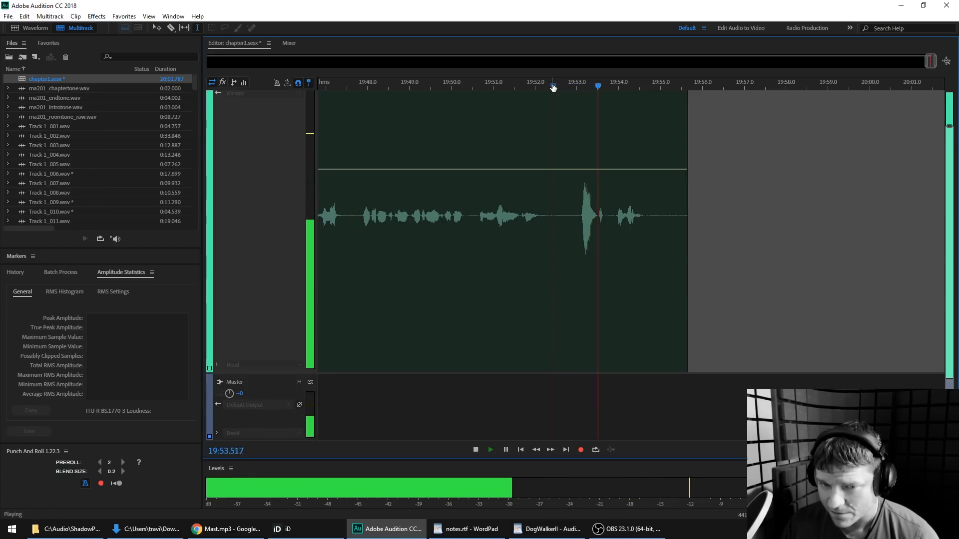
key(space)
key(shift+space)
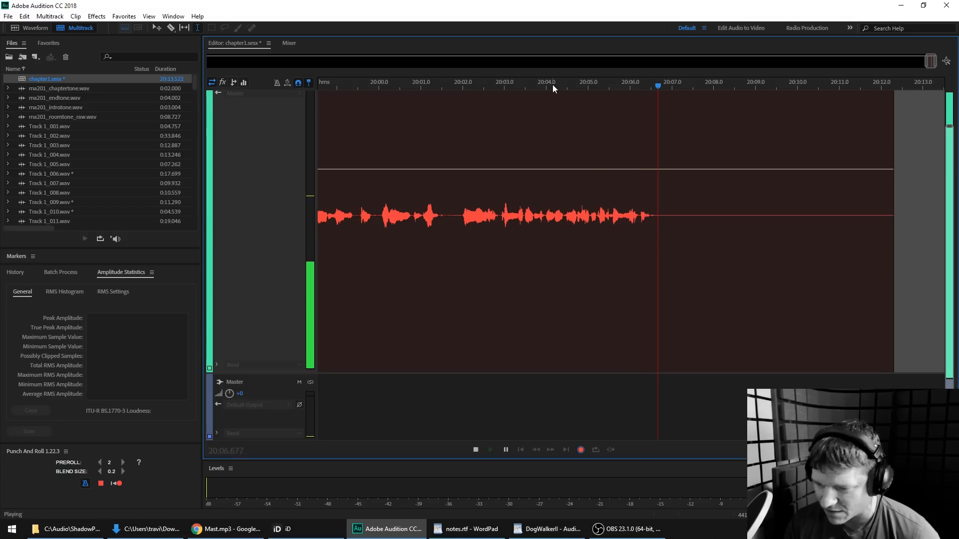
key(space)
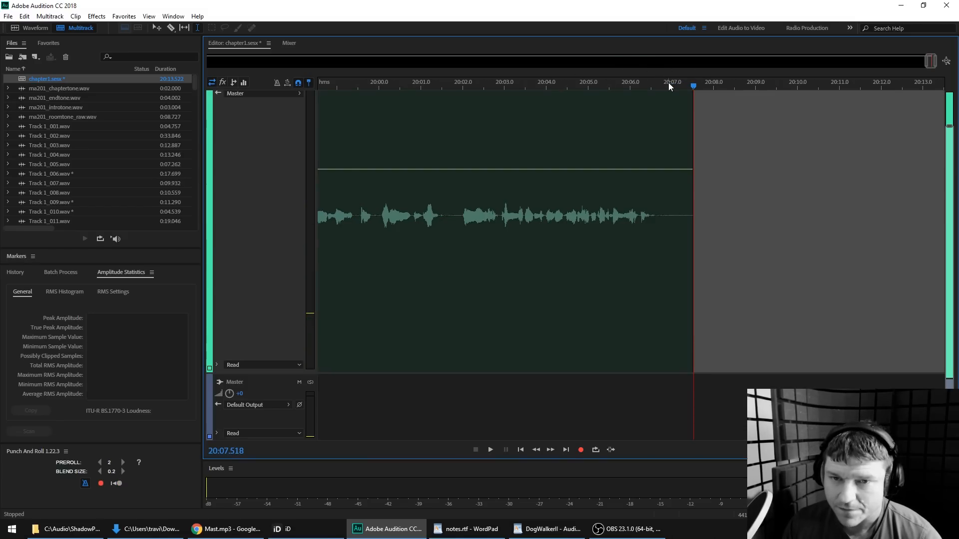
Punch in on Track 1 after the last word at about 20:06.9 and record the narration up to about 20:26.9
drag(664, 84, 667, 87)
key(shift+space)
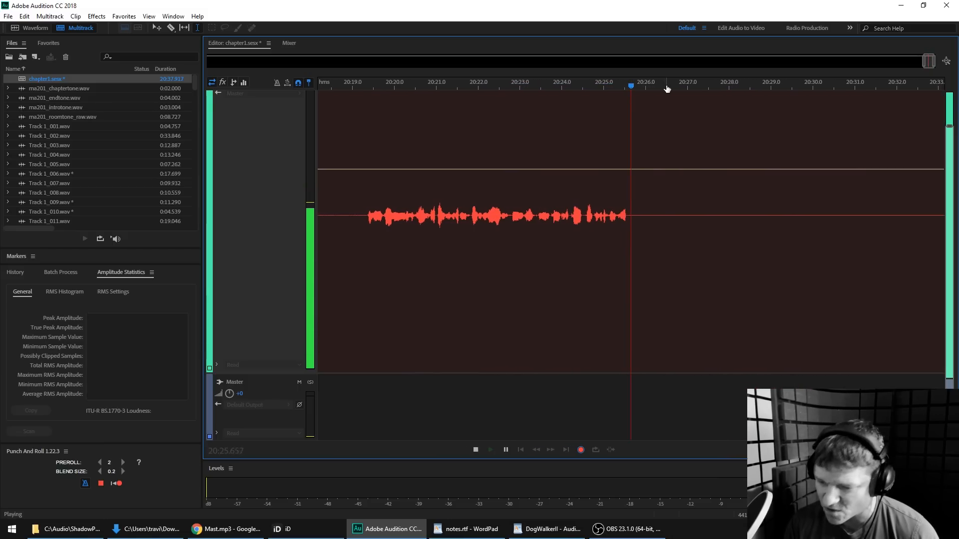
key(space)
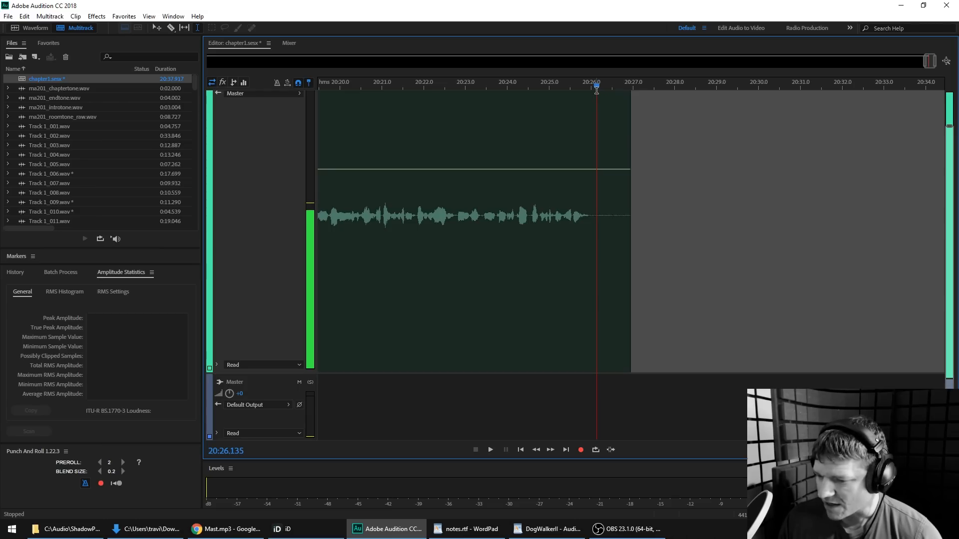
key(shift+space)
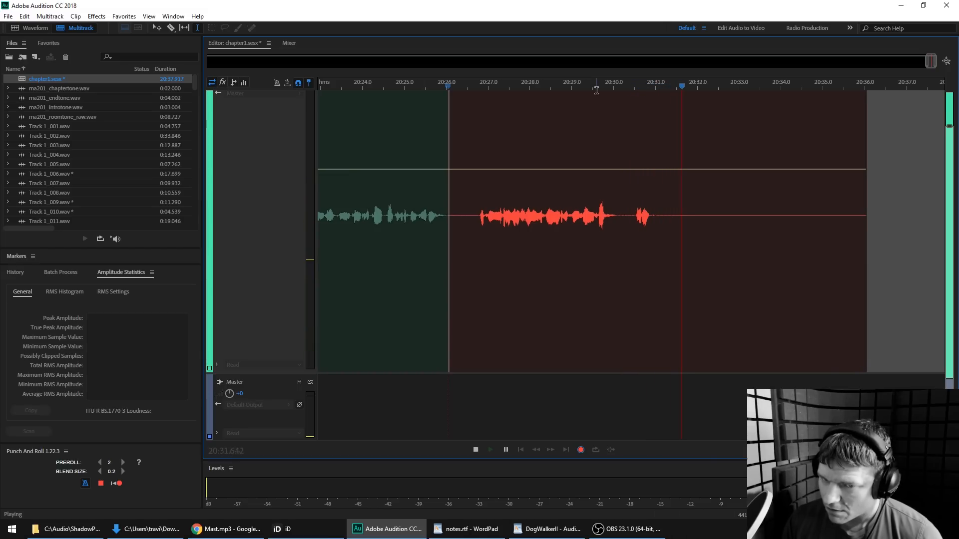
key(space)
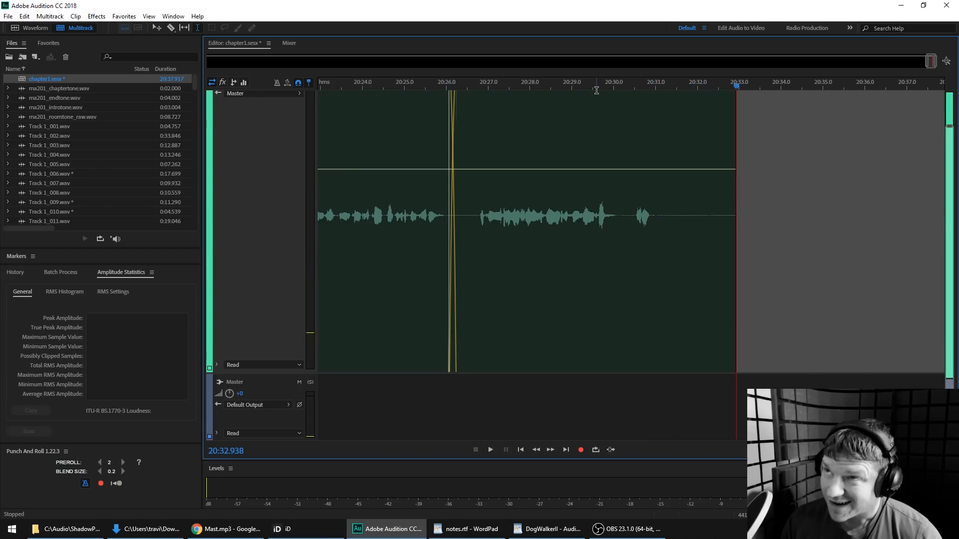
click(455, 87)
key(ctrl+z)
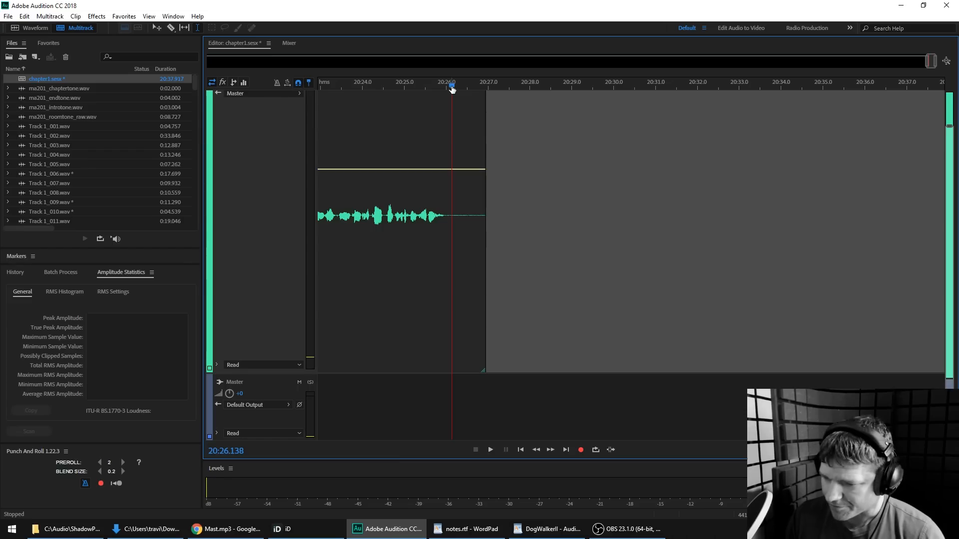
Record the narration on Track 1 from about 20:26.1 to 20:39.7, and re-record its ending from about 20:36.0 to 20:40.5
key(shift+space)
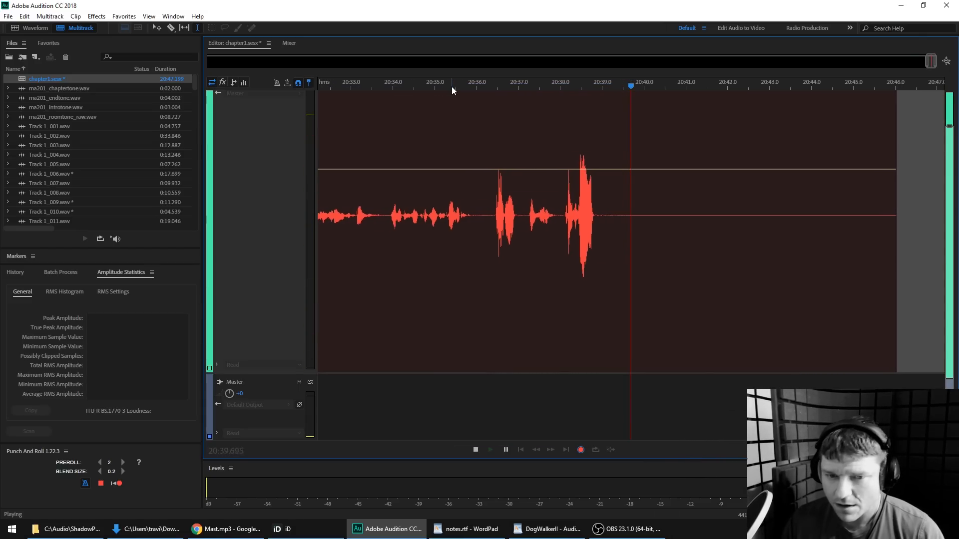
key(space)
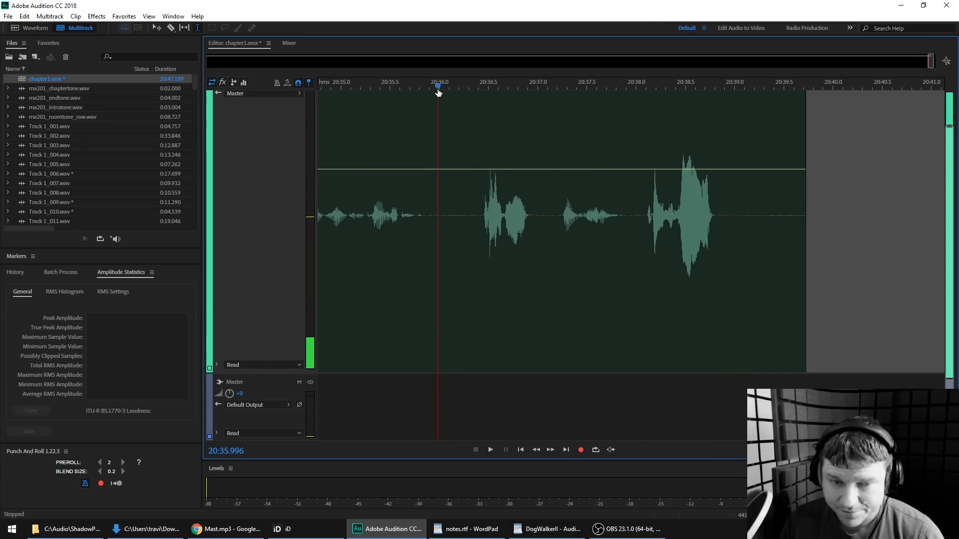
key(shift+space)
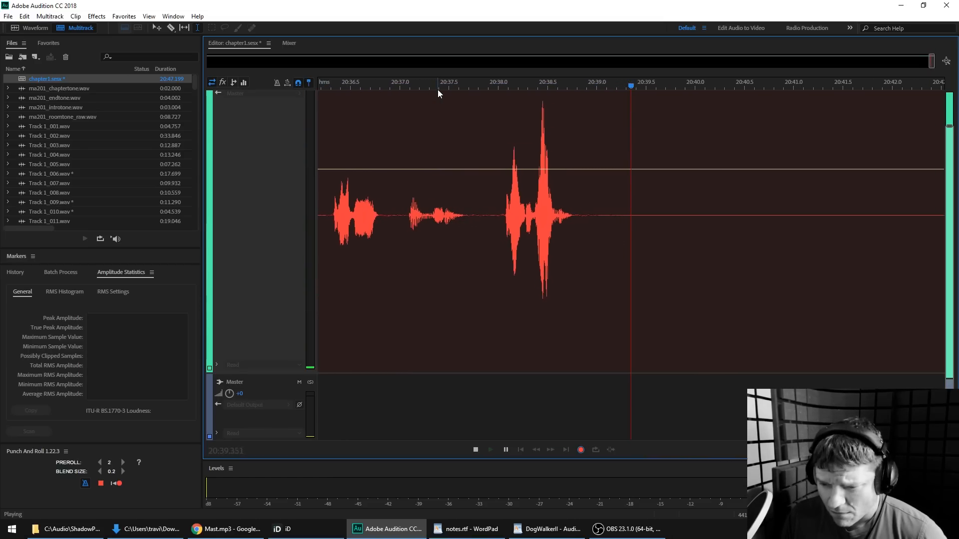
key(space)
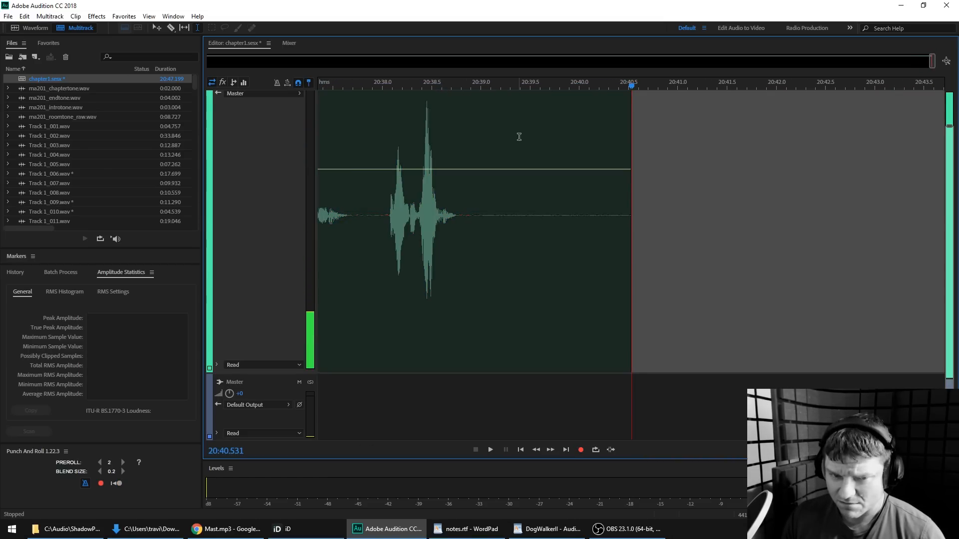
Open Track 1_149.wav in the waveform editor, mix-paste the copied audio over the quiet stretch after its last word, and return to the multitrack session
double_click(519, 136)
drag(532, 200, 749, 196)
key(ctrl+shift+v)
click(542, 192)
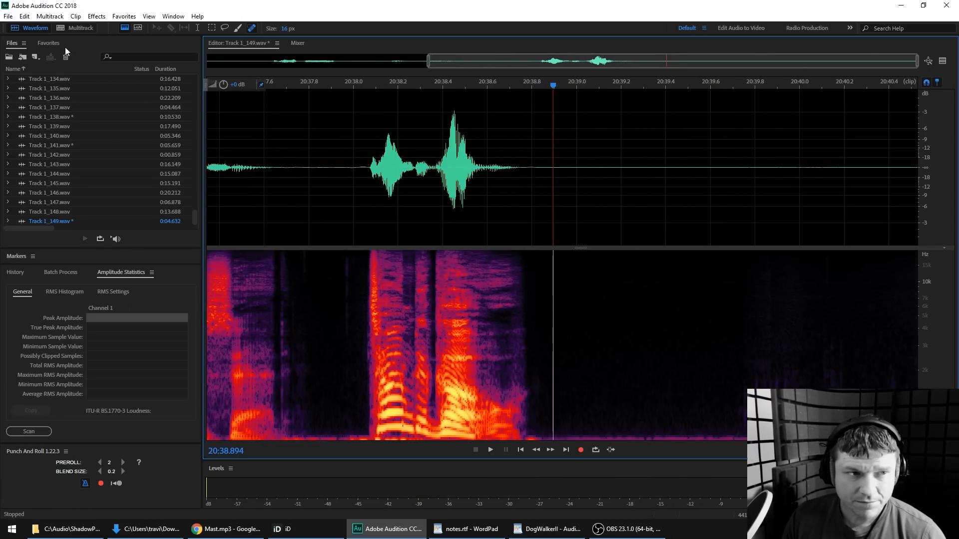
click(82, 28)
Punch in on Track 1 at about 20:38.9, record, and restart the take until the narration runs to about 20:51.4
key(space)
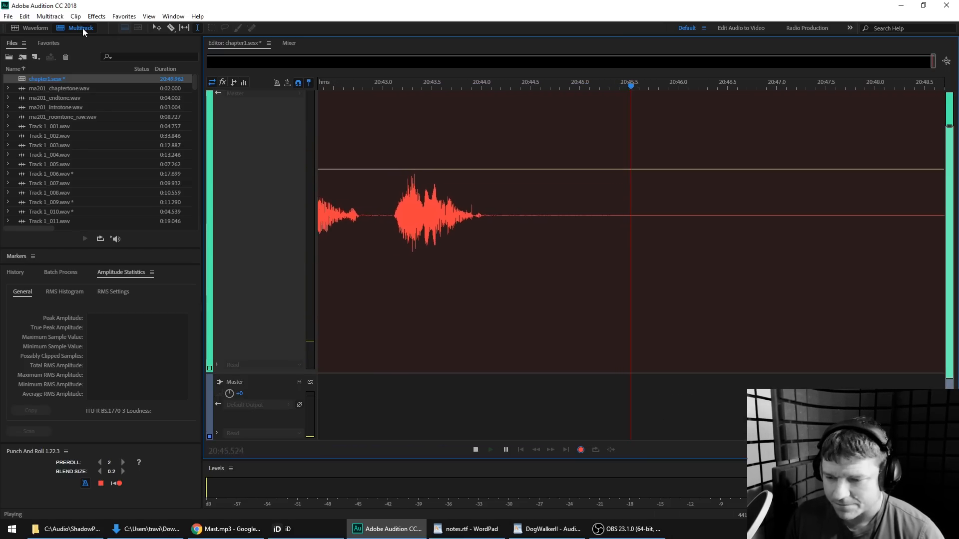
key(shift+space)
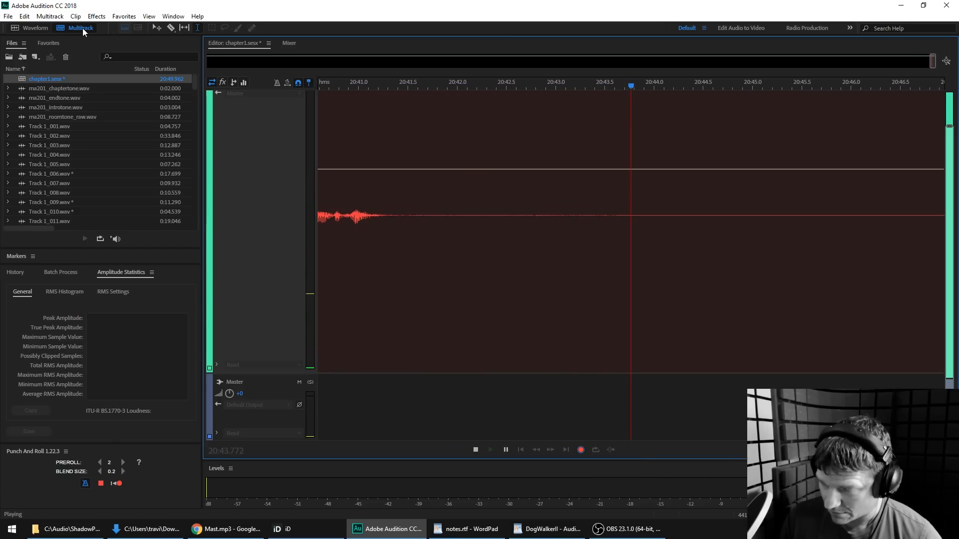
key(shift+space)
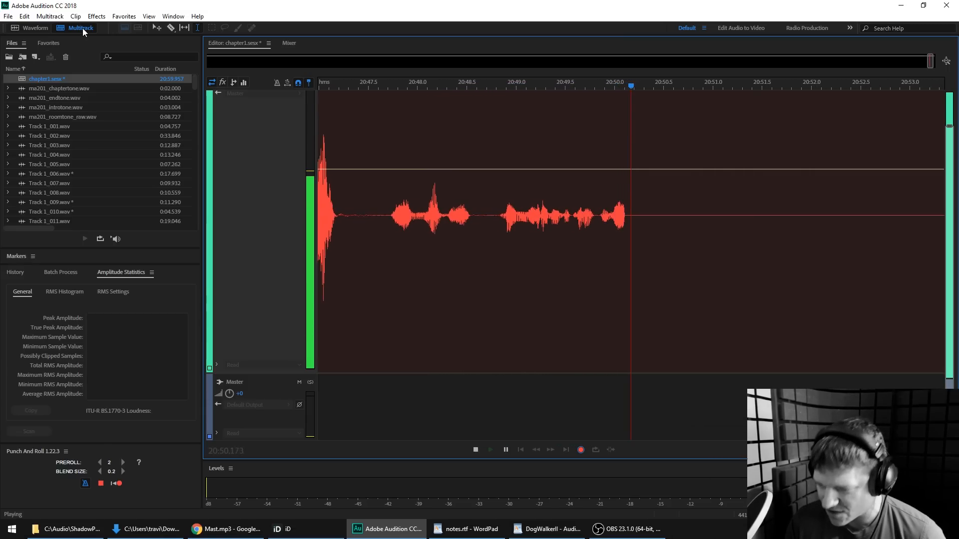
key(space)
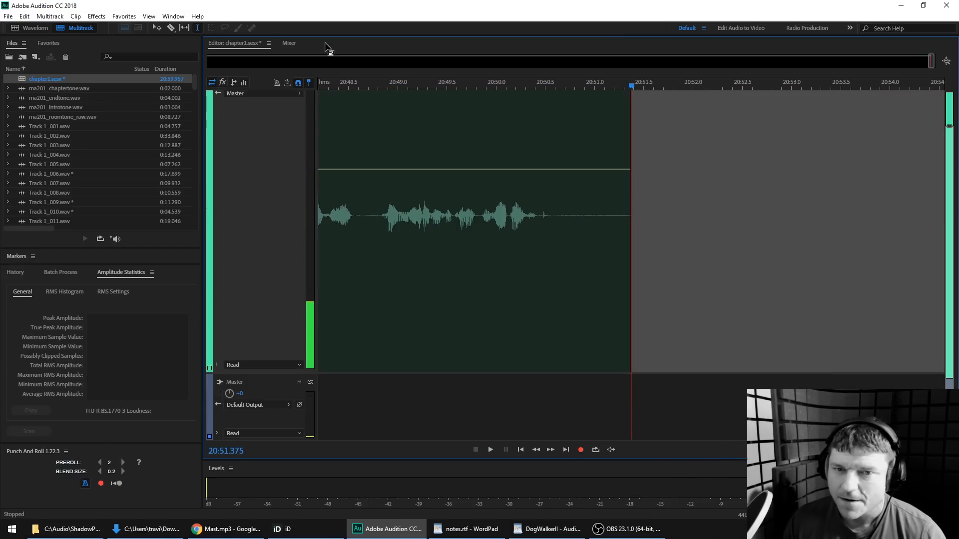
Open the clip Track 1_152.wav in the waveform editor and play the passage around 20:43 to 20:45.5 to locate the noise
scroll(580, 84, down, 3)
double_click(494, 117)
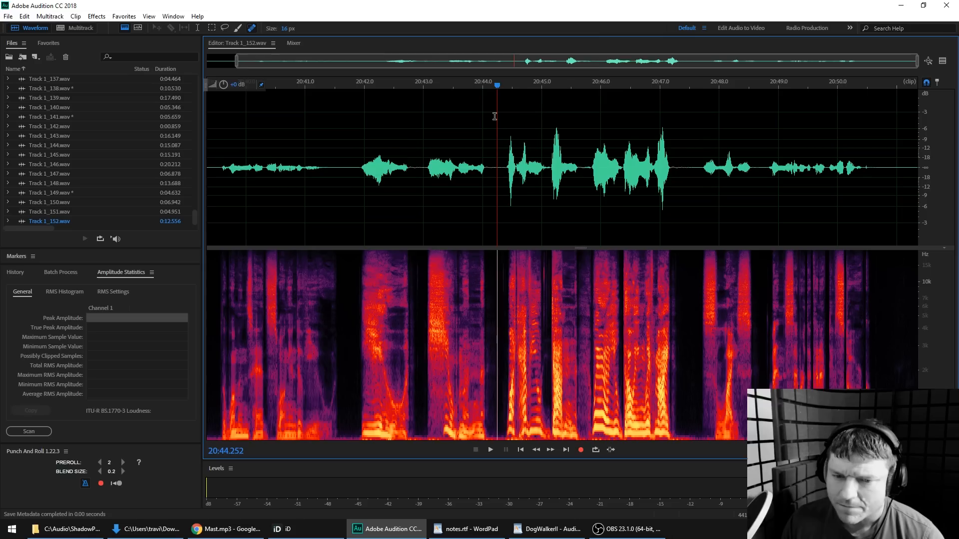
click(357, 124)
key(space)
scroll(574, 139, up, 3)
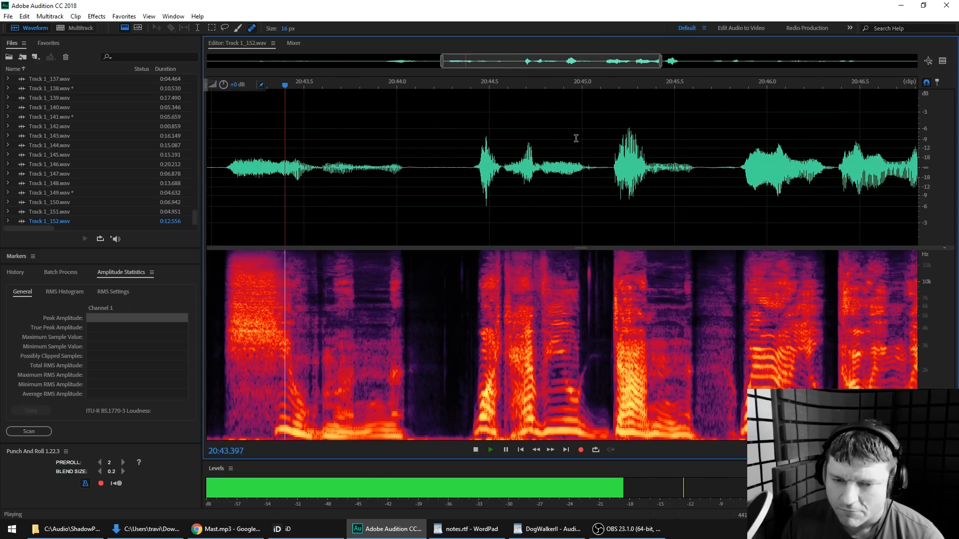
click(265, 172)
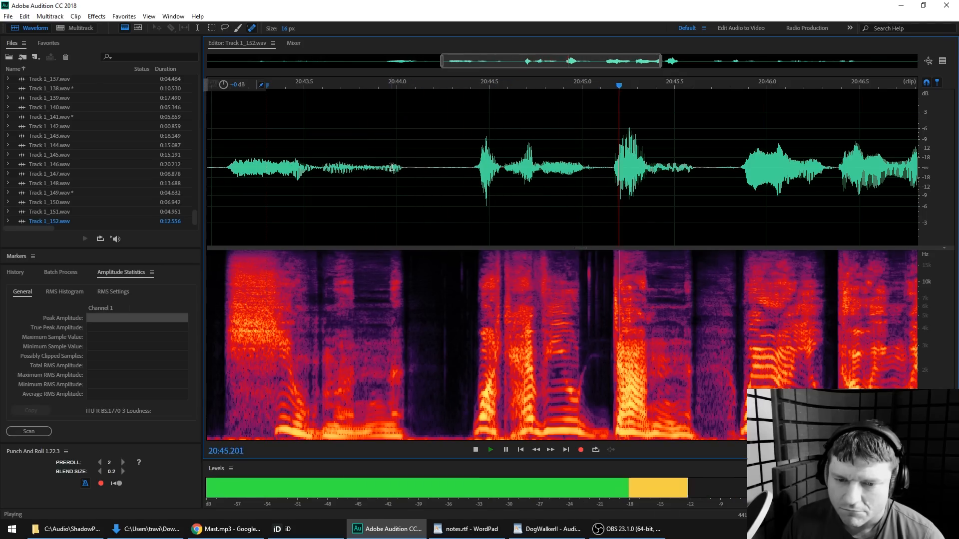
key(space)
Heal the noise between words at about 20:45.1 with two vertical 16 px Spot Healing strokes and replay the clip to check it
drag(590, 337, 595, 254)
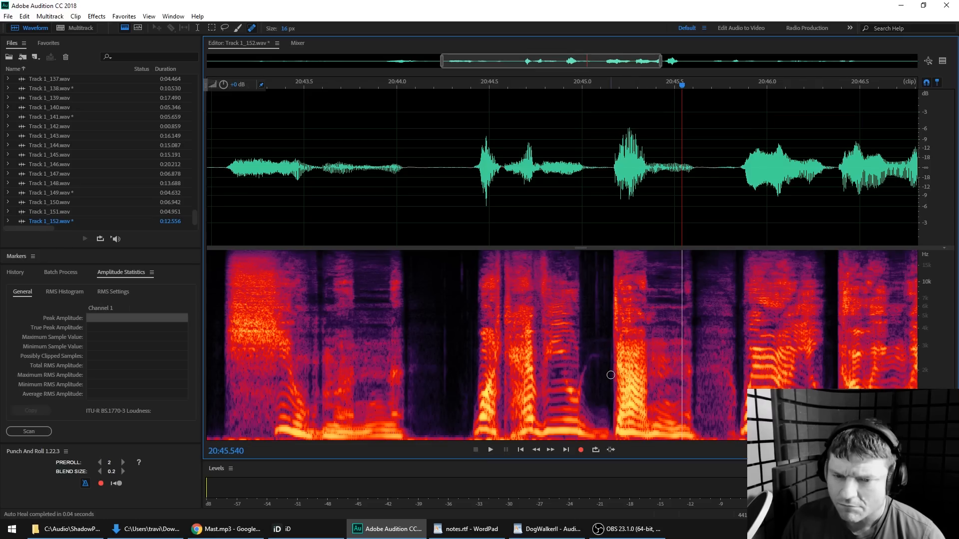
drag(598, 387, 598, 253)
click(465, 199)
key(space)
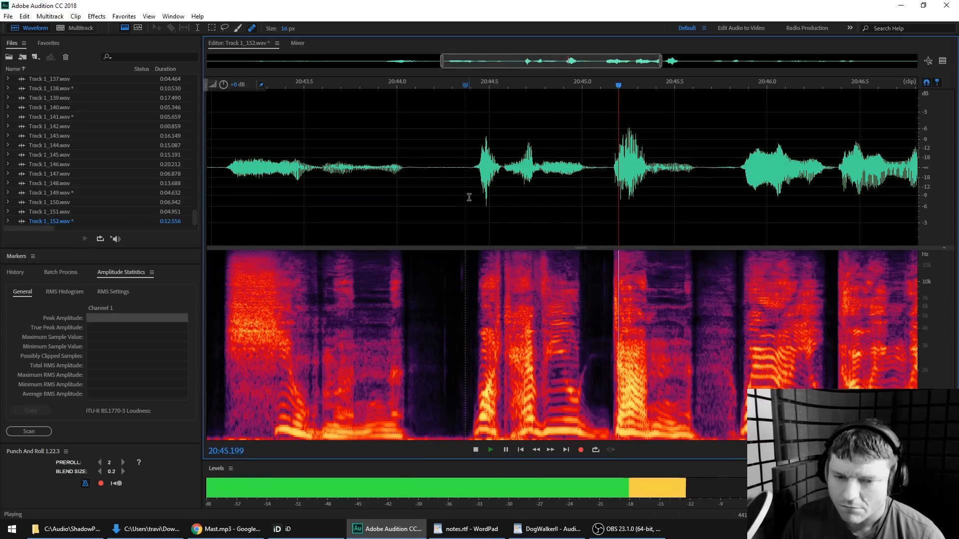
scroll(471, 202, down, 3)
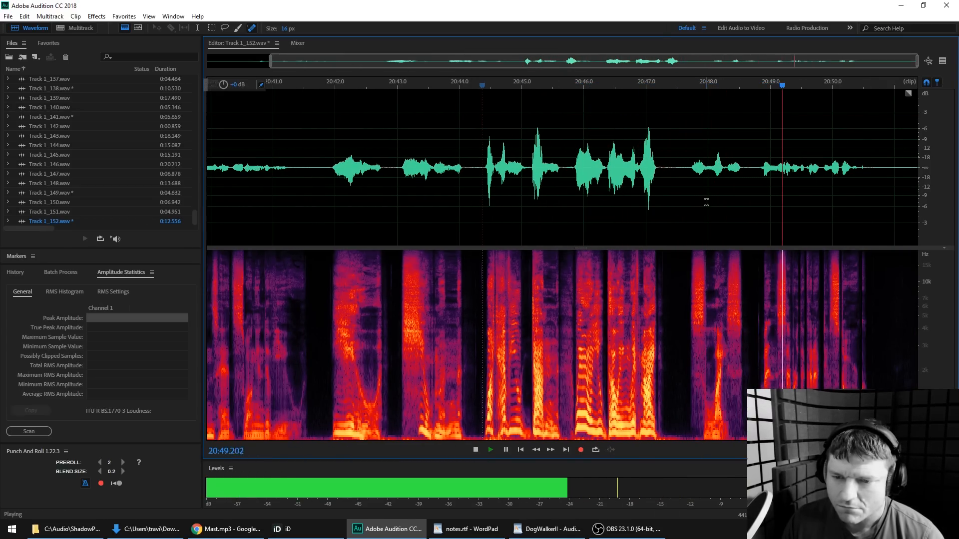
click(328, 177)
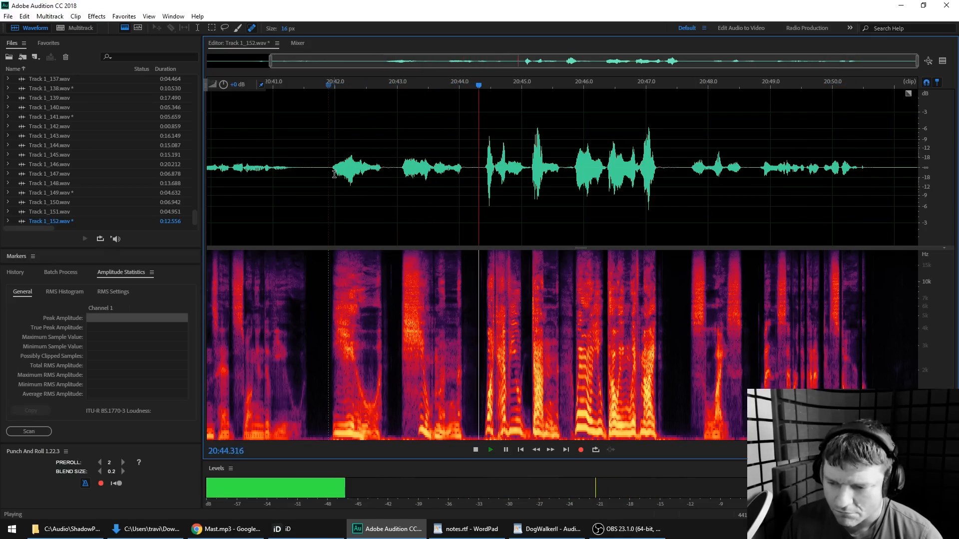
Return to the multitrack session, punch in on Track 1 at about 20:41.6, and restart the take until the narration runs to about 20:51.7
key(space)
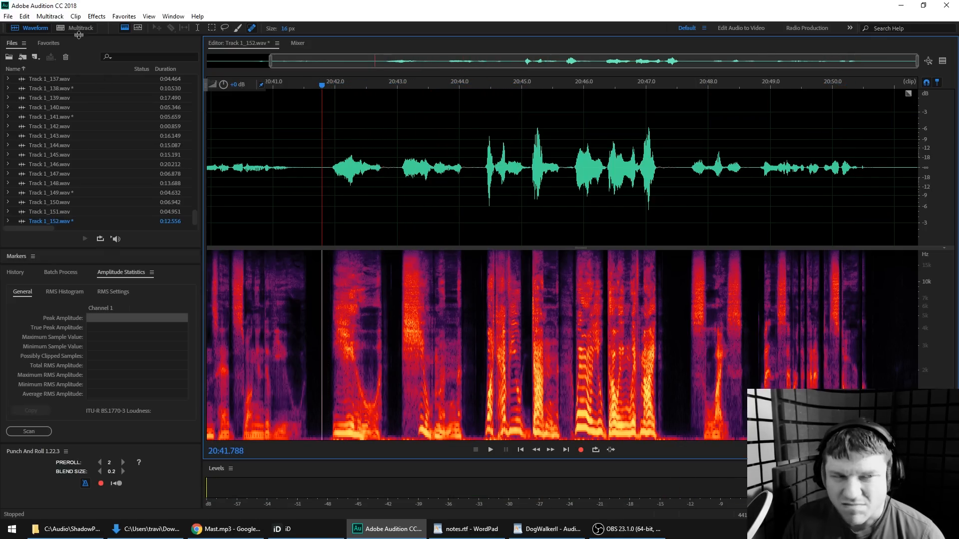
click(76, 28)
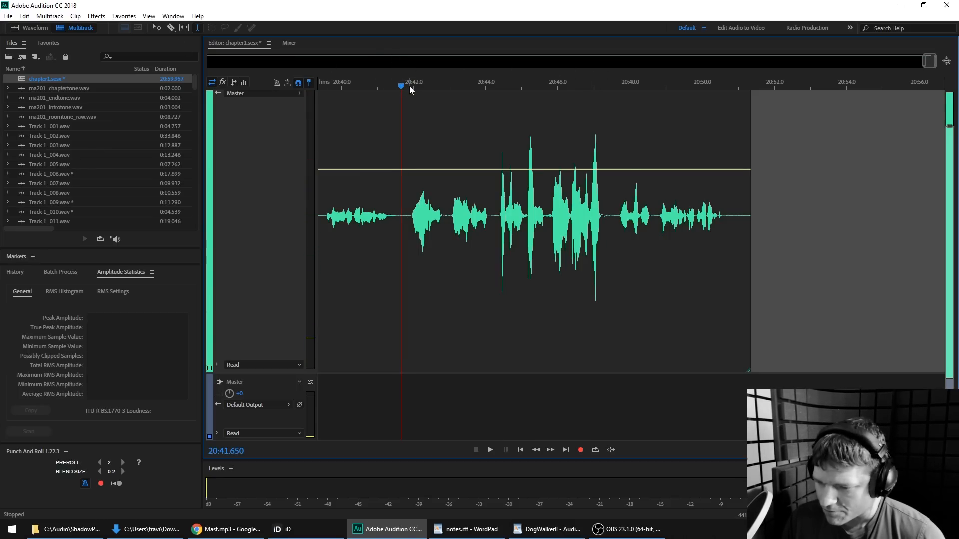
key(shift+space)
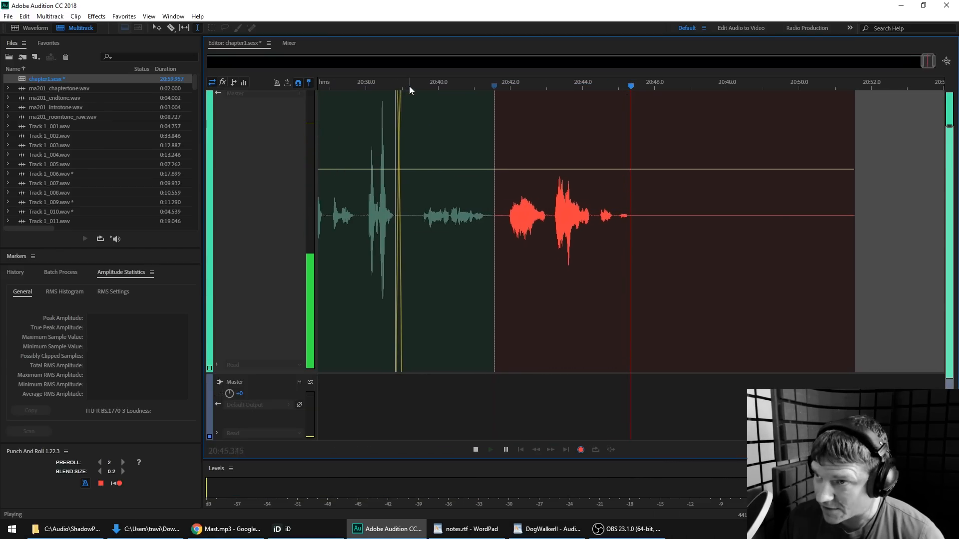
key(shift+space)
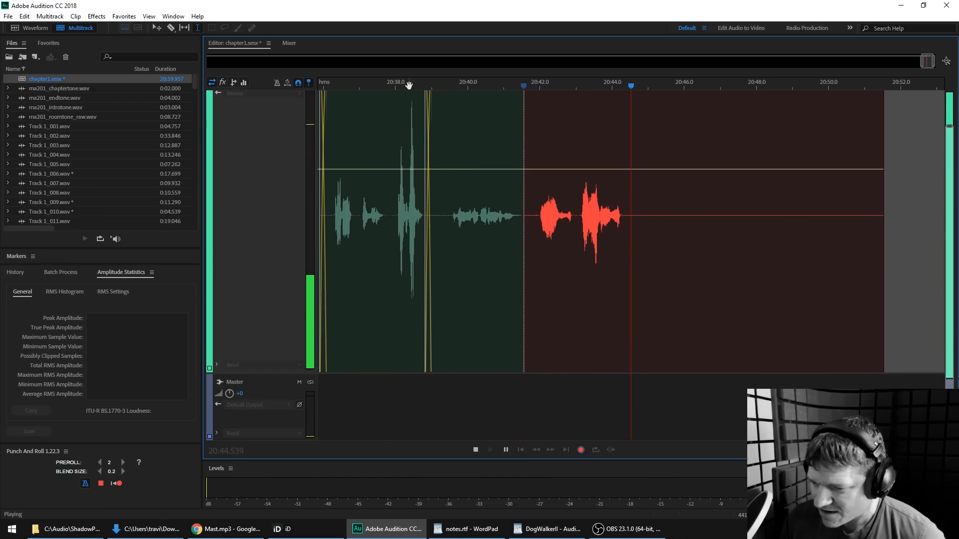
key(shift+space)
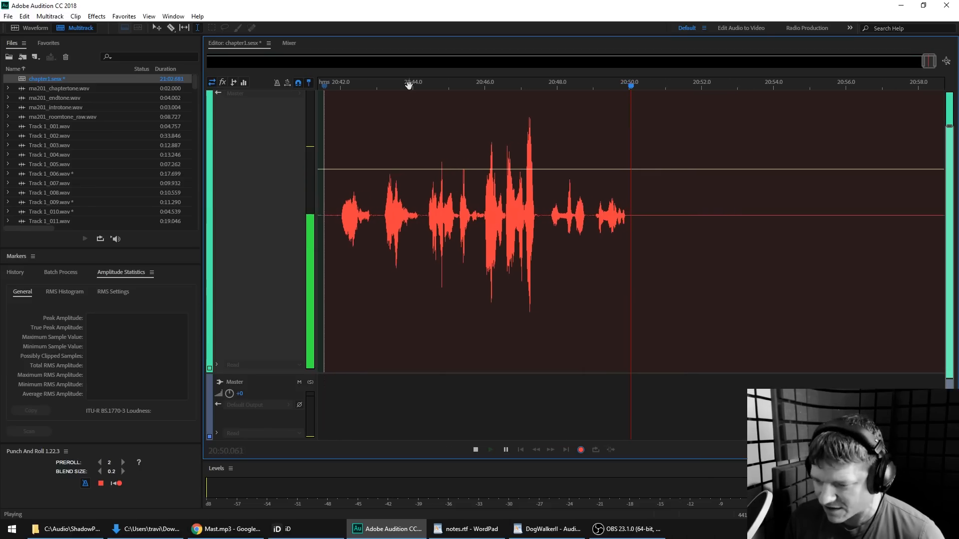
key(space)
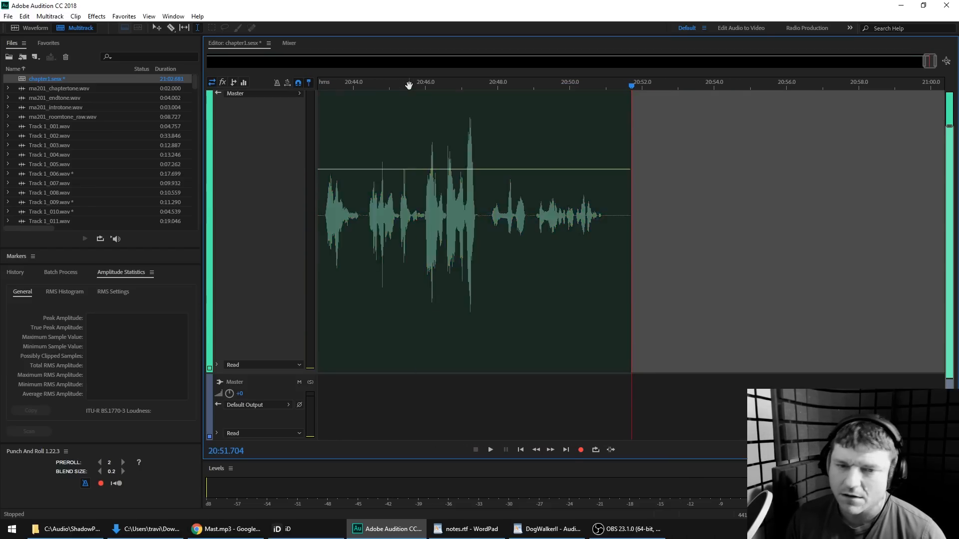
Punch in on Track 1 at about 20:51.0, record, and redo the take until the narration runs to about 21:05.0
key(shift+space)
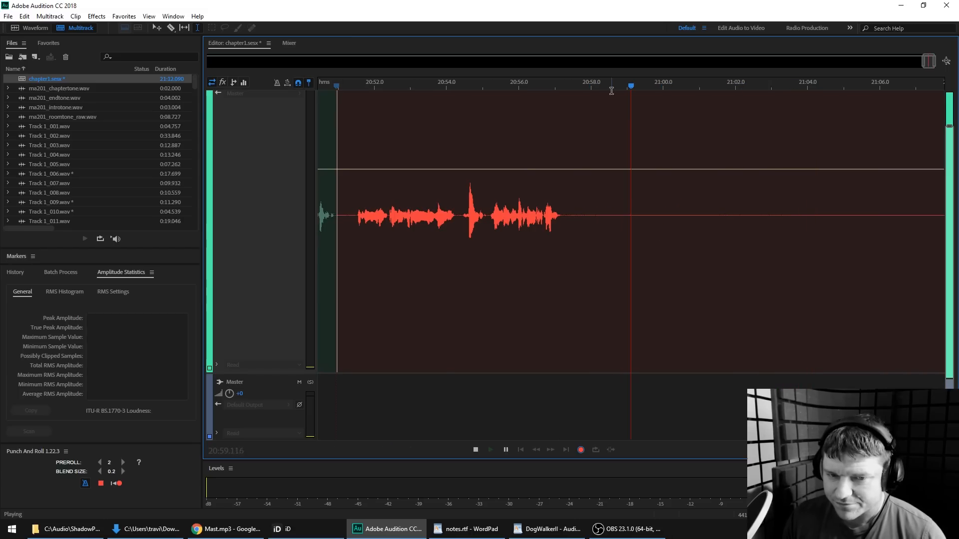
key(shift+space)
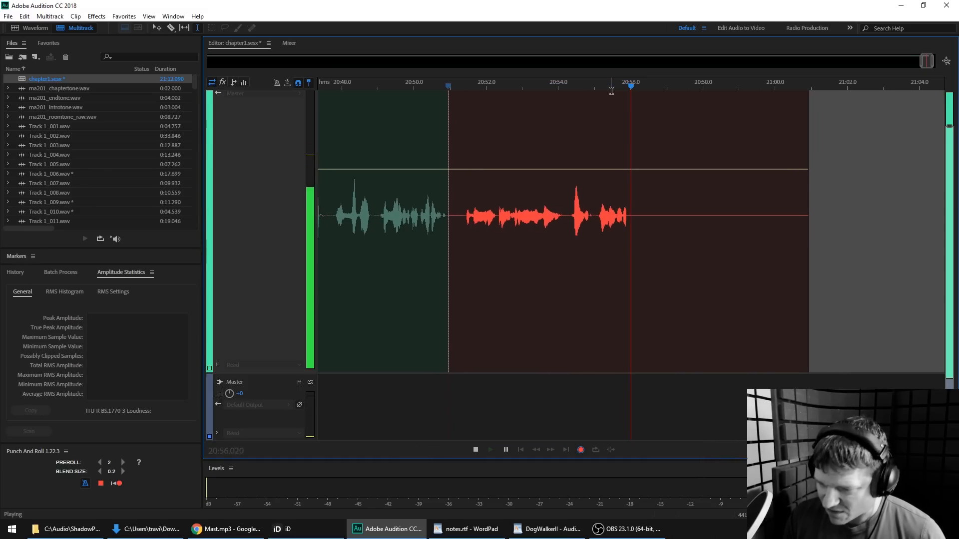
key(space)
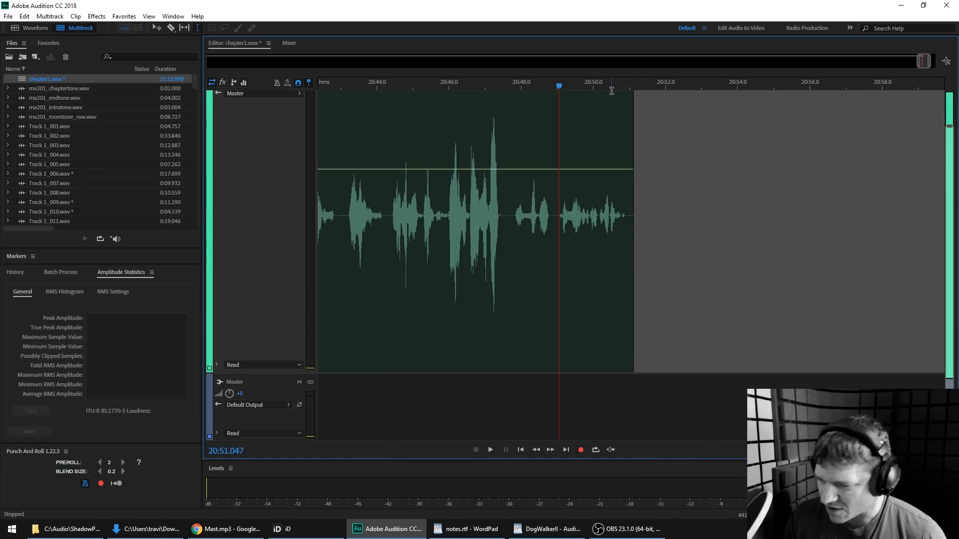
key(space)
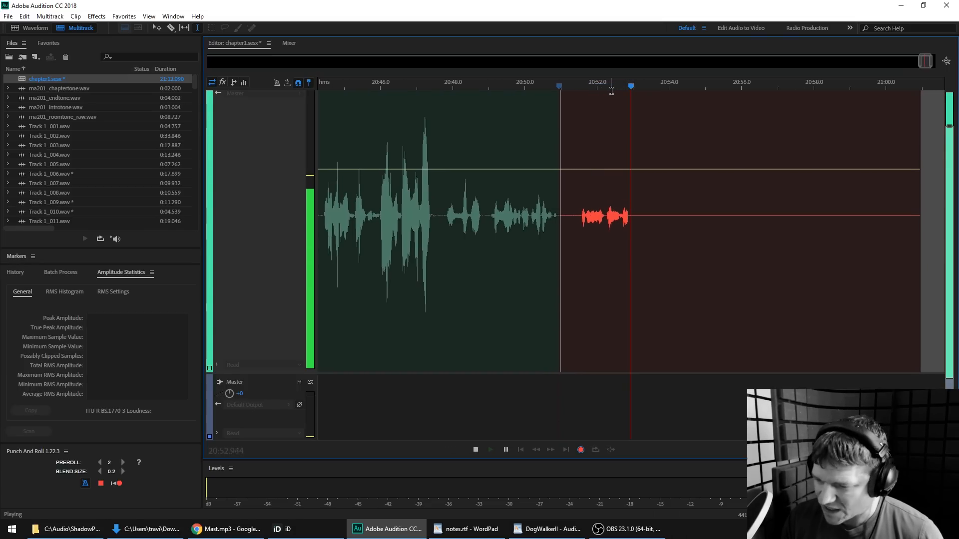
key(space)
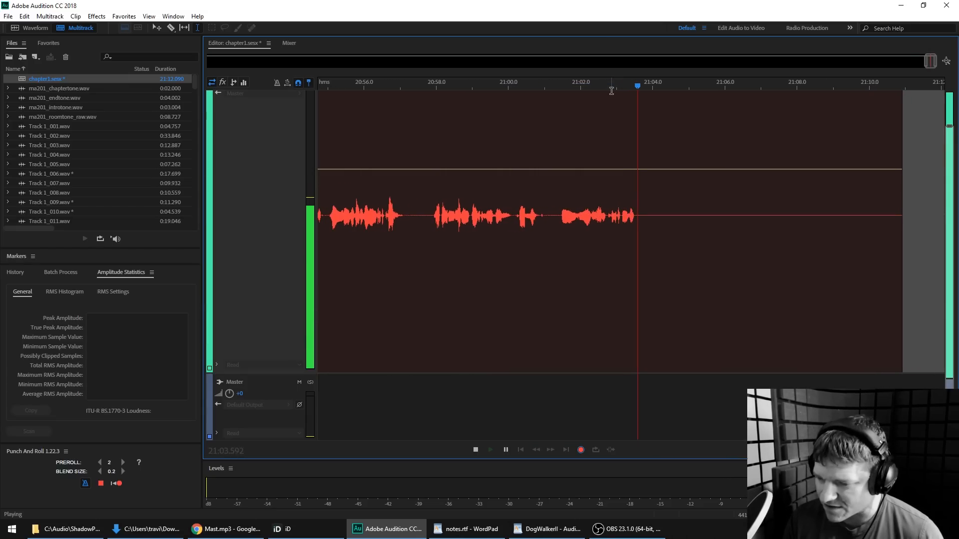
key(space)
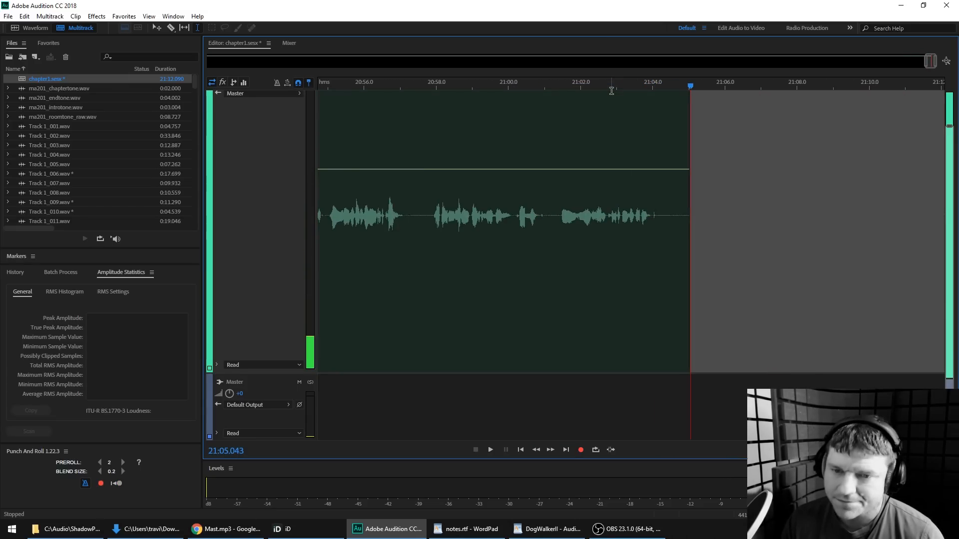
Punch in on Track 1 at about 21:04.2 and record the next passage of narration to about 21:19.5
click(658, 84)
key(shift+space)
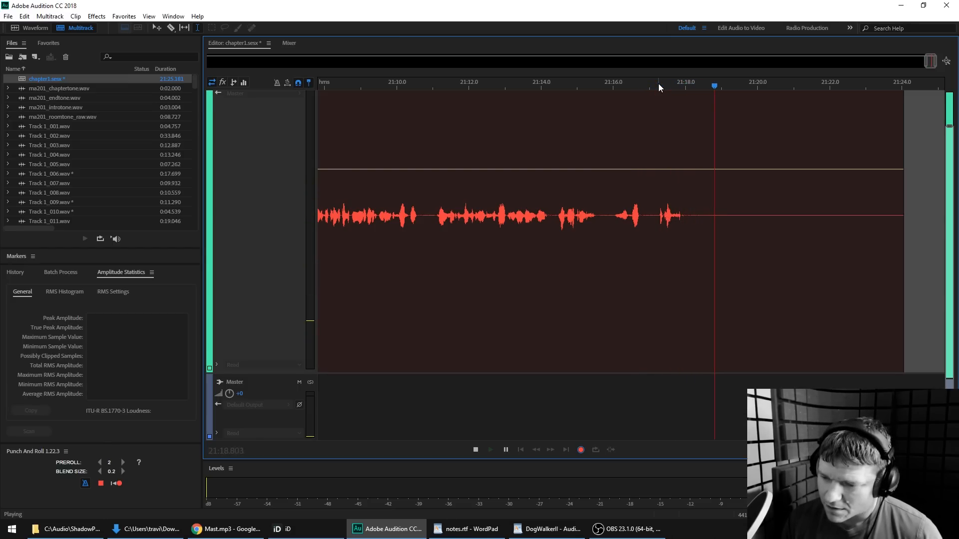
key(space)
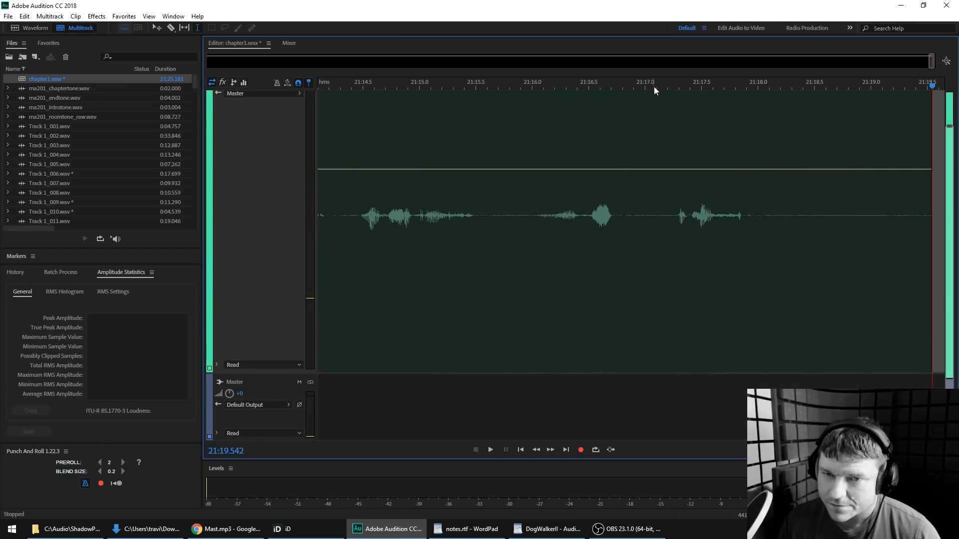
Continue the narration on Track 1 past 21:36 in two punch-in takes, each started shortly after the last recorded word
drag(667, 87, 653, 87)
key(shift+space)
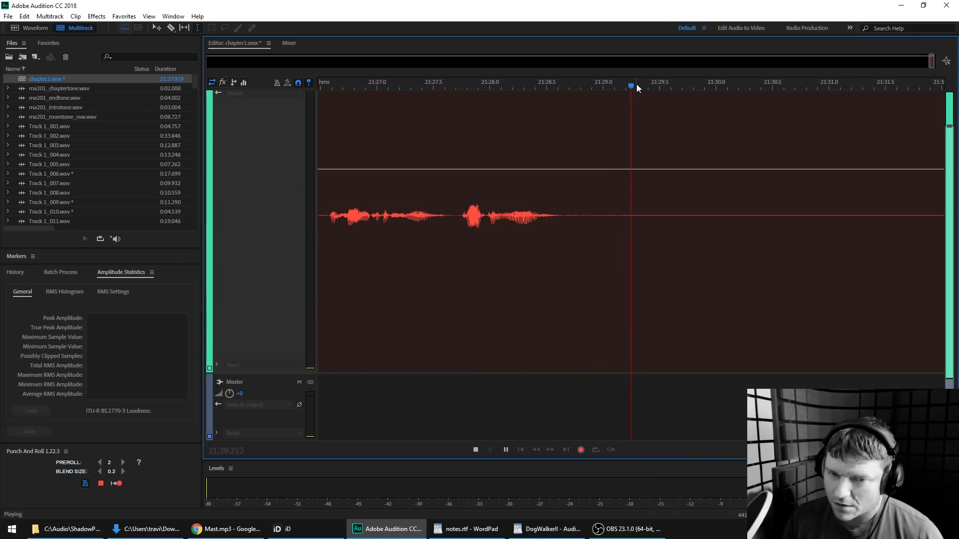
key(space)
drag(571, 86, 559, 88)
key(shift+space)
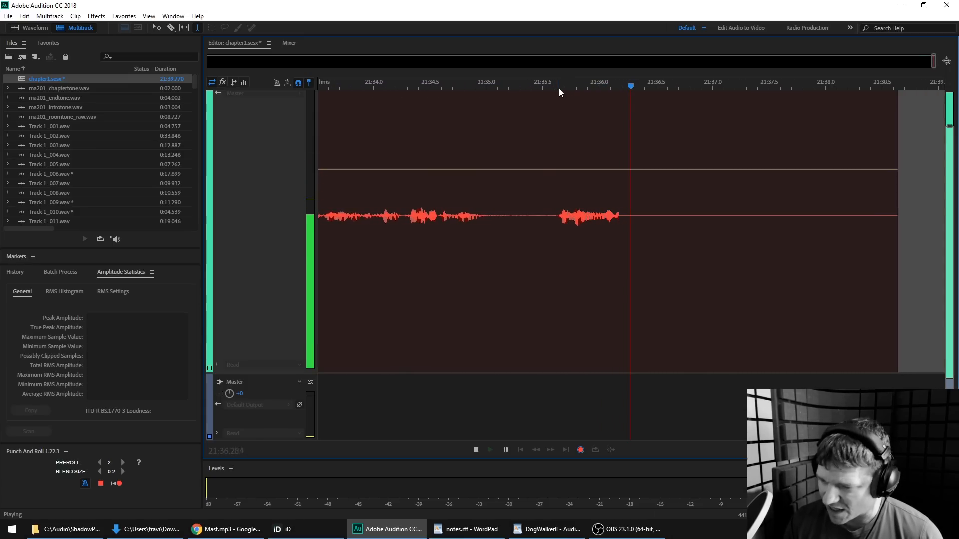
Stop the running take and punch in again on Track 1 from about 21:35.3 to continue the narration
key(space)
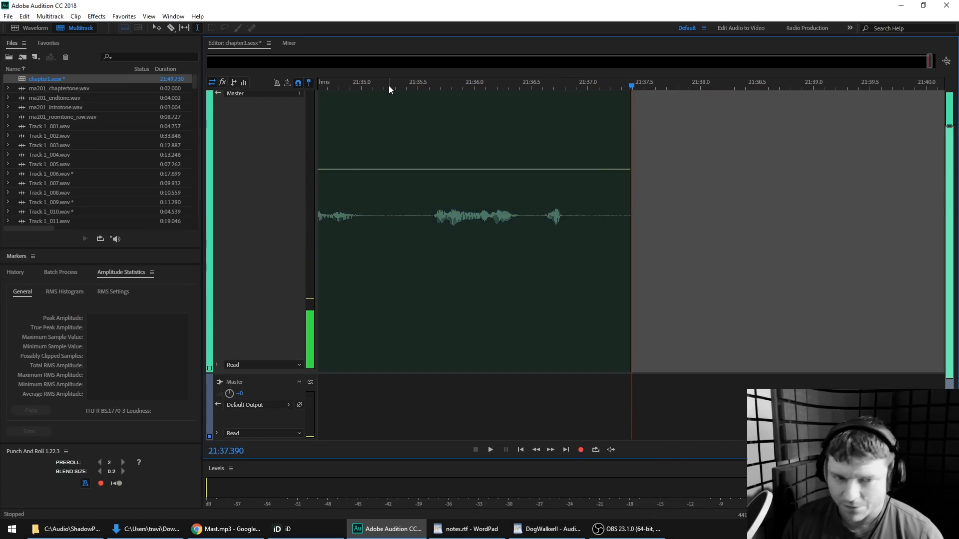
click(392, 85)
key(shift+space)
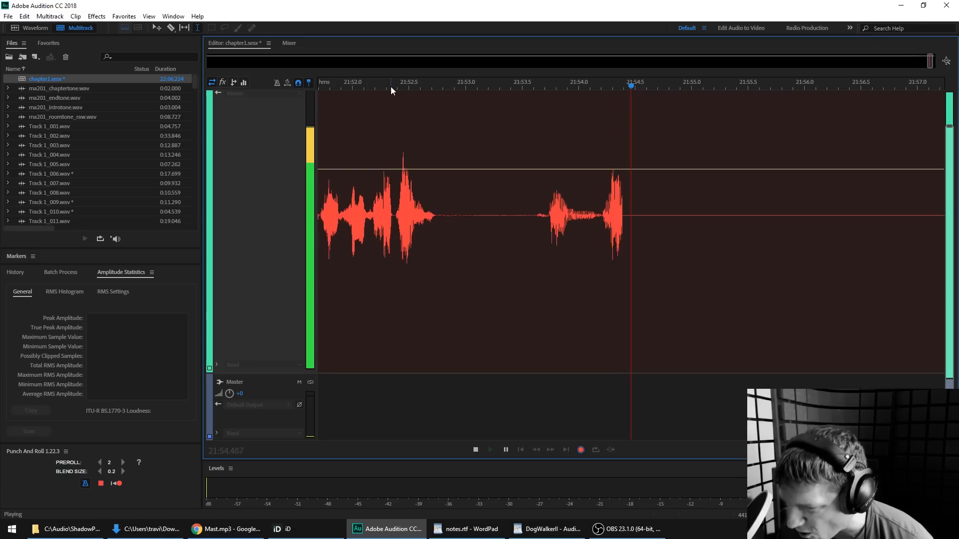
Stop the take at about 21:55.9, punch in to replace its last phrase, and retake the line that follows
key(space)
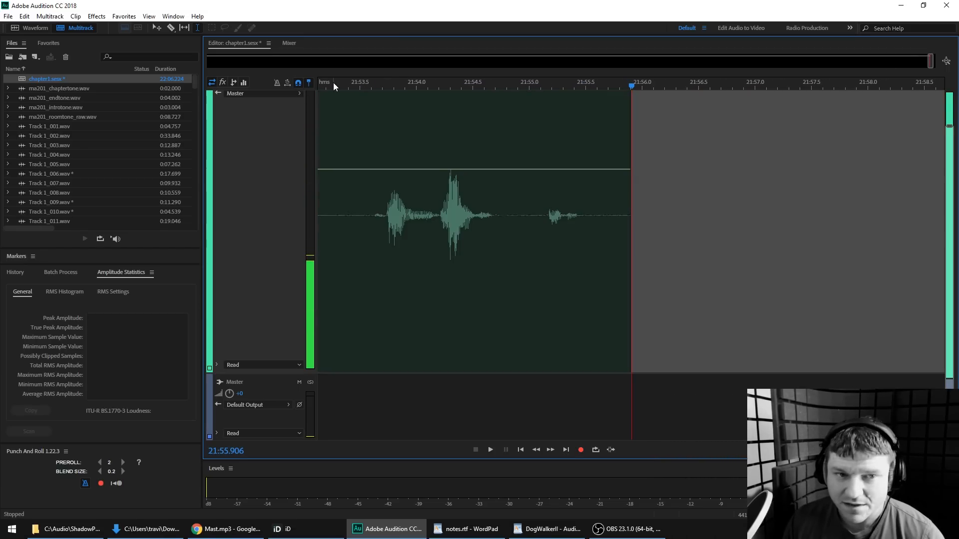
key(shift+space)
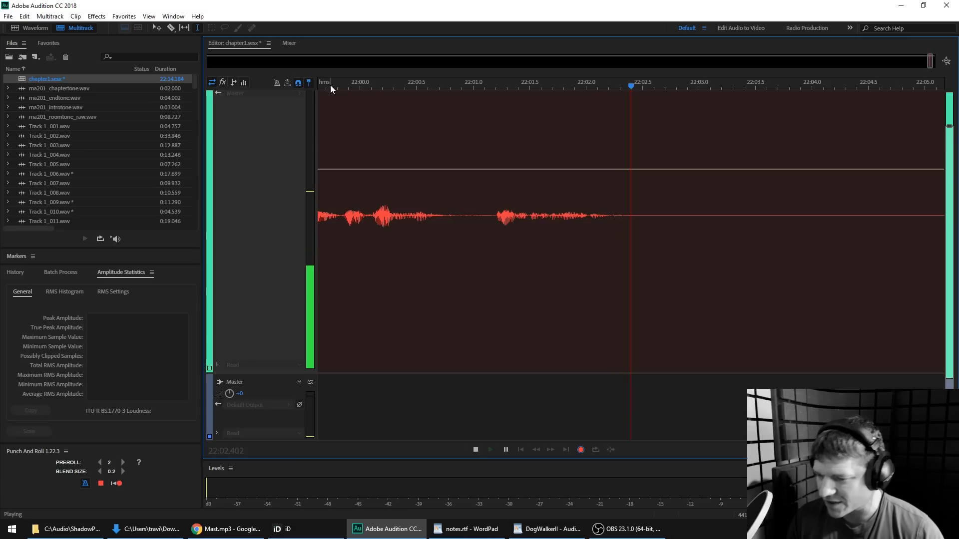
key(shift+space)
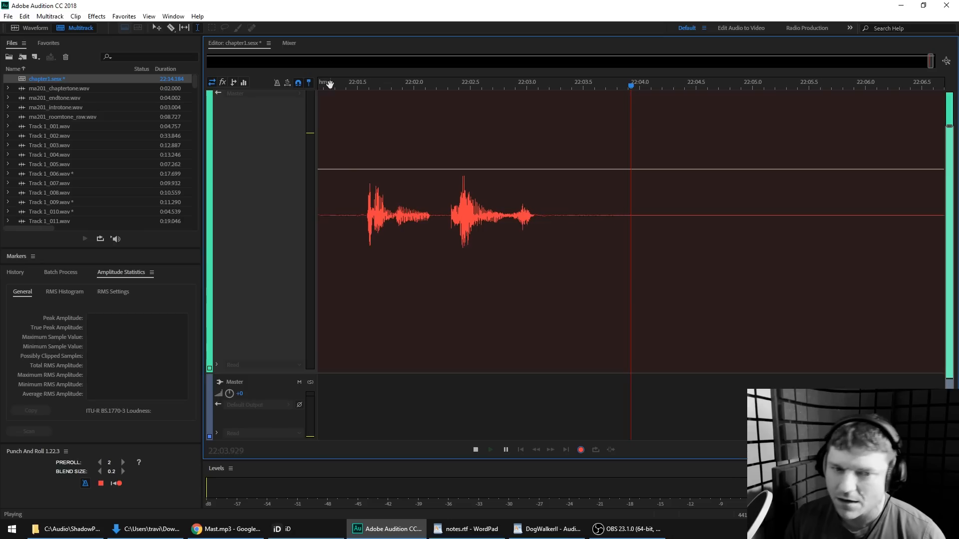
Stop the take and re-record the narration on Track 1 with a punch-in from 22:01.578
key(space)
scroll(459, 87, up, 3)
click(423, 86)
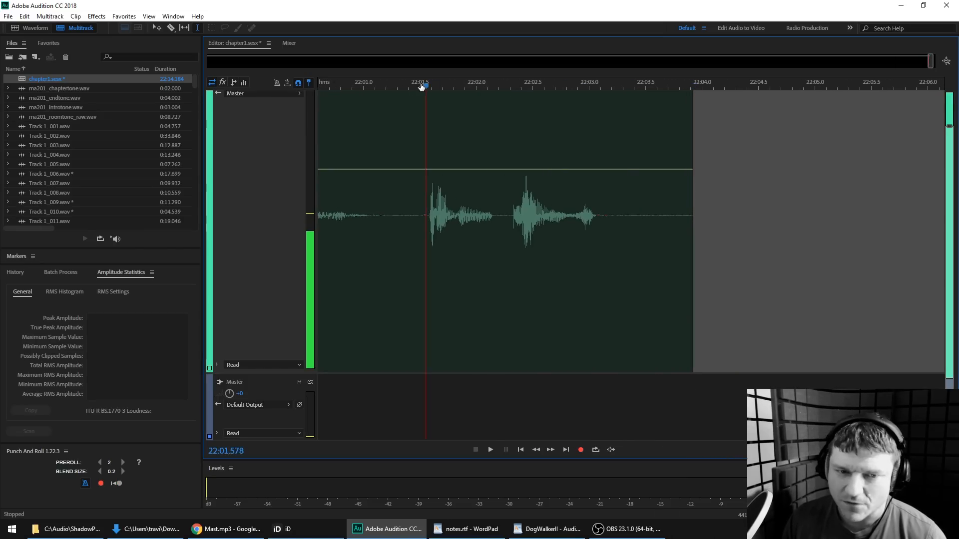
key(shift+space)
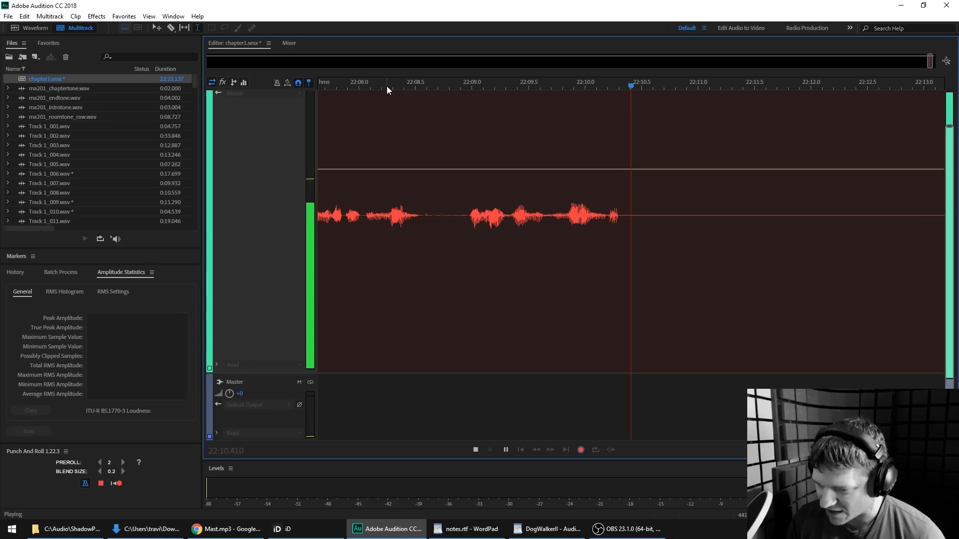
Stop the take, punch in from 22:10.789, and record the next lines up to about 22:17
key(space)
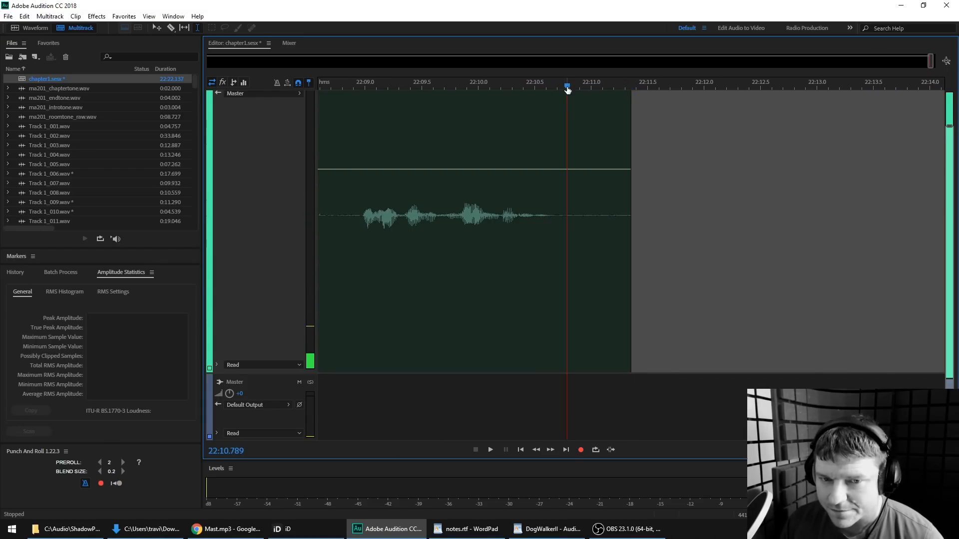
key(shift+space)
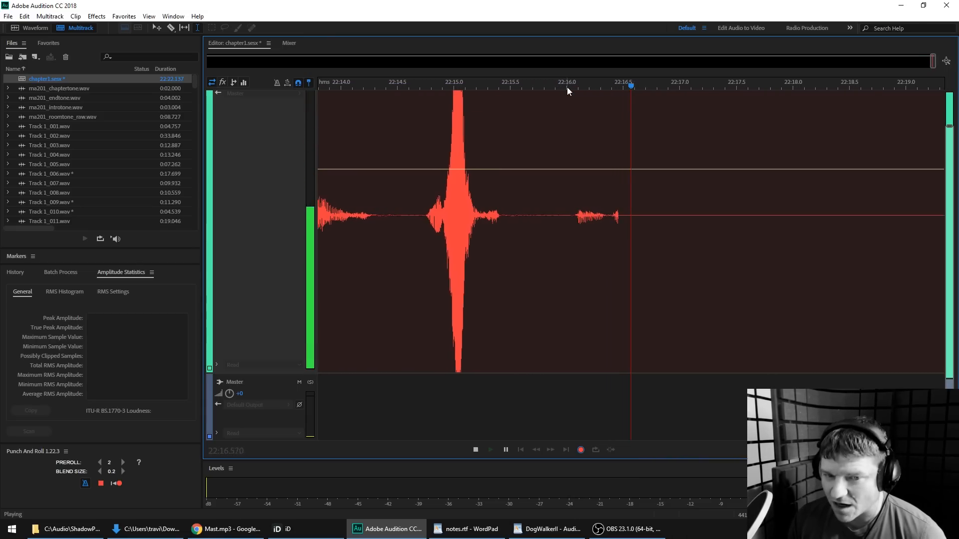
key(space)
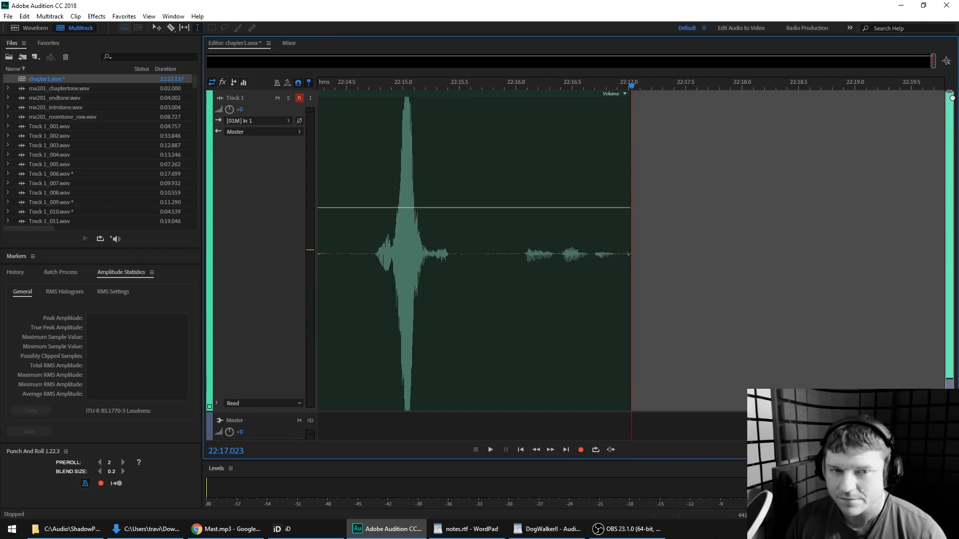
Try punch-in retakes from about 22:14.3 on Track 1 and undo them
key(shift+space)
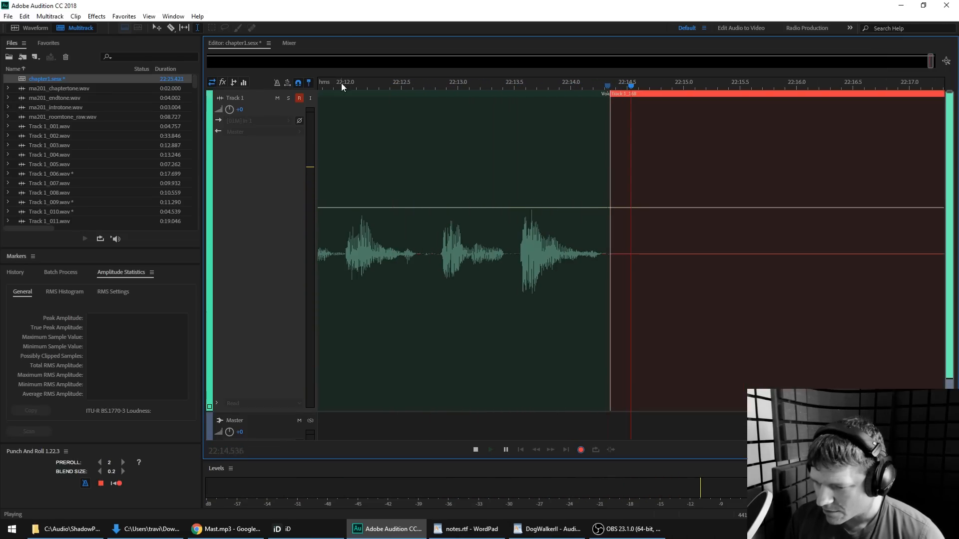
key(shift+space)
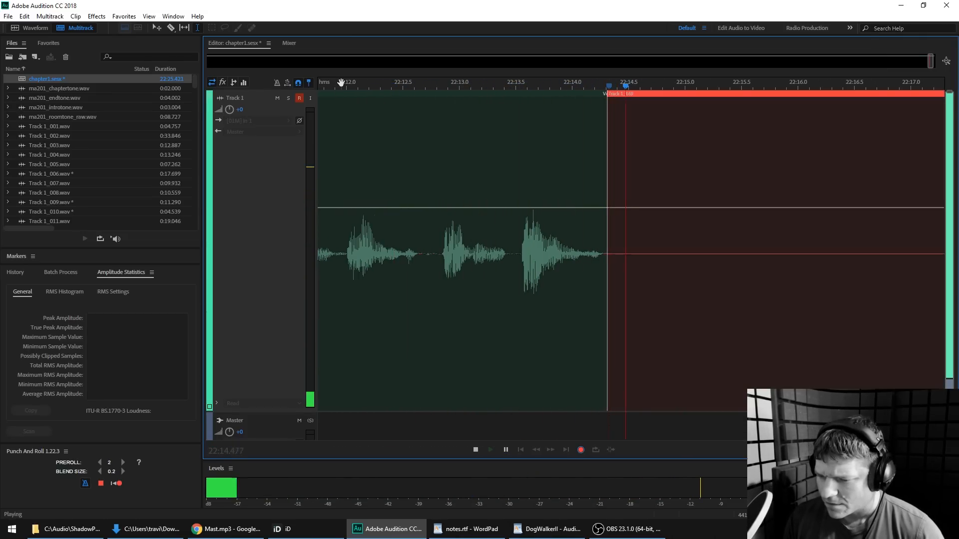
key(space)
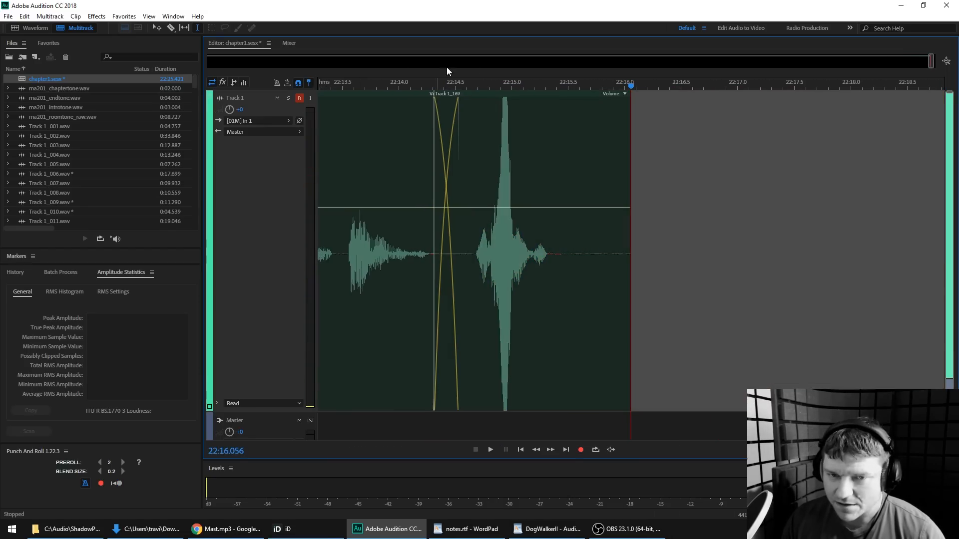
scroll(577, 83, down, 5)
key(ctrl+z)
key(ctrl+z)
key(ctrl+z)
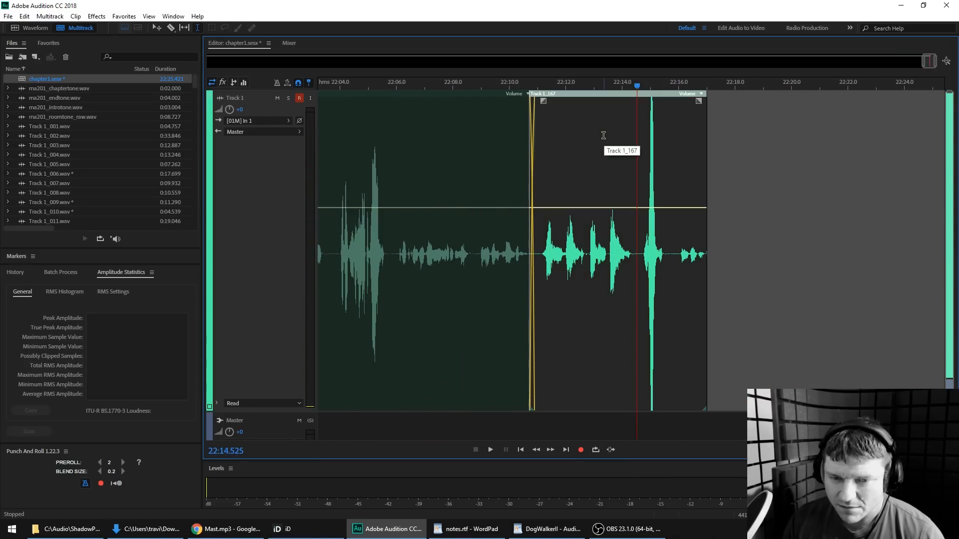
Open the Track 1_167 clip in the Waveform editor and auto-heal the click in the pause at about 22:12.7
double_click(601, 136)
click(297, 149)
key(space)
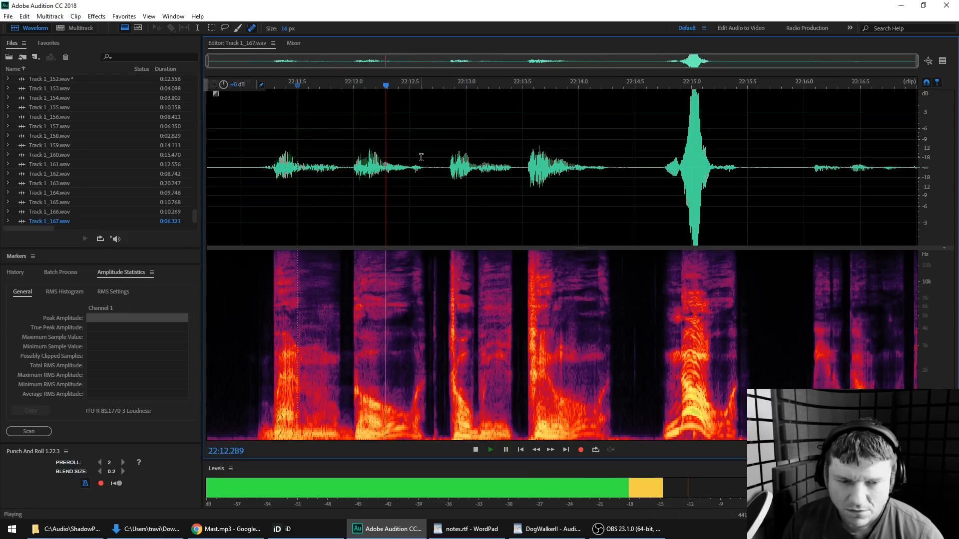
key(space)
scroll(423, 157, up, 2)
drag(431, 154, 466, 154)
key(ctrl+u)
Play back the healed passage and leave the playhead in the pause at 22:14.429
click(252, 144)
key(space)
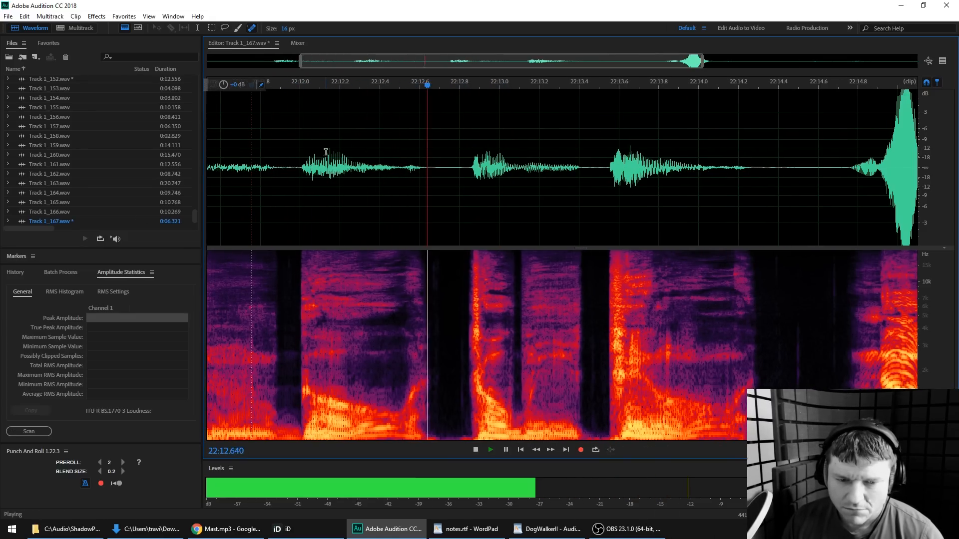
scroll(330, 151, down, 2)
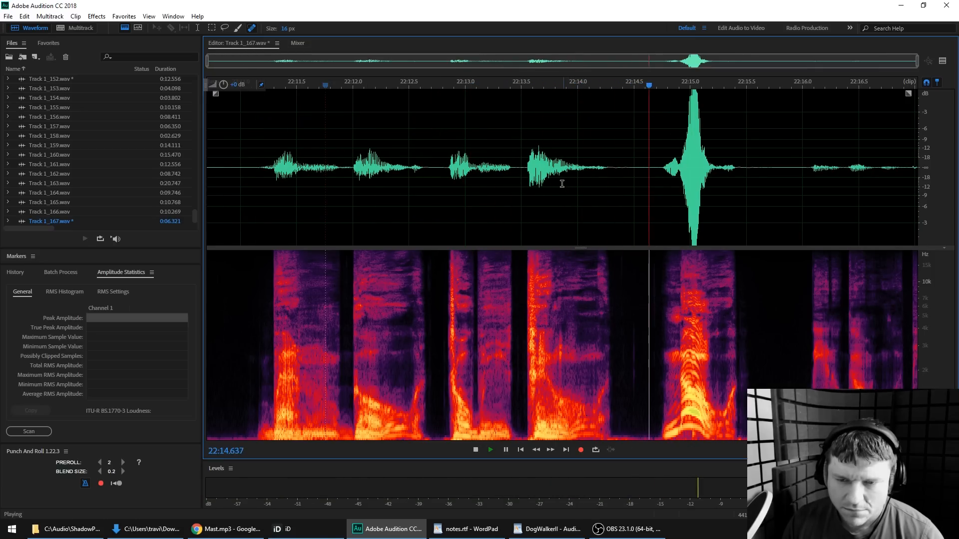
click(638, 156)
key(space)
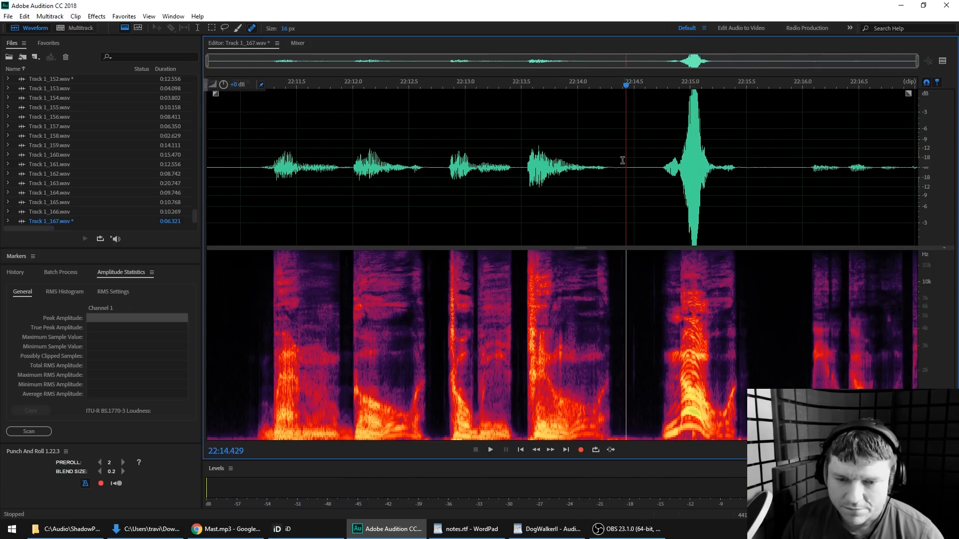
Return to the multitrack session and save it together with all changed audio files
click(80, 29)
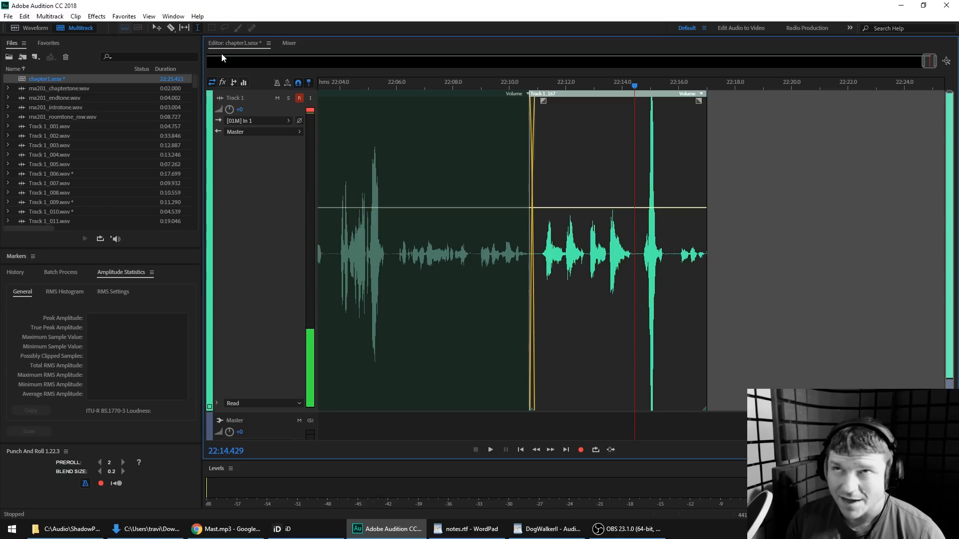
key(ctrl+s)
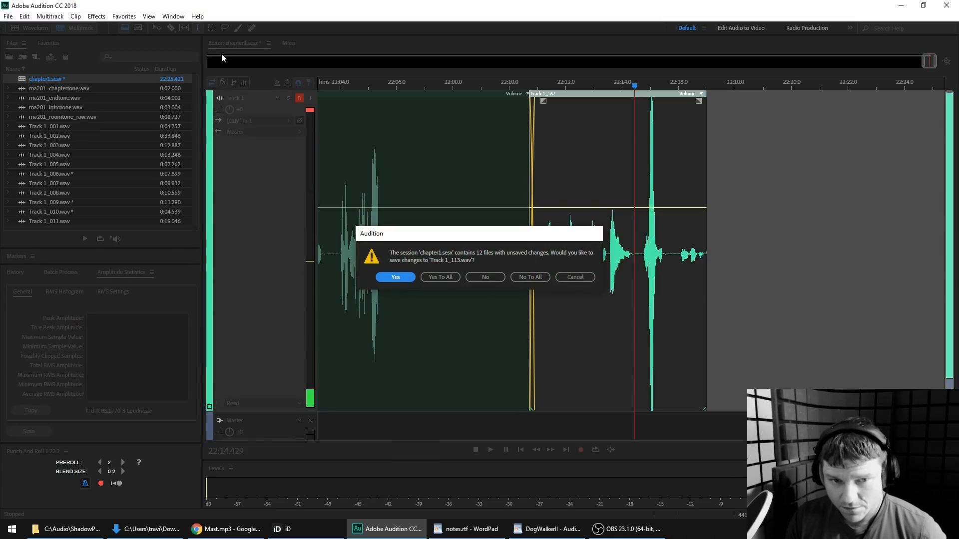
click(441, 278)
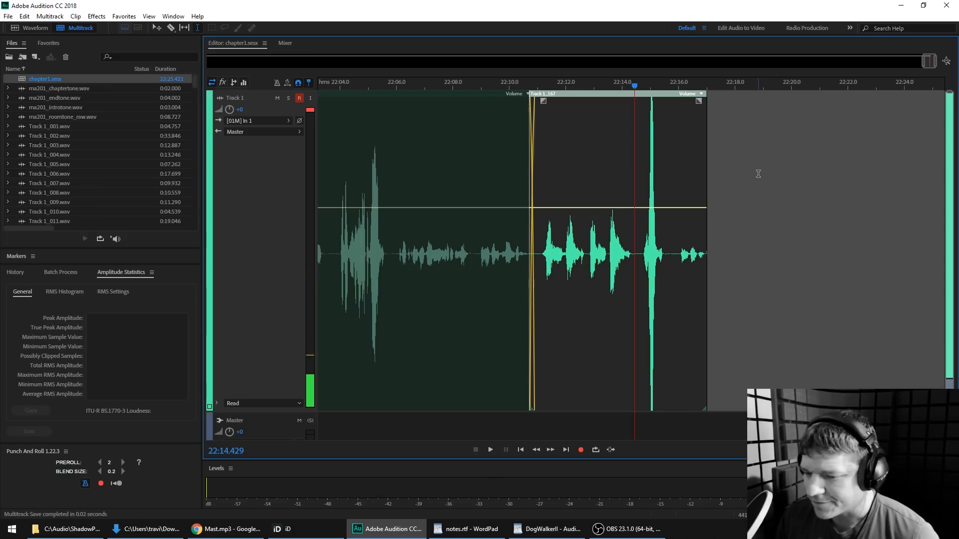
Record new narration from 22:14.429, stop it, and punch in a retake from 22:22.011
key(shift+space)
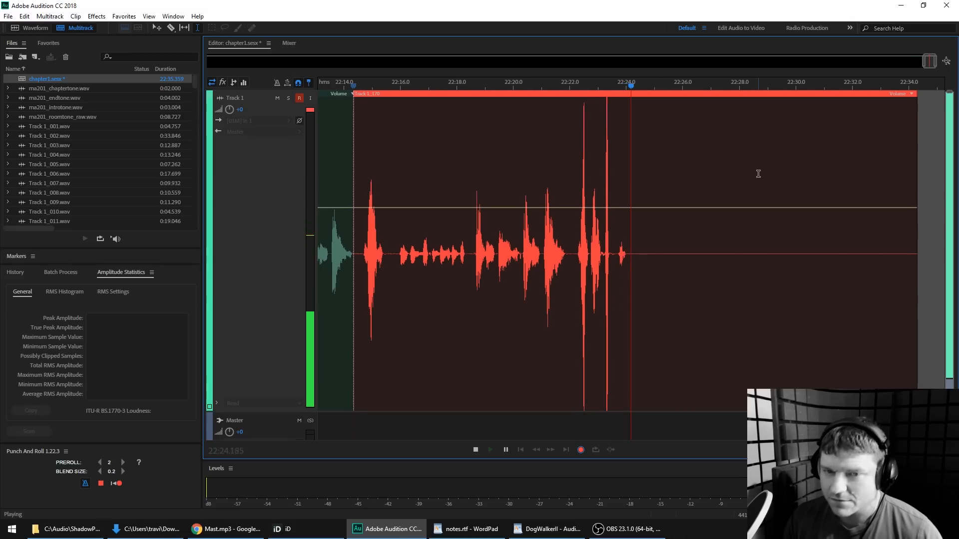
key(space)
scroll(574, 86, up, 4)
click(553, 90)
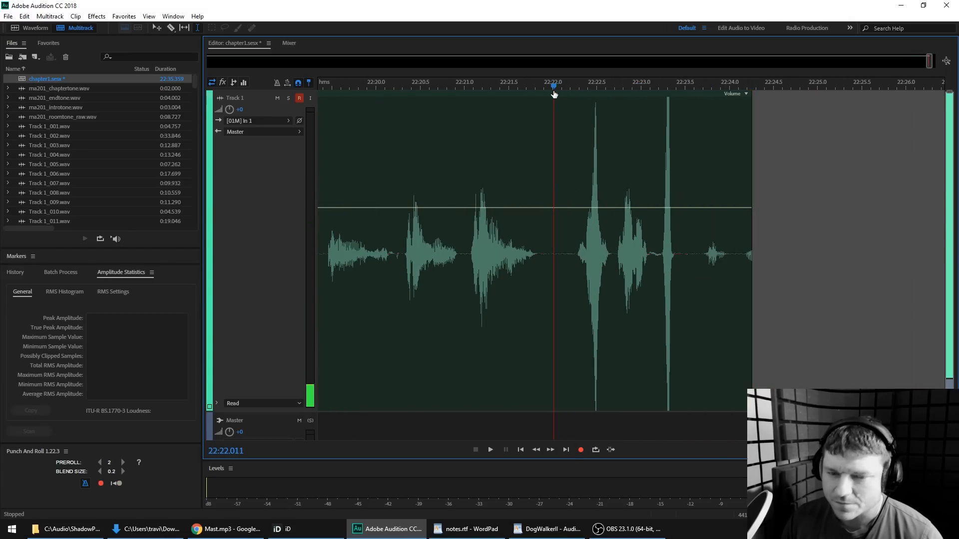
key(shift+space)
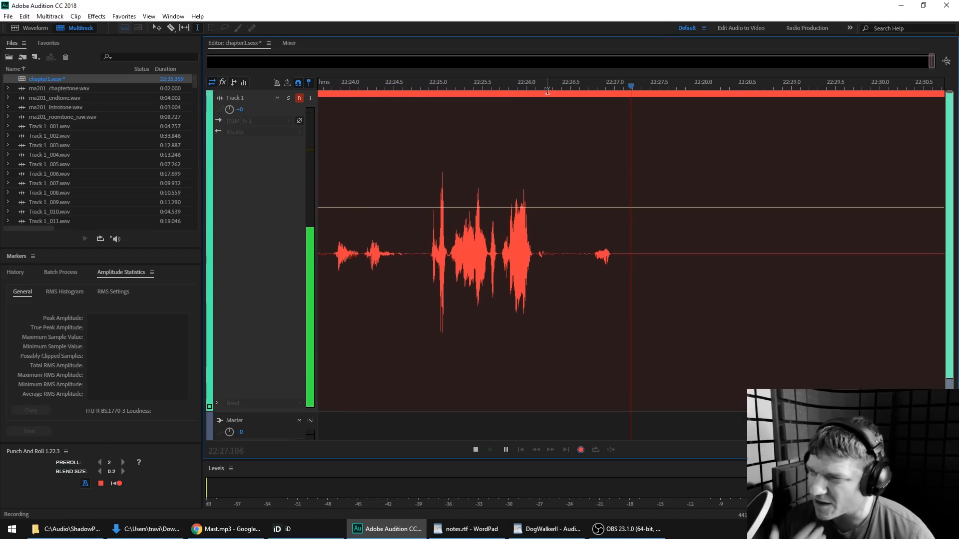
Retake the latest phrase, stop recording, and punch in once more in the pause at about 22:29
key(shift+space)
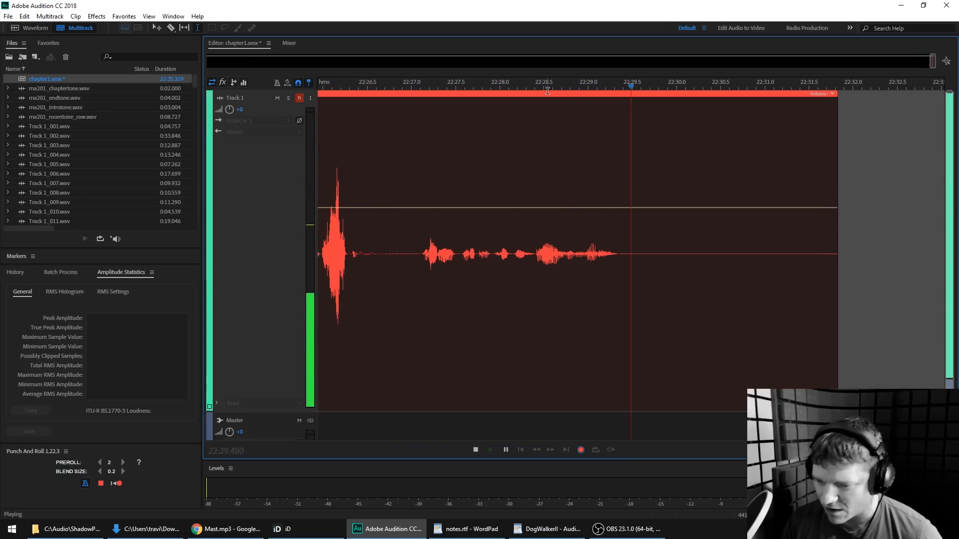
key(space)
click(588, 84)
key(shift+space)
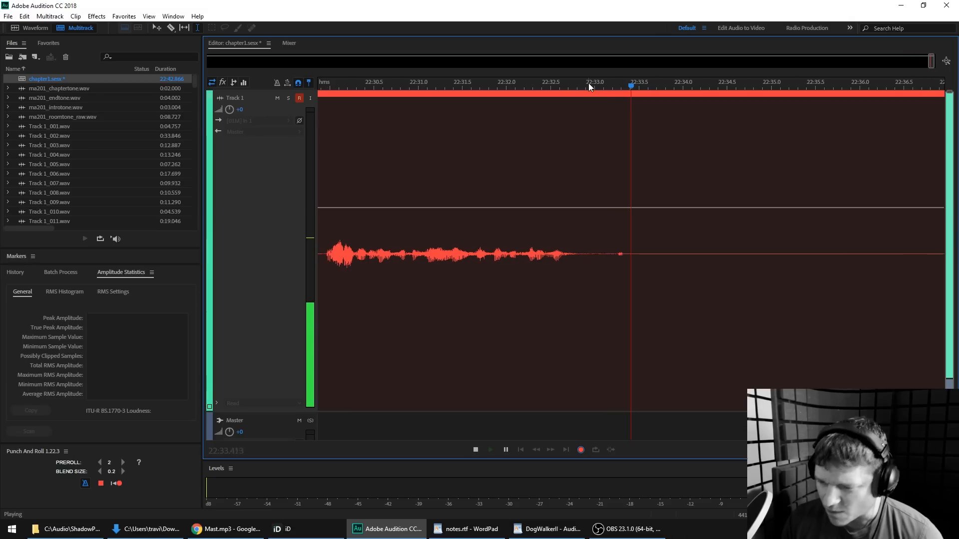
Record another retake, stop it, and punch in from the pause at 22:32.696 to continue the narration
key(shift+space)
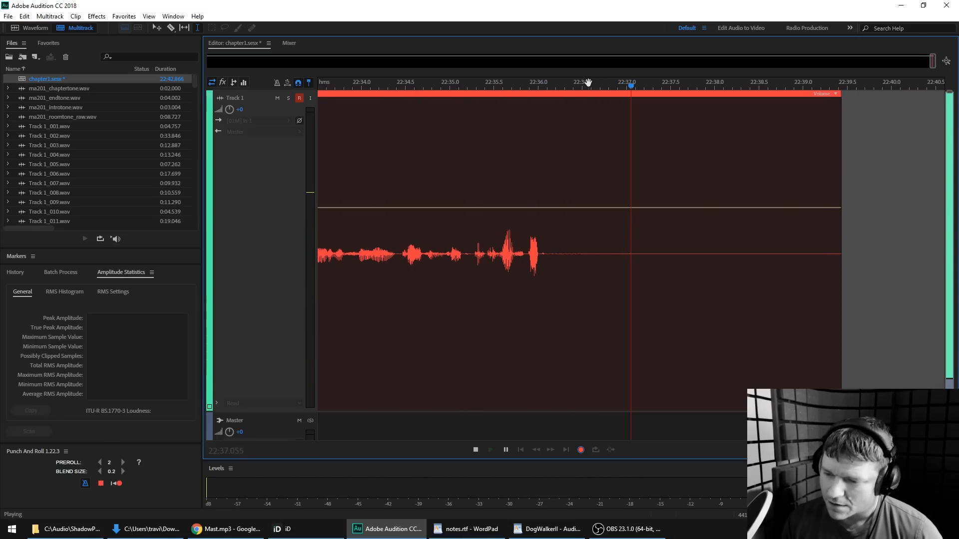
key(space)
scroll(610, 83, down, 3)
scroll(426, 83, up, 4)
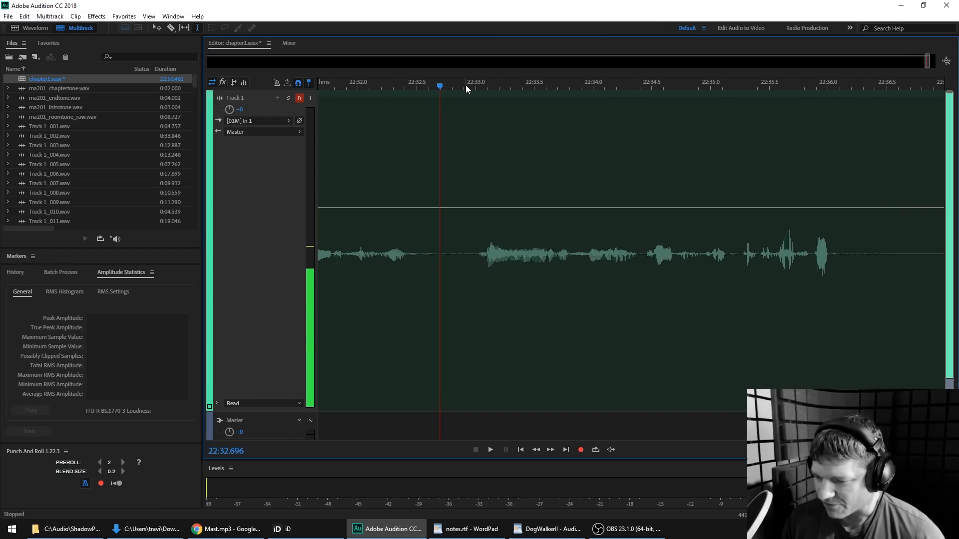
key(shift+space)
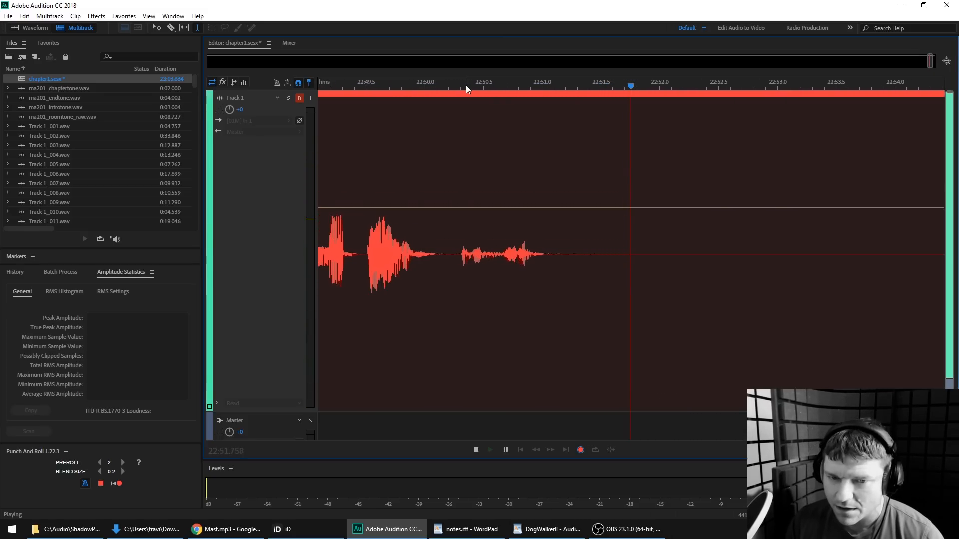
Stop the take and re-record the closing lines with a punch-in from 22:47.404
key(space)
scroll(540, 87, down, 4)
scroll(417, 85, up, 3)
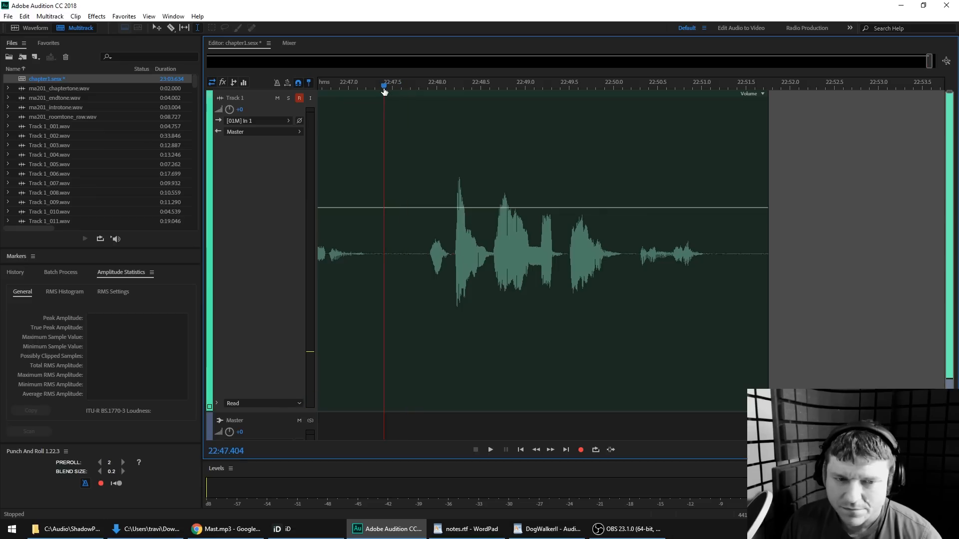
key(shift+space)
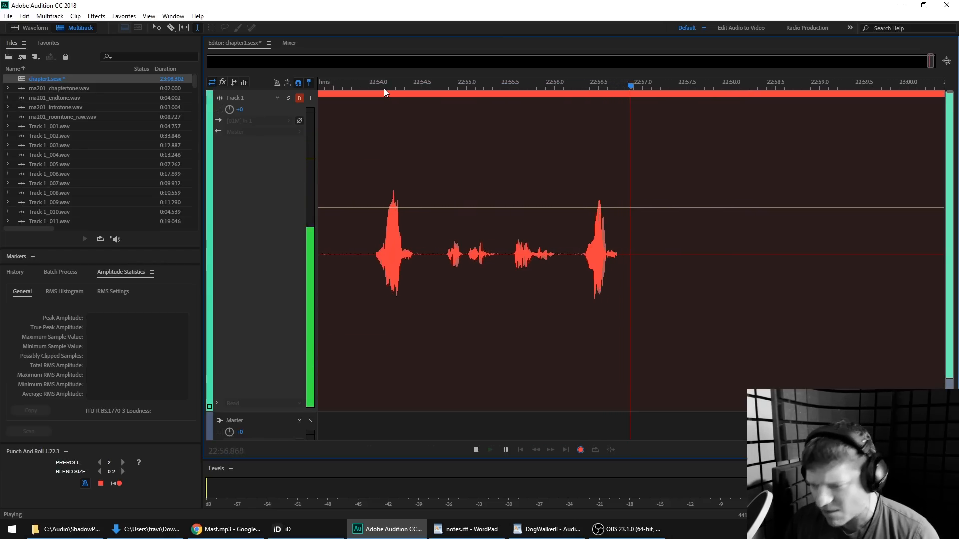
Stop the take at about 22:58, move the playhead back, and start a punch-in from about 22:54.6
key(space)
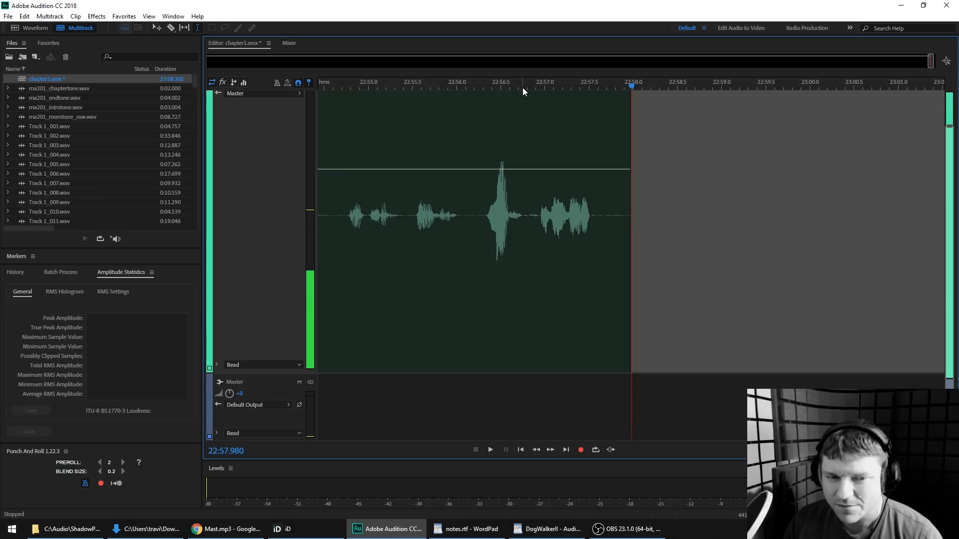
scroll(505, 83, down, 2)
scroll(433, 84, up, 3)
drag(415, 86, 375, 92)
key(shift+space)
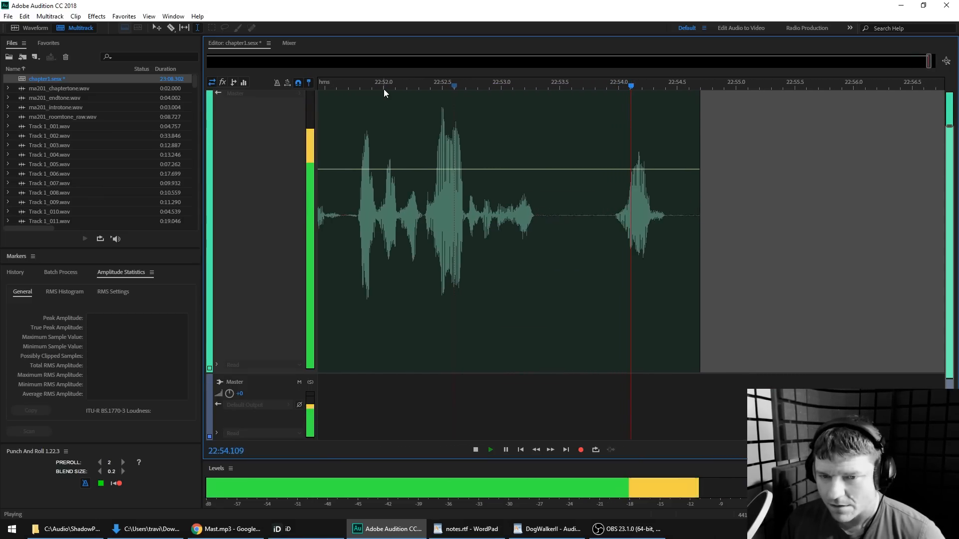
Restart the punch-in, record the narration up to about 23:05.3, and stop recording
key(space)
key(shift+space)
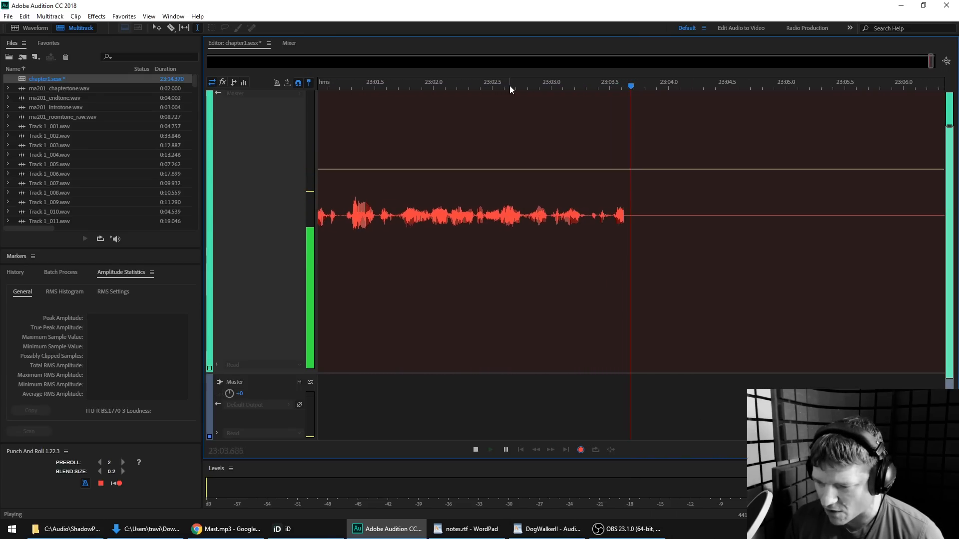
key(space)
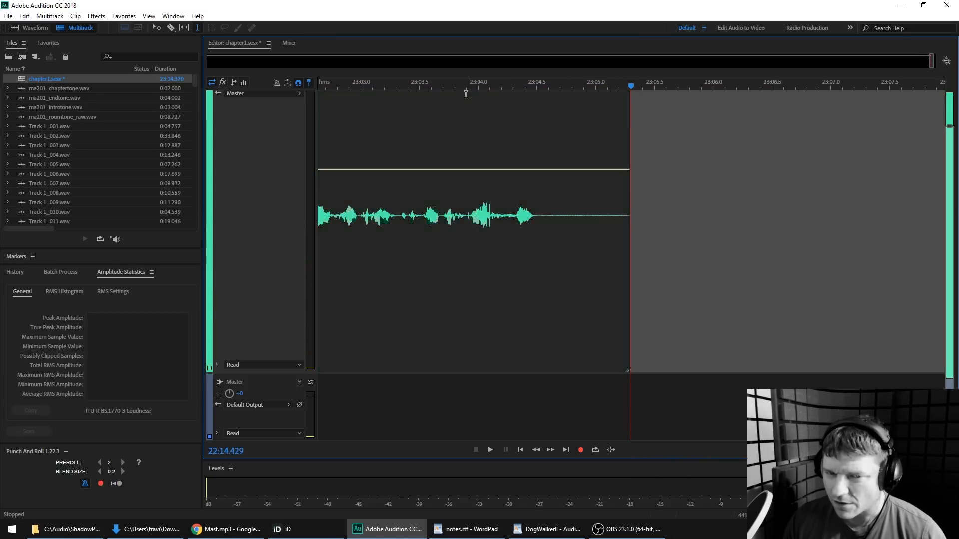
Open the Track 1_178 recording for waveform editing and repair the noise in the short pause around 23:00.2
scroll(490, 158, up, 4)
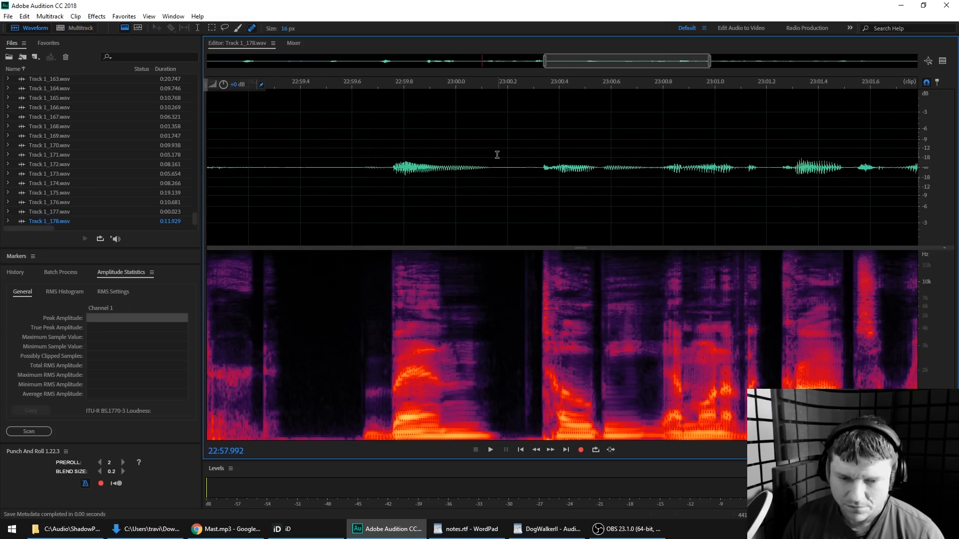
click(496, 154)
key(space)
key(space)
drag(510, 155, 539, 147)
key(ctrl+u)
scroll(537, 146, down, 5)
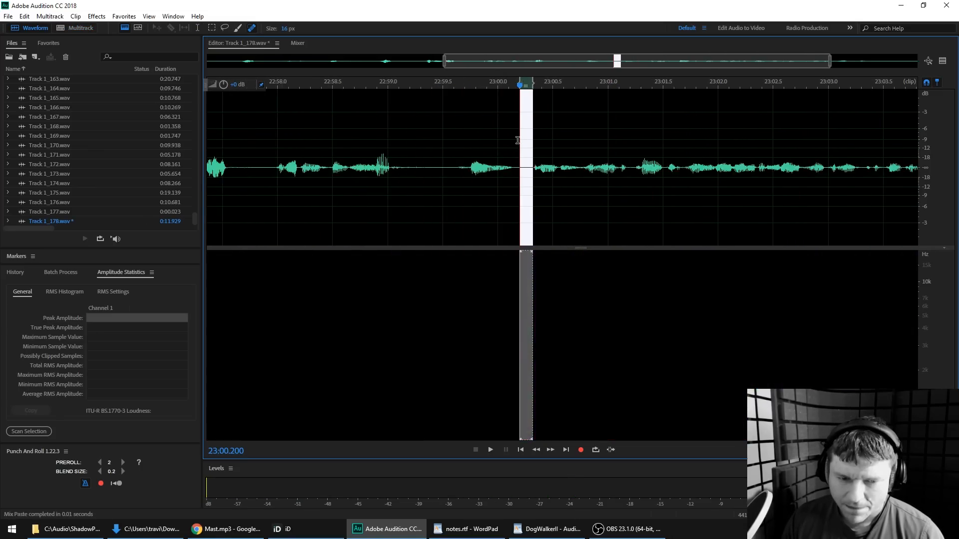
Play back the repaired recording from about 22:58, and again from 22:57.049, to check for remaining noises
click(276, 142)
key(space)
scroll(354, 146, up, 3)
key(space)
click(496, 160)
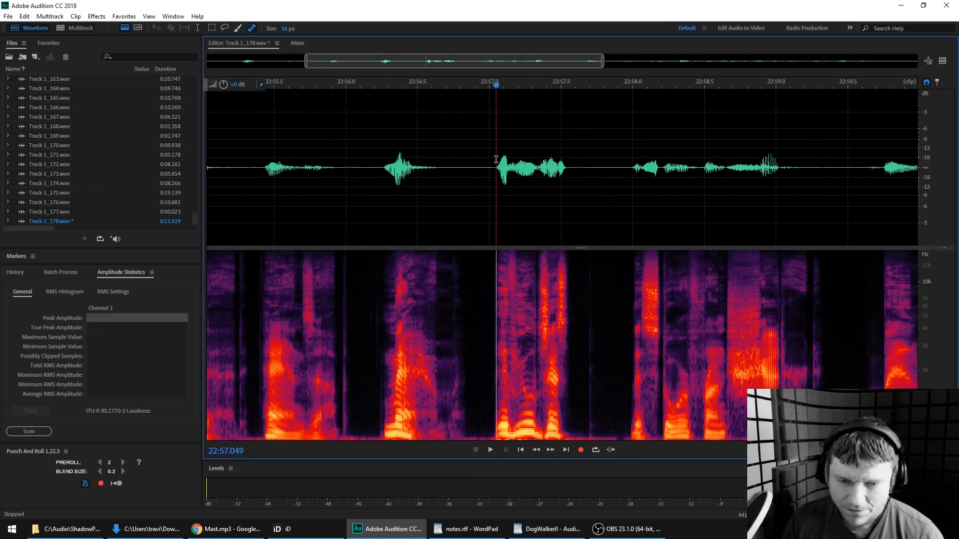
key(space)
key(space)
Select the pause between about 22:57.6 and 22:58.0, and listen to the recording from about 22:56.7 onward
click(574, 164)
drag(575, 164, 632, 164)
click(443, 145)
key(space)
scroll(443, 145, down, 3)
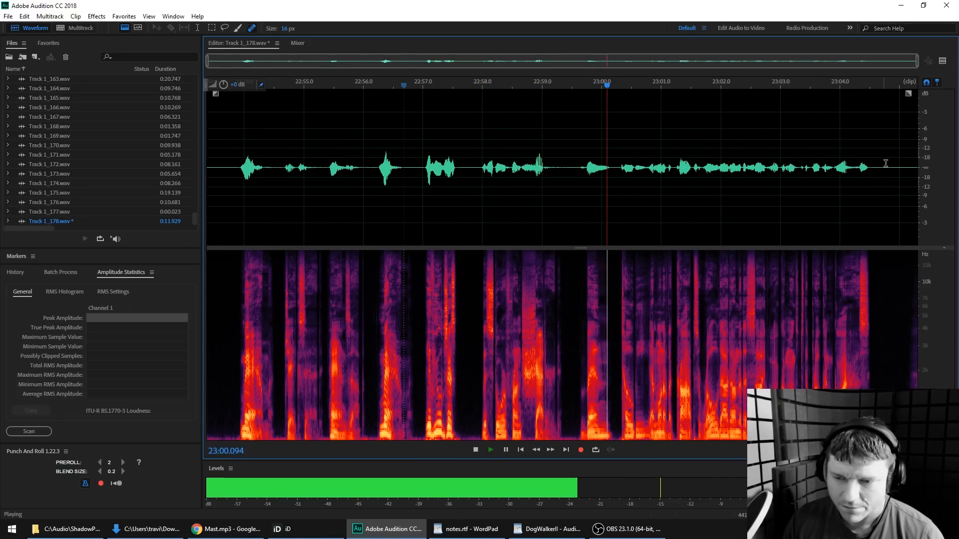
scroll(888, 162, up, 2)
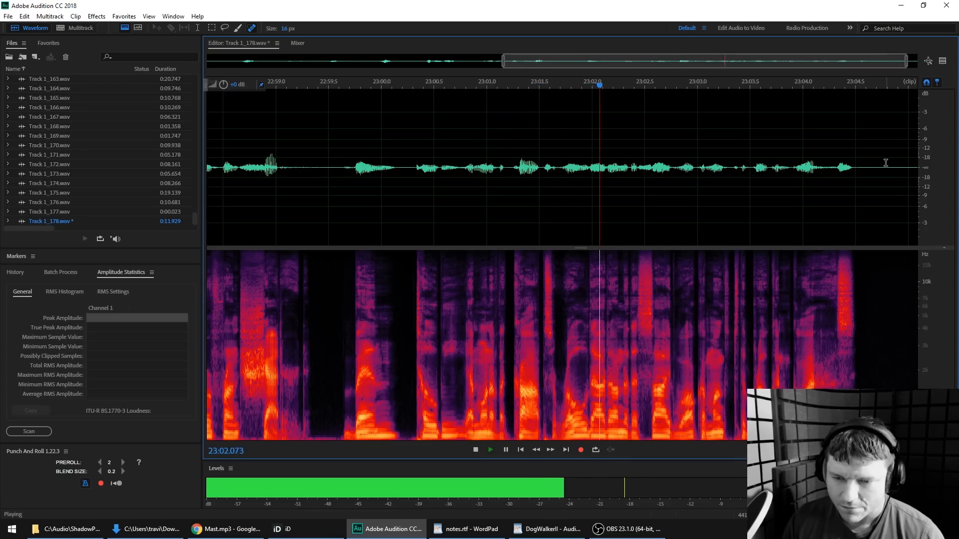
Stop playback at 23:04.792, return to the multitrack session, and punch in from there, recording narration up to about 23:25.4
click(885, 163)
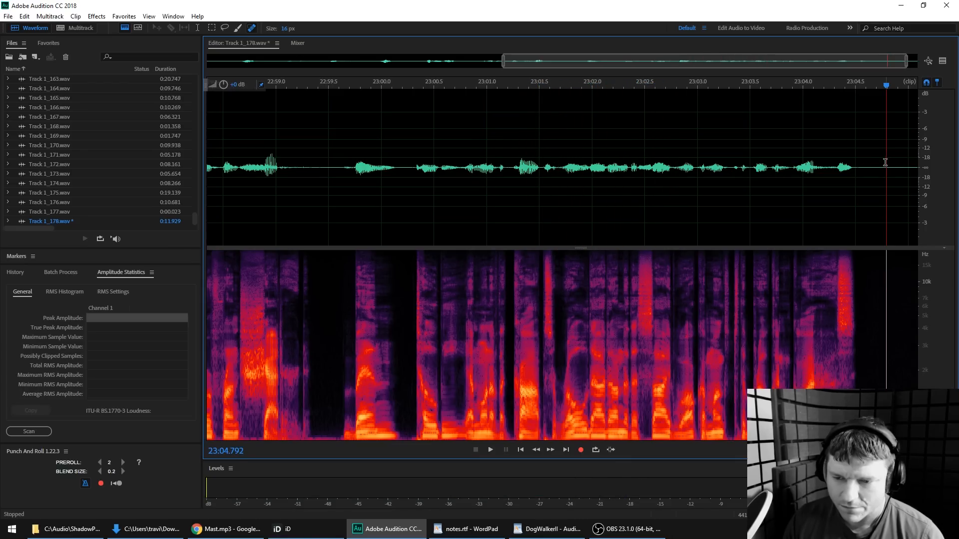
click(74, 33)
key(shift+space)
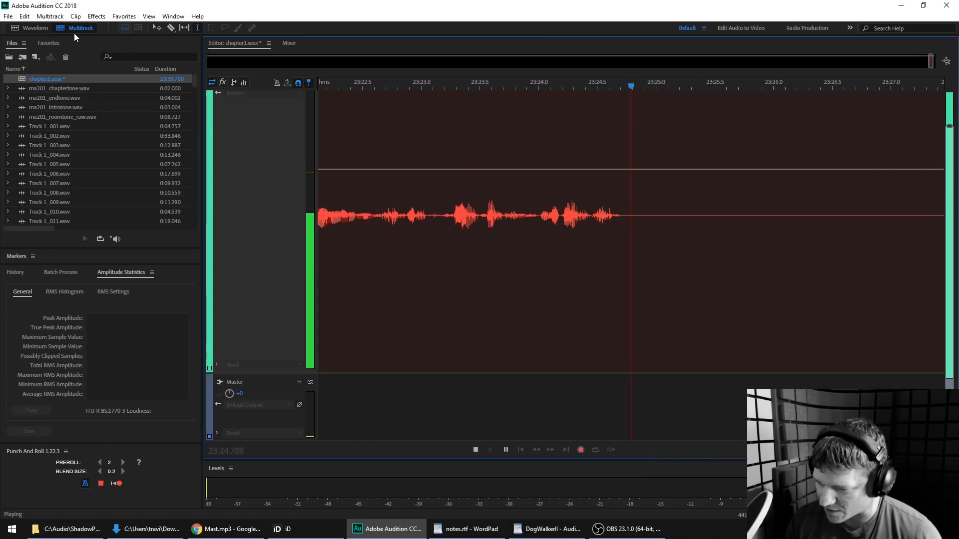
key(space)
Re-record the last lines with a punch-in from about 23:20.1 and stop the take at about 23:27.6
scroll(520, 81, down, 3)
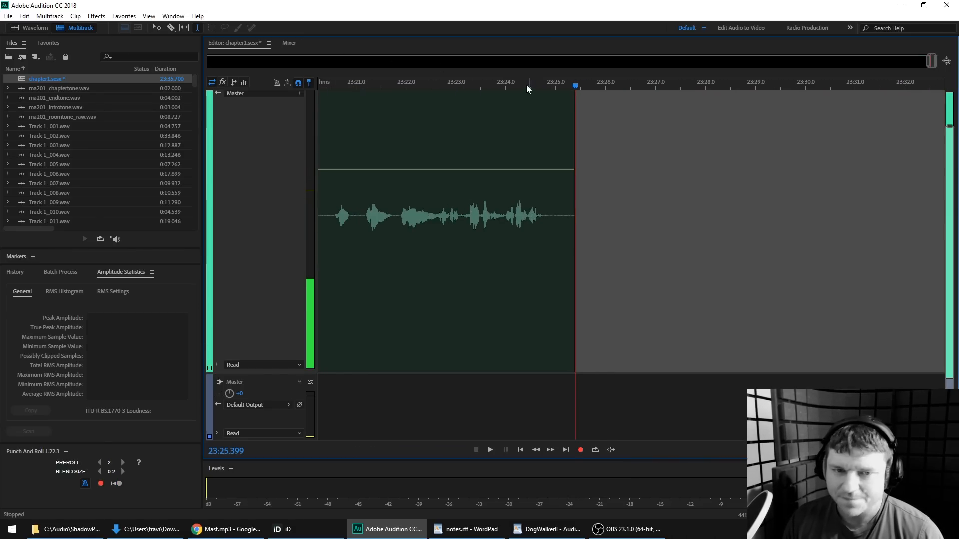
scroll(413, 84, up, 3)
click(432, 85)
key(shift+space)
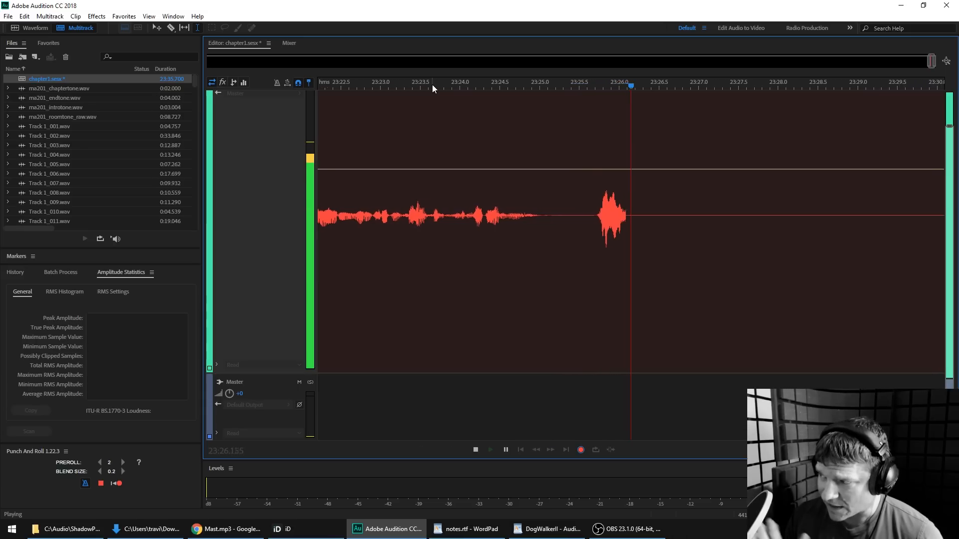
key(space)
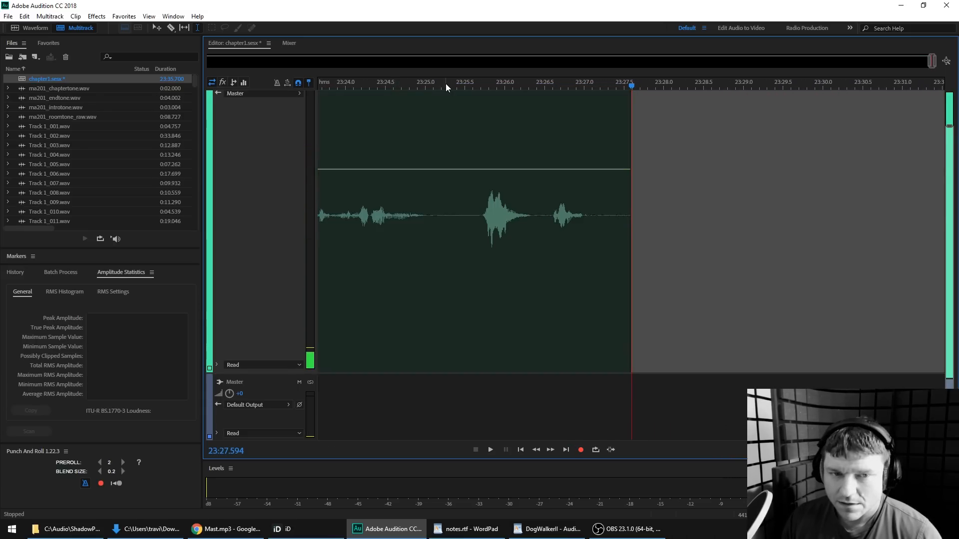
Retake the line from about 23:25.1, and punch in from about 23:31.3 to record the narration up to about 23:45.6
key(shift+space)
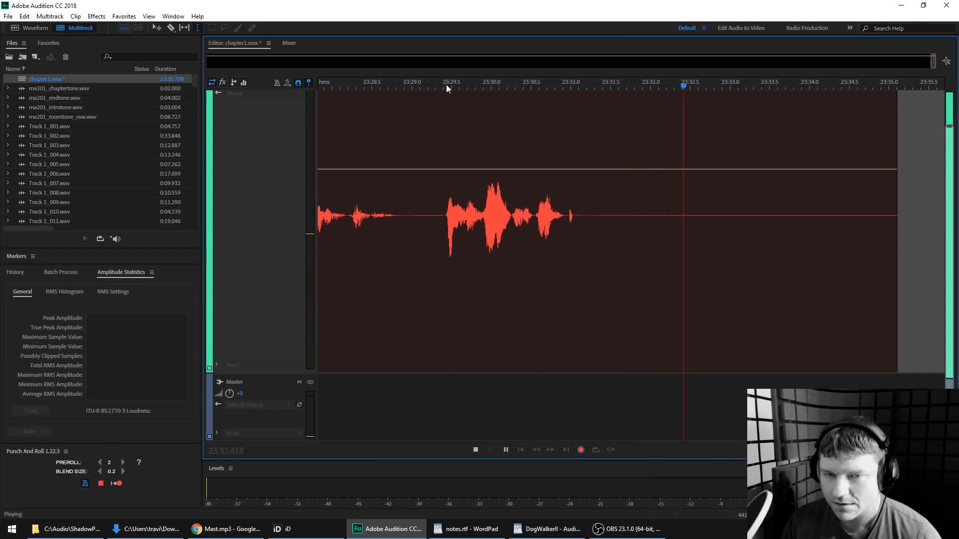
key(space)
click(594, 86)
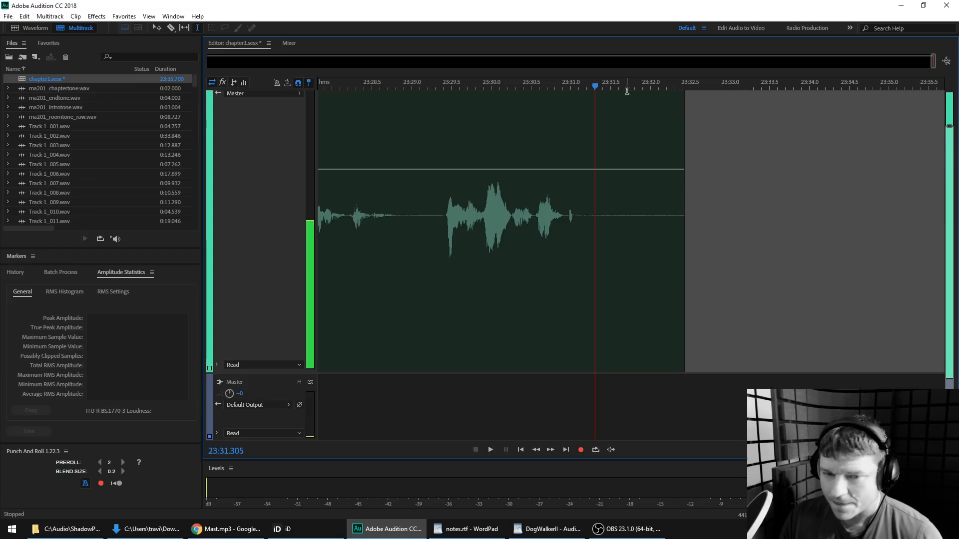
click(598, 117)
key(shift+space)
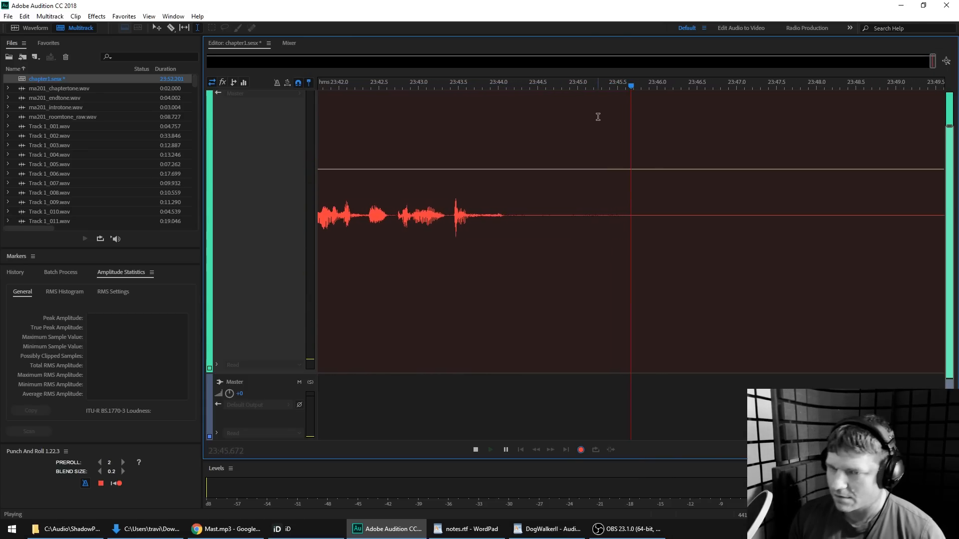
key(space)
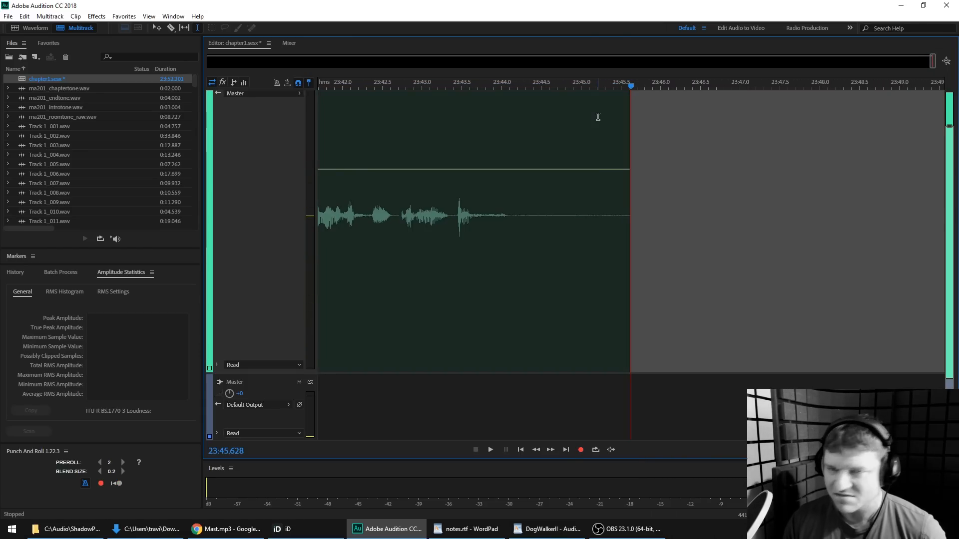
Look over the full recorded chapter and save the chapter1.sesx session, including the changes to Track 1_178.wav
scroll(549, 83, down, 10)
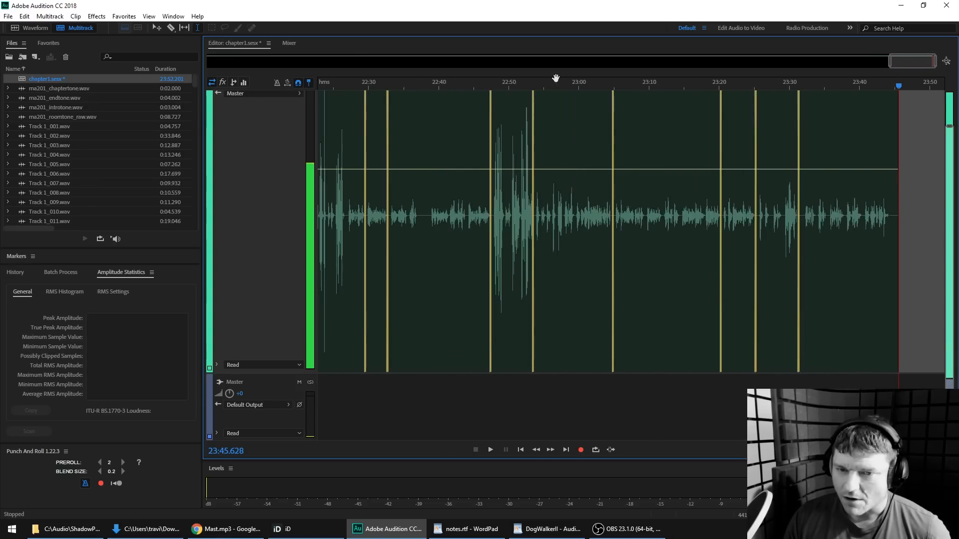
scroll(560, 79, down, 3)
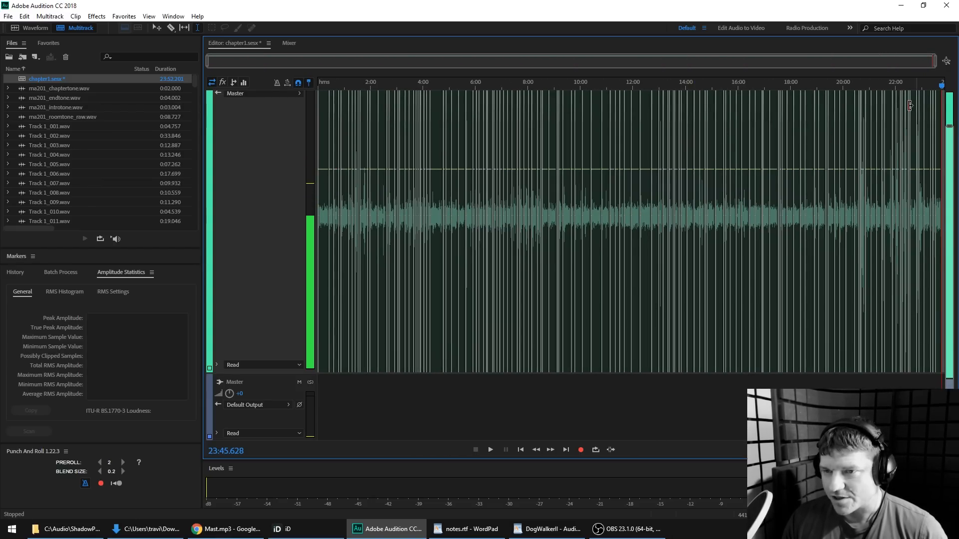
scroll(894, 71, up, 10)
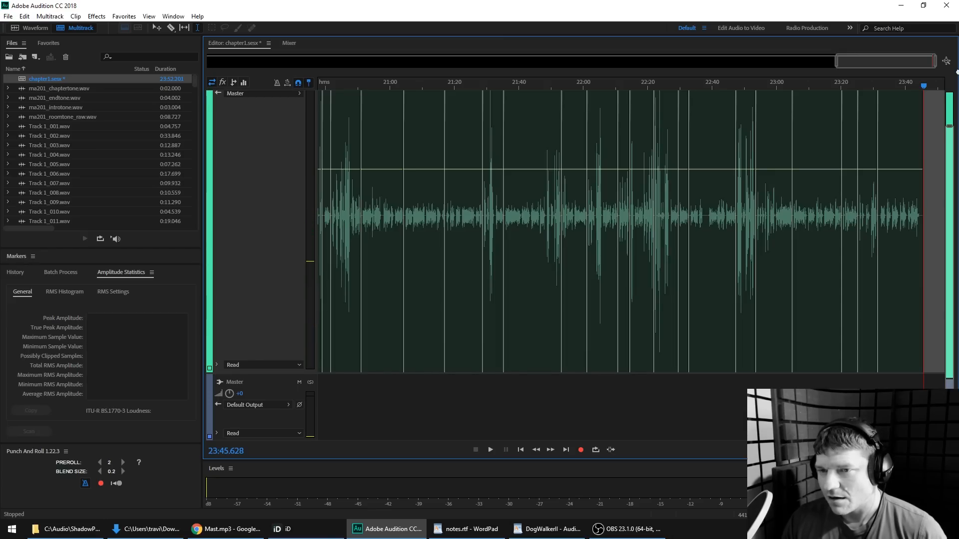
drag(885, 58, 301, 55)
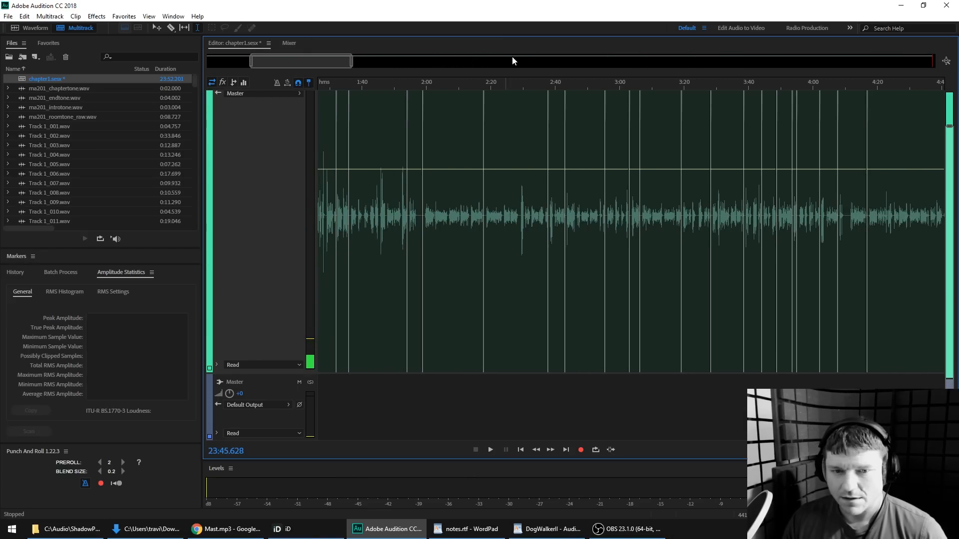
key(ctrl+s)
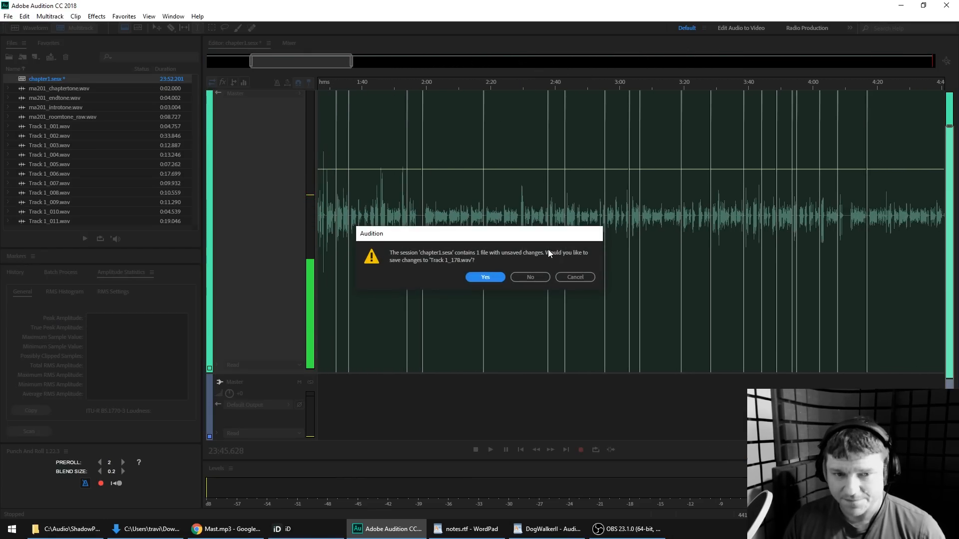
click(482, 277)
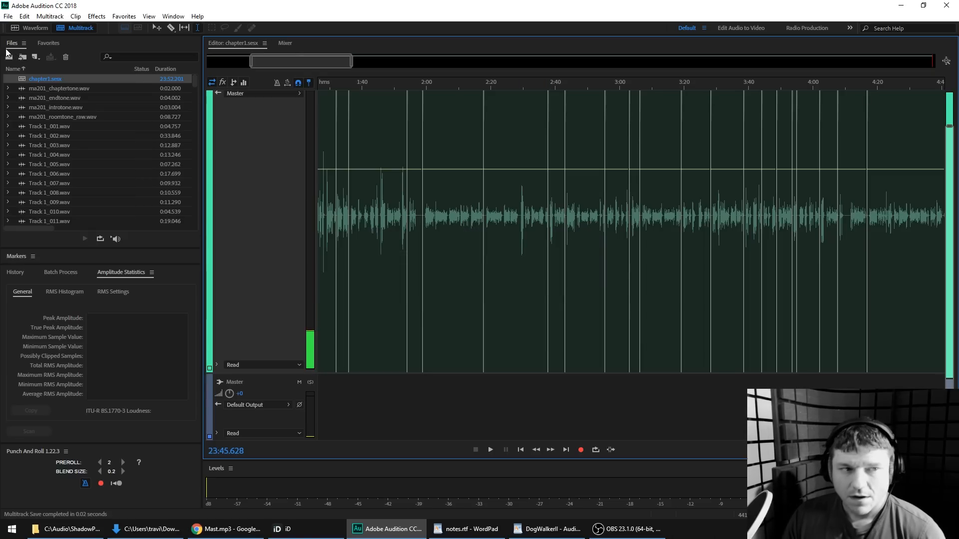
Export a multitrack mixdown of the entire session as chapter1_mixdown.wav to C:\Audio\ShadowPack in 32-bit mono Wave PCM
drag(194, 79, 201, 227)
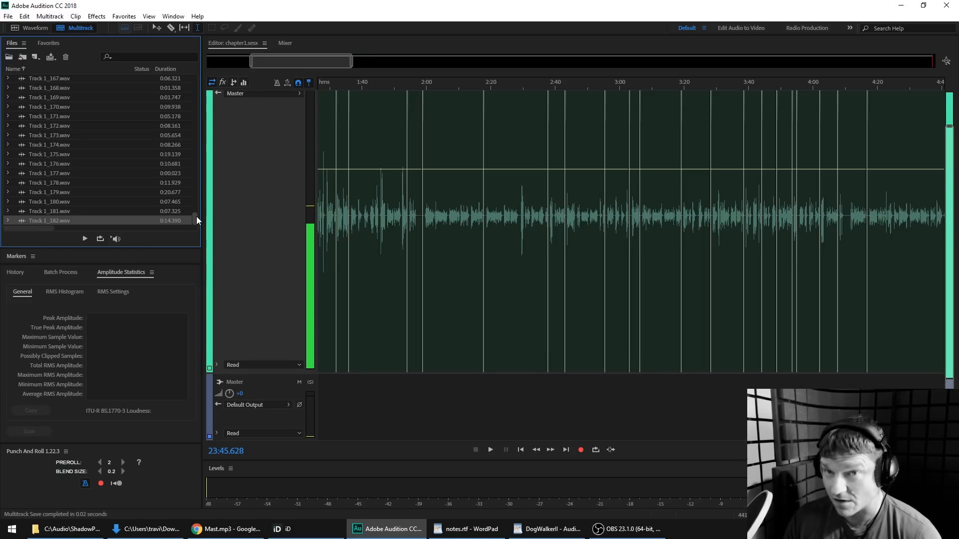
drag(196, 216, 196, 64)
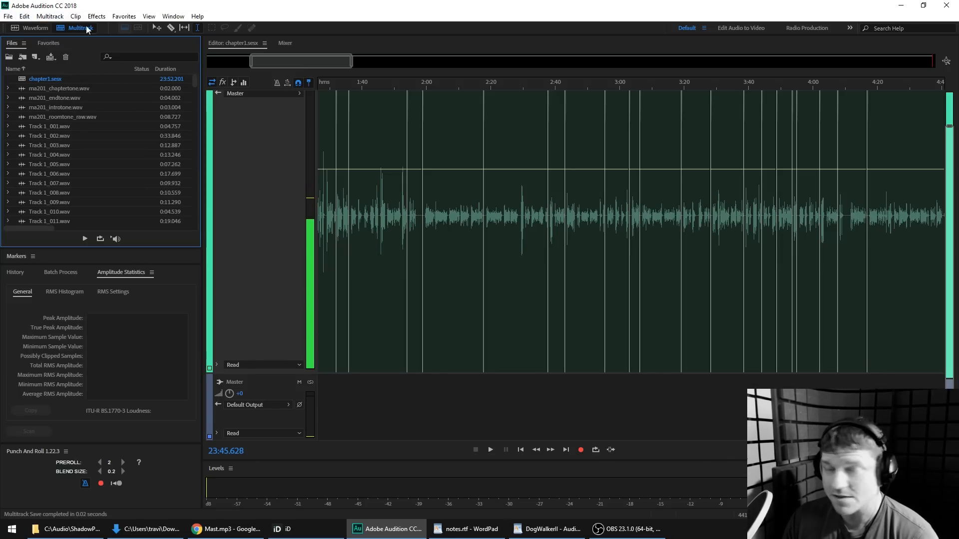
click(8, 16)
mouse_move(85, 208)
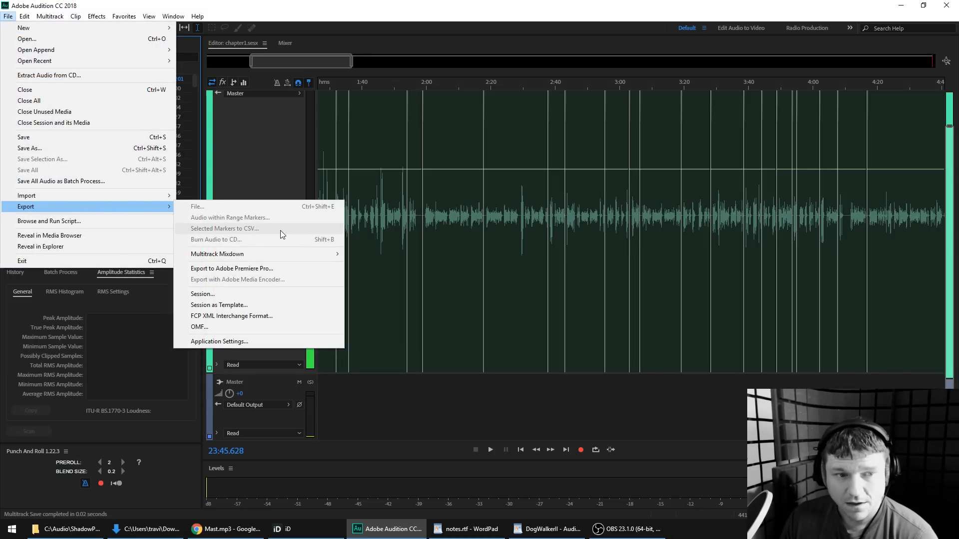
mouse_move(244, 254)
click(367, 265)
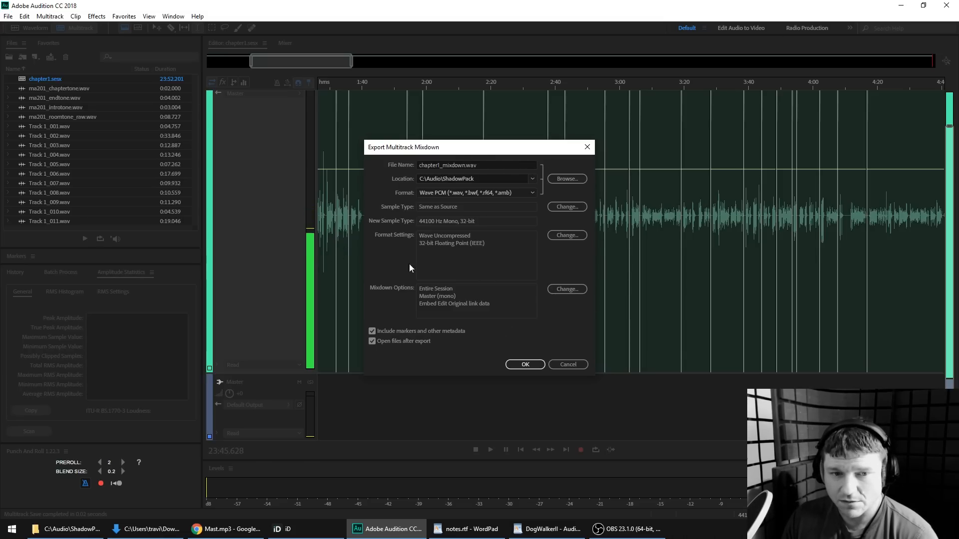
click(534, 367)
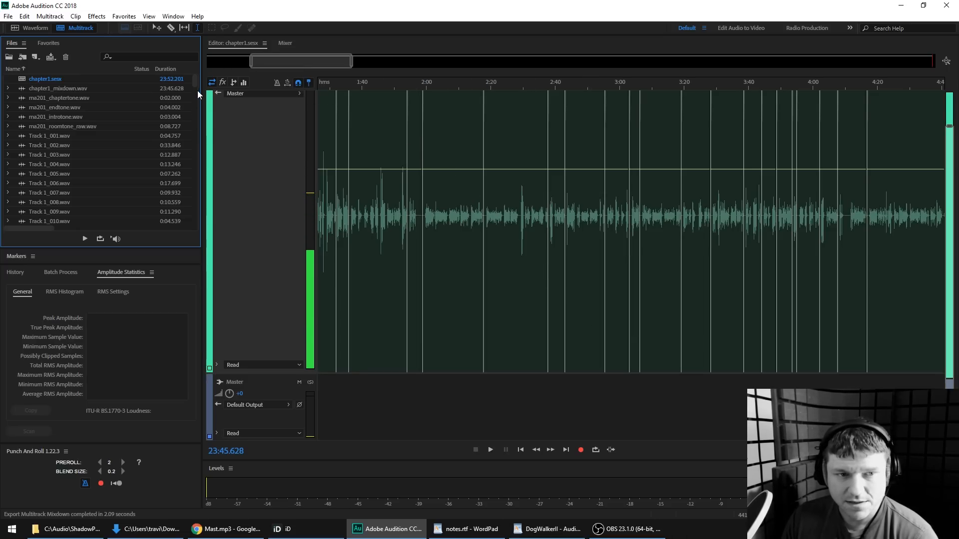
Close the chapter1.sesx session and all the individual recordings from Track 1_001.wav to Track 1_182.wav
right_click(45, 80)
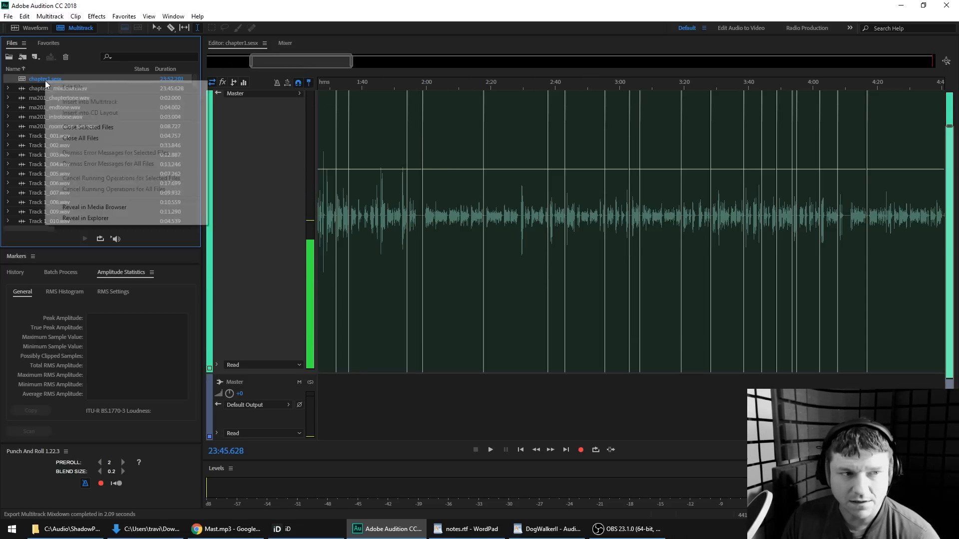
click(115, 128)
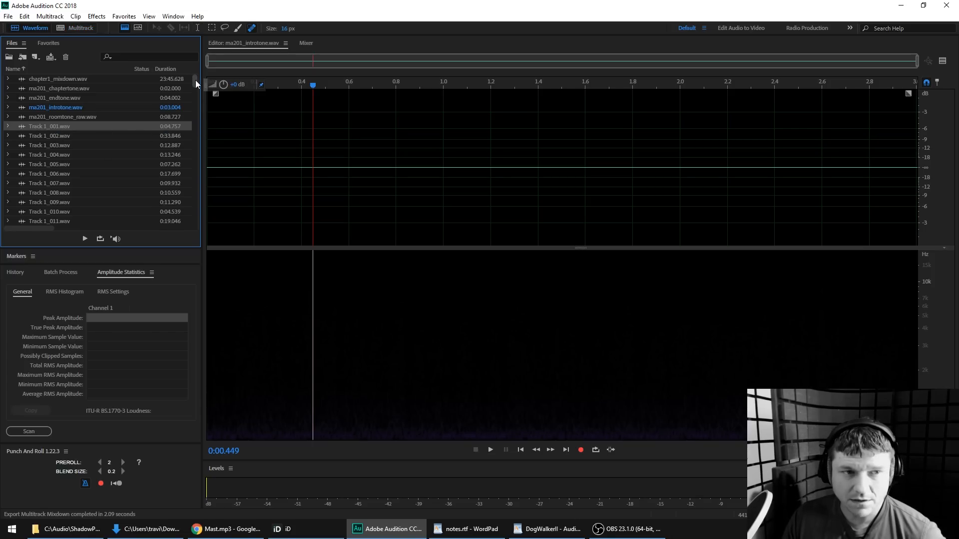
drag(196, 80, 159, 226)
shift+click(59, 220)
right_click(59, 220)
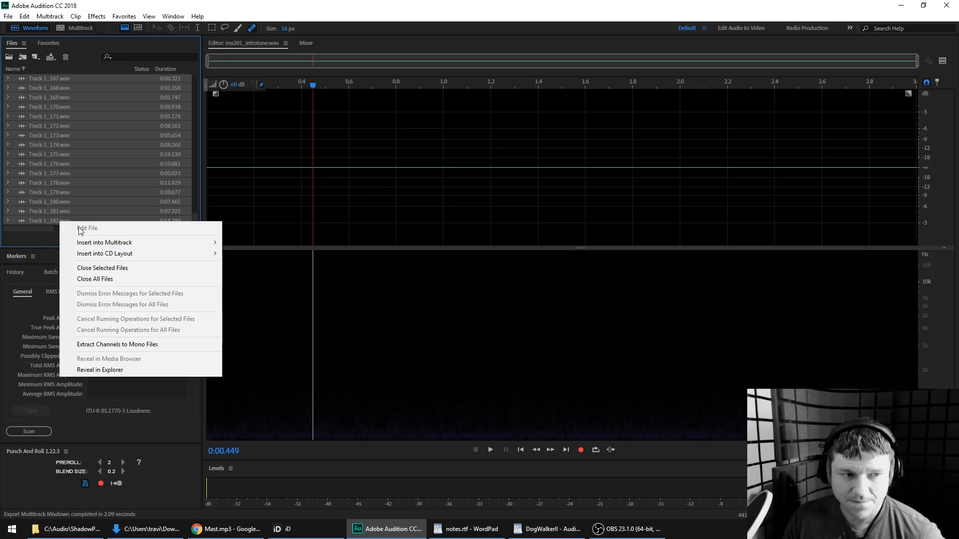
click(125, 269)
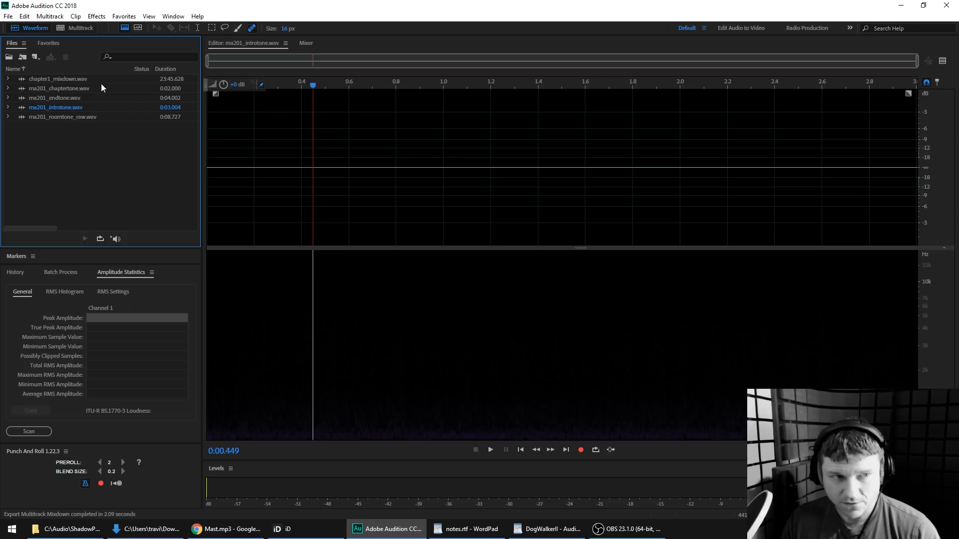
Open chapter1_mixdown.wav for waveform editing and run the AB Master Final favorite on it
double_click(74, 78)
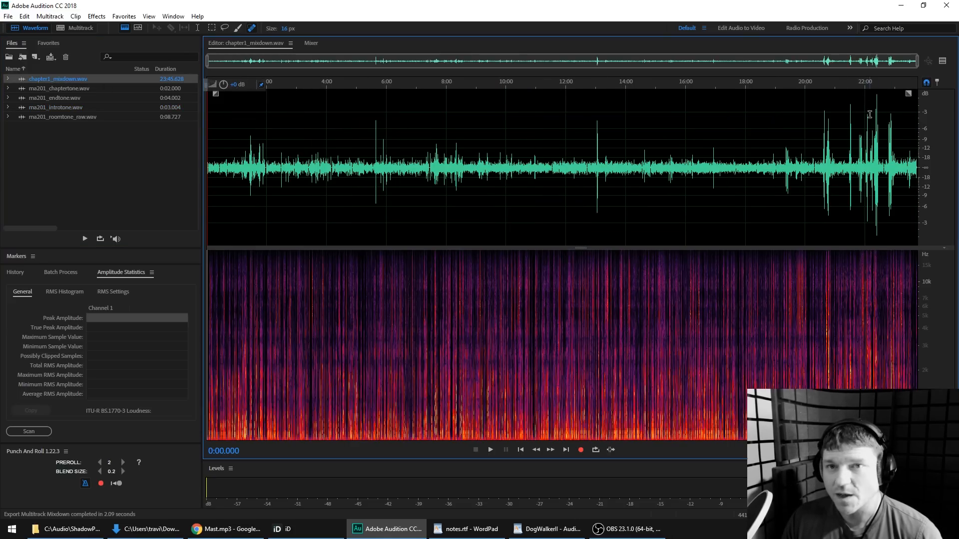
scroll(702, 143, up, 10)
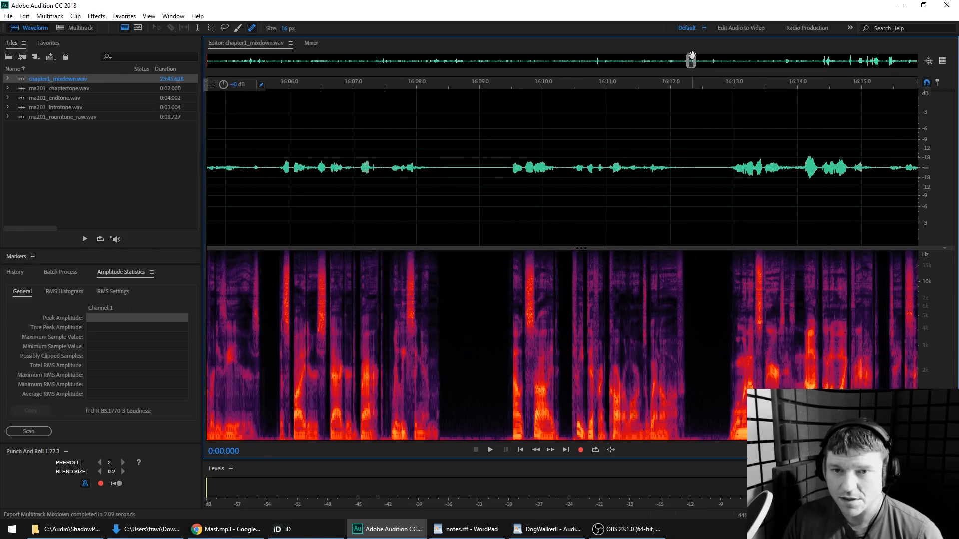
scroll(487, 142, down, 5)
click(123, 16)
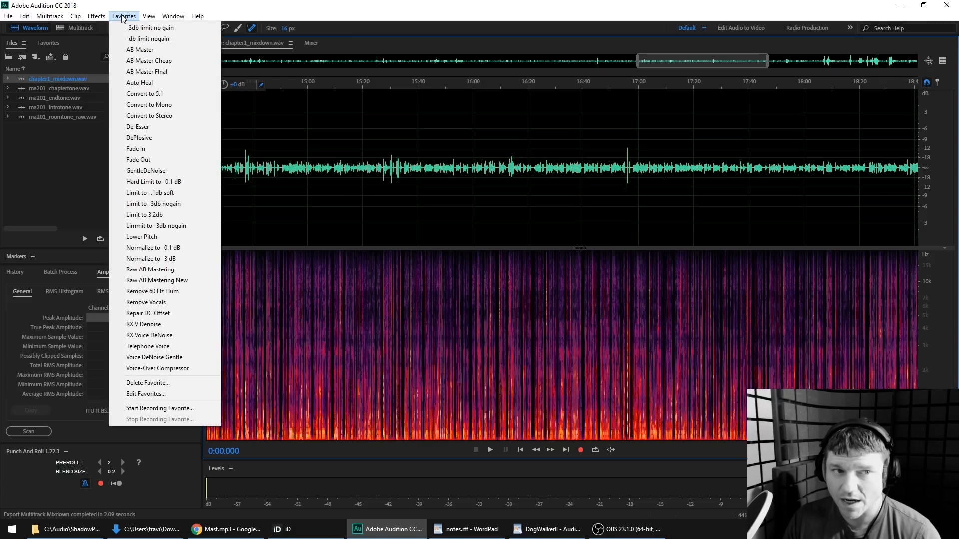
click(151, 72)
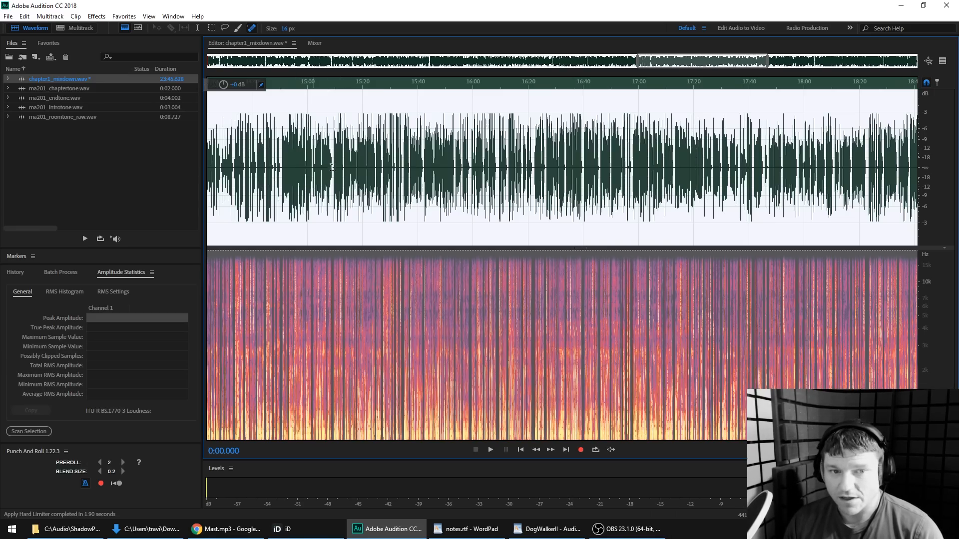
Save the mastered mixdown as chapter1_mixdown_mastered.wav in C:\Audio\ShadowPack, keeping the Wave PCM format
click(348, 165)
key(ctrl+shift+s)
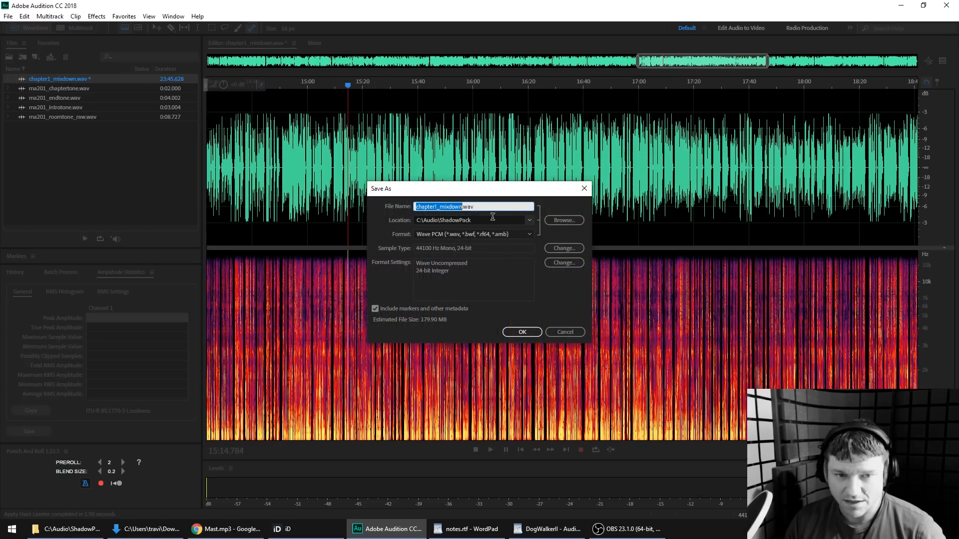
click(460, 206)
text(_)
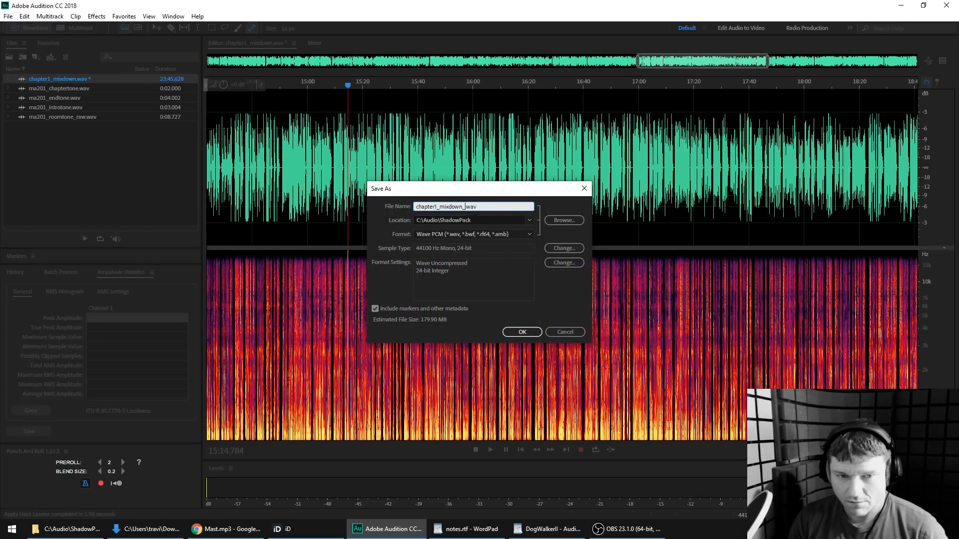
text(mastered)
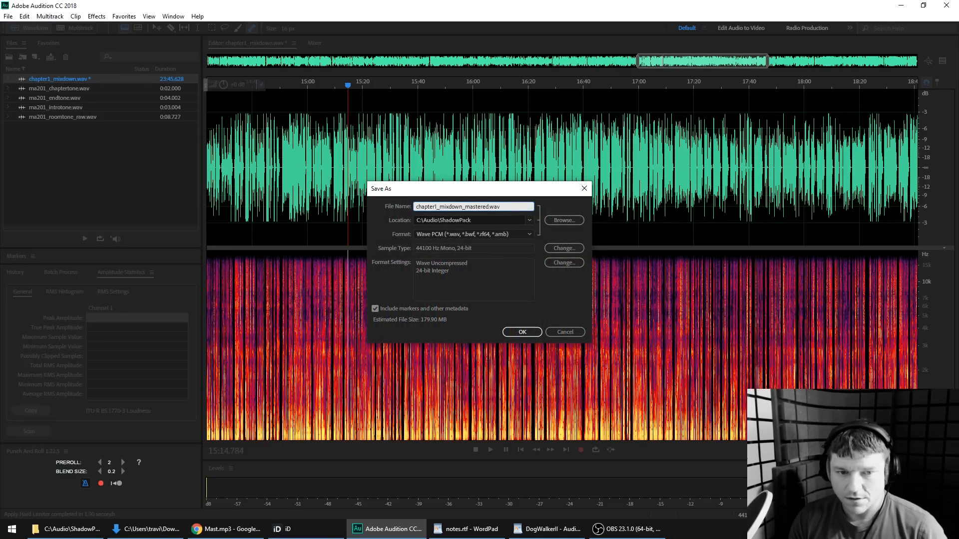
key(Return)
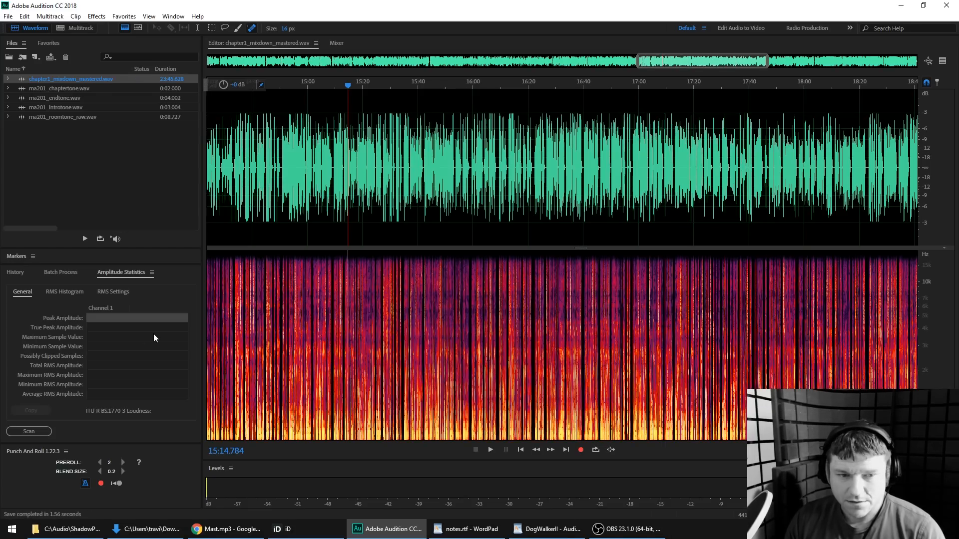
Scan the amplitude statistics of the whole mastered file and inspect its waveform, ending at the silence before the first word
click(36, 432)
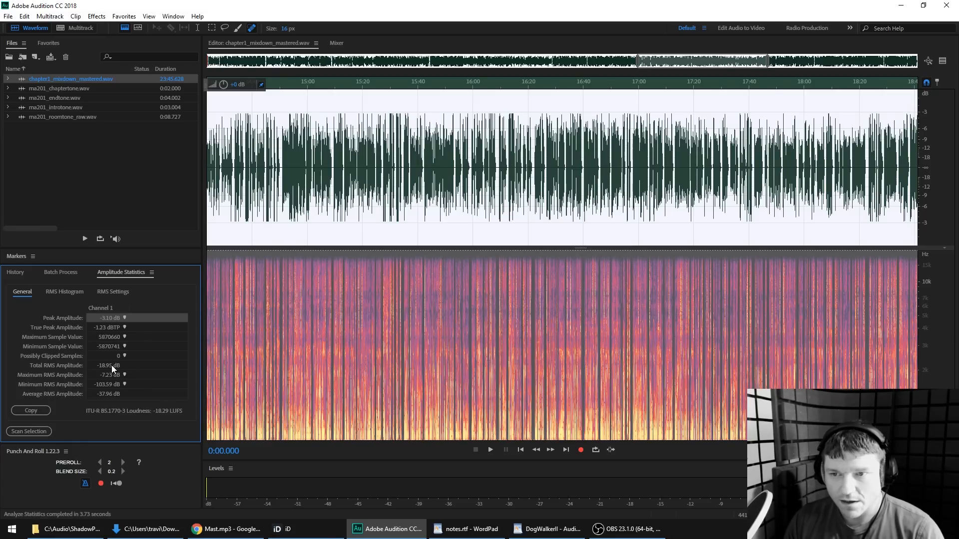
scroll(411, 170, down, 3)
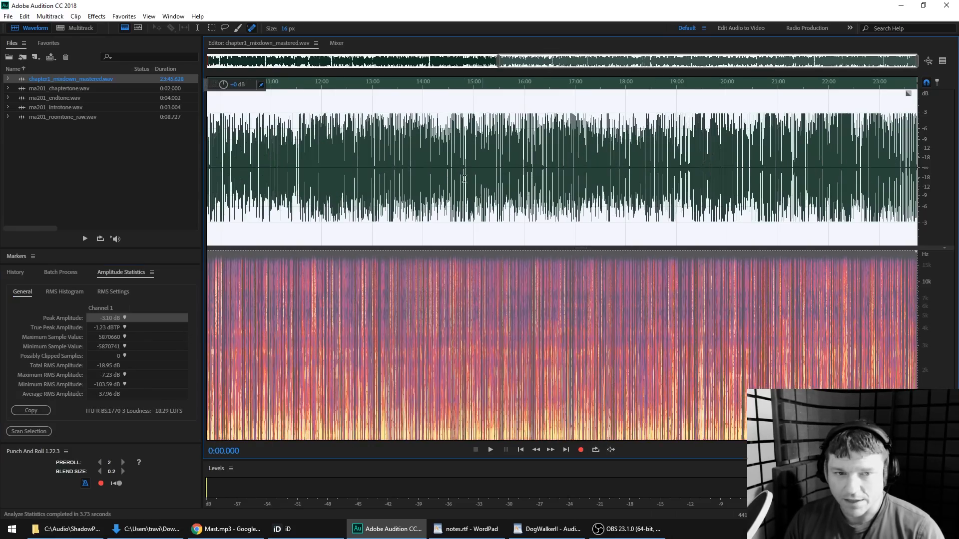
scroll(282, 138, up, 8)
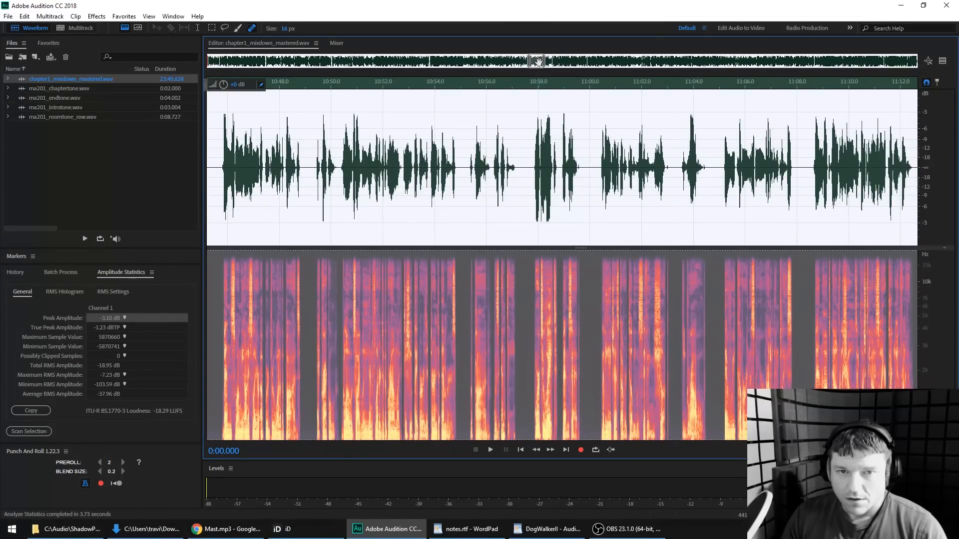
scroll(232, 143, up, 3)
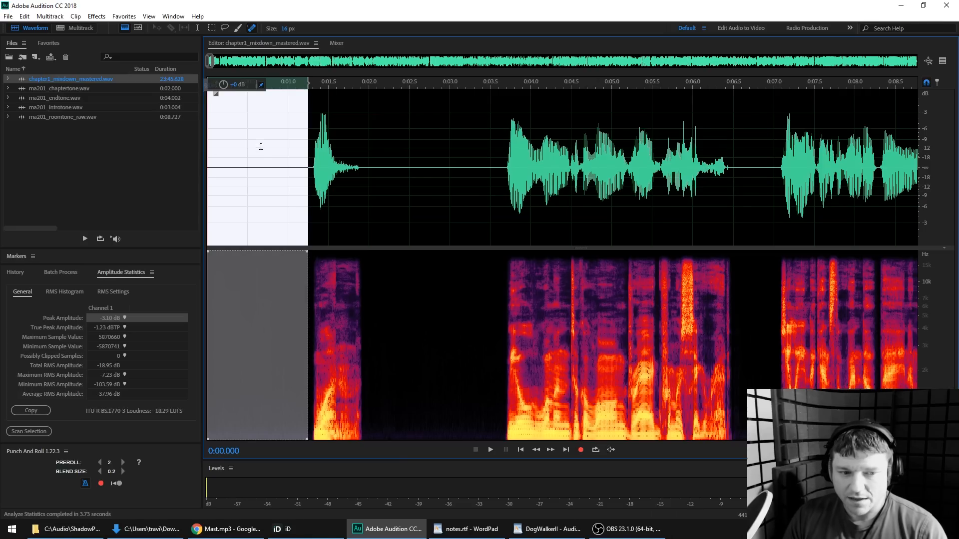
click(260, 145)
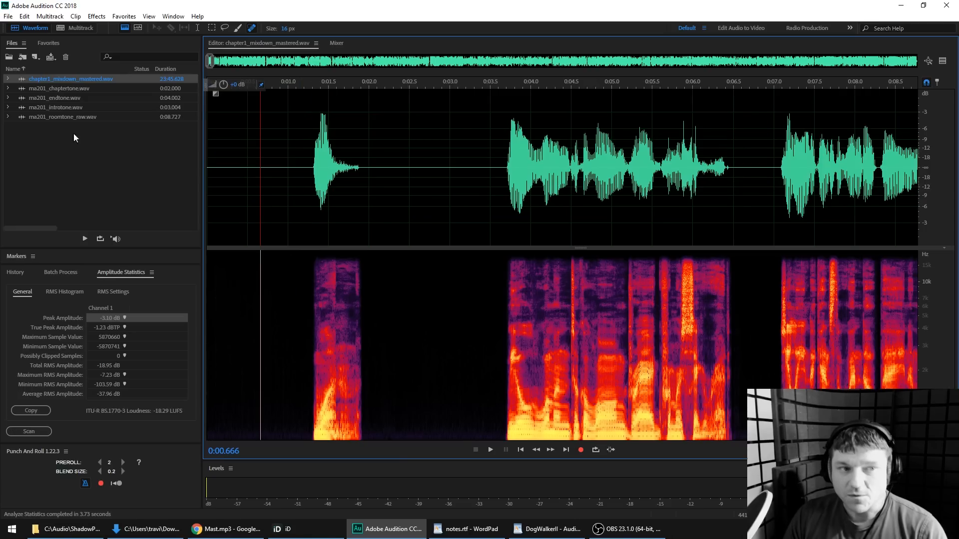
Check the loaded room tone files for a chapter front tone, viewing ma201_introtone.wav
click(69, 89)
click(81, 118)
click(74, 91)
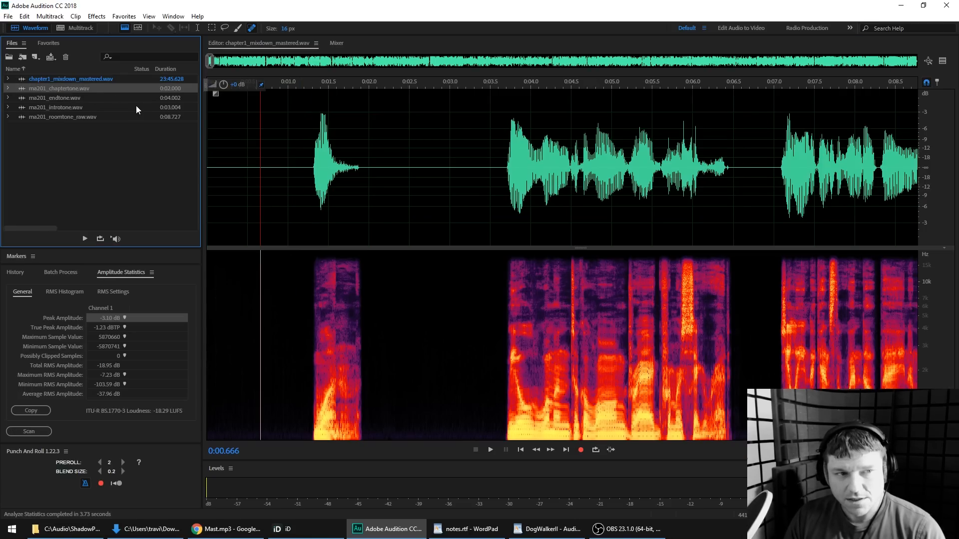
double_click(55, 106)
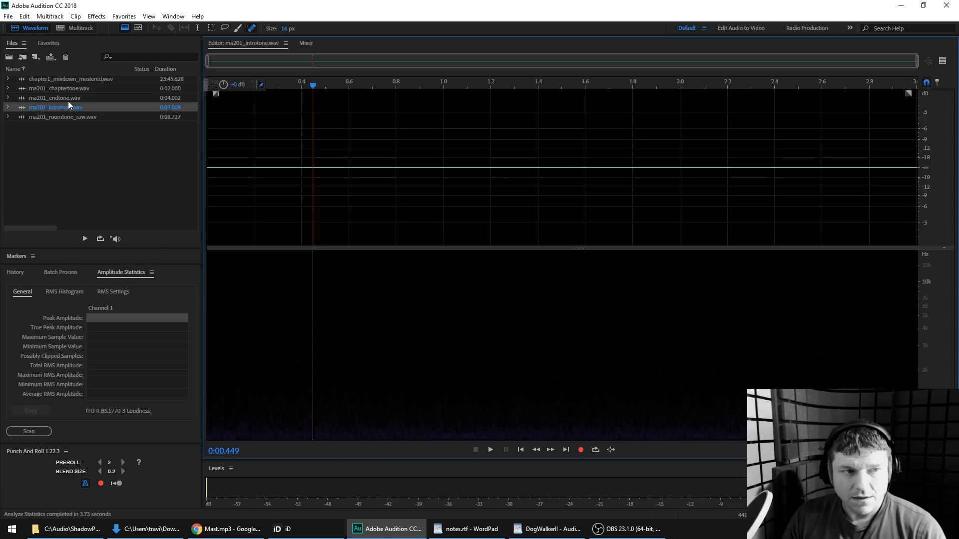
click(78, 88)
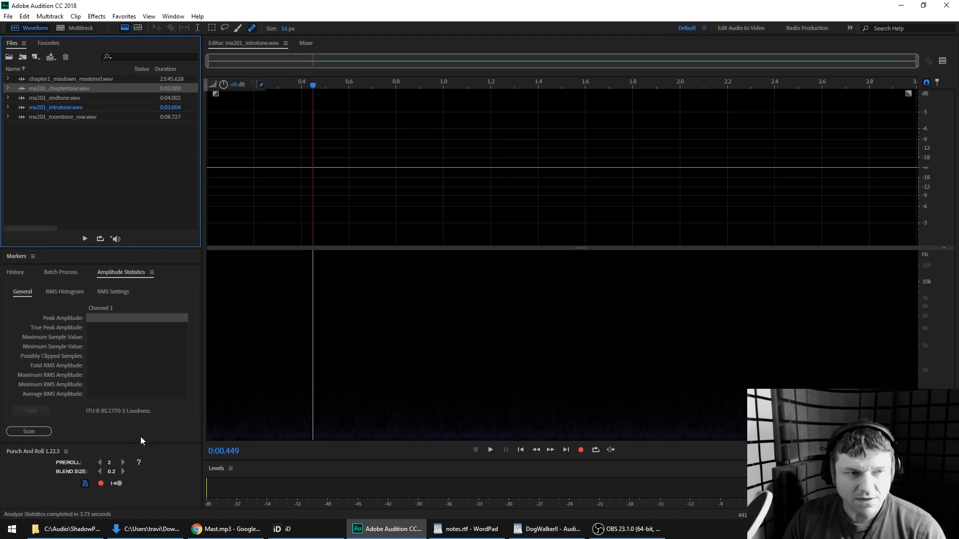
Import ma201_chapter_fronttone.wav from C:\Audio using File Explorer
click(54, 529)
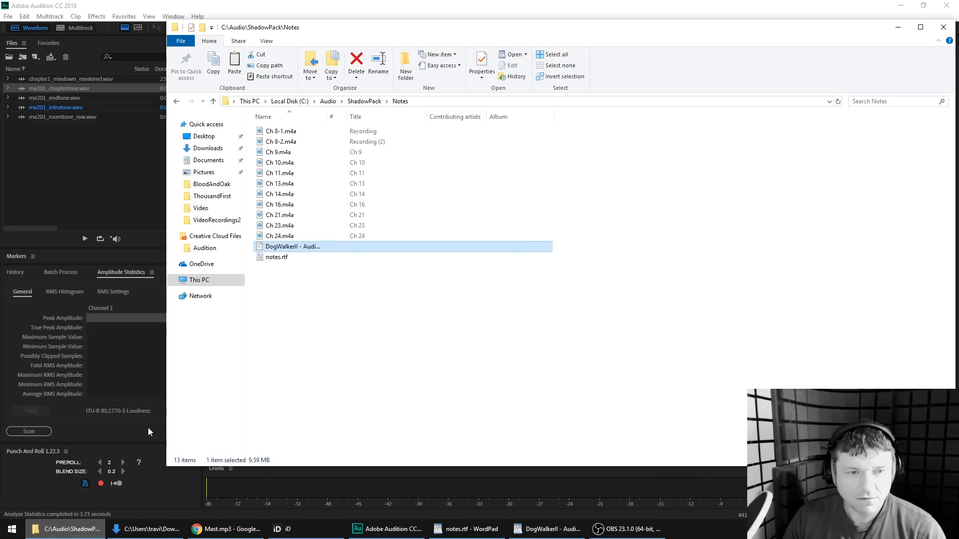
click(329, 102)
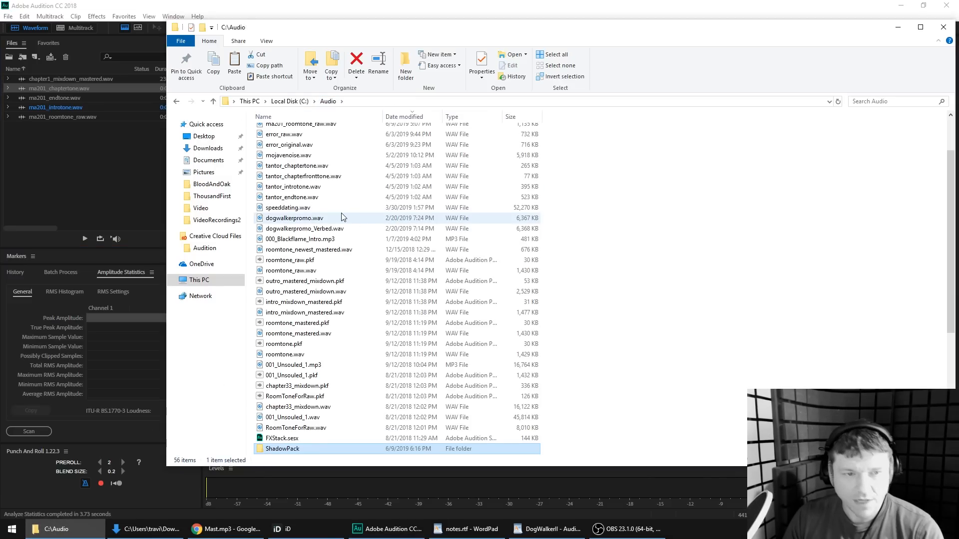
click(316, 132)
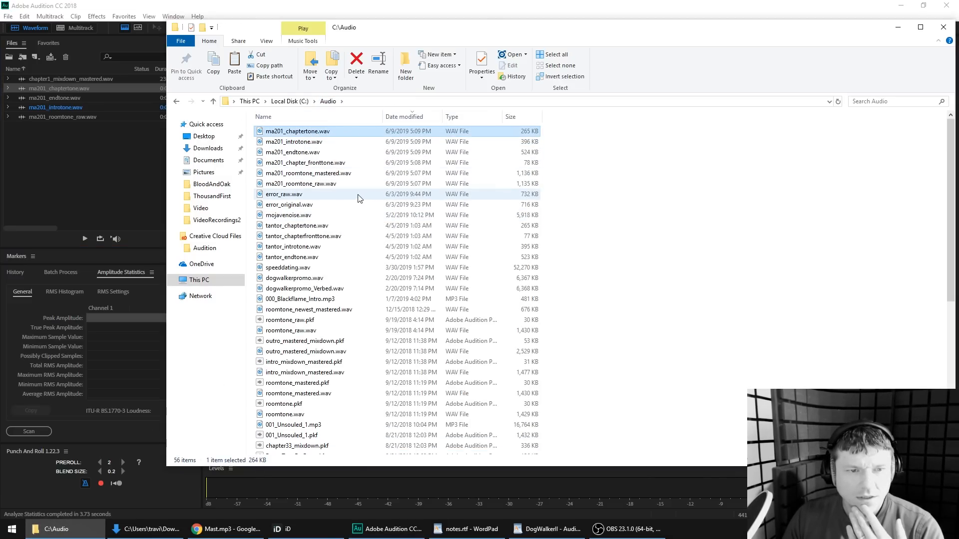
drag(305, 162, 107, 161)
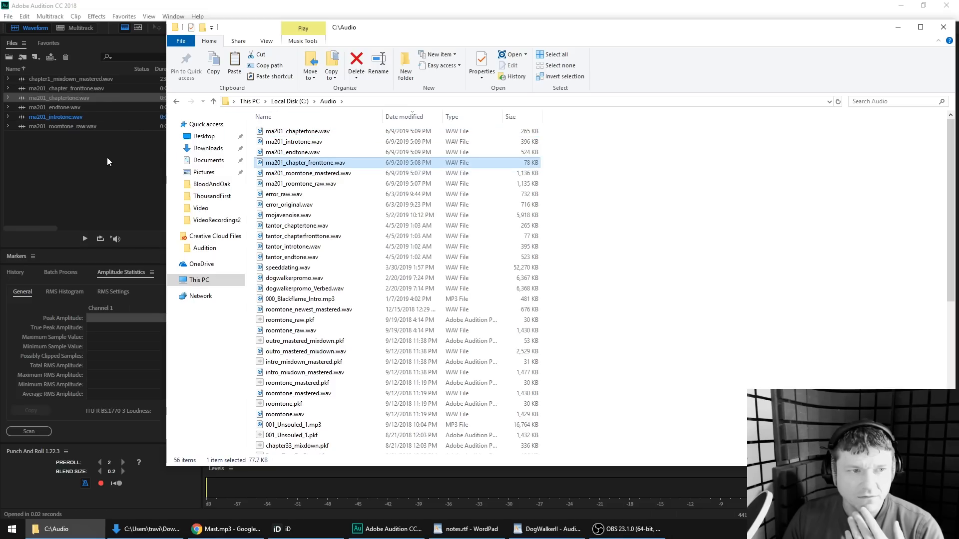
Replace the silence before the first word of chapter1_mixdown_mastered.wav with the full contents of ma201_chapter_fronttone.wav
click(83, 89)
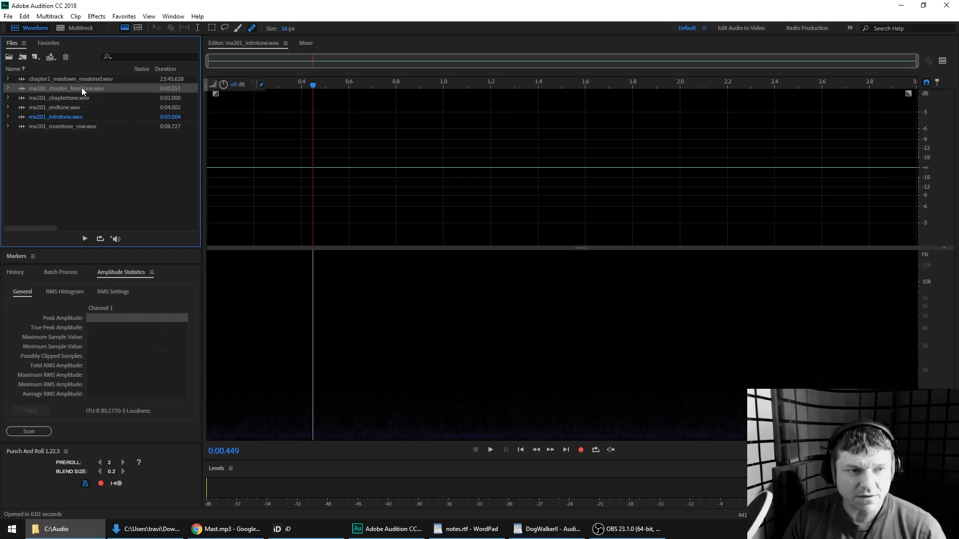
double_click(132, 89)
key(ctrl+a)
key(ctrl+c)
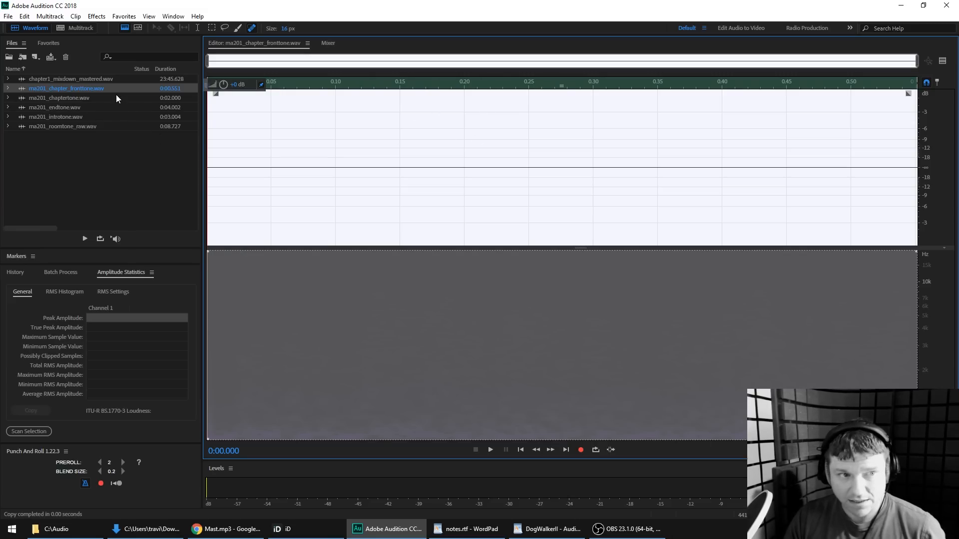
double_click(94, 80)
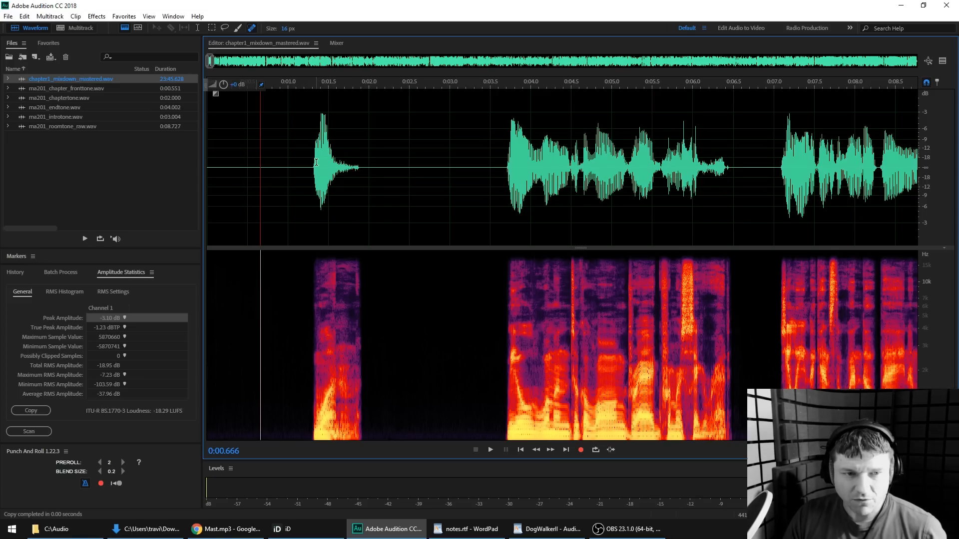
scroll(312, 166, up, 3)
drag(312, 167, 1, 156)
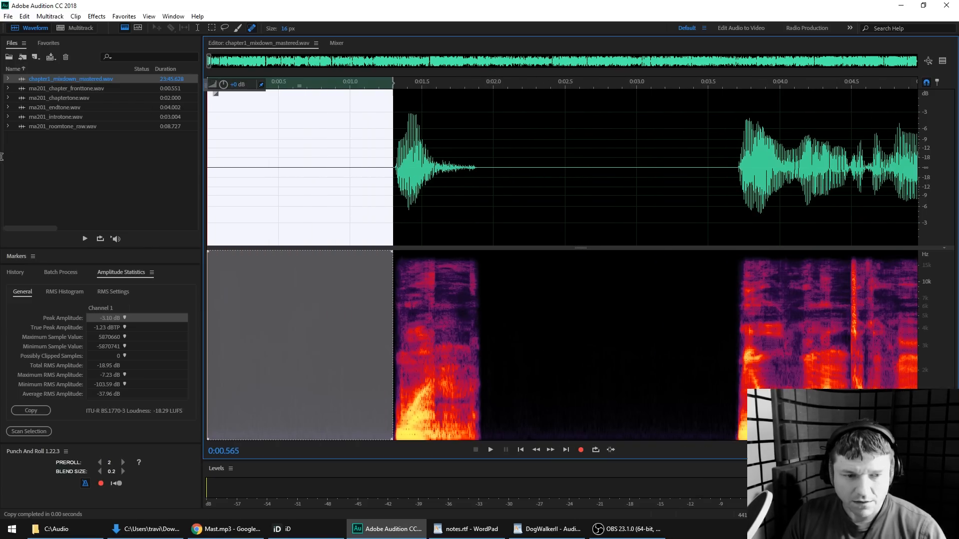
key(Delete)
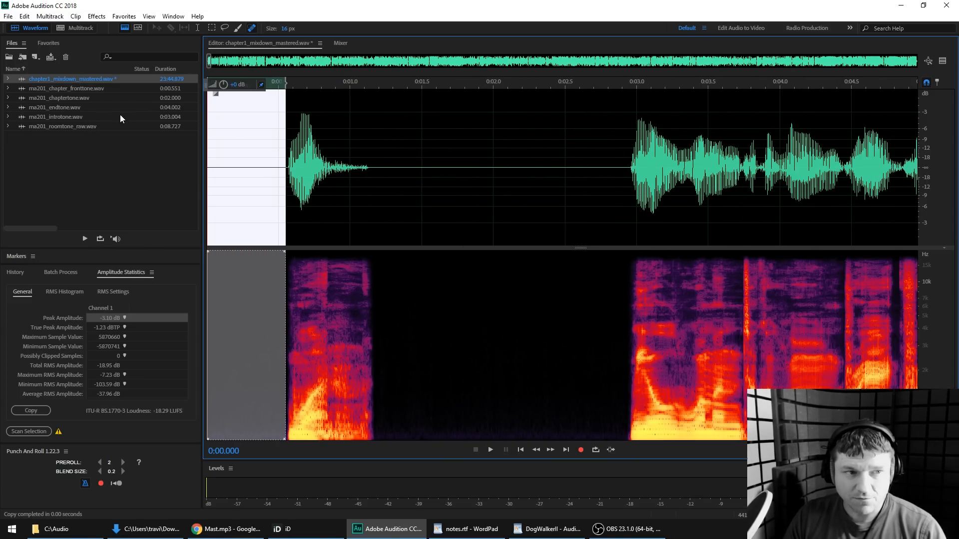
Replace the gap after the first word, from about 1.19 s to 2.93 s, with the full ma201_chaptertone.wav room tone
double_click(63, 97)
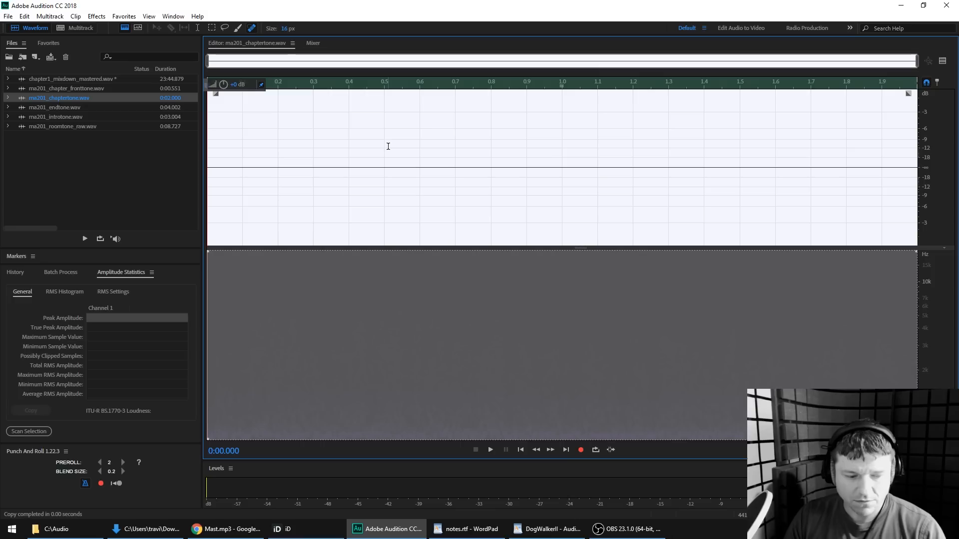
double_click(69, 79)
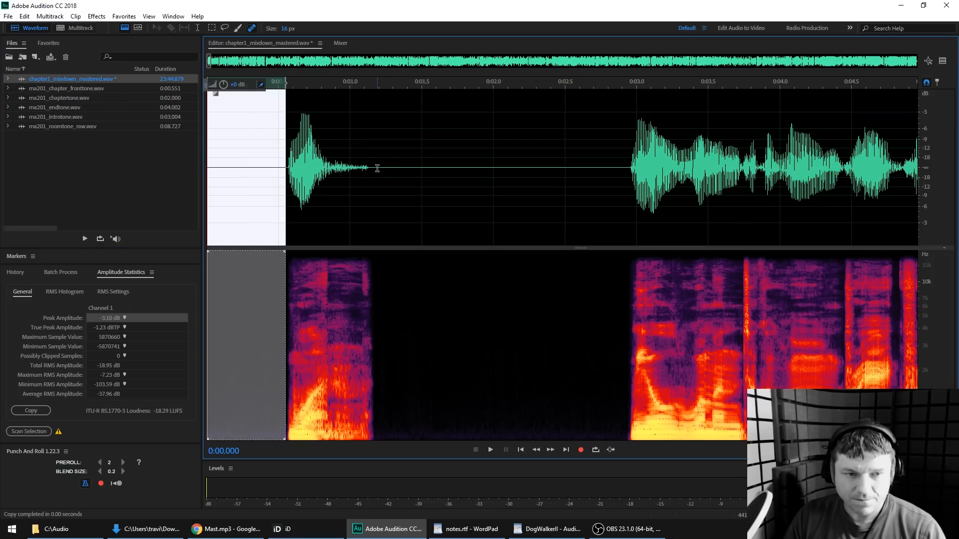
drag(377, 168, 626, 162)
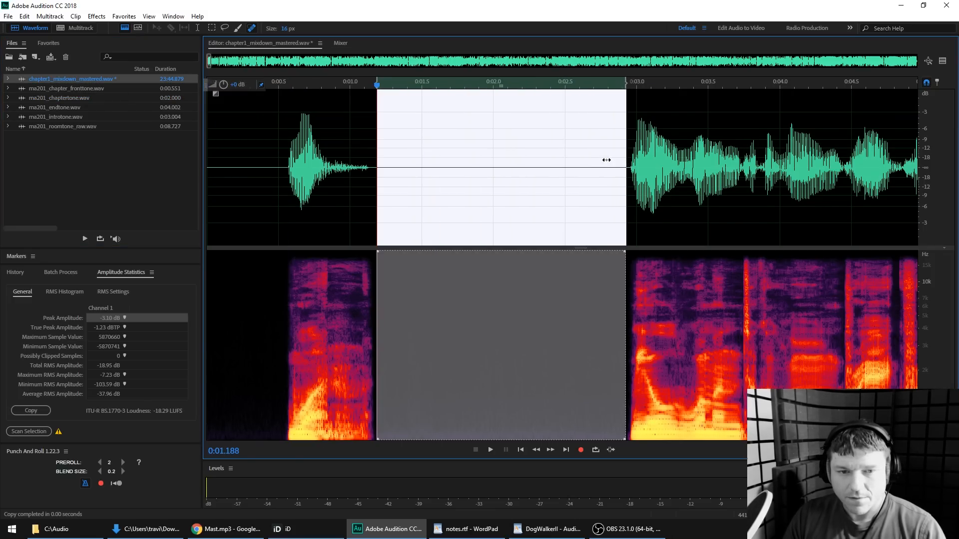
key(ctrl+v)
Replace the silence after the chapter's last word, from 23:43.640 to the end, with the full ma201_endtone.wav room tone
drag(209, 60, 958, 84)
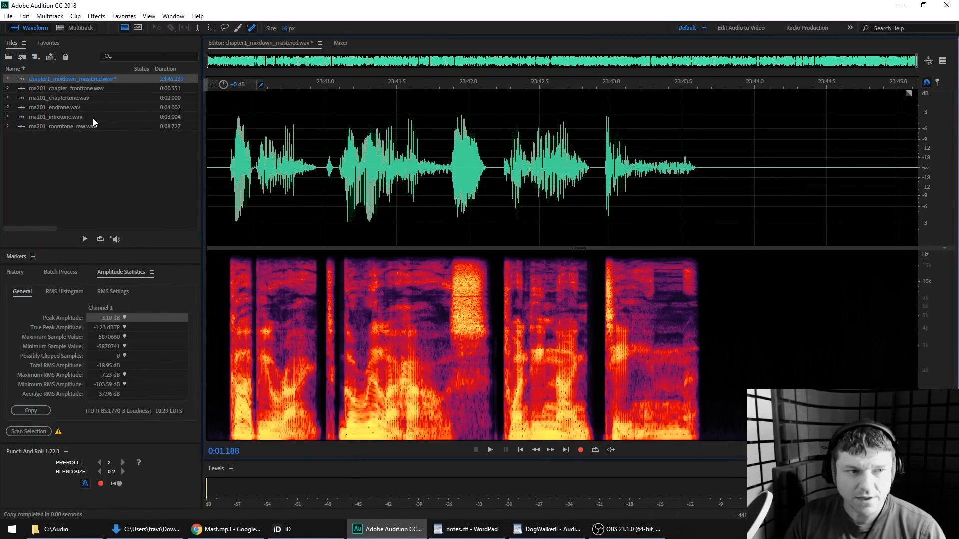
double_click(78, 106)
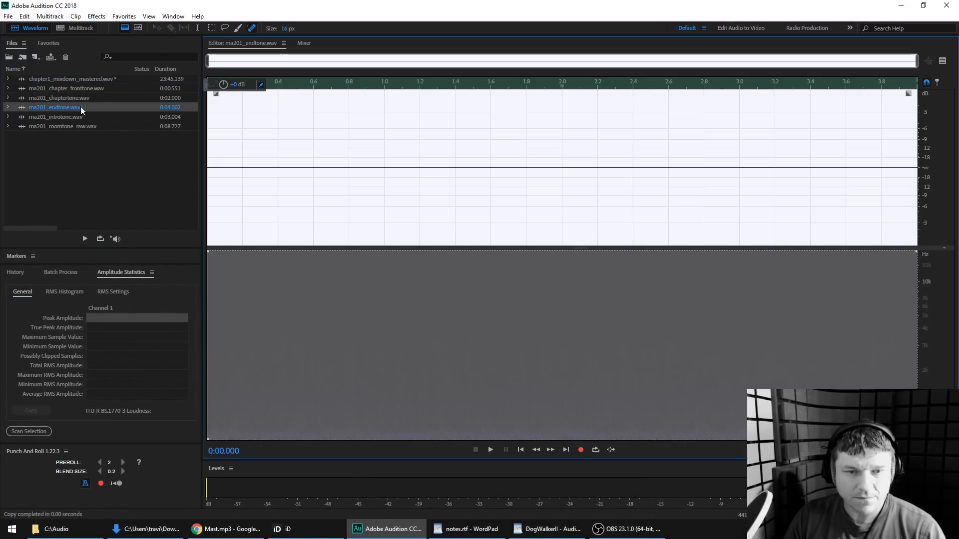
double_click(86, 79)
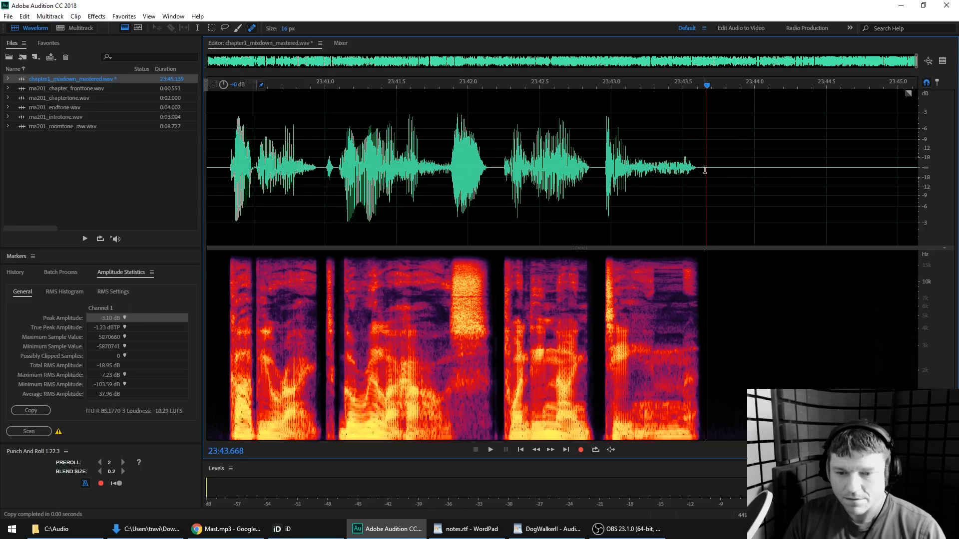
drag(703, 169, 957, 168)
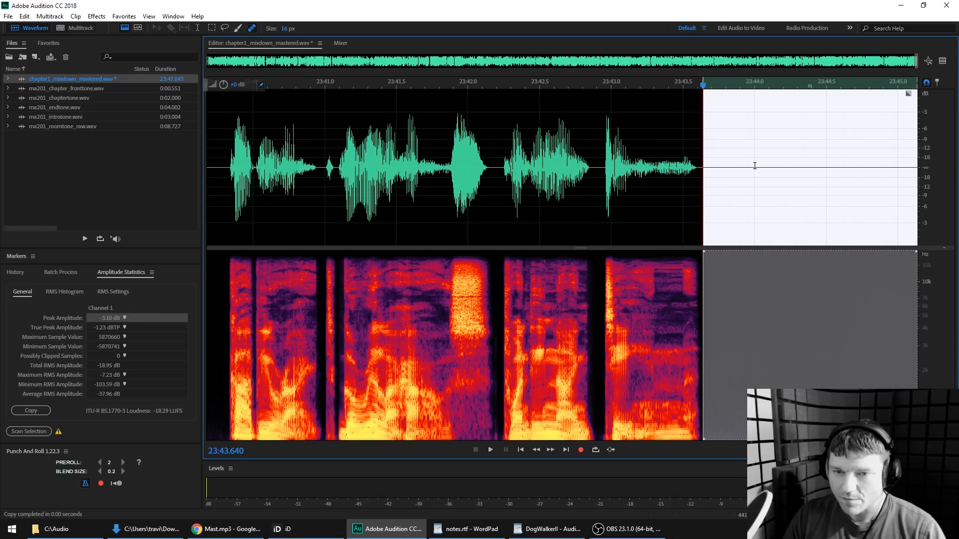
Play back the chapter's ending from about 23:40 and save the edited chapter1_mixdown_mastered.wav
scroll(749, 165, down, 3)
click(580, 149)
key(space)
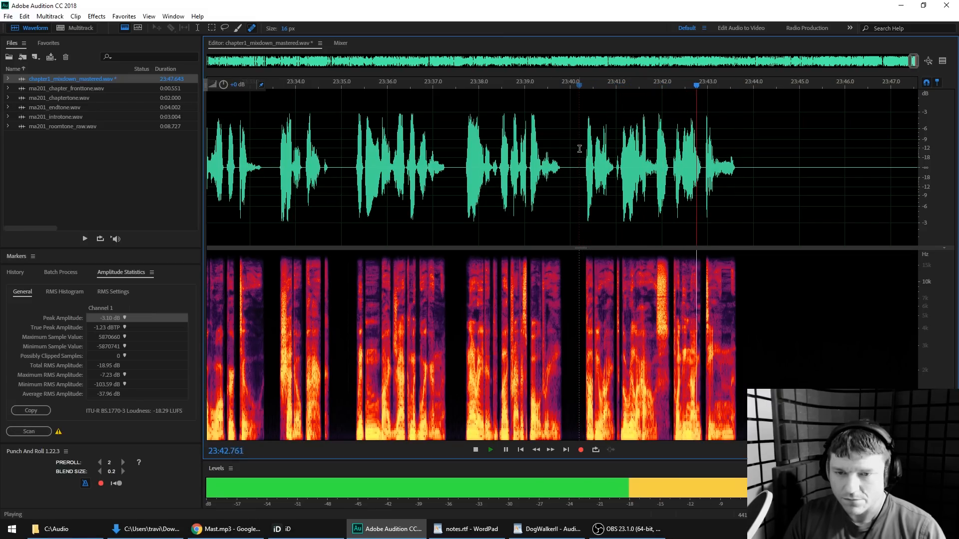
key(backslash)
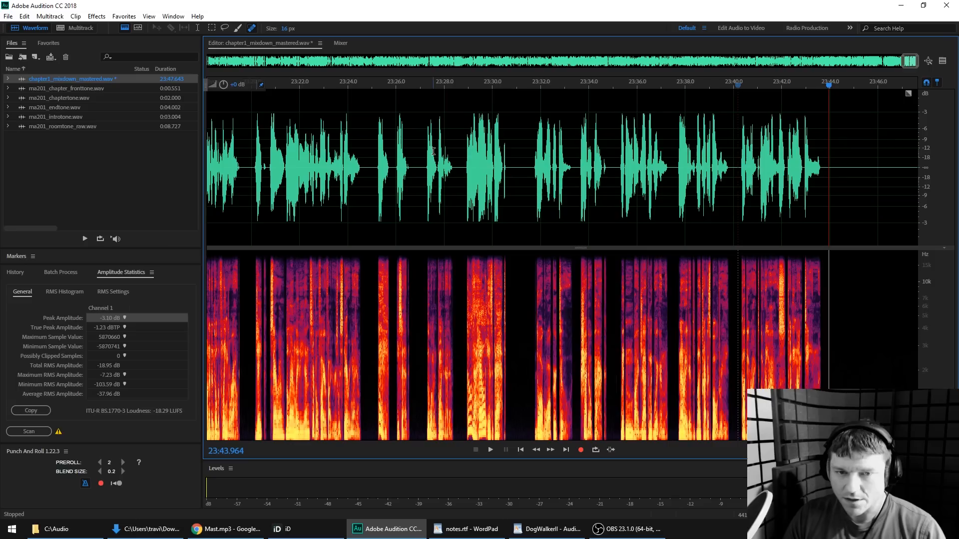
key(ctrl+s)
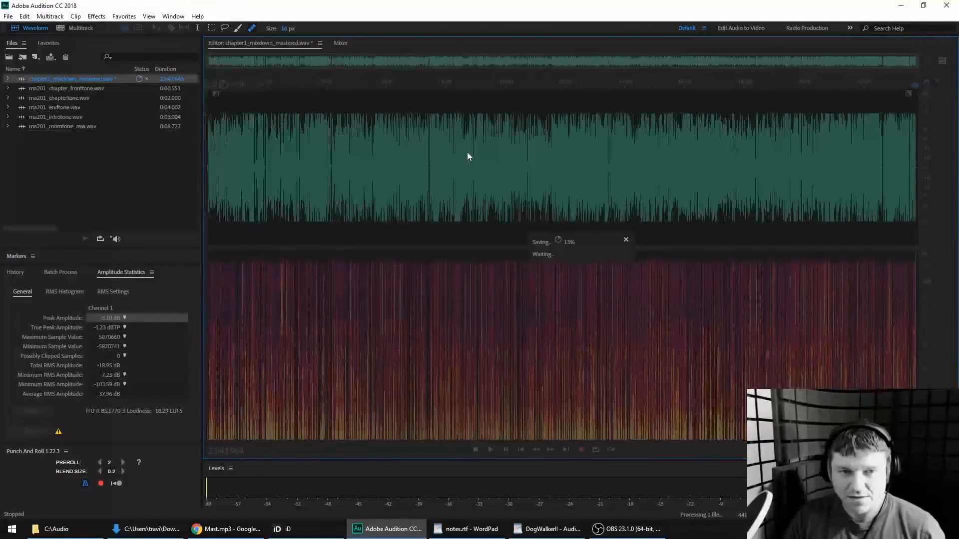
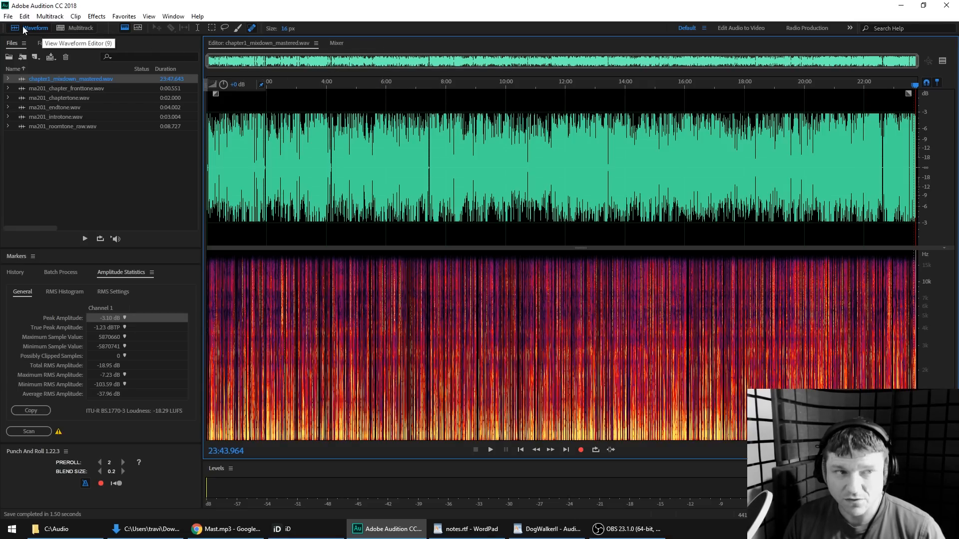
Start a new multitrack session and browse to C:\Audio\ShadowPack for its folder location
click(9, 19)
mouse_move(22, 28)
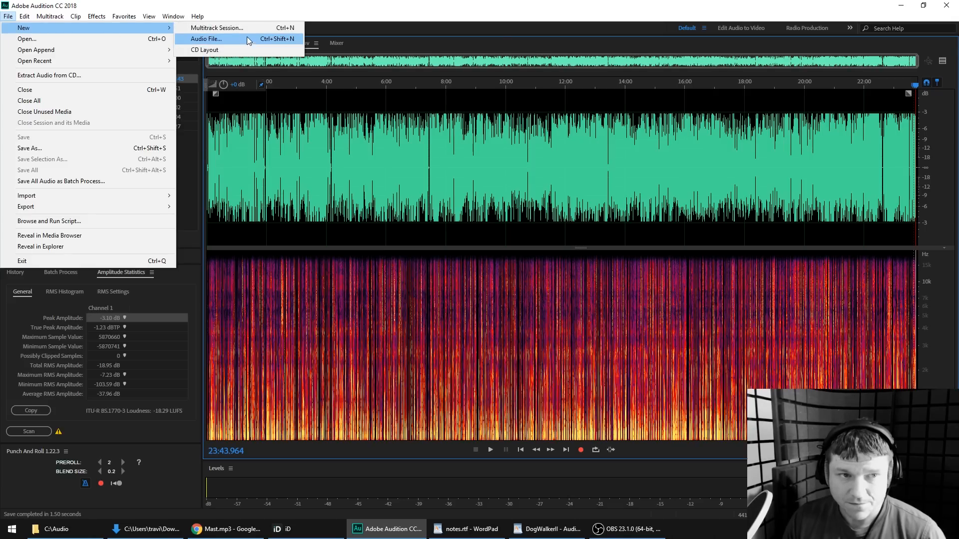
click(210, 28)
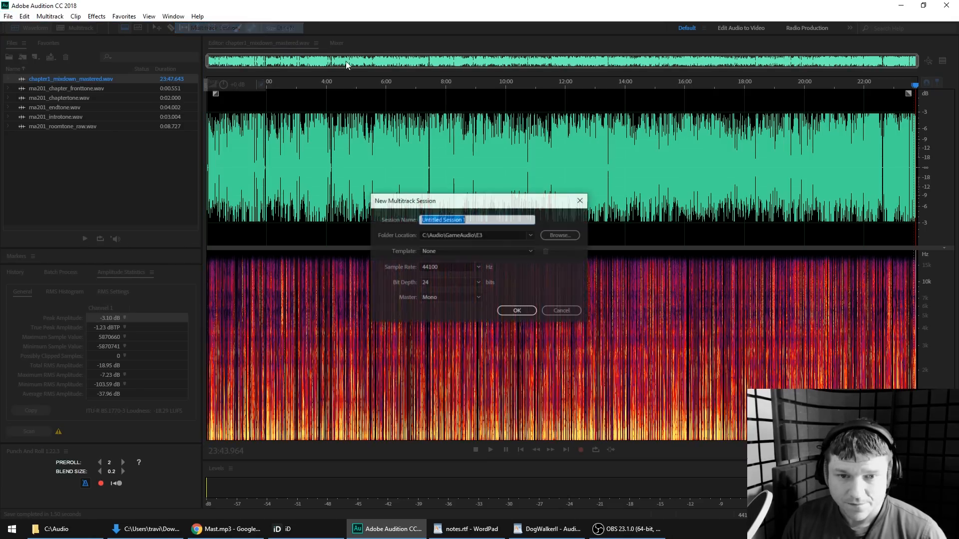
click(560, 235)
click(166, 45)
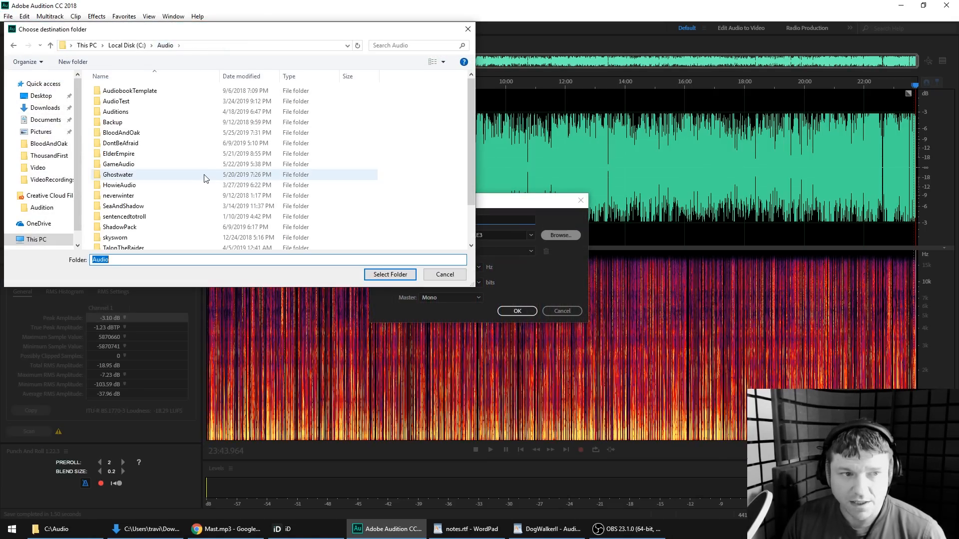
double_click(149, 227)
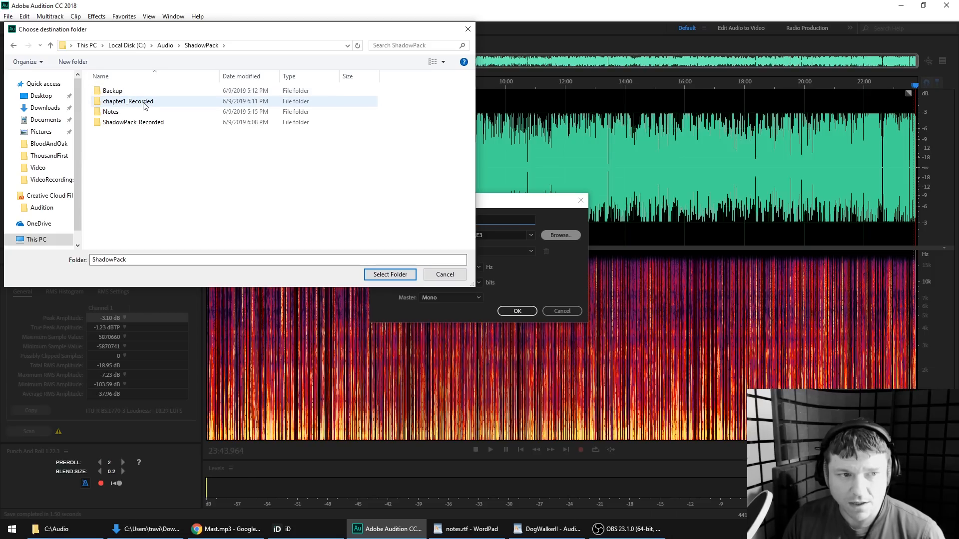
double_click(144, 104)
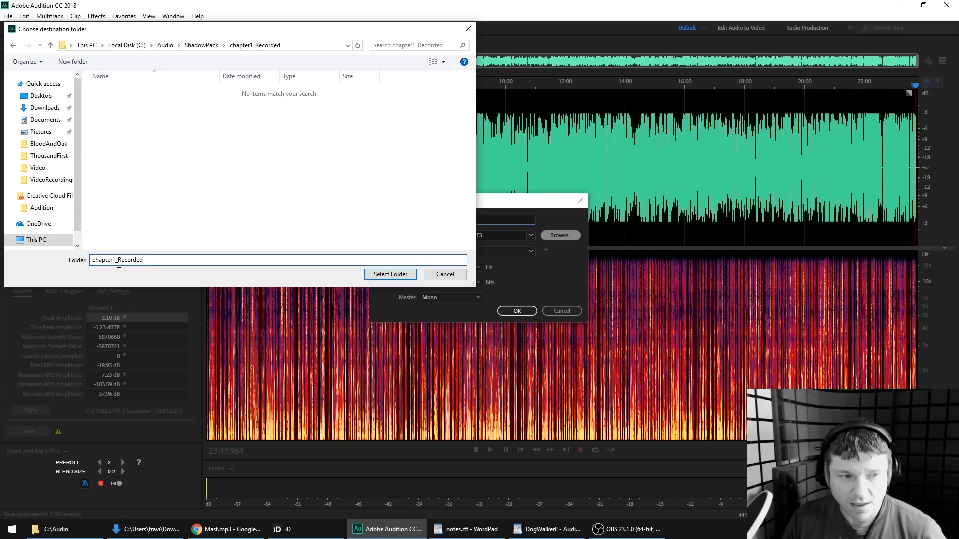
click(201, 45)
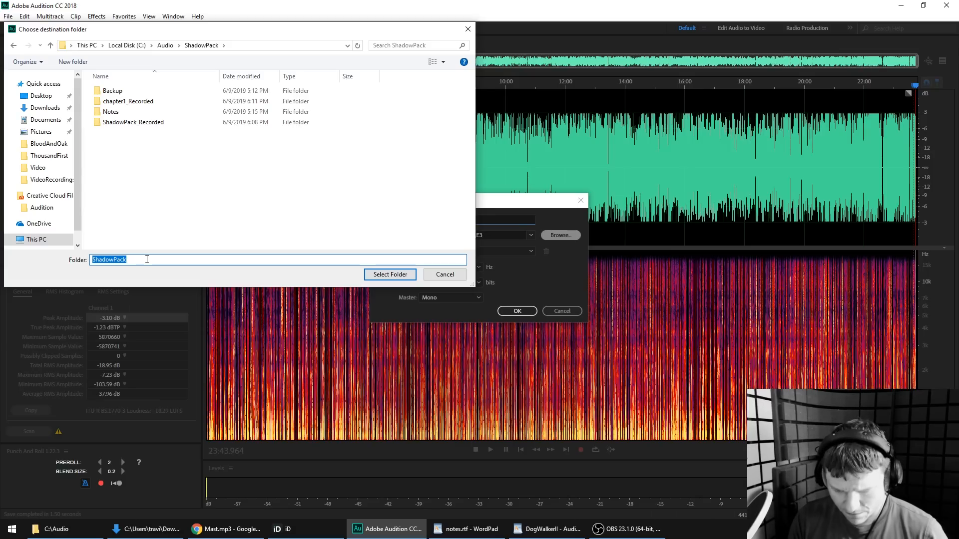
Try to set a folder named Chapter1_MusicTitle inside ShadowPack as the session's location
text(S)
key(BackSpace)
text(Chapter1)
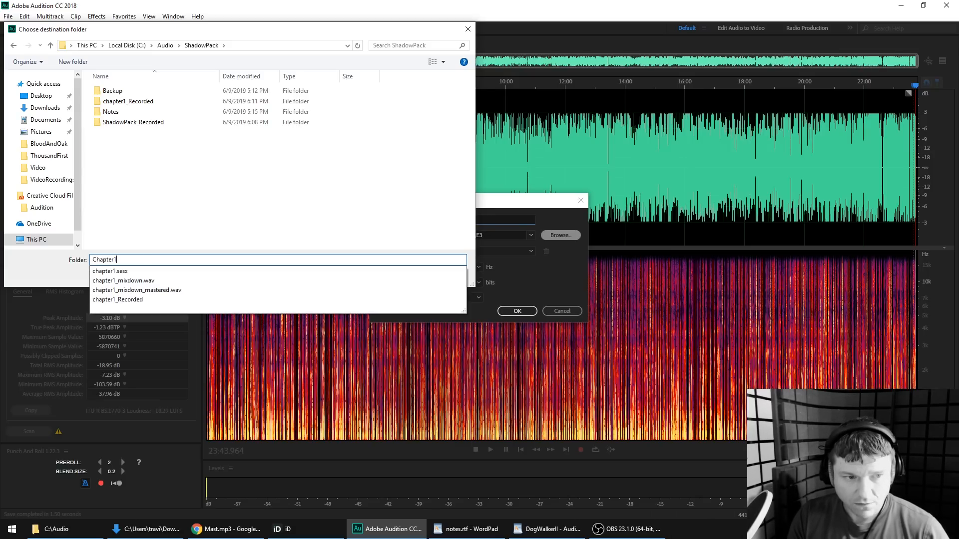
text(_MusicTitle)
key(Return)
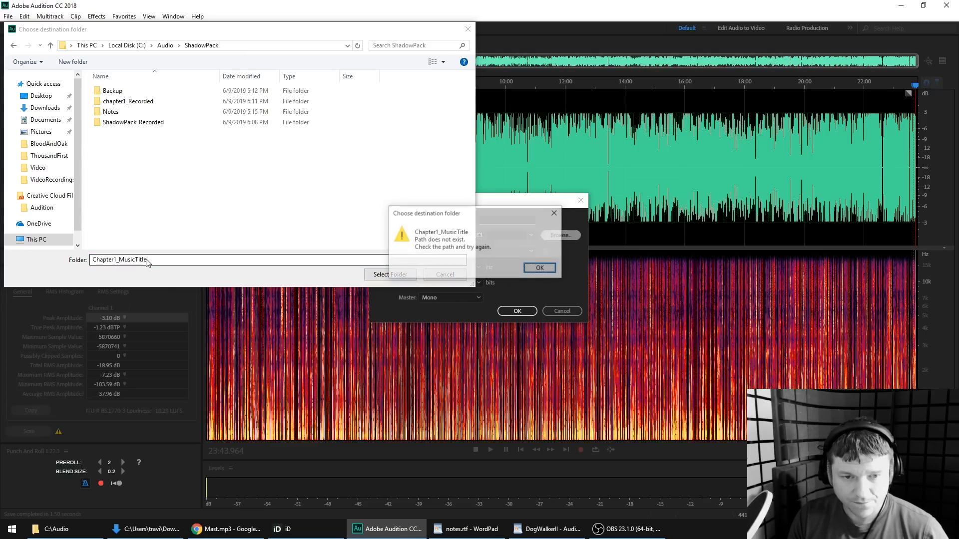
click(541, 268)
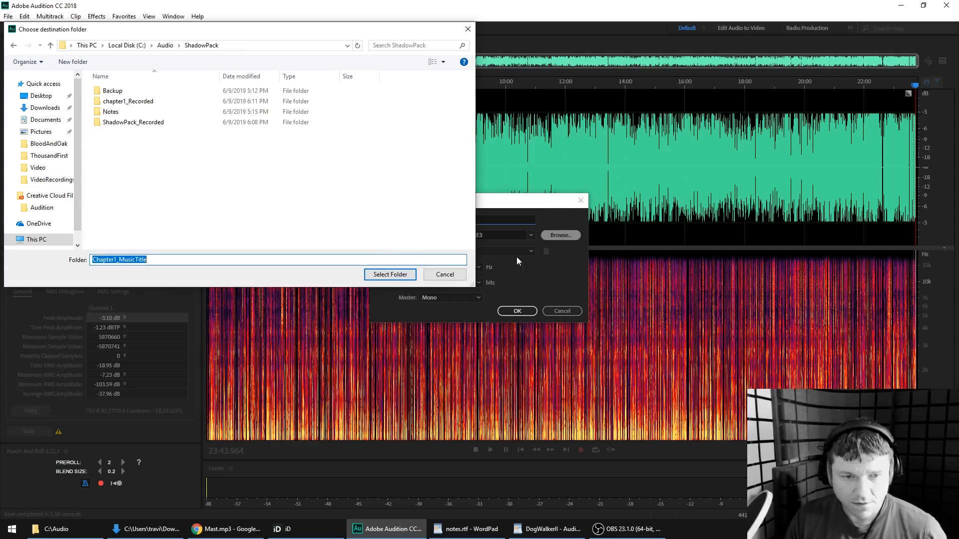
Create a folder named Chapter1MusicTItle inside ShadowPack and select it as the session's location
right_click(156, 181)
mouse_move(119, 286)
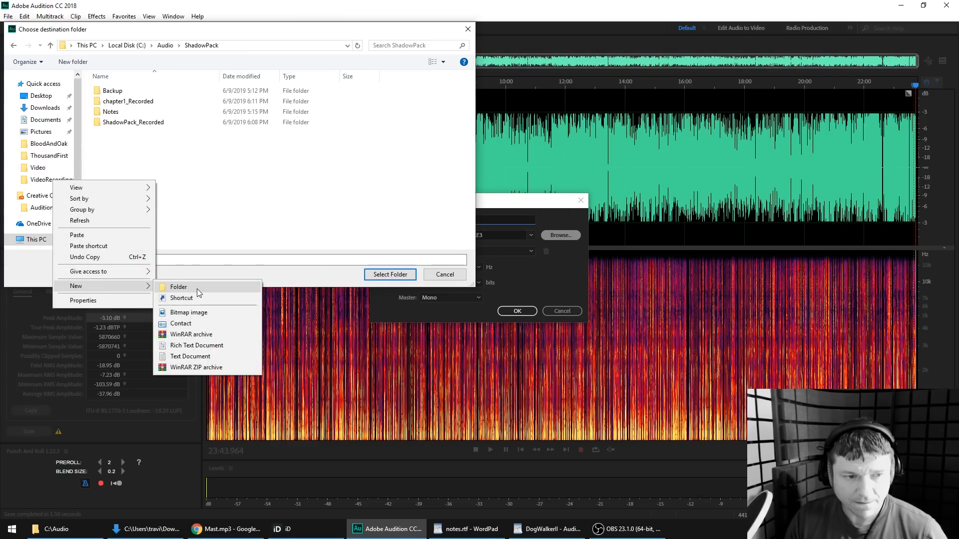
click(196, 286)
text(Chapter)
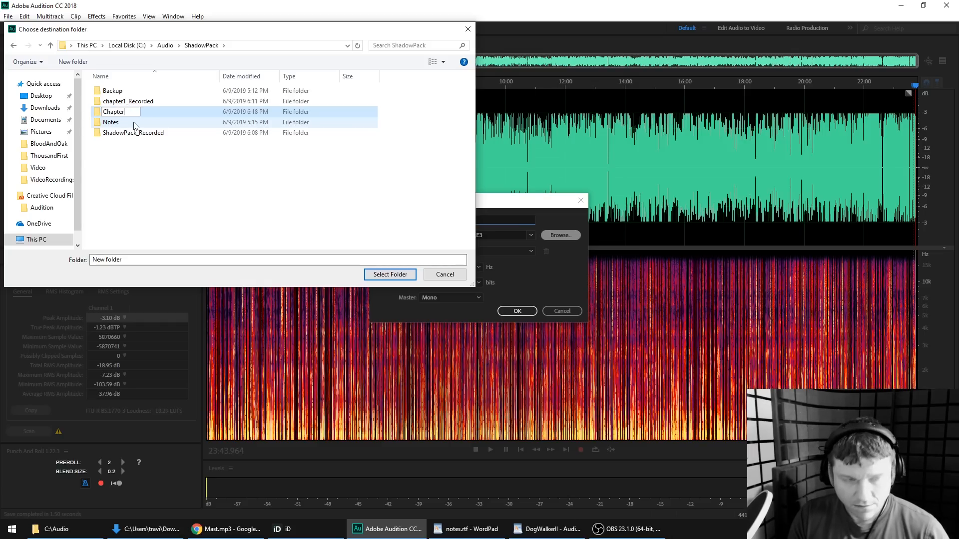
text(1MusicTItle)
key(Return)
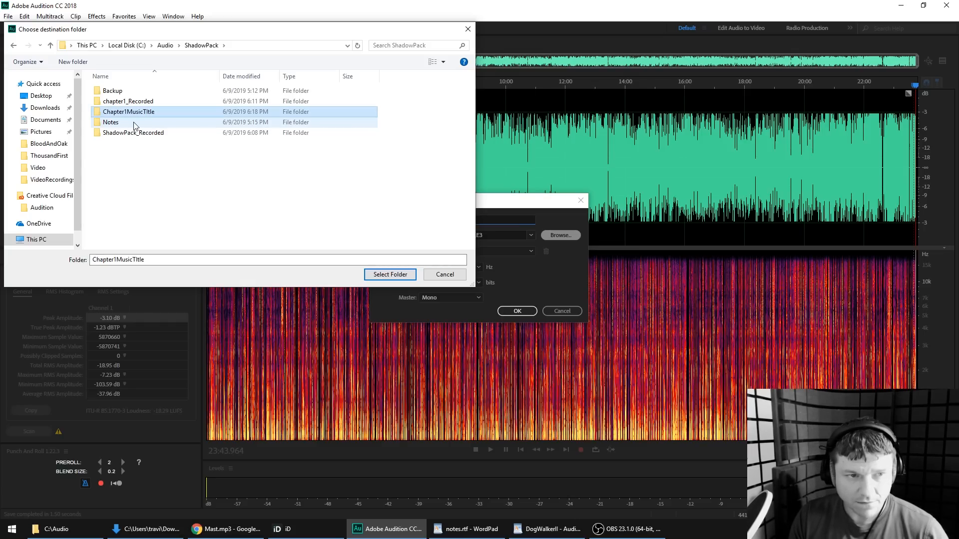
click(392, 275)
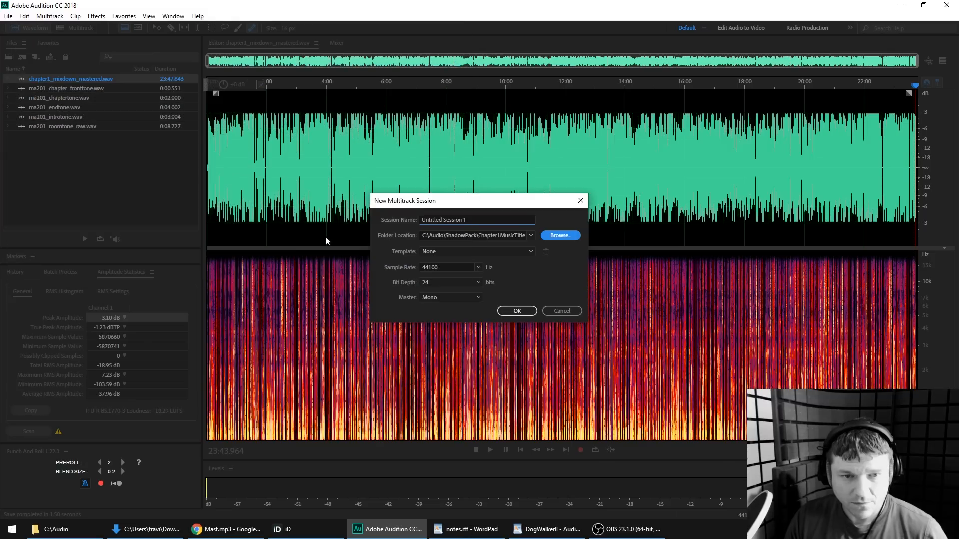
Name the multitrack session chapter1musictitle and create it
click(479, 220)
text(c)
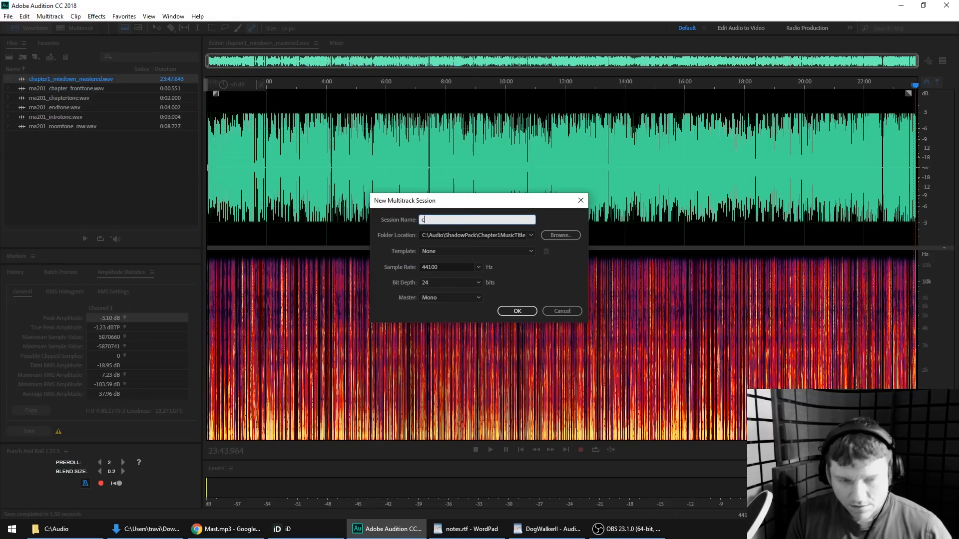
text(hapter1musictitle)
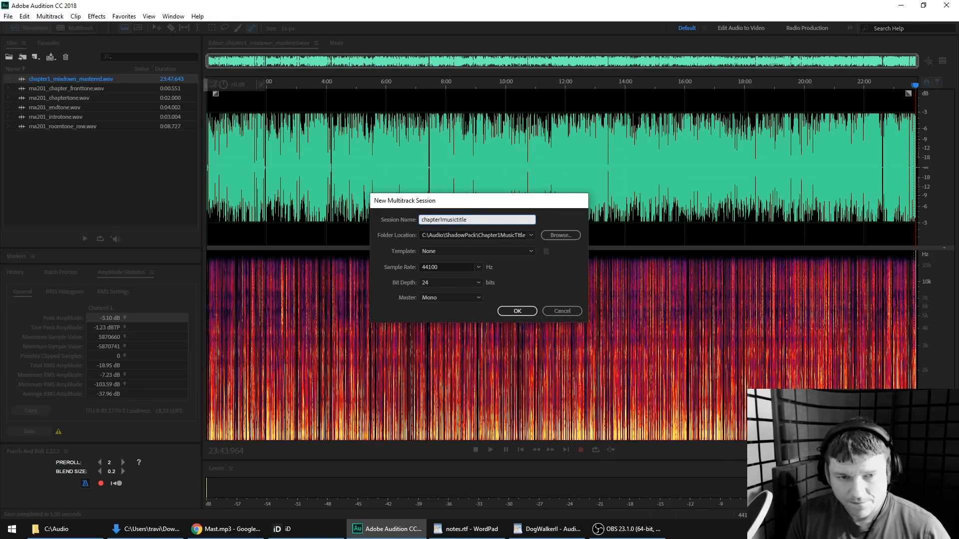
key(Return)
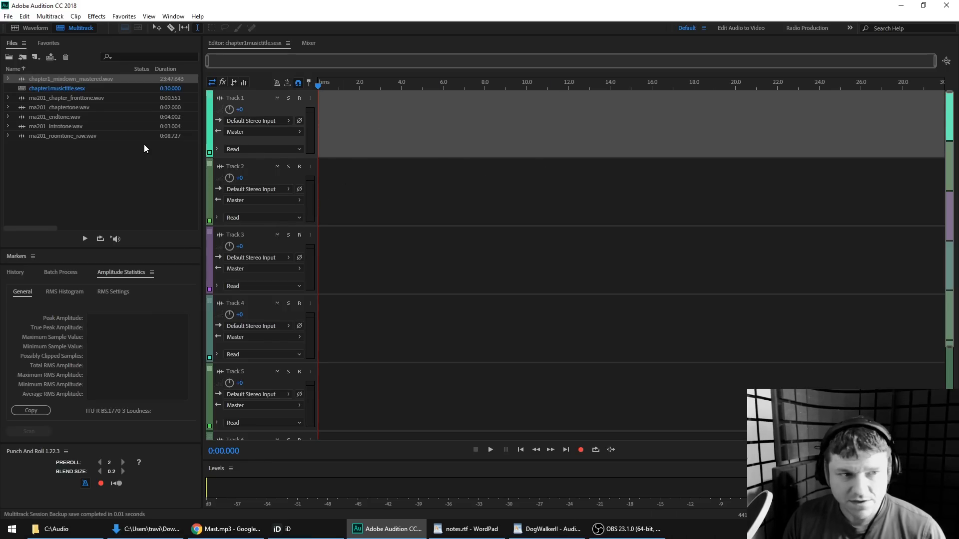
Place chapter1_mixdown_mastered.wav at the start of Track 1 and titlemusic.wav from the ShadowPack folder on Track 2 at about 20:38
drag(78, 79, 296, 94)
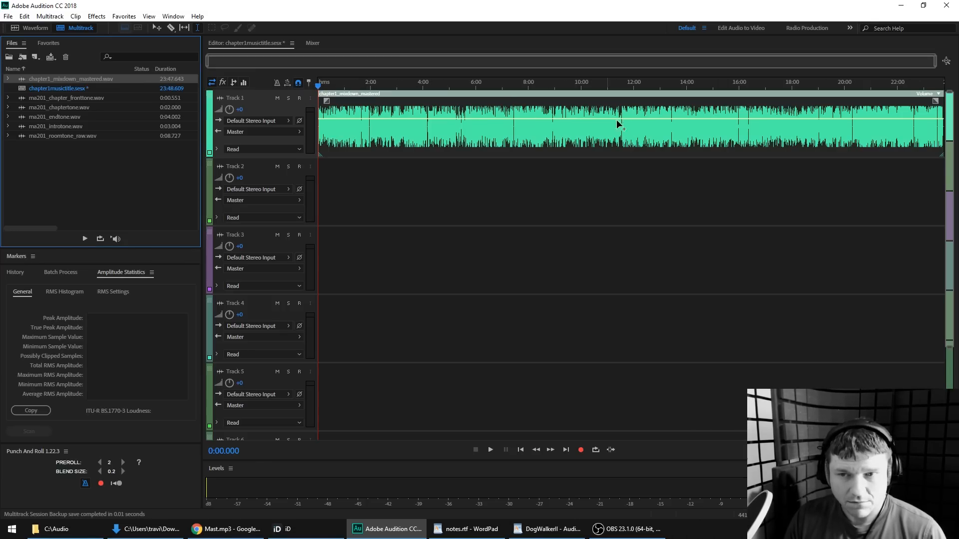
click(56, 529)
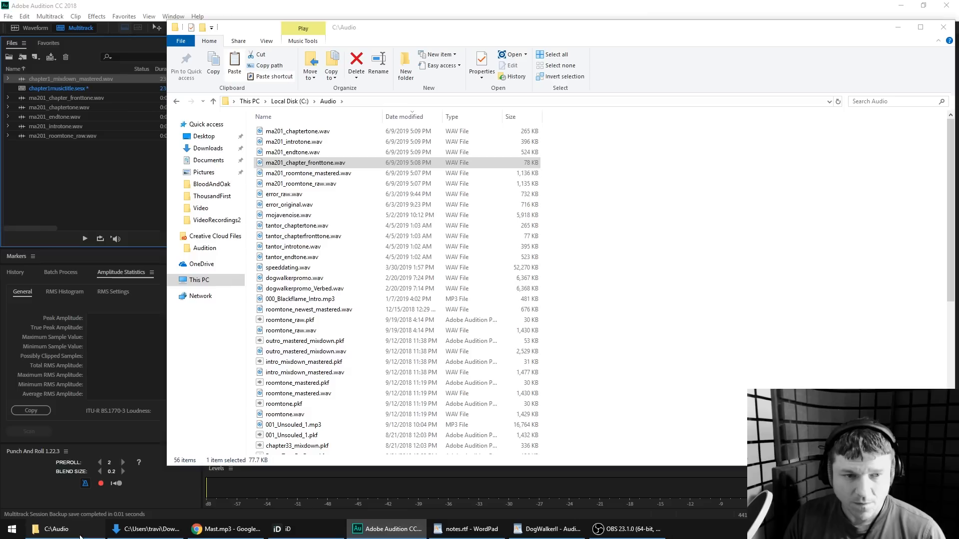
scroll(347, 233, down, 8)
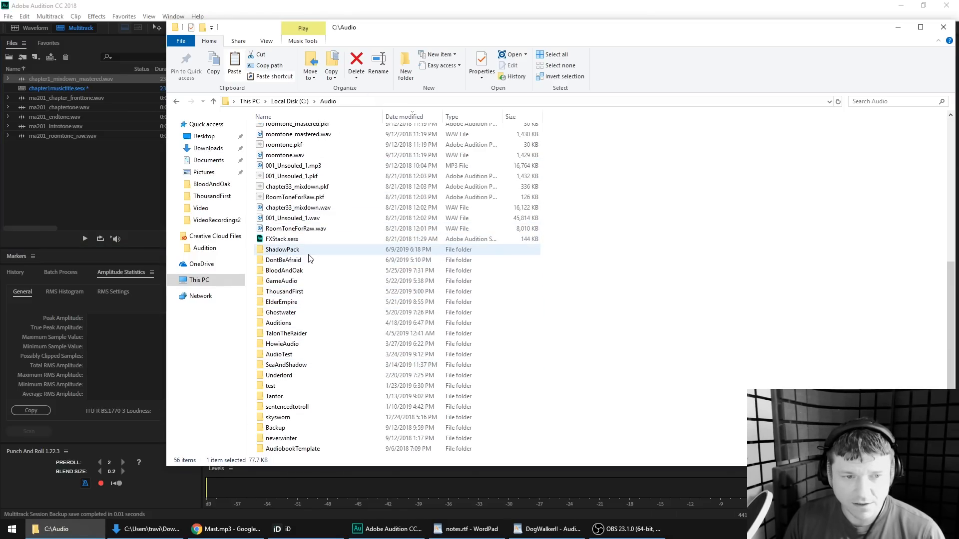
double_click(295, 249)
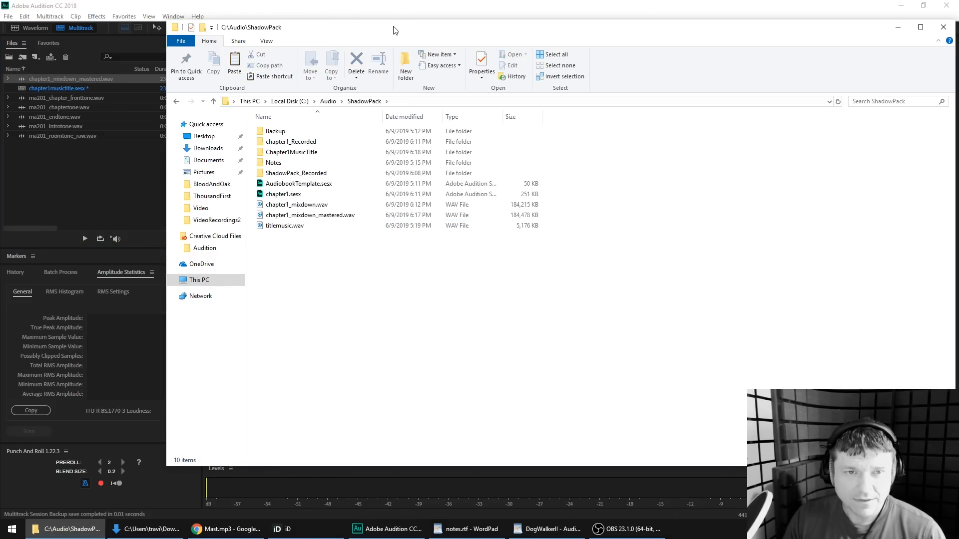
drag(394, 30, 247, 45)
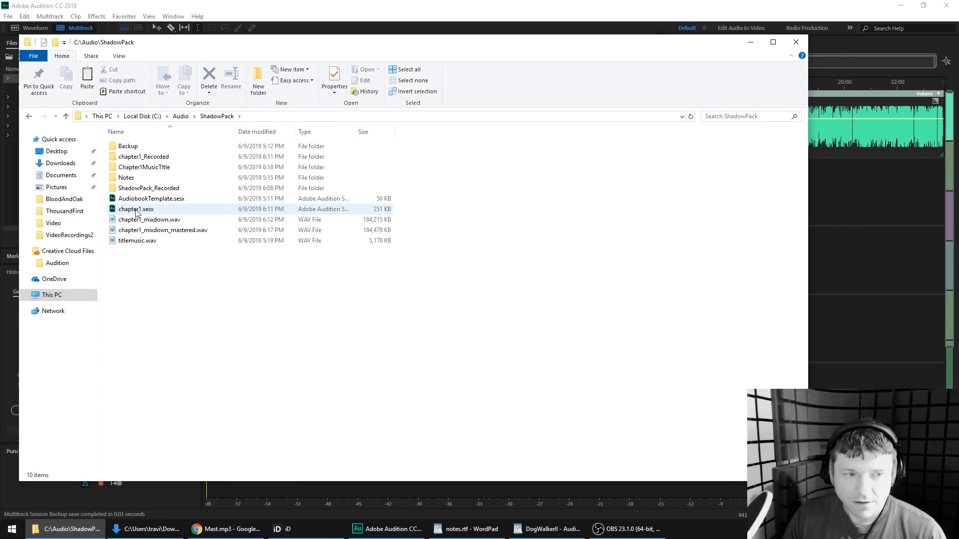
drag(143, 241, 862, 200)
click(865, 54)
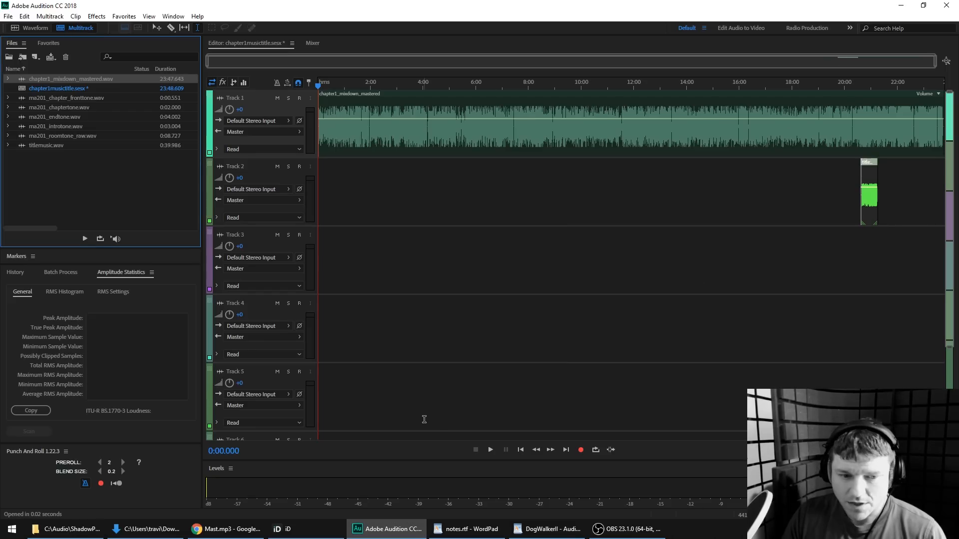
Move the titlemusic clip along Track 2 to start at about 22:33 and mute that track
scroll(540, 229, down, 3)
scroll(549, 175, up, 3)
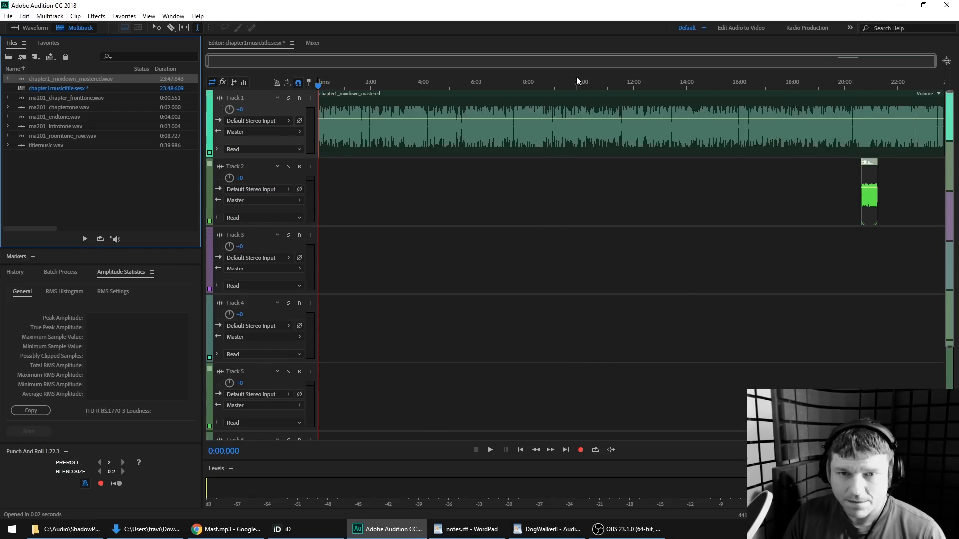
drag(318, 86, 947, 93)
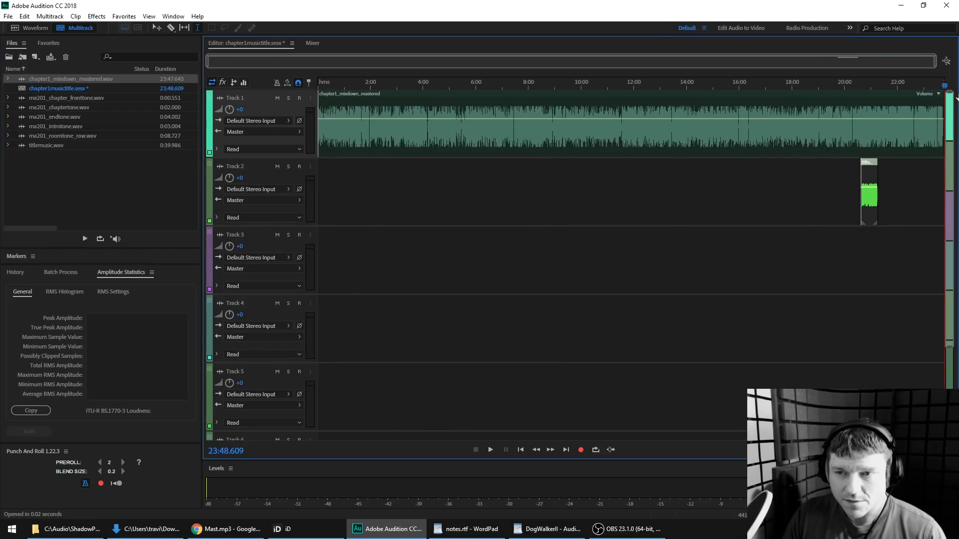
scroll(924, 105, up, 5)
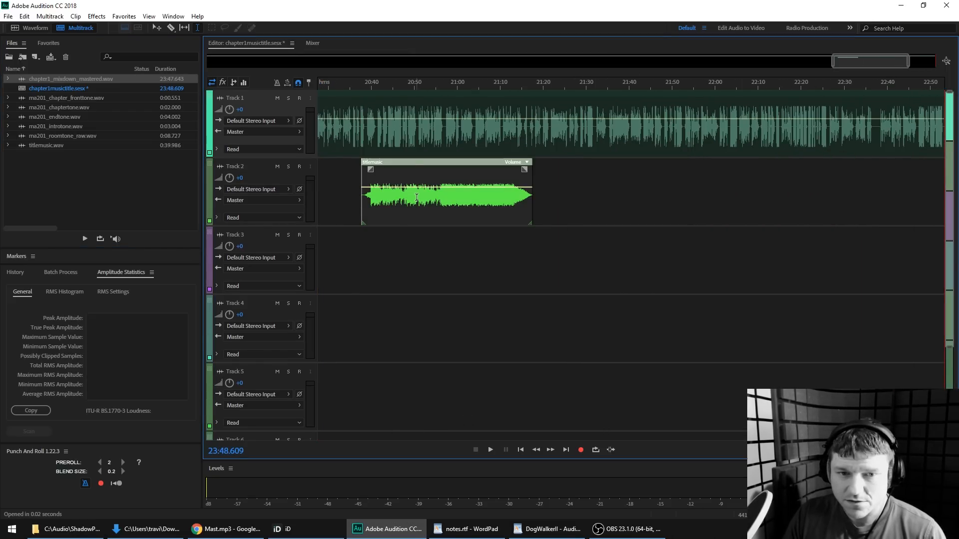
drag(415, 176, 896, 175)
click(880, 88)
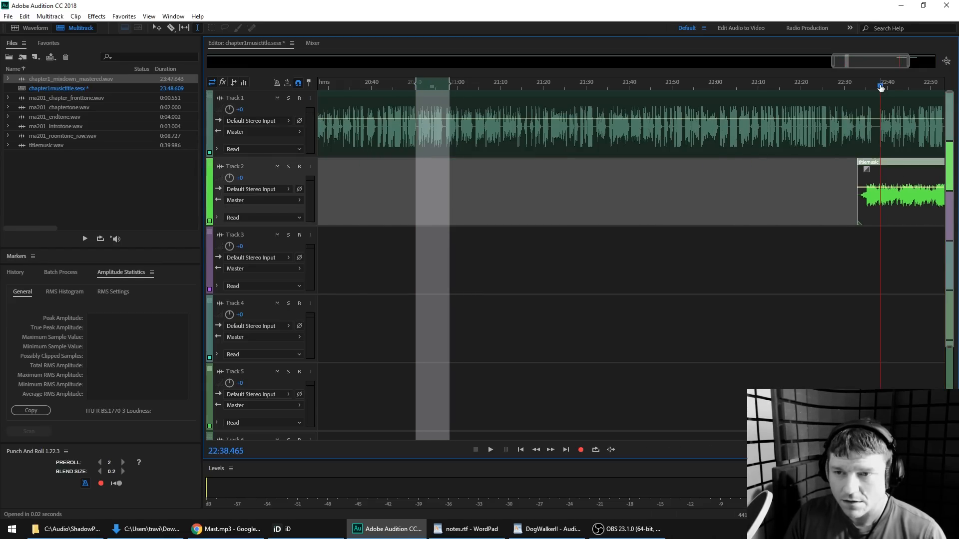
scroll(879, 88, up, 1)
click(277, 166)
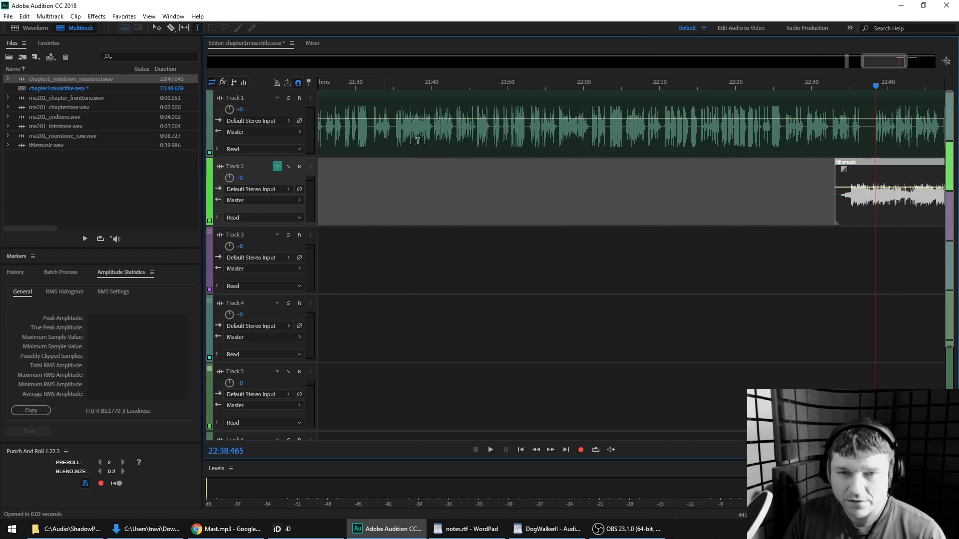
Play short bits of the narration from about 22:38 and 23:32, and move the titlemusic clip to start at about 23:31
key(space)
key(space)
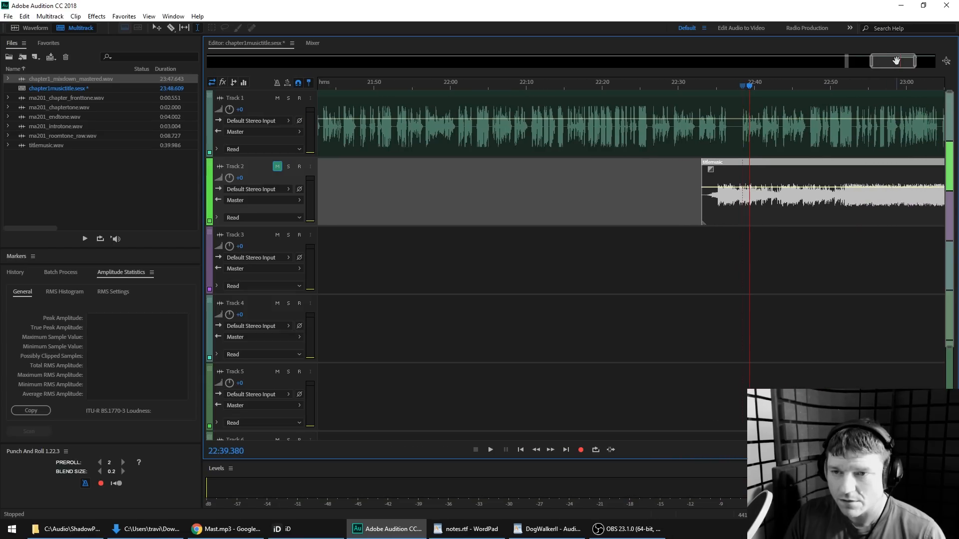
drag(896, 61, 957, 66)
click(813, 91)
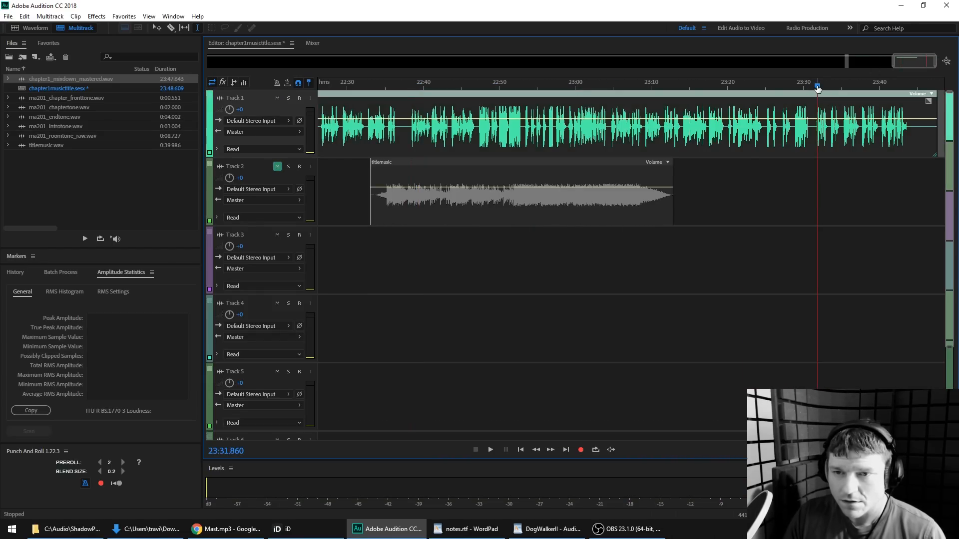
key(space)
key(space)
drag(479, 170, 918, 179)
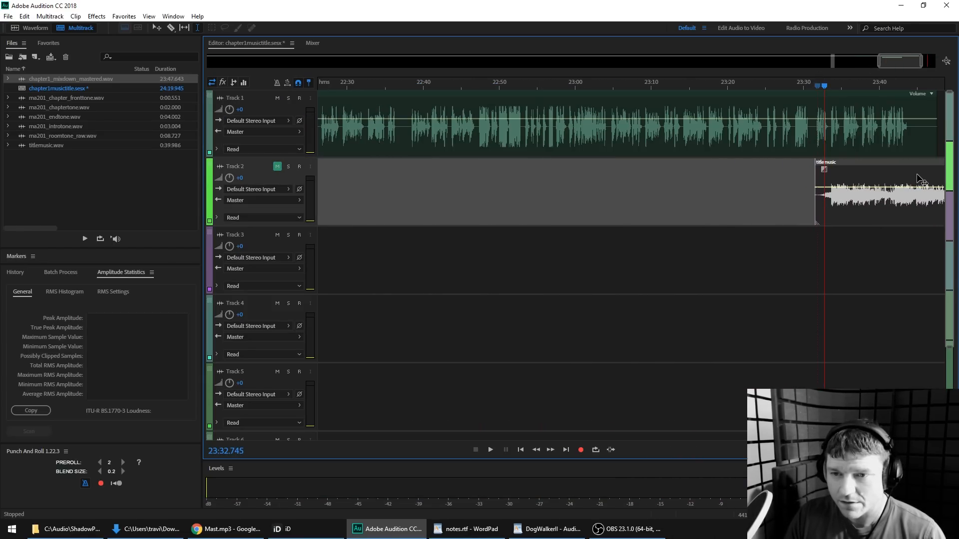
Play the narration around 23:29 to find the music's entry point and shift the titlemusic clip to start at about 23:30.2
click(796, 86)
key(space)
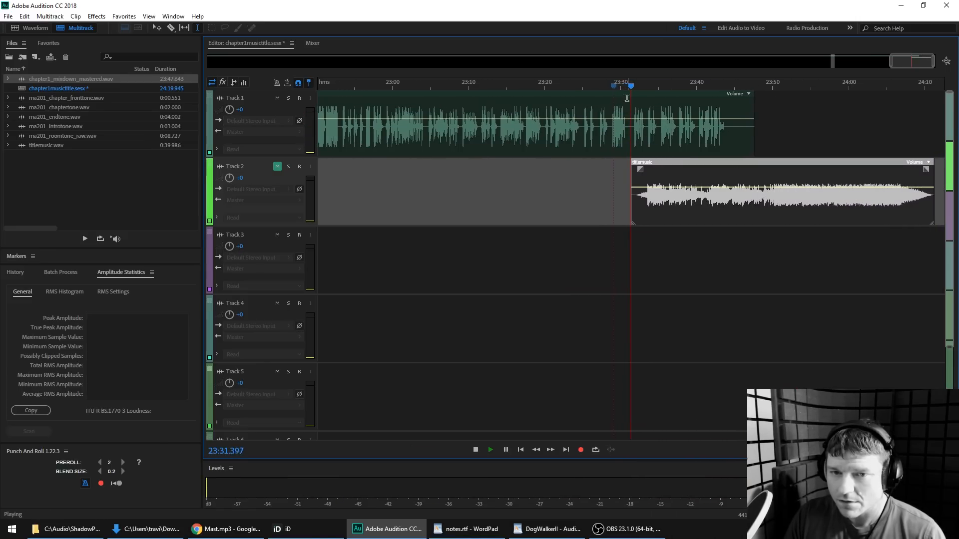
key(space)
scroll(631, 89, up, 5)
drag(704, 164, 675, 166)
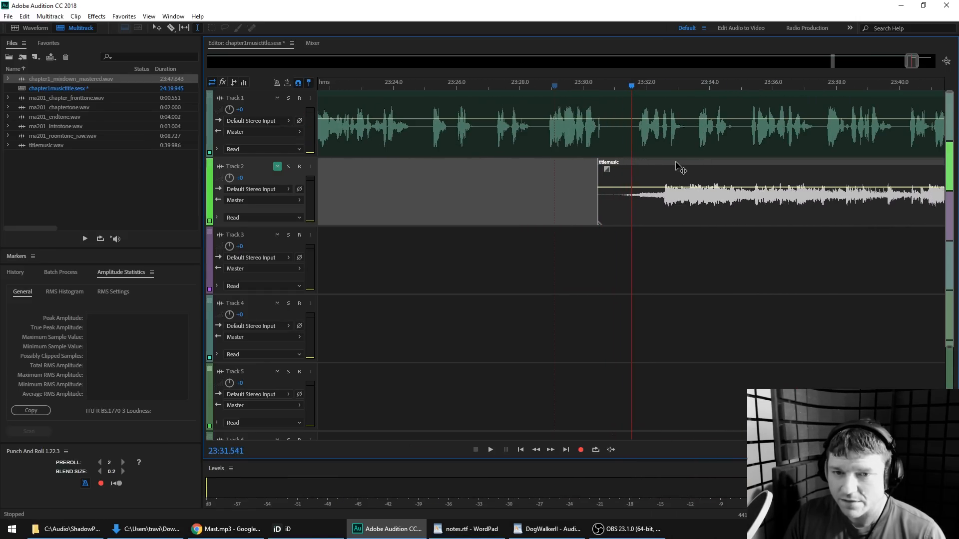
key(space)
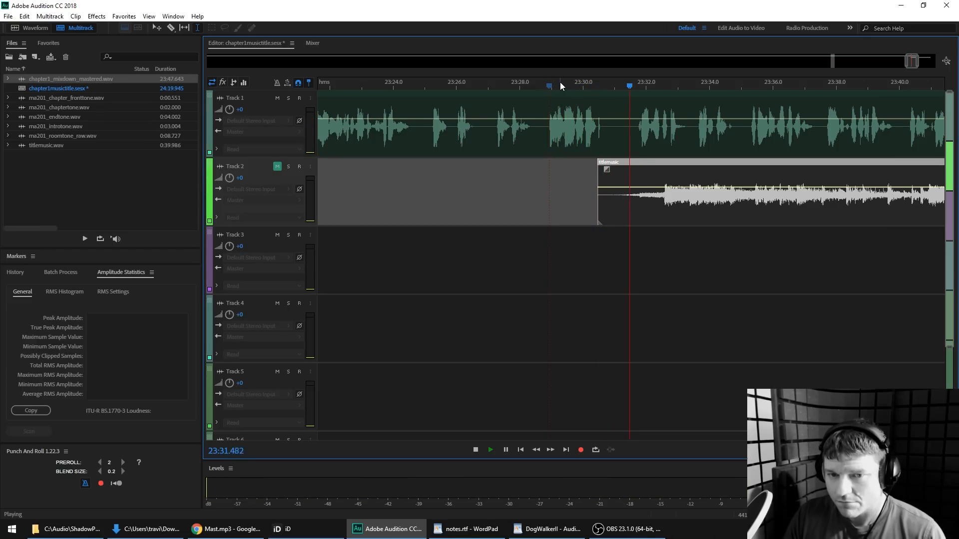
key(space)
drag(638, 166, 631, 165)
Unmute Track 2 and play the narration together with the title music from about 23:30
click(278, 167)
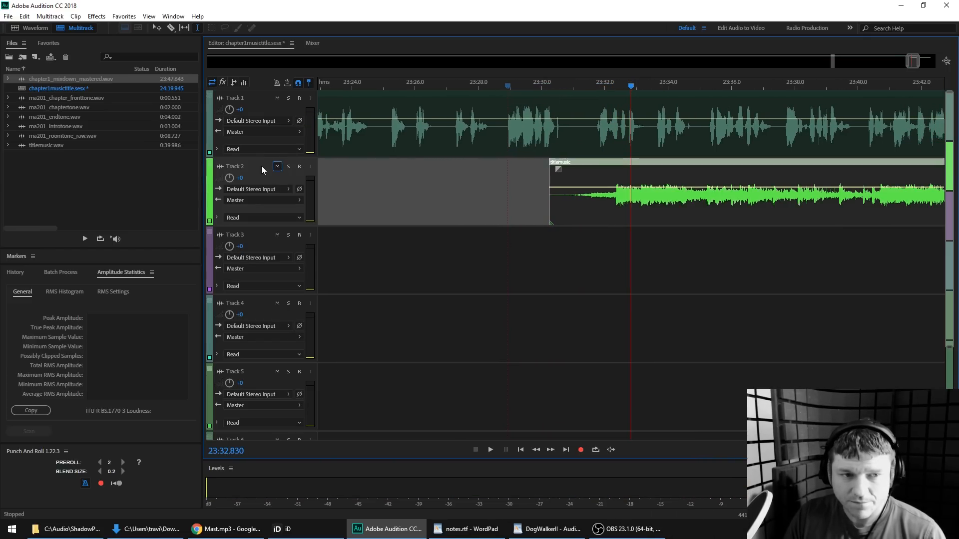
click(583, 88)
key(space)
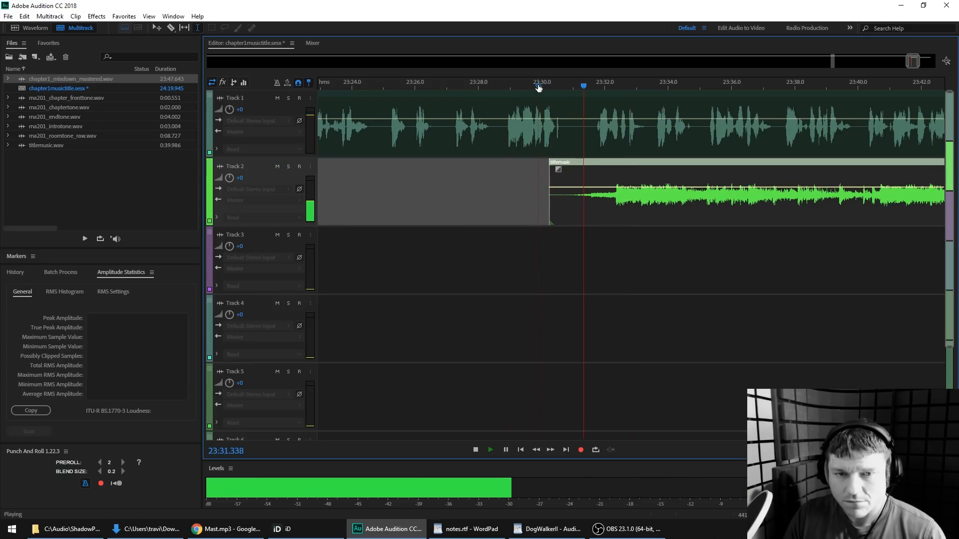
Stop playback and shift the titlemusic clip slightly later, to start at about 23:30.4
key(space)
drag(582, 167, 588, 167)
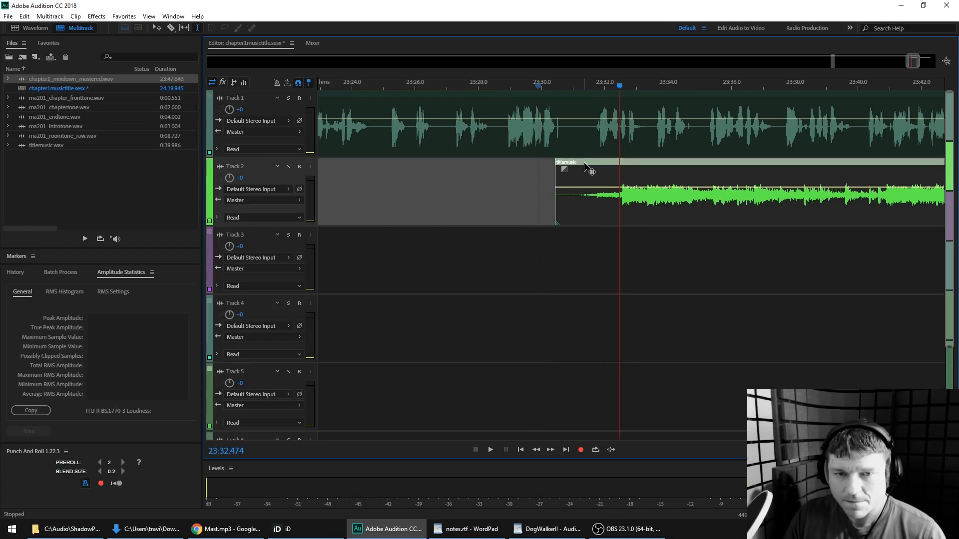
Split the narration clip at about 23:31.2 and move the remainder to start at about 23:34.7
click(579, 94)
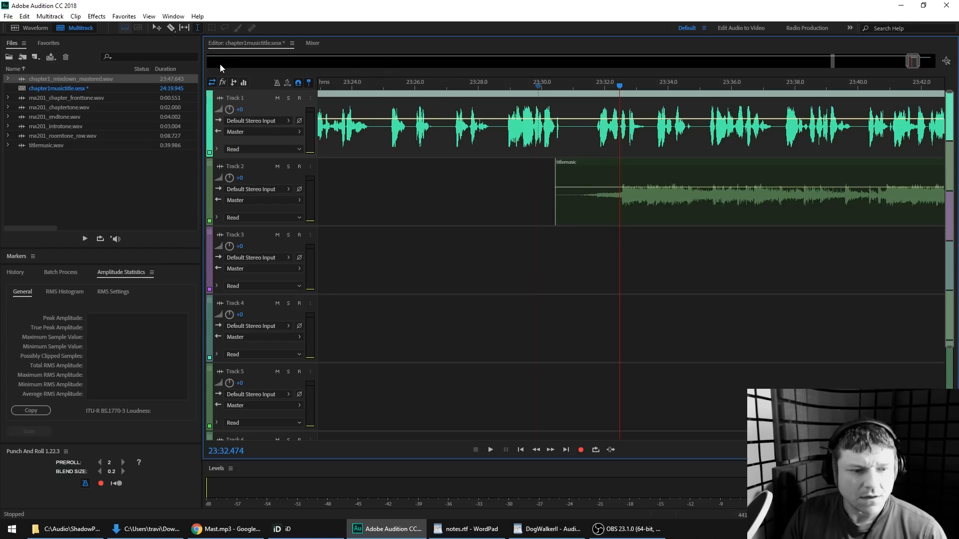
click(170, 27)
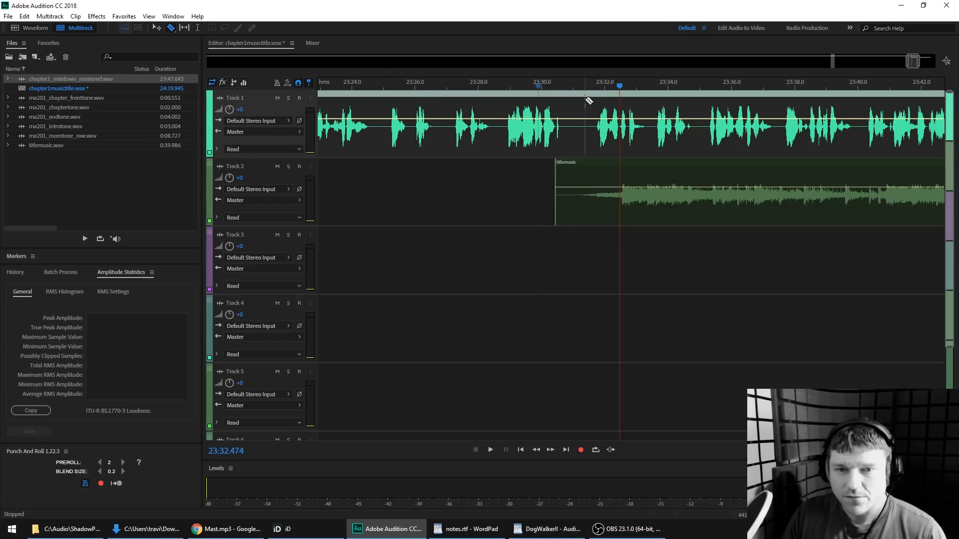
click(582, 130)
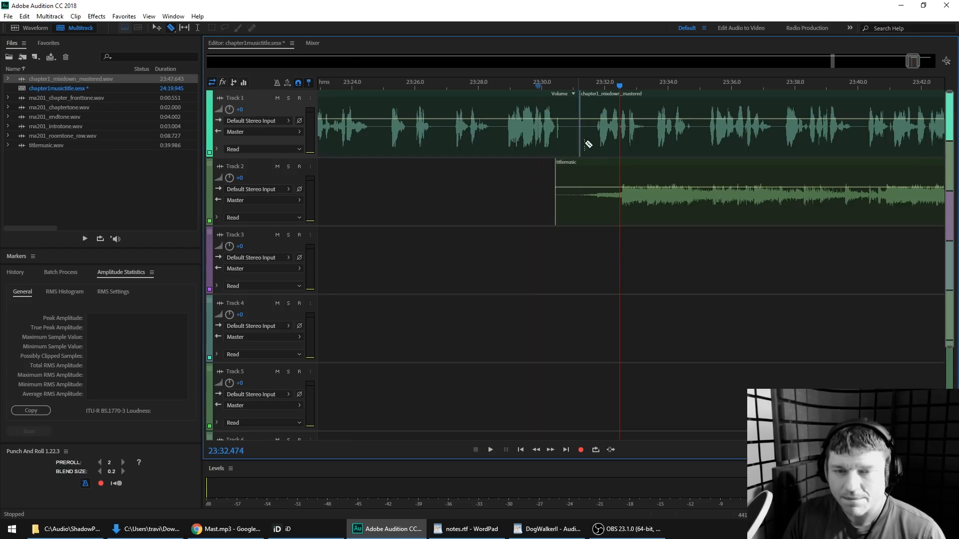
drag(913, 59, 915, 60)
drag(487, 97, 598, 95)
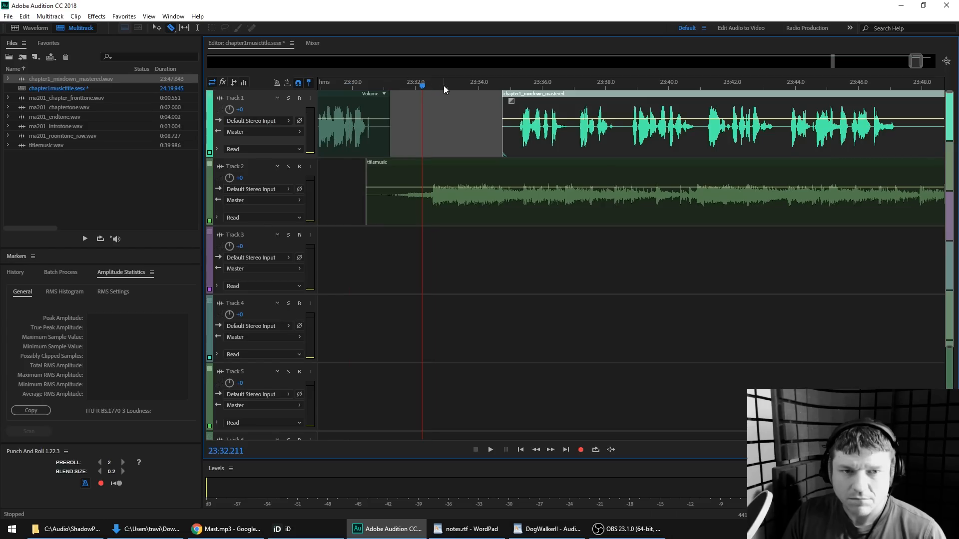
Play from about 23:32.2 and split the closing narration between phrases at about 23:38.6, 23:41.0 and 23:43.6
key(space)
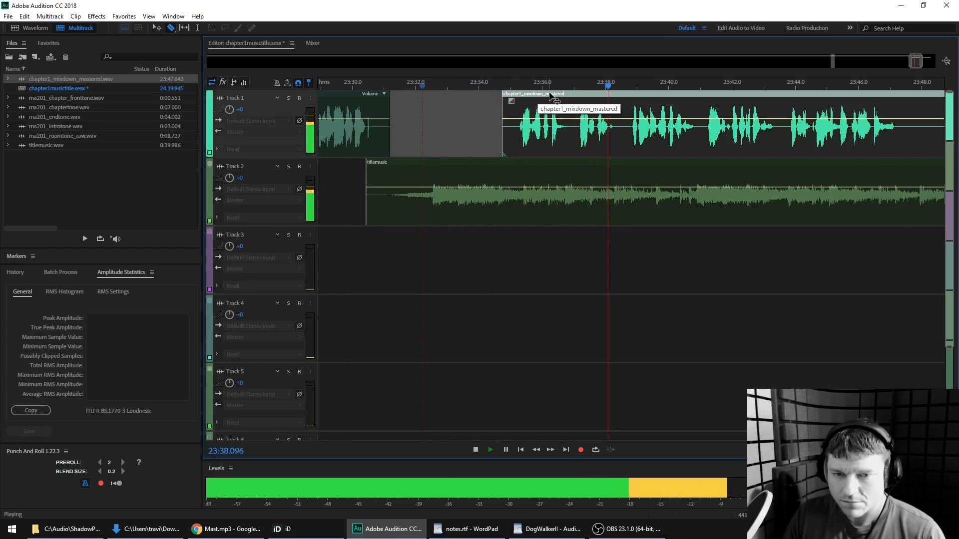
key(space)
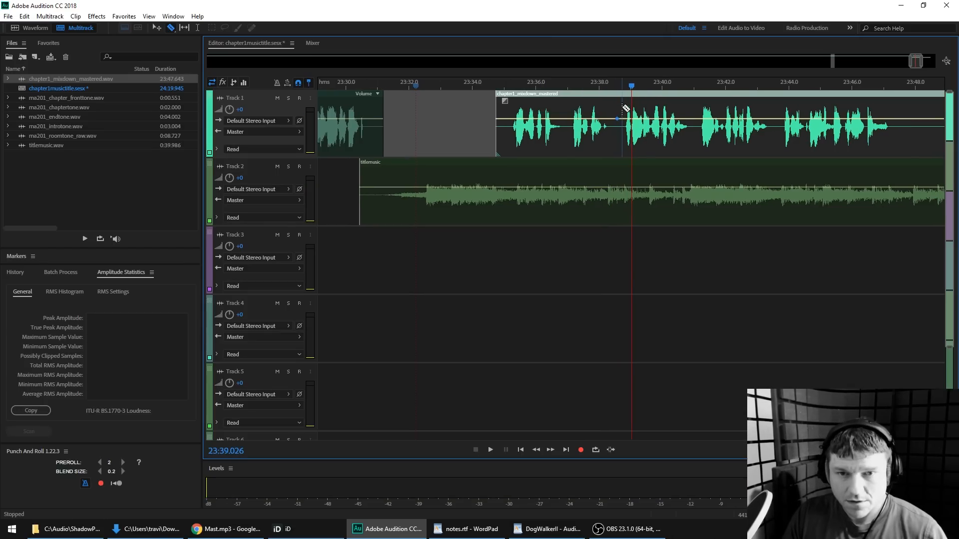
click(618, 106)
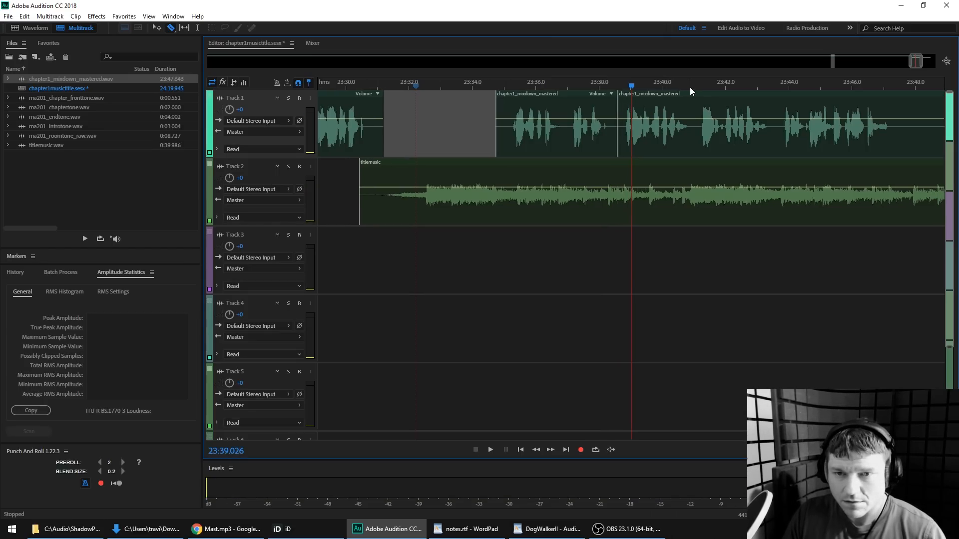
click(694, 107)
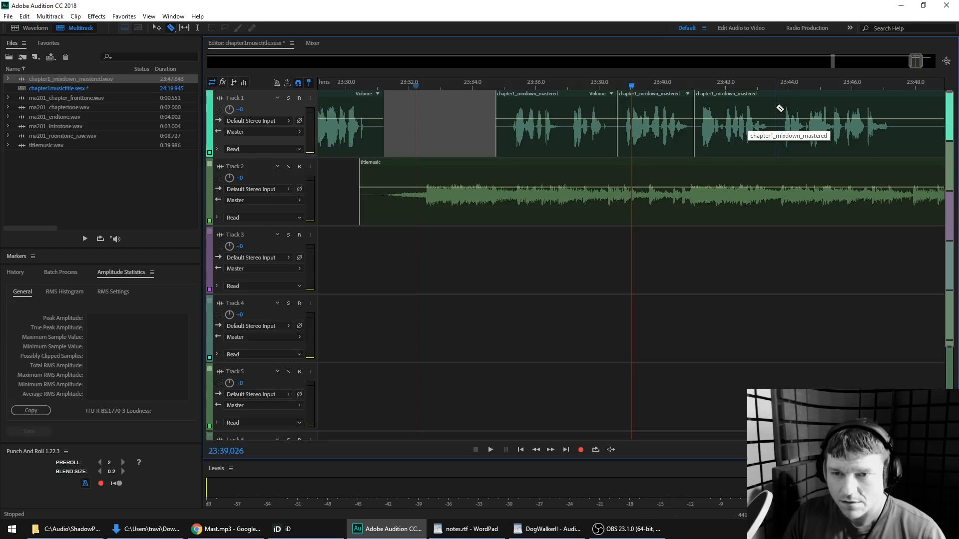
click(776, 108)
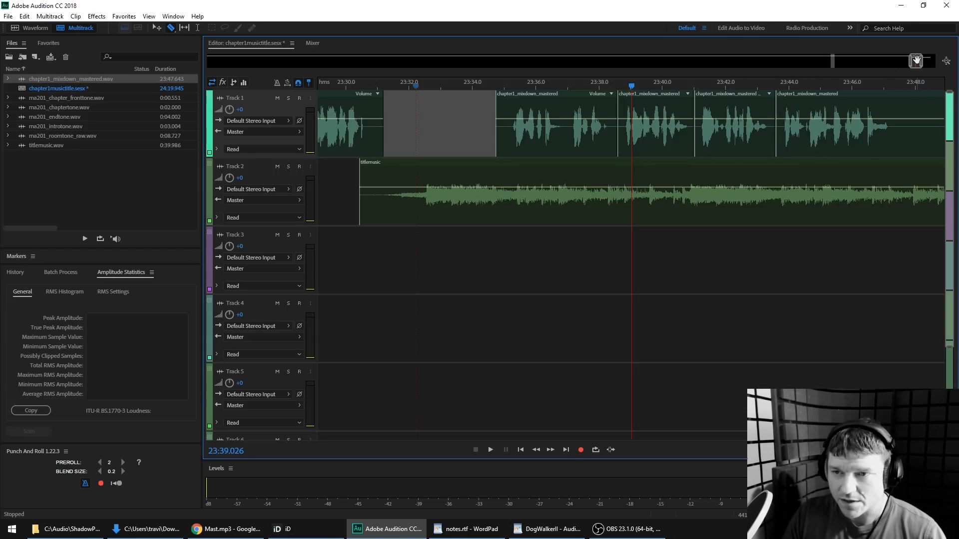
Move the last narration clip toward the music's ending, to start at about 24:01.7, and play the music leading up to it
drag(916, 60, 921, 60)
drag(540, 103, 805, 103)
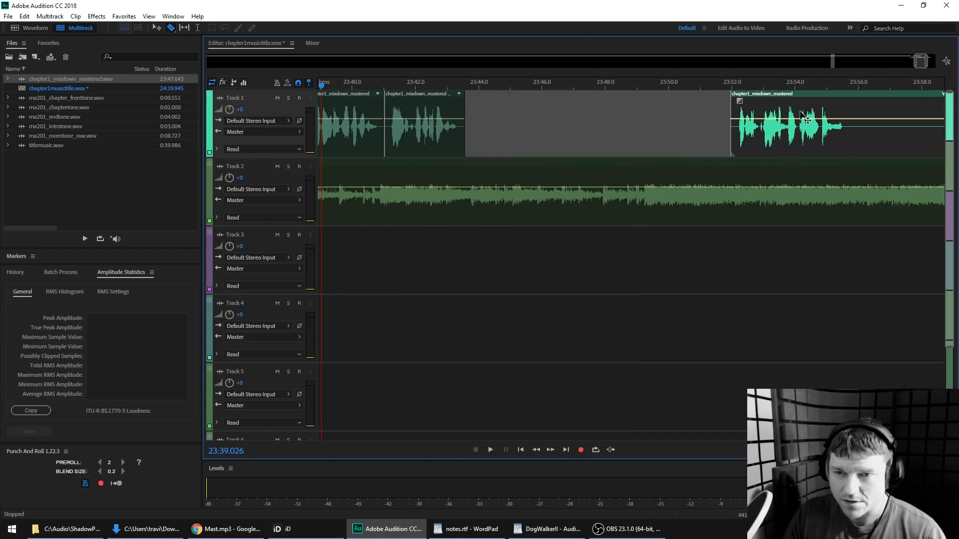
drag(922, 60, 928, 59)
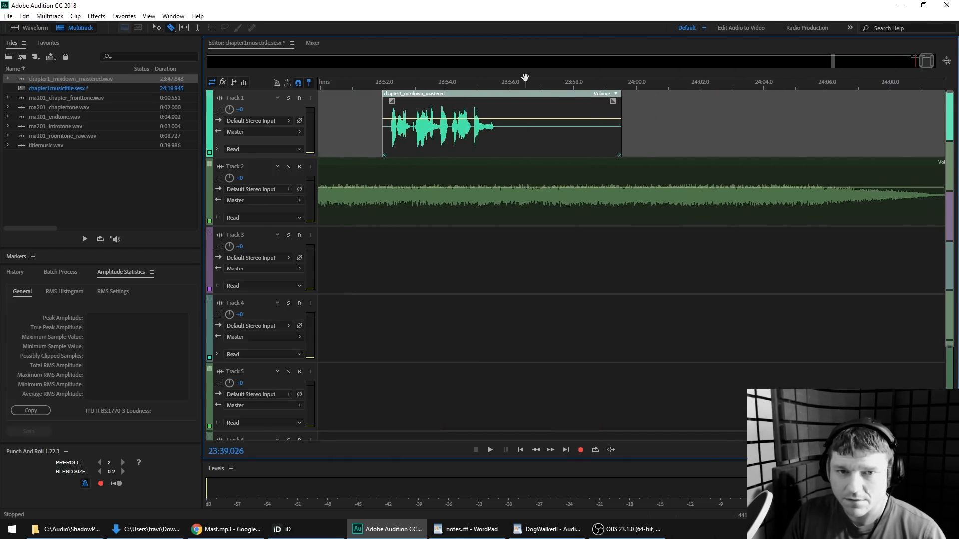
click(459, 85)
key(space)
key(space)
drag(488, 100, 798, 99)
key(space)
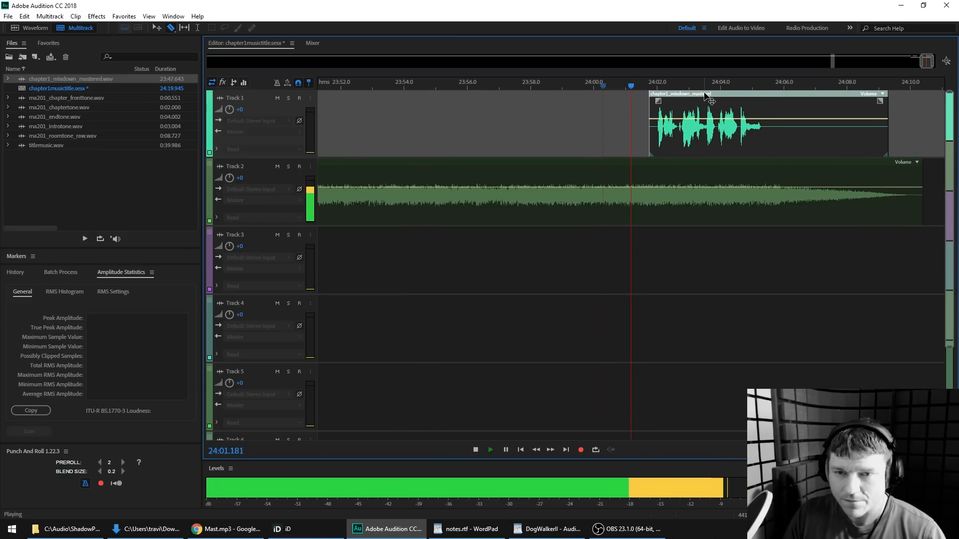
Test the last narration clip at several positions against the music's fade-out and place its start at about 24:04.0
drag(687, 94, 748, 95)
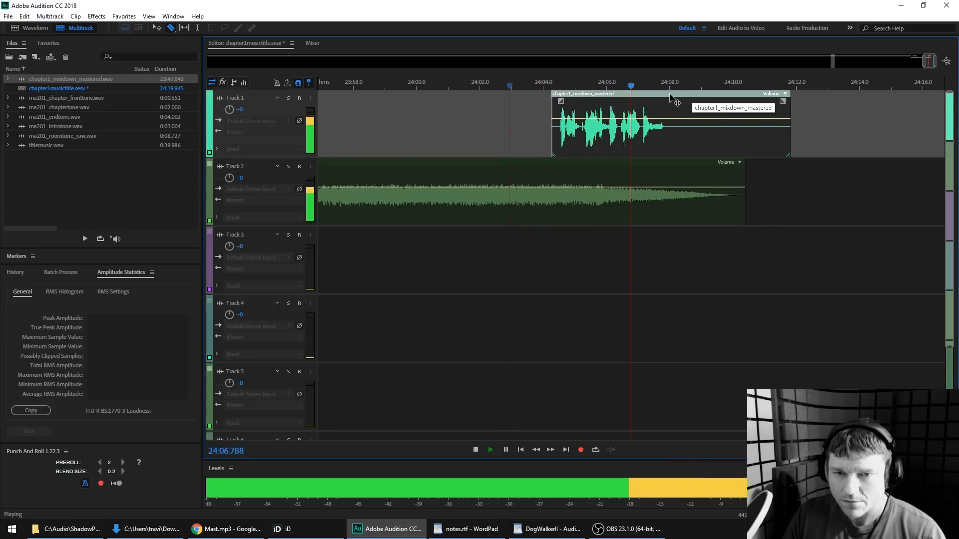
key(space)
drag(648, 94, 658, 95)
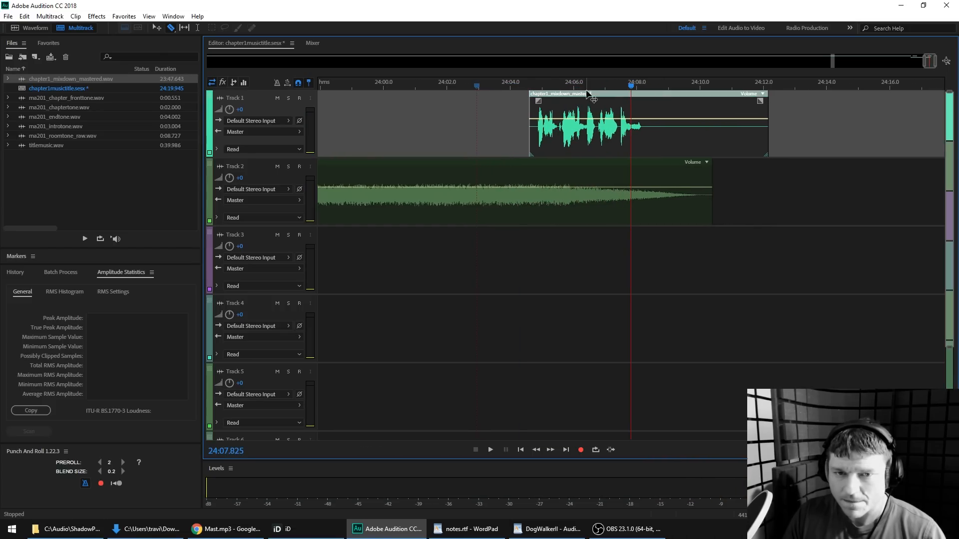
key(space)
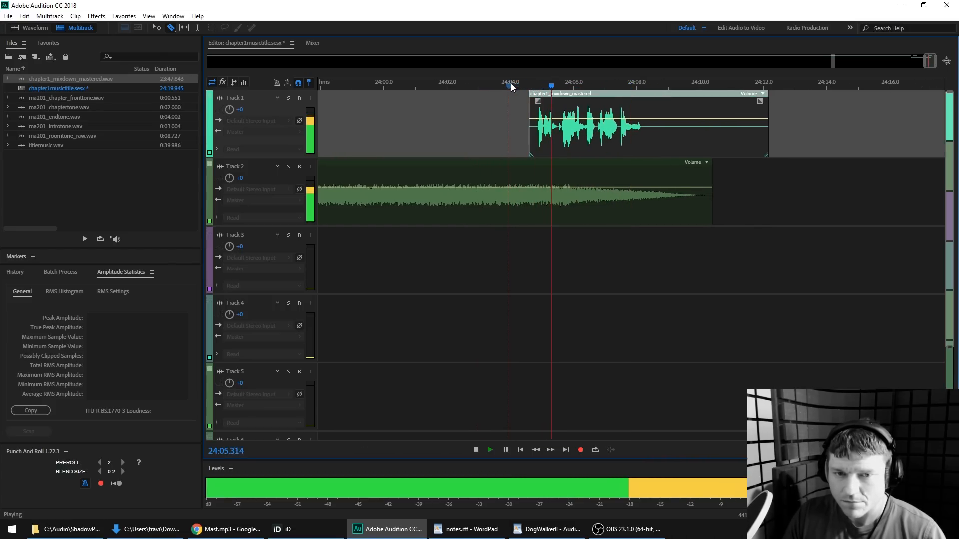
key(space)
drag(553, 93, 565, 93)
key(space)
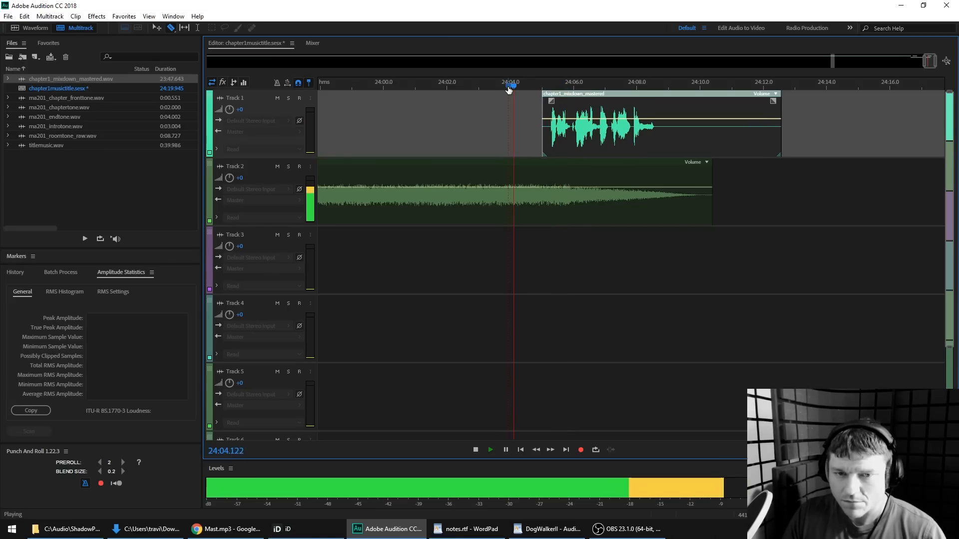
key(space)
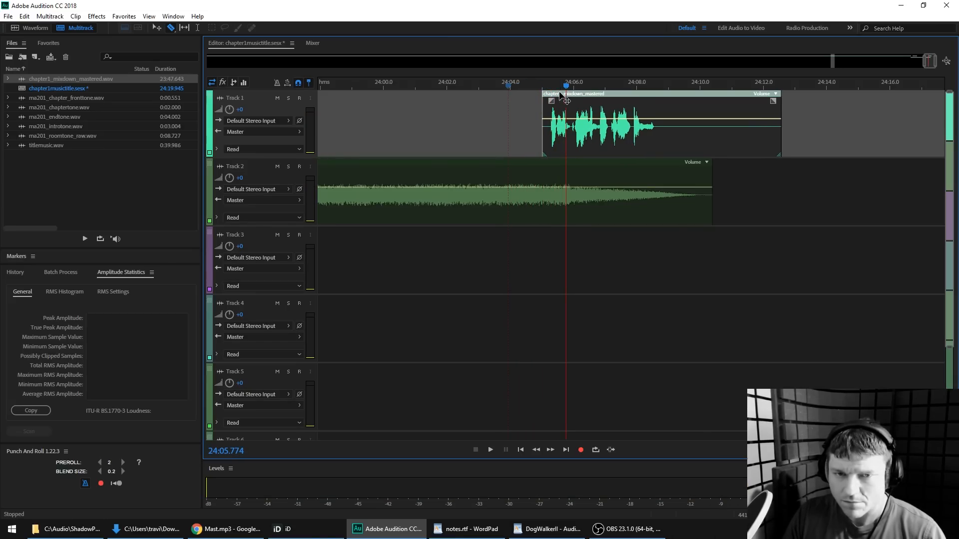
drag(565, 94, 534, 94)
Play the ending from about 24:02, nudge the last narration clip to start at about 24:03.9, and replay from about 24:01.2
click(451, 85)
key(space)
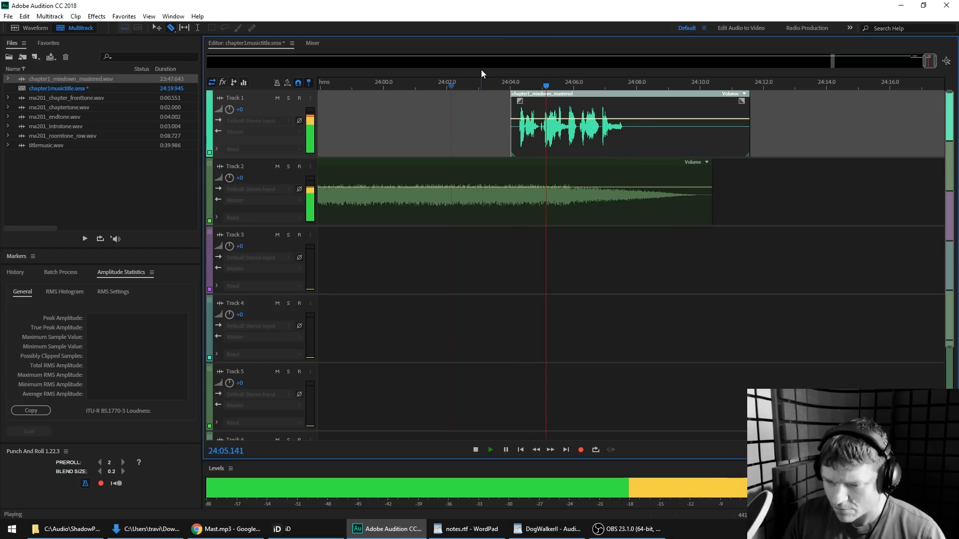
key(space)
drag(534, 94, 530, 94)
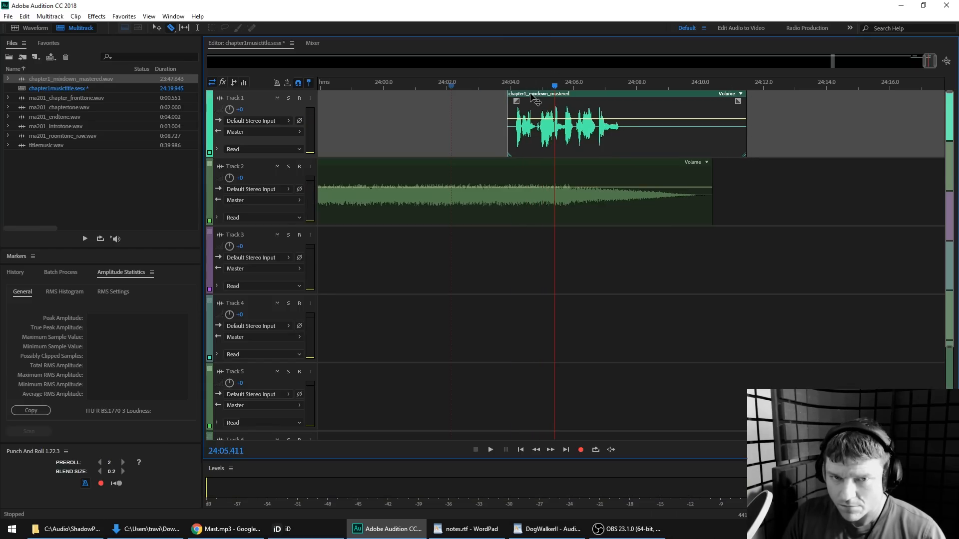
click(423, 87)
key(space)
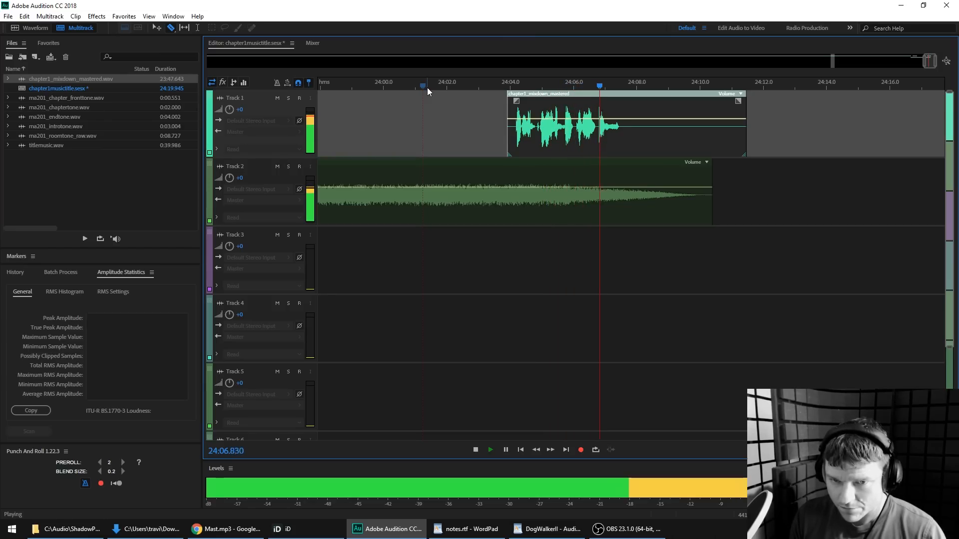
key(space)
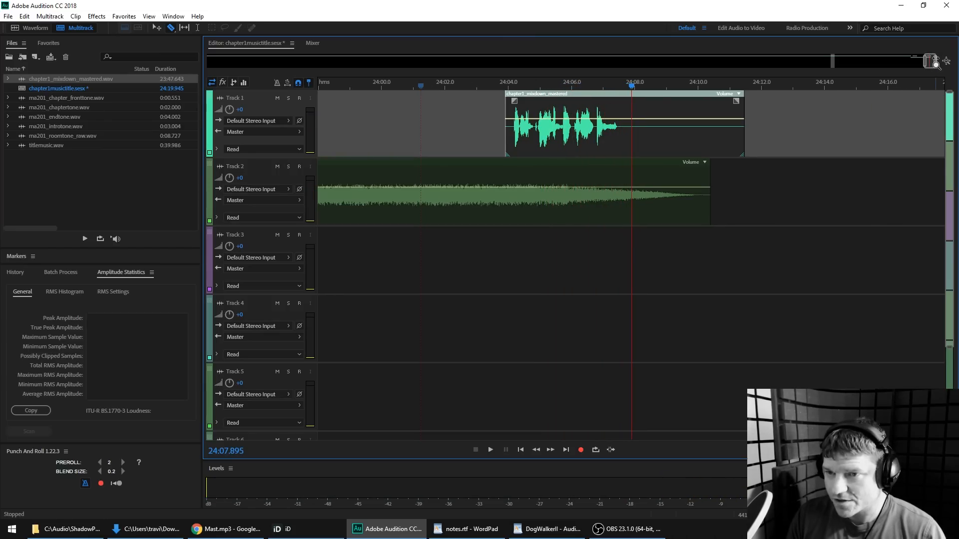
Play the narration from about 23:34 and move the two adjoining middle phrase clips together to start at about 23:41.0
drag(930, 59, 915, 60)
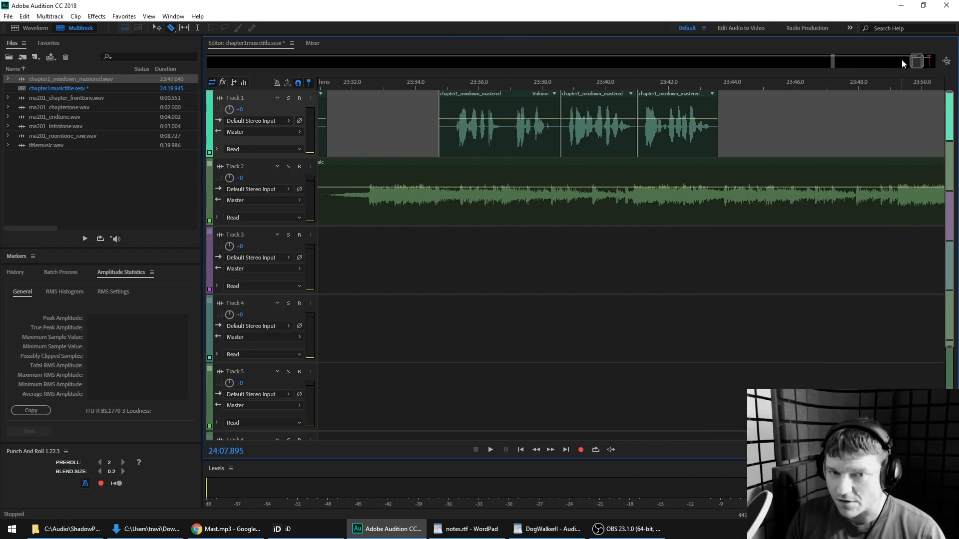
click(424, 82)
key(space)
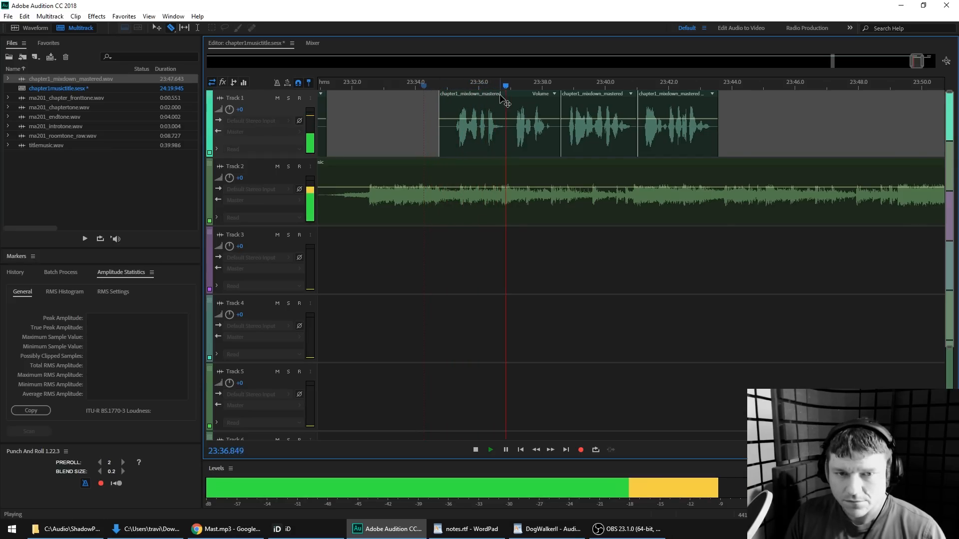
key(space)
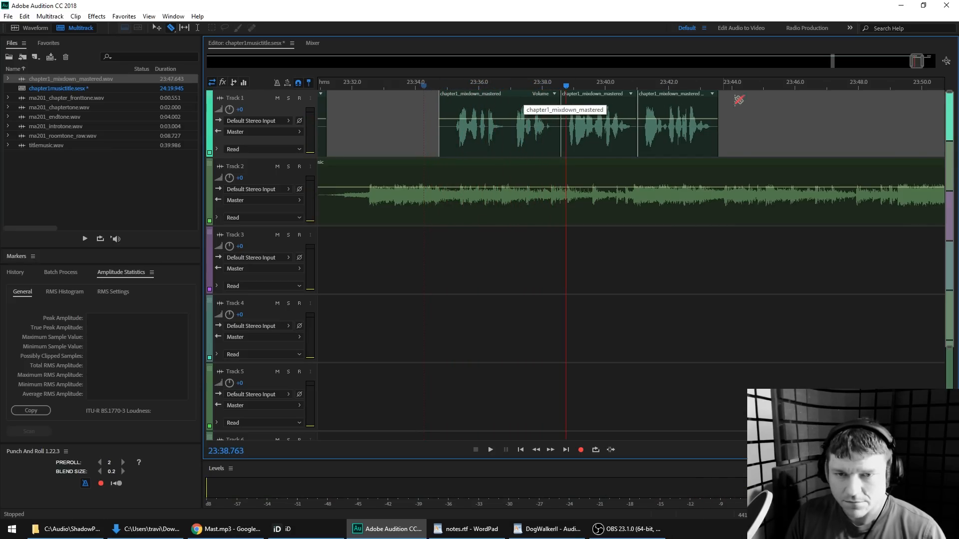
click(157, 28)
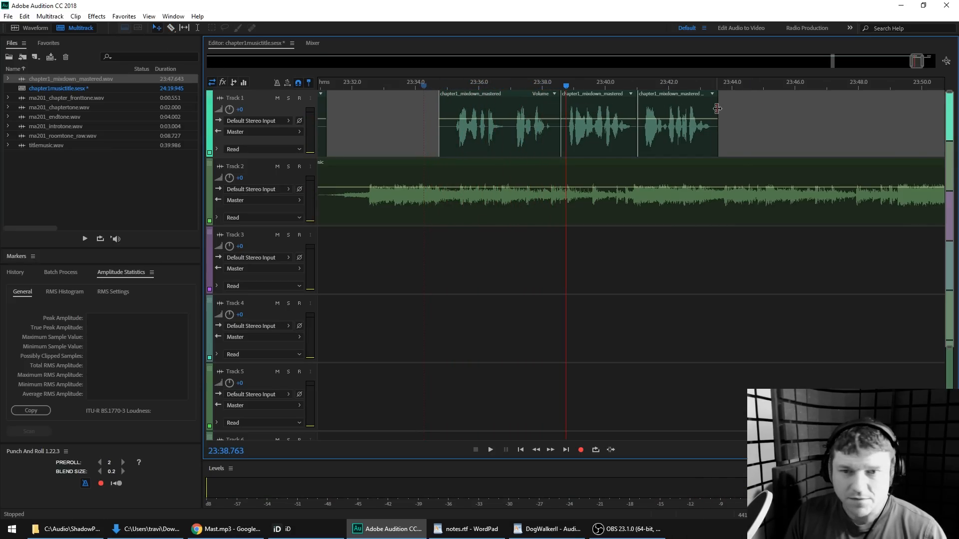
drag(611, 102, 742, 104)
click(497, 82)
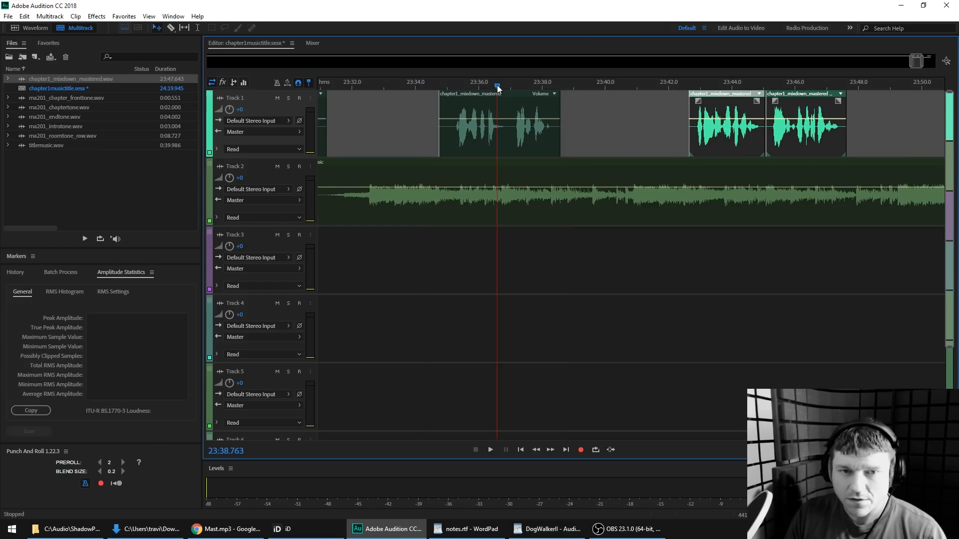
key(space)
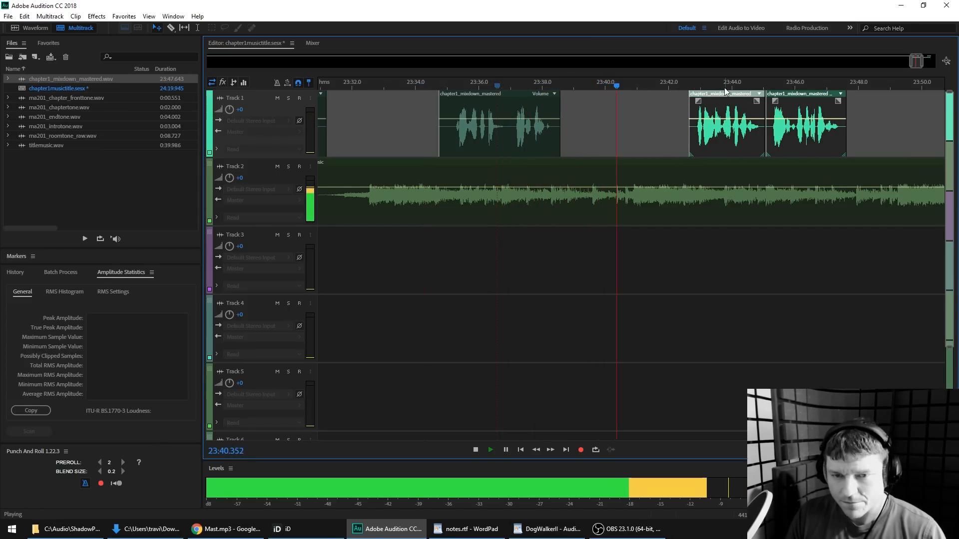
key(space)
drag(716, 95, 669, 95)
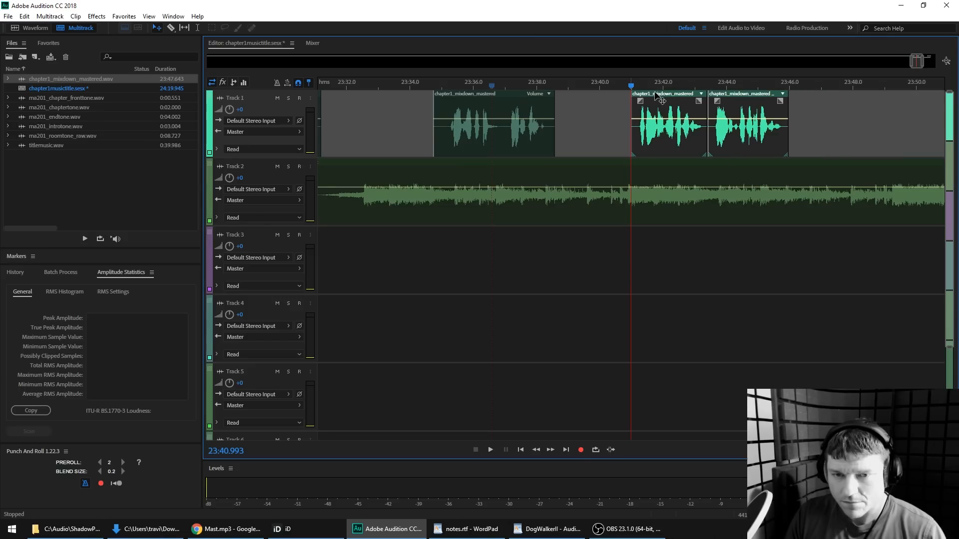
Try the second middle phrase clip at about 23:44.5 during playback, and move it back directly against the preceding clip
mouse_move(743, 96)
mouse_down()
mouse_move(769, 97)
mouse_move(732, 98)
mouse_up()
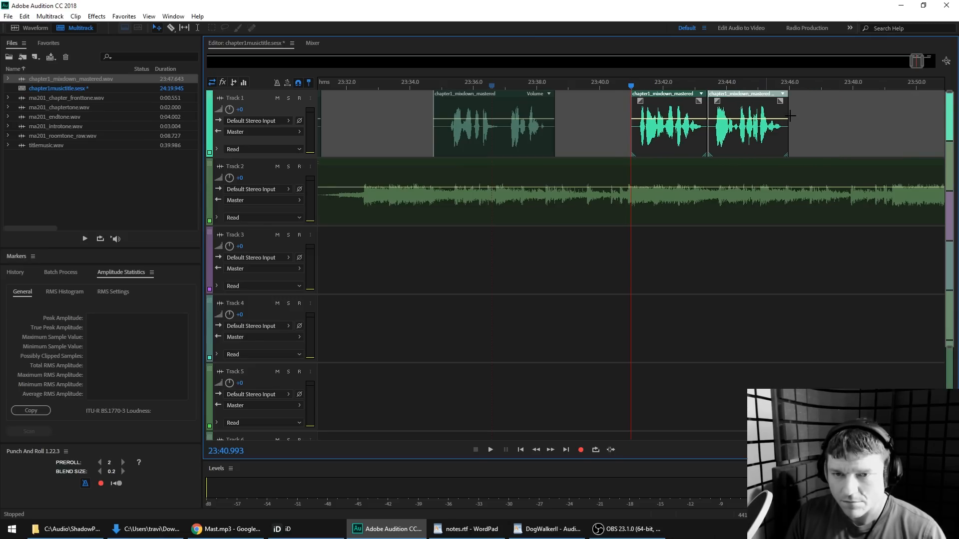
click(731, 98)
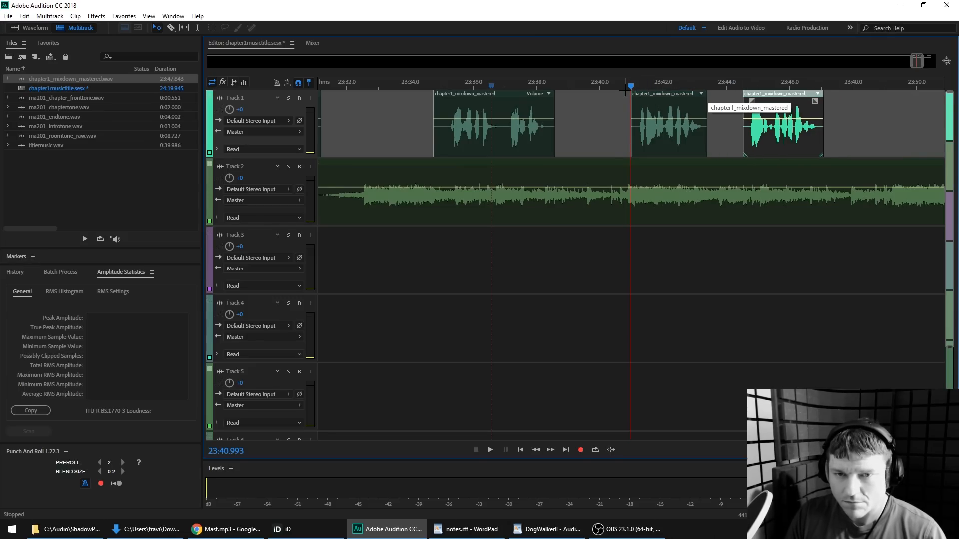
key(space)
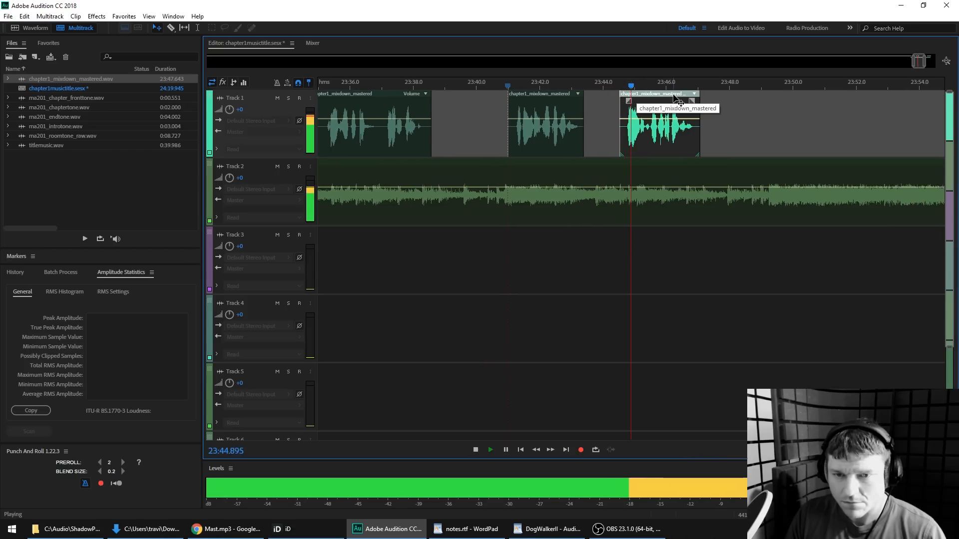
drag(679, 100, 585, 97)
key(space)
Play the music from about 23:41.5 to 23:54 and move the two middle phrase clips together to start at about 23:53.1
click(484, 86)
key(space)
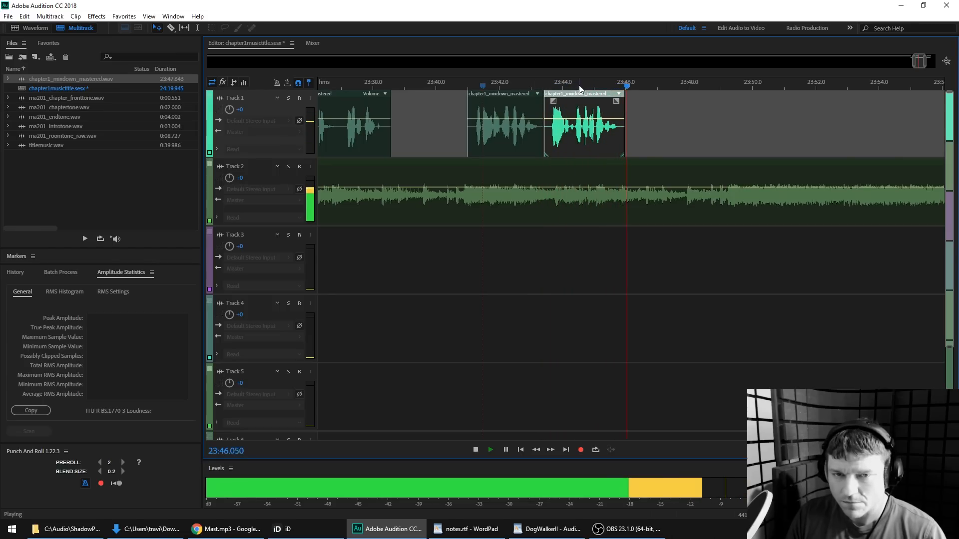
scroll(580, 86, down, 3)
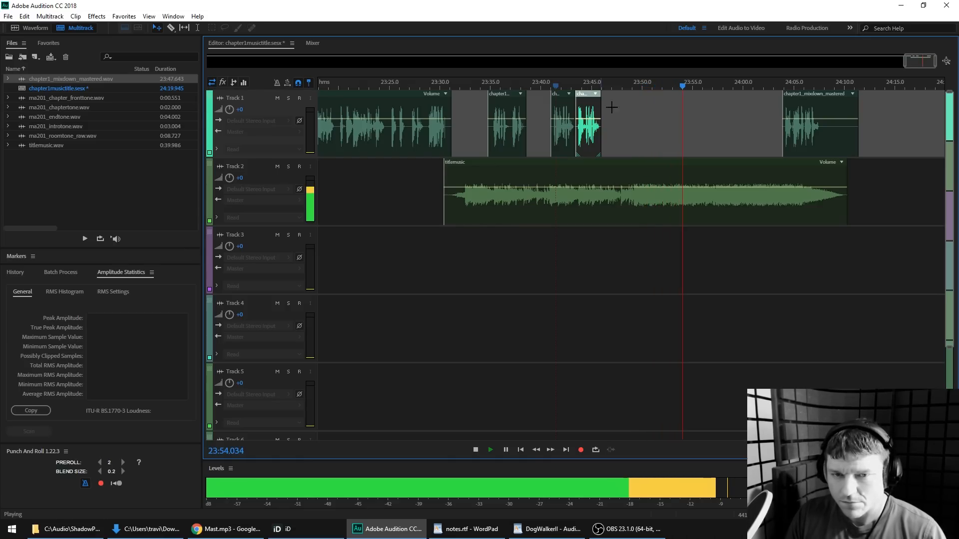
key(space)
click(563, 119)
drag(559, 97, 682, 97)
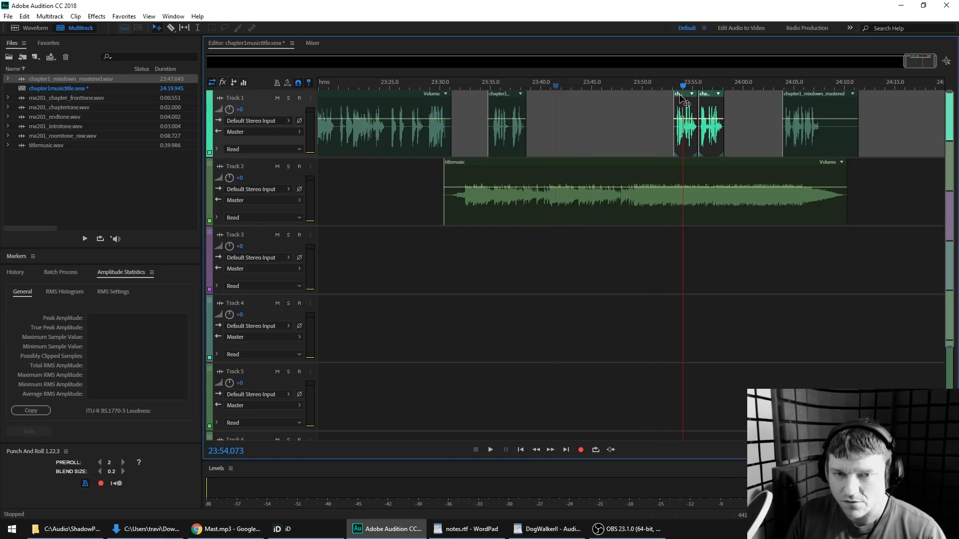
Move the first closing phrase clip to start at about 23:39.5 and play the music entrance from about 23:30
drag(505, 98, 549, 99)
click(440, 85)
key(space)
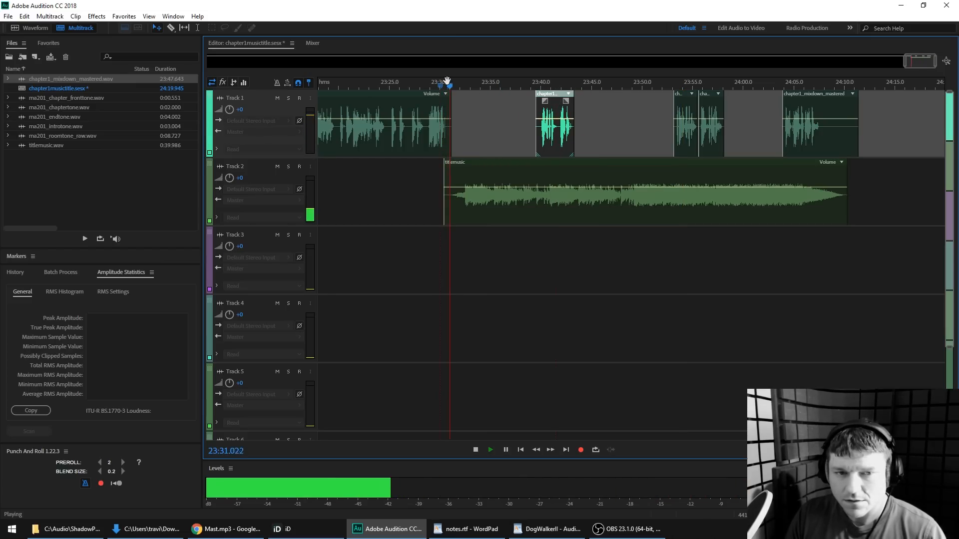
key(space)
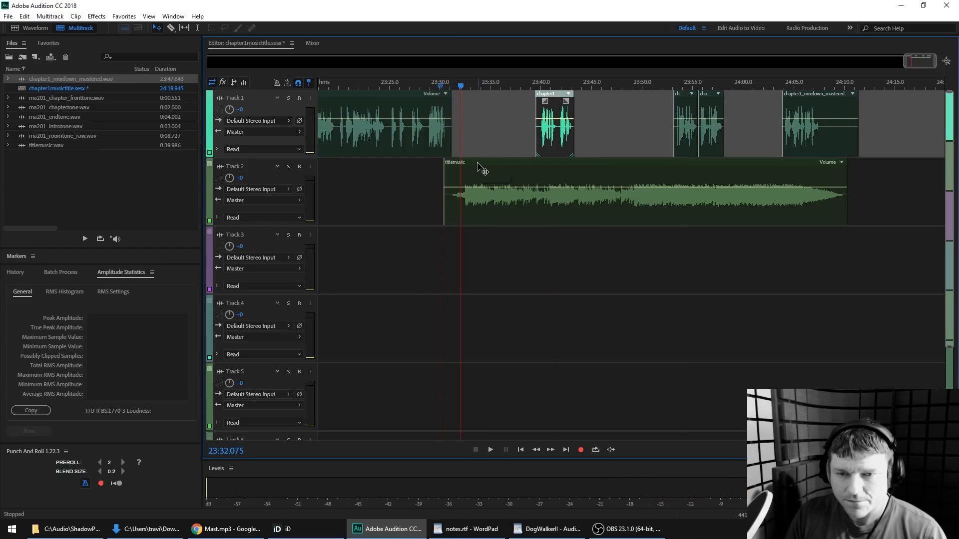
Move the title music and all closing phrase clips together so the music starts at about 23:29.7, and play from about 23:28.6
drag(899, 112, 493, 168)
click(424, 88)
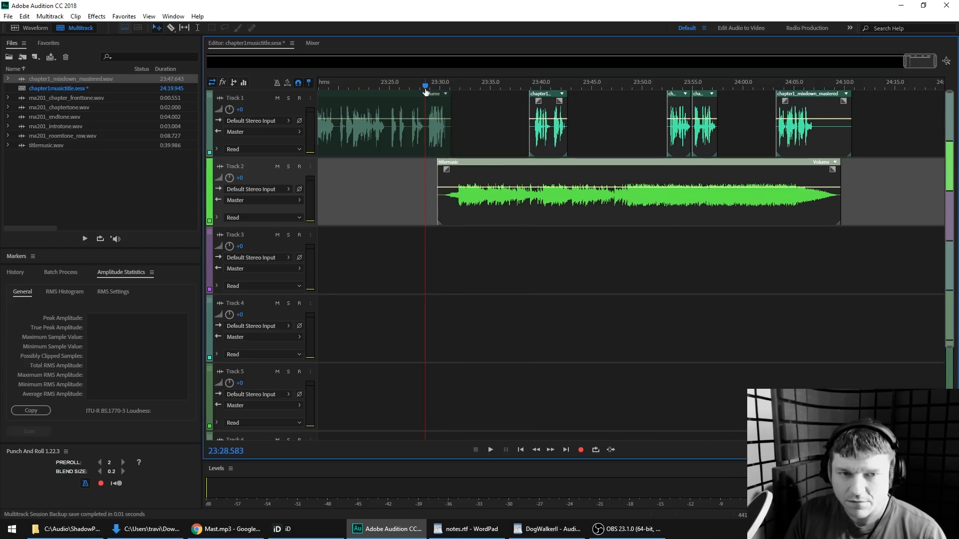
key(space)
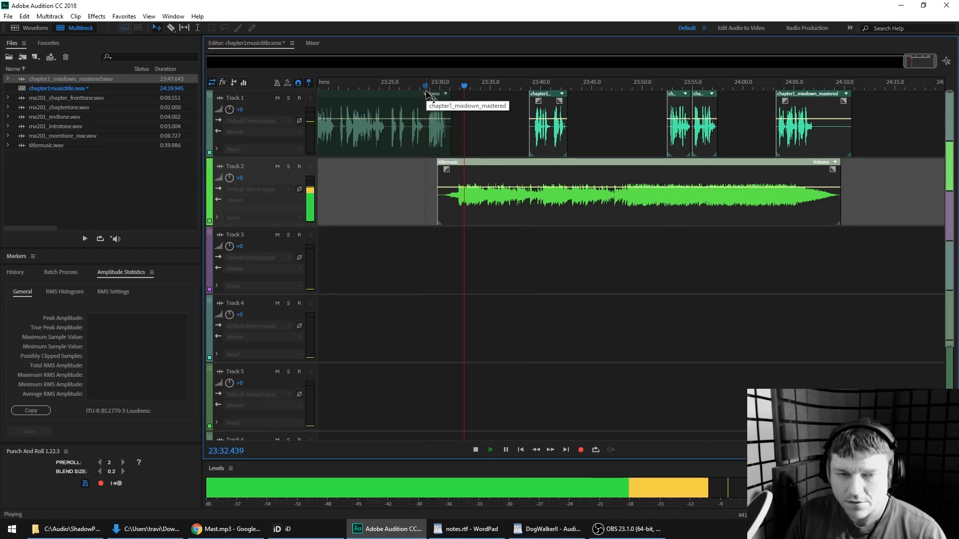
Try the first closing phrase clip at about 23:42.7 during playback, move it to start at about 23:39.8, and replay from about 23:39.6
click(525, 88)
click(488, 91)
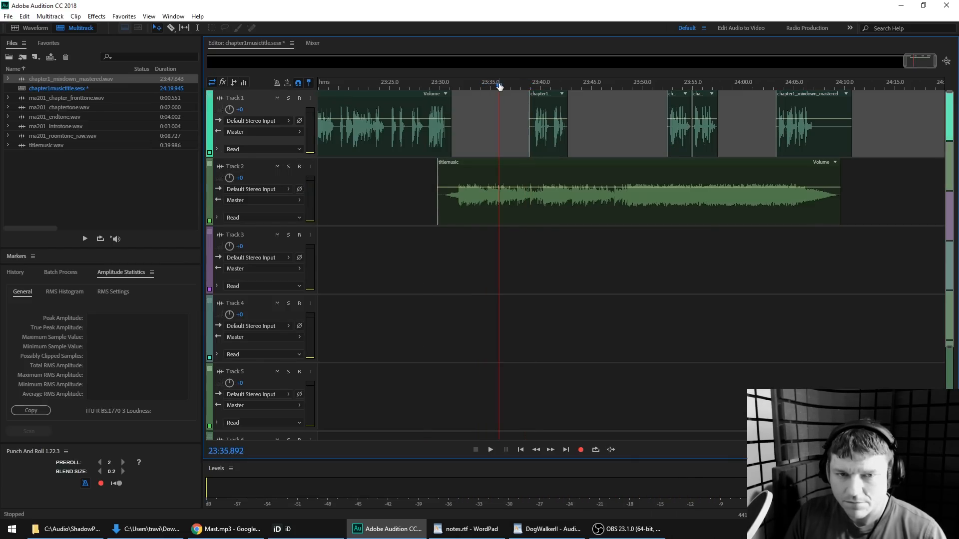
key(space)
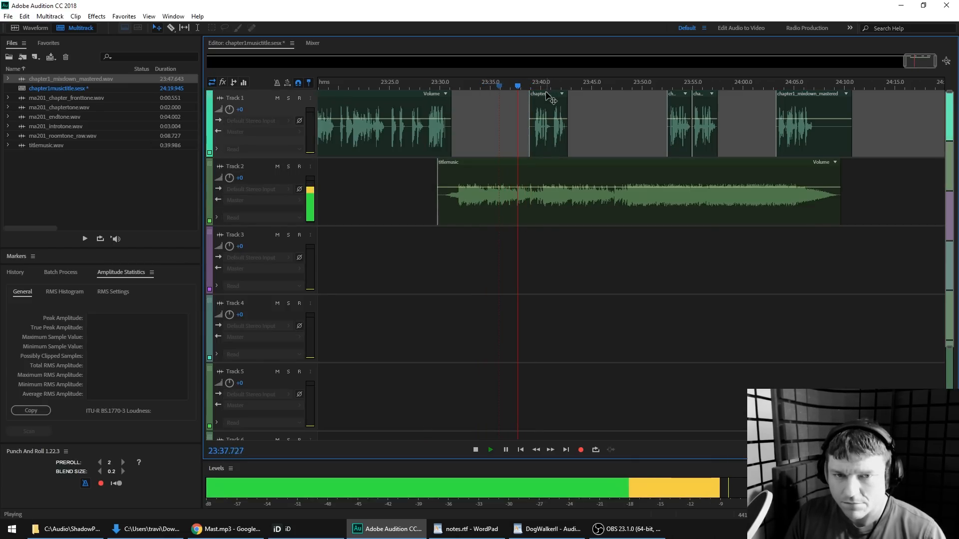
drag(546, 93, 581, 94)
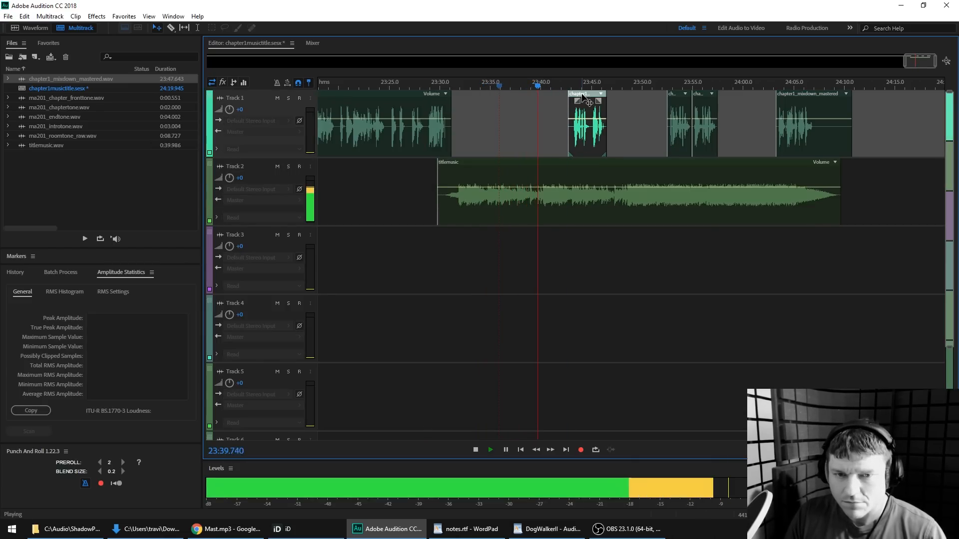
drag(581, 93, 543, 94)
key(space)
key(space)
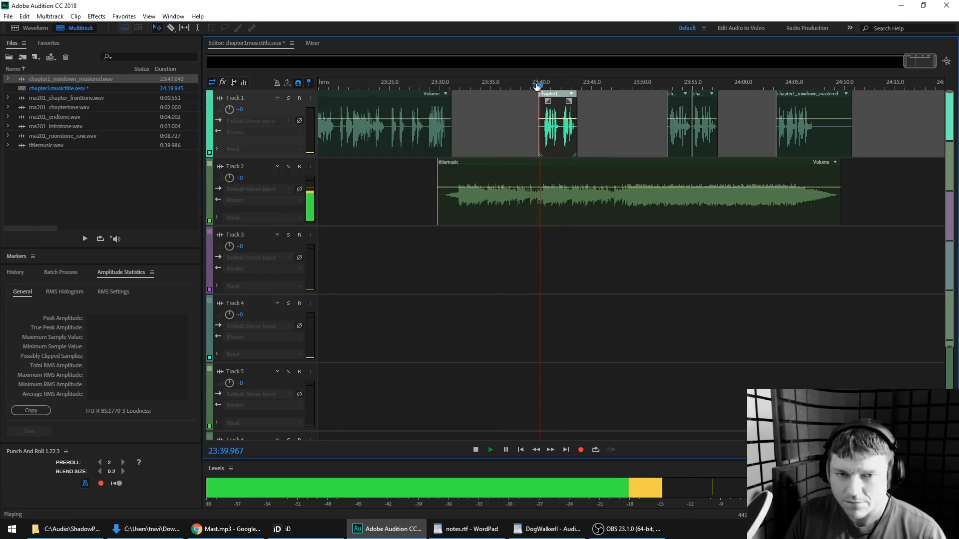
key(space)
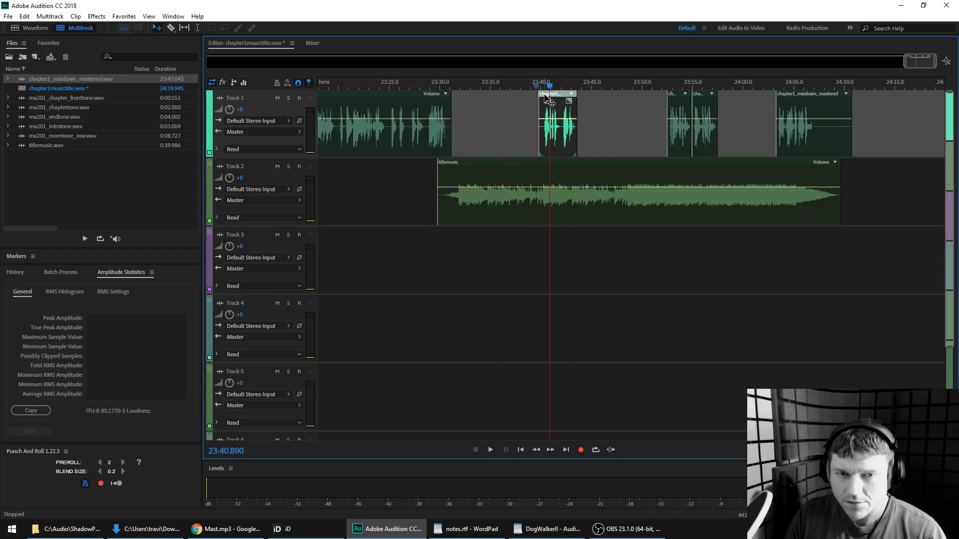
Nudge the first closing phrase clip to start at about 23:39.56, checking playback from about 23:39.0 and 23:38.4
scroll(552, 102, up, 5)
drag(557, 100, 549, 100)
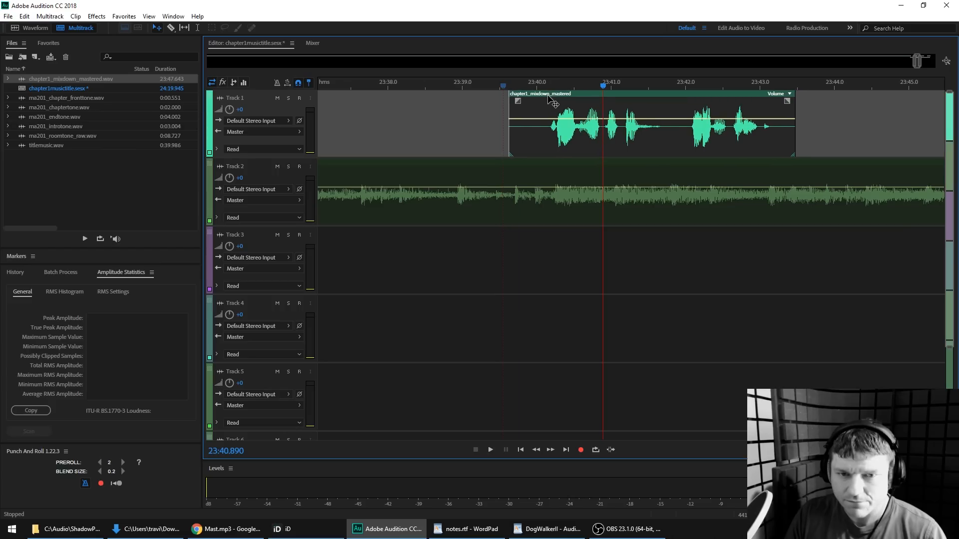
key(space)
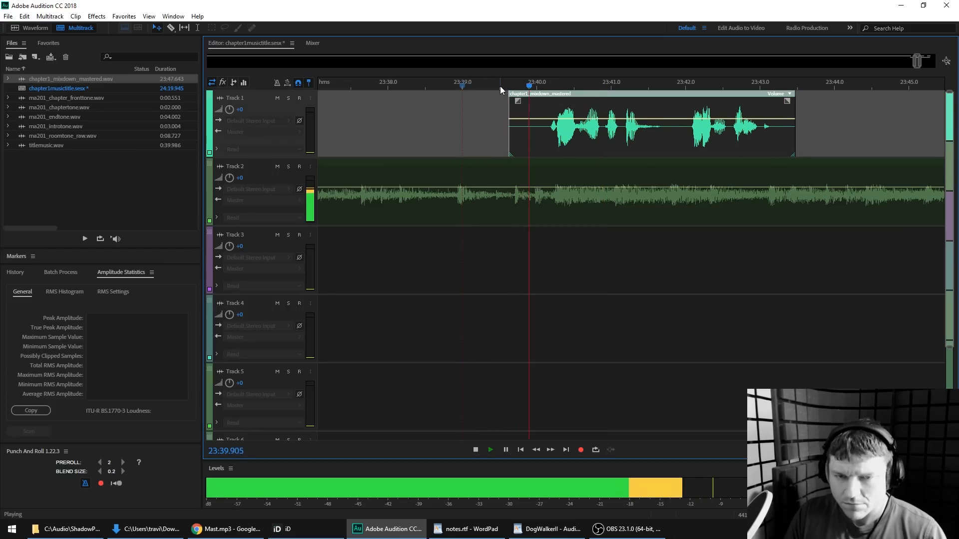
key(space)
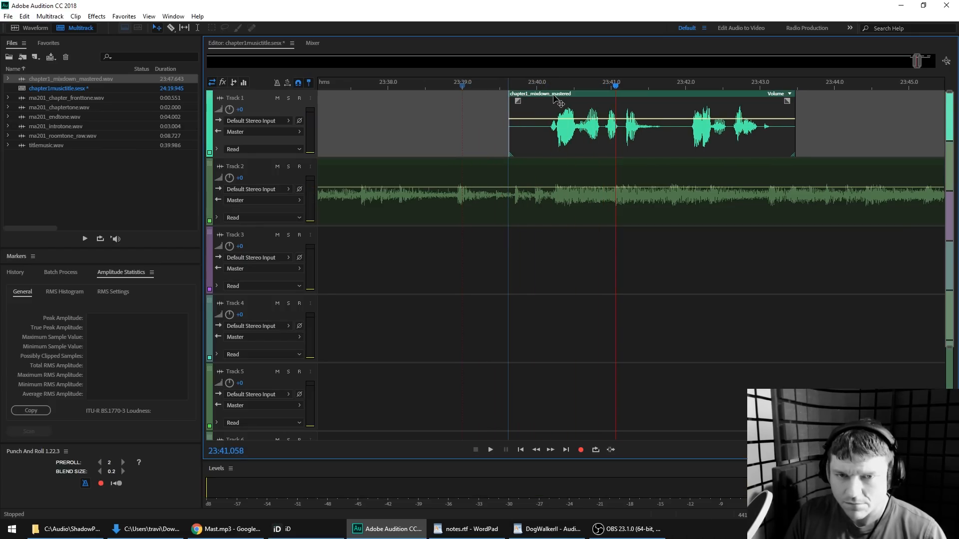
drag(558, 95, 553, 94)
click(414, 80)
key(space)
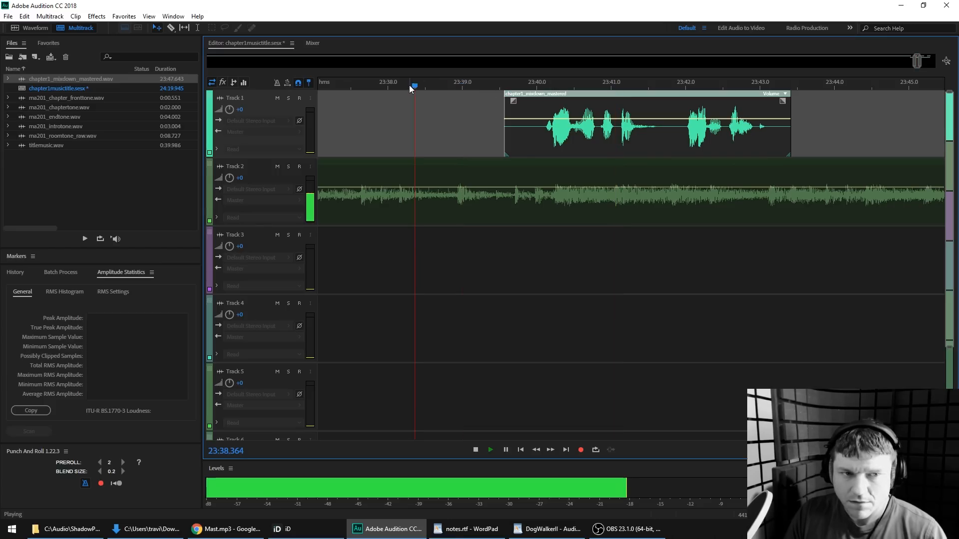
key(space)
Replay from about 23:39.0 and 23:37.5, nudge the first closing phrase clip to start at about 23:39.64, and replay from about 23:38.0
drag(544, 93, 544, 94)
click(465, 86)
key(space)
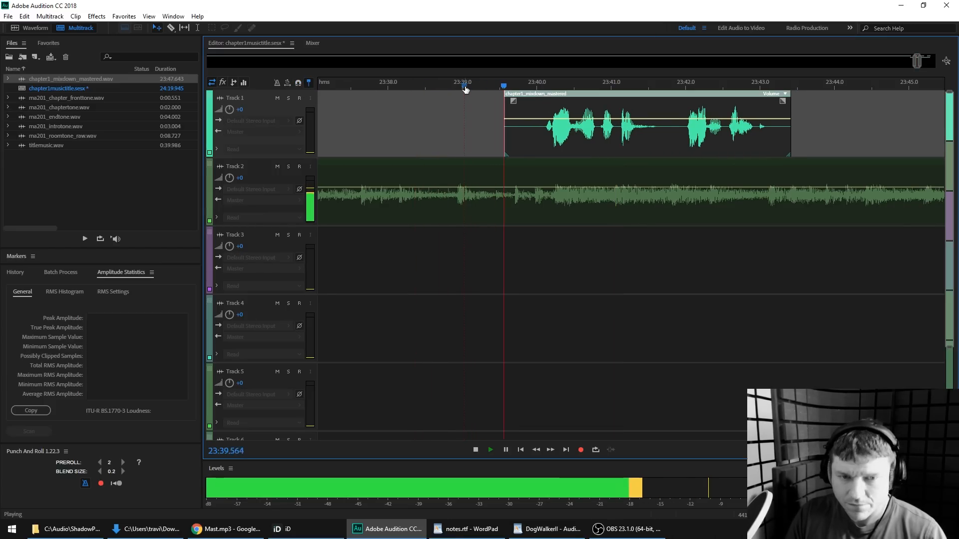
key(space)
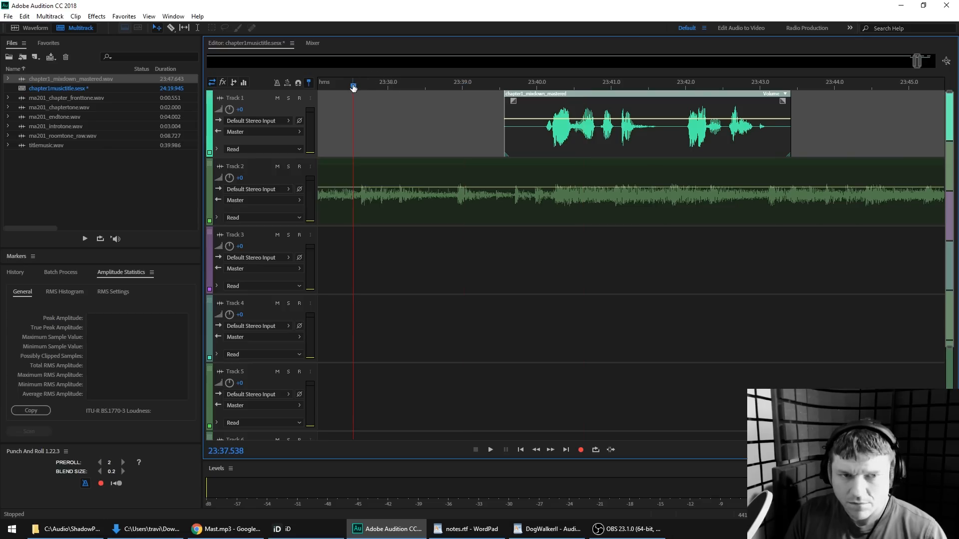
key(space)
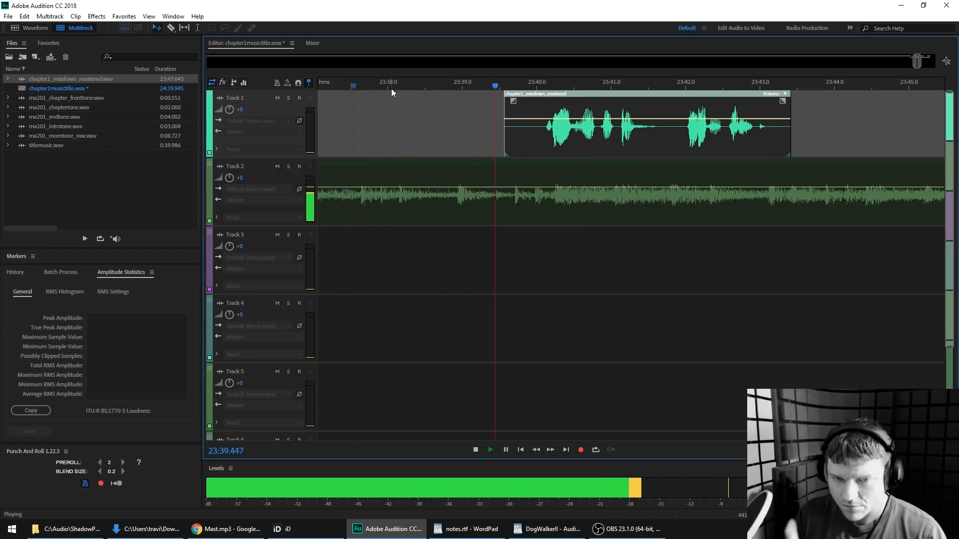
key(space)
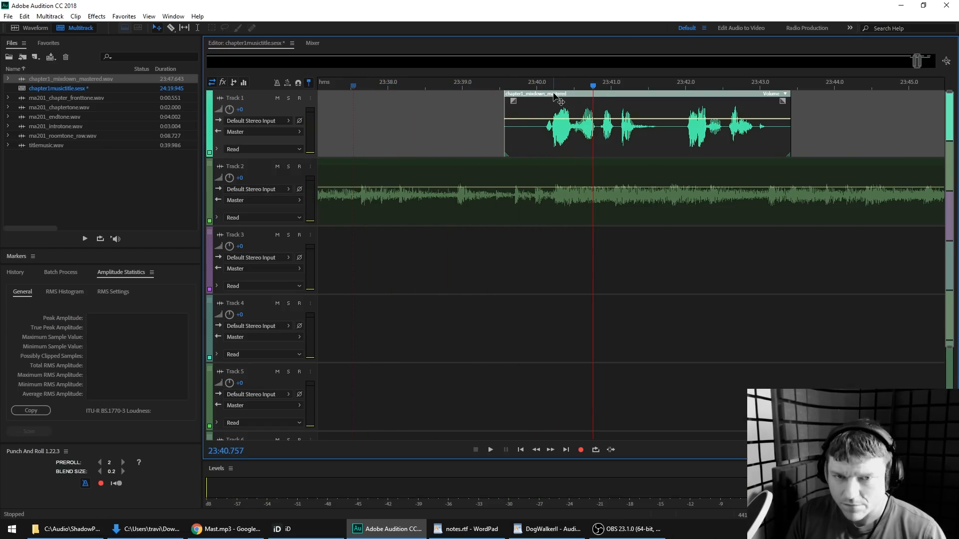
drag(554, 95, 560, 94)
click(390, 88)
key(space)
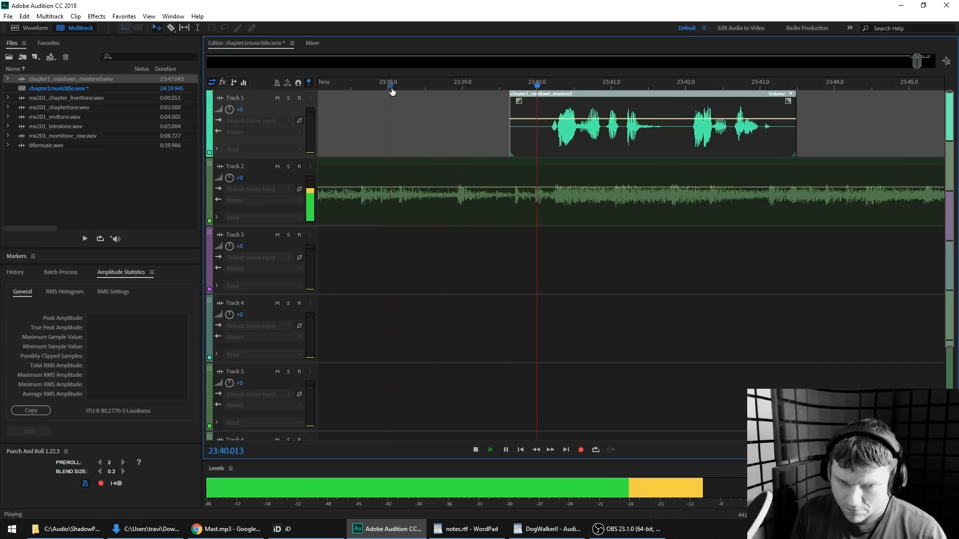
key(space)
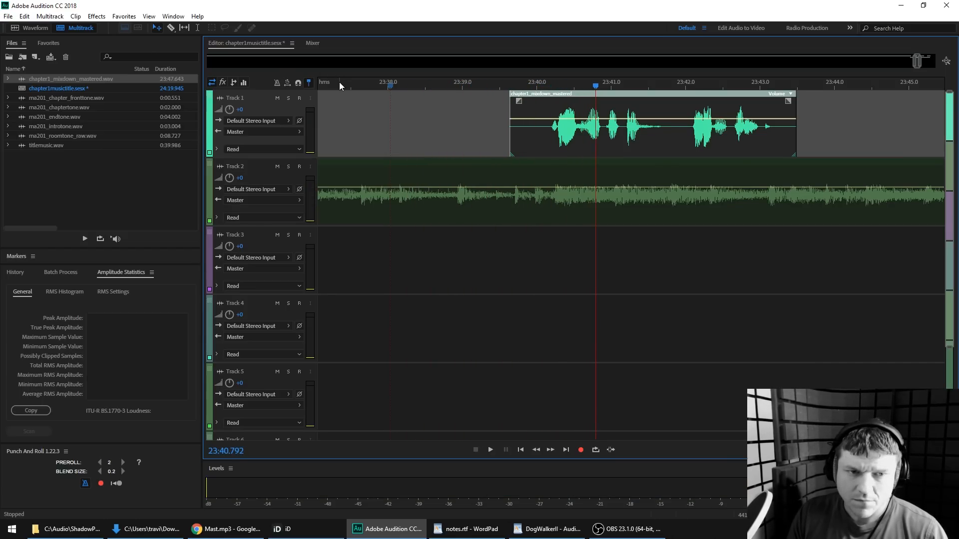
Listen to the first closing phrase against the music from about 23:36.6, and again from about 23:39.6 to 23:48
scroll(340, 83, down, 3)
click(319, 85)
key(space)
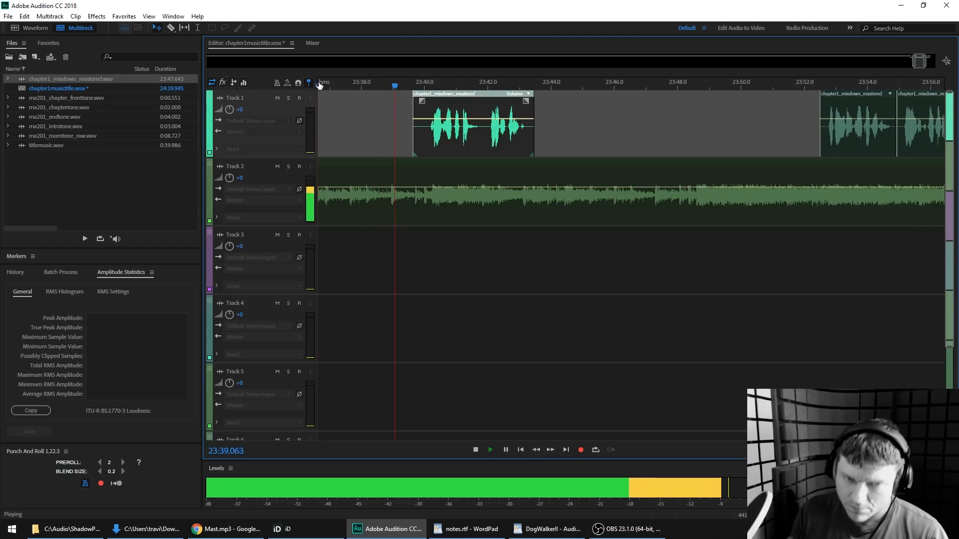
key(space)
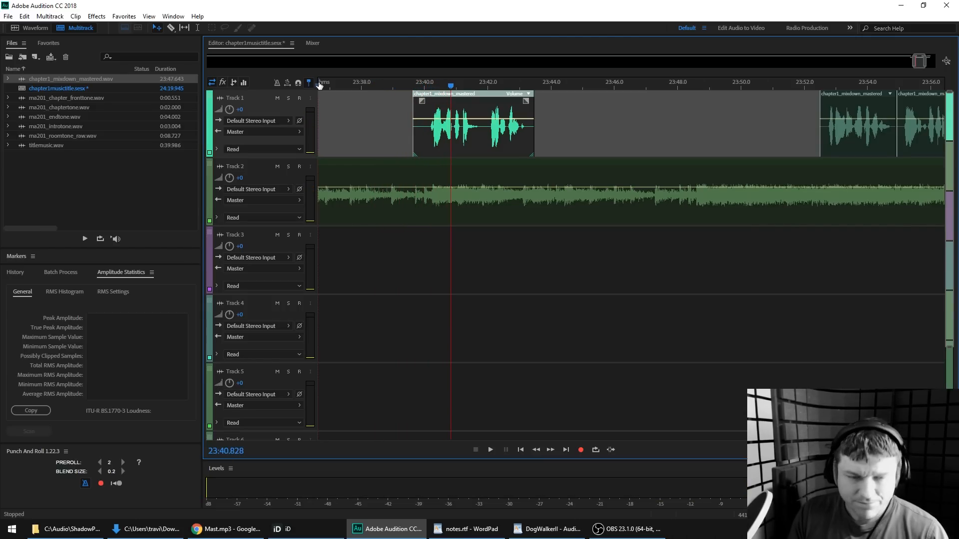
scroll(422, 88, up, 5)
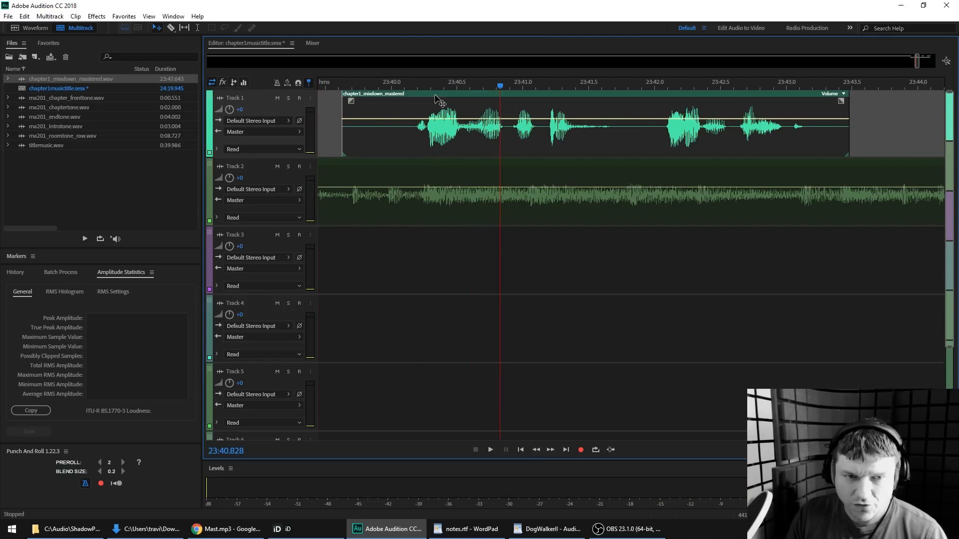
scroll(419, 89, down, 4)
click(409, 85)
key(space)
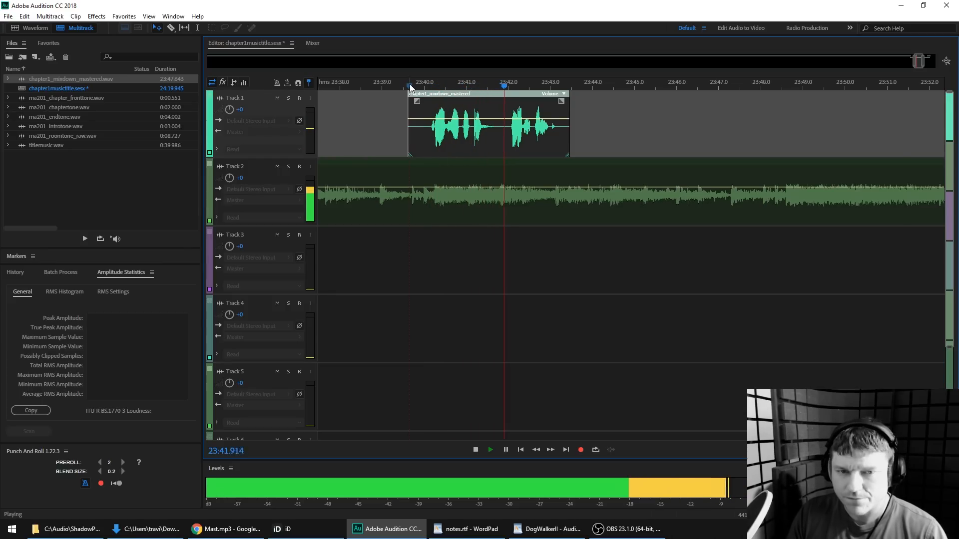
scroll(446, 85, down, 4)
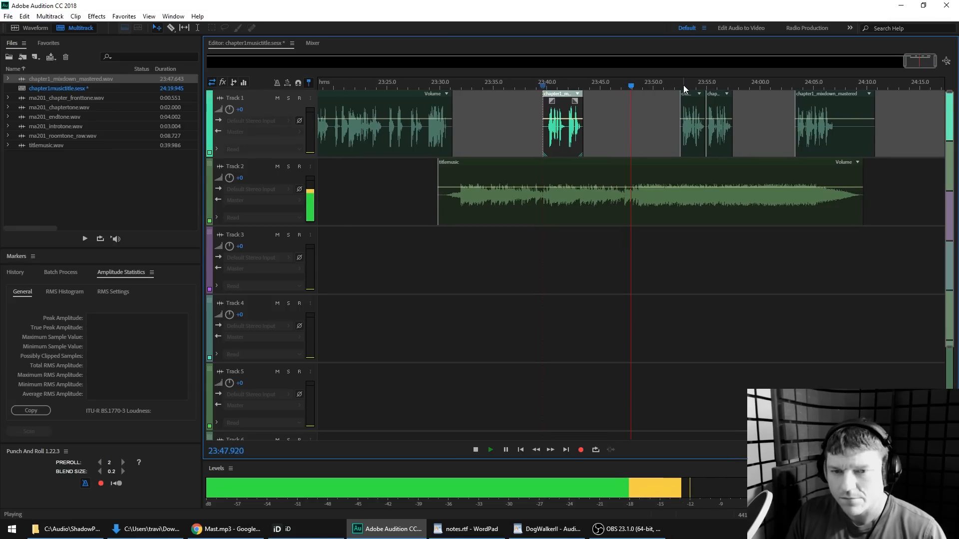
Move the two adjoining middle phrase clips together to start at about 23:45.9 and play from about 23:39.7
key(space)
drag(734, 106, 605, 95)
click(529, 85)
key(space)
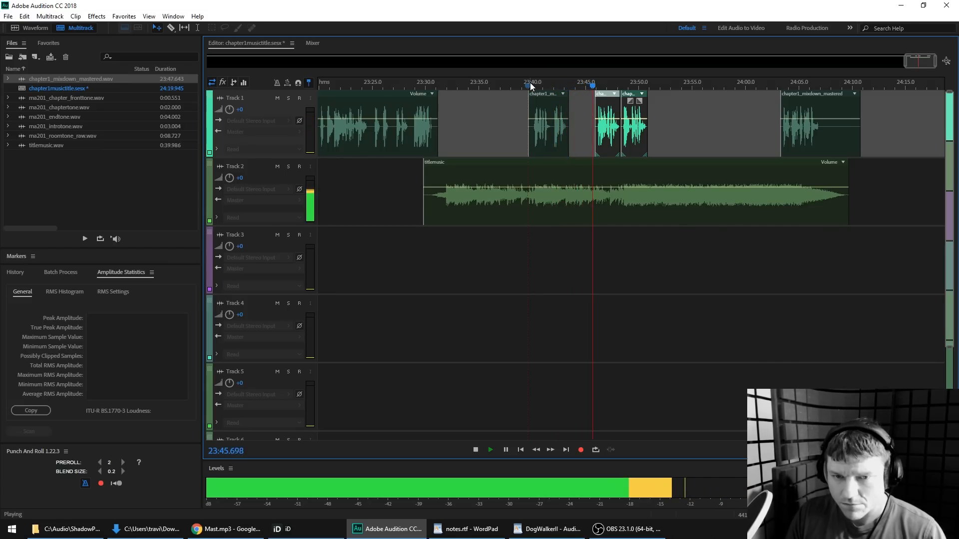
key(space)
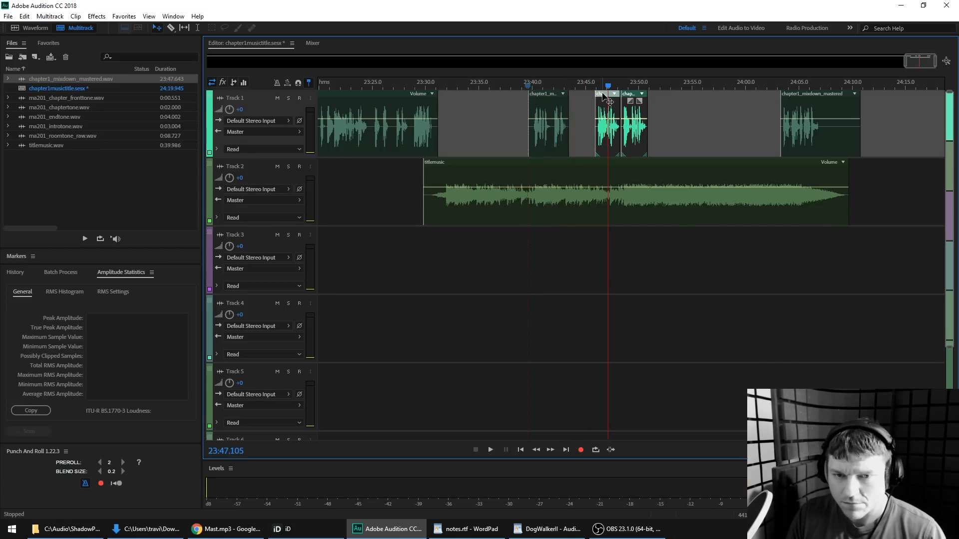
Try the two adjoining middle phrase clips at about 23:46.9 and replay from about 23:45.5
drag(602, 94, 612, 94)
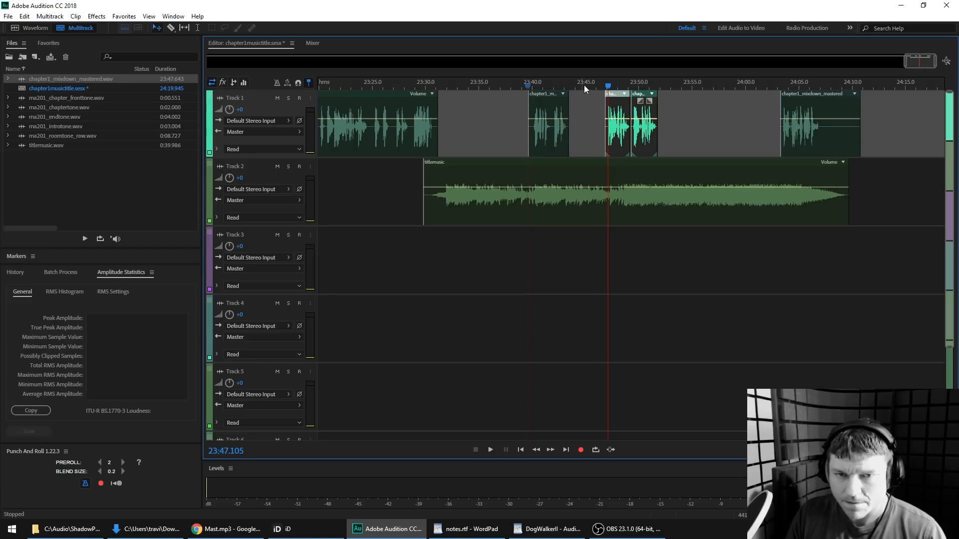
click(591, 88)
key(space)
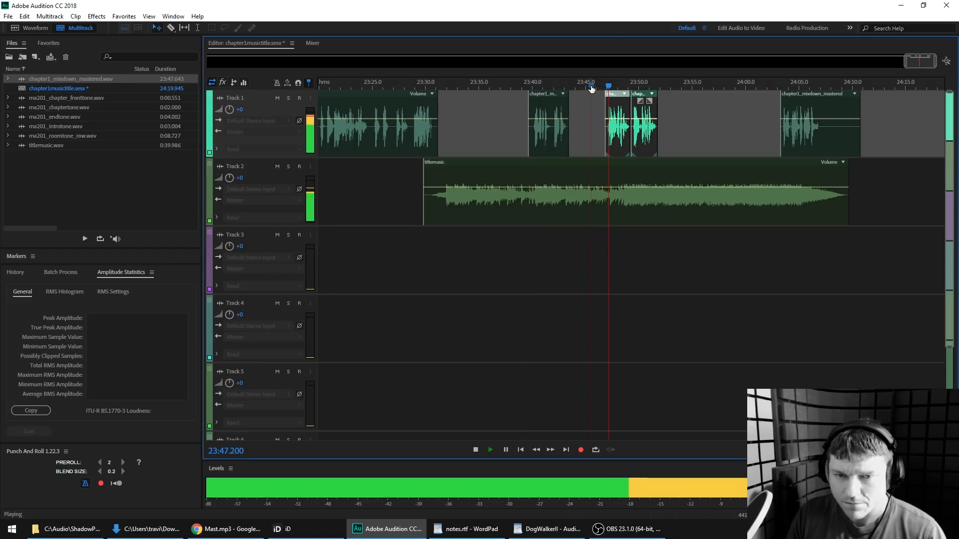
key(space)
Move the two adjoining middle phrase clips together to start at about 23:45.7 and replay from about 23:40.4
mouse_move(621, 95)
mouse_down()
mouse_move(629, 96)
mouse_move(603, 95)
mouse_up()
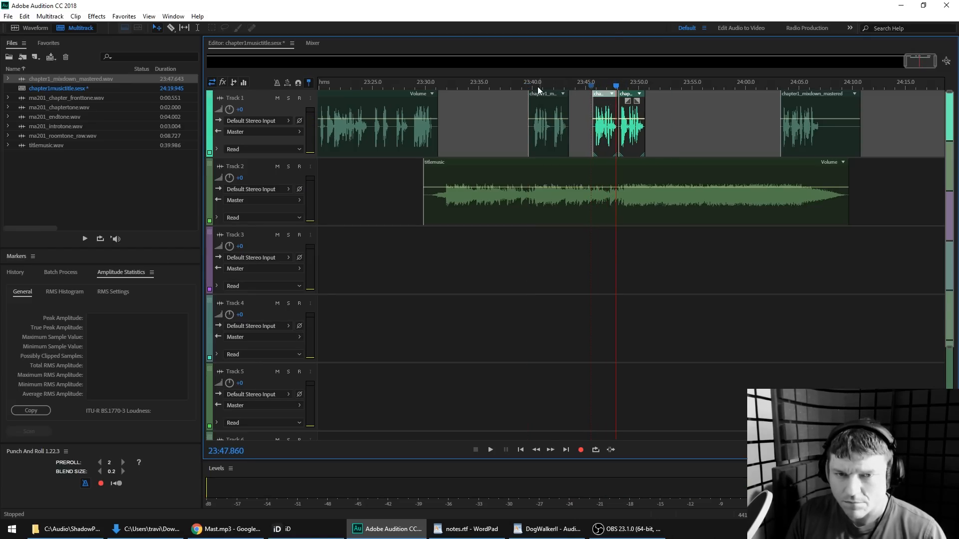
click(537, 86)
key(space)
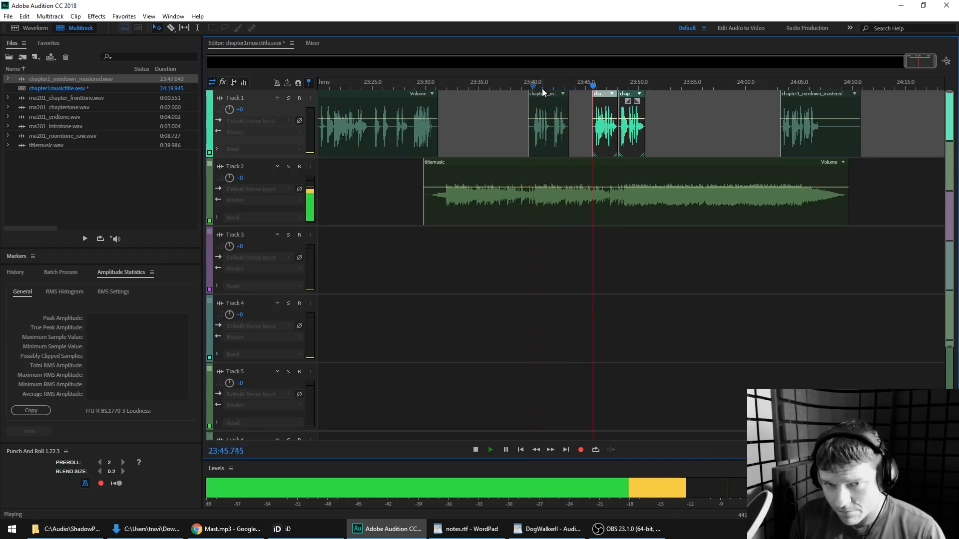
key(space)
Fine-tune the two adjoining middle phrase clips to start together at about 23:45.9, checking playback from about 23:45.4 and 23:41.2
scroll(599, 87, up, 4)
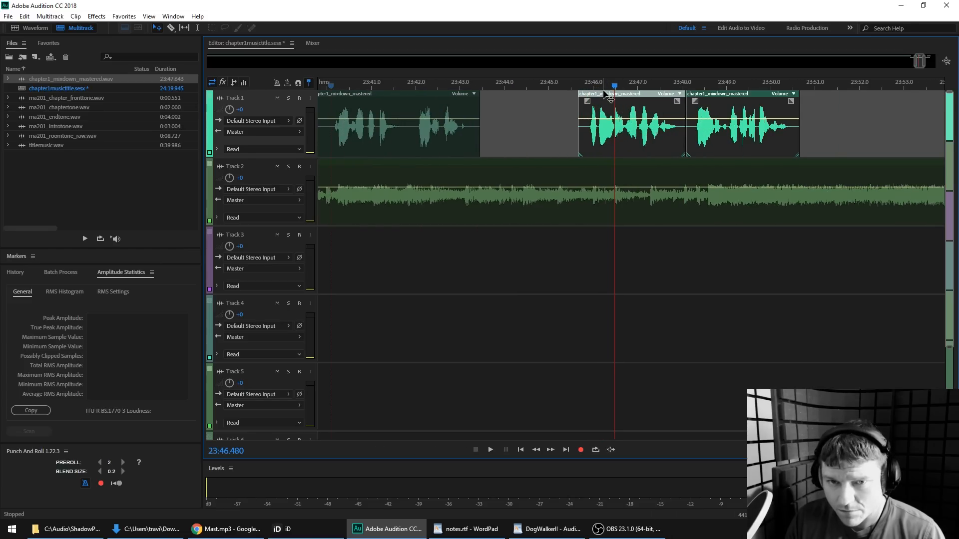
click(567, 88)
key(space)
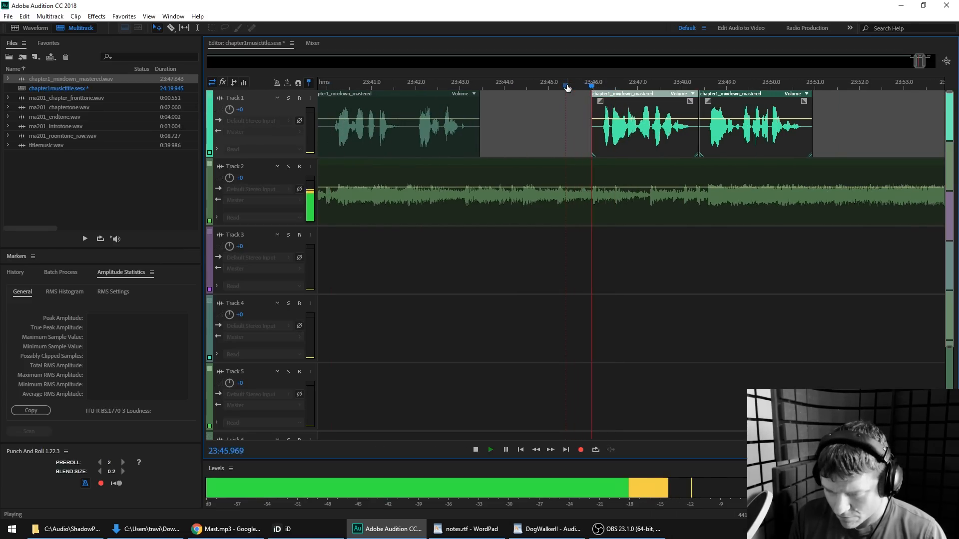
key(space)
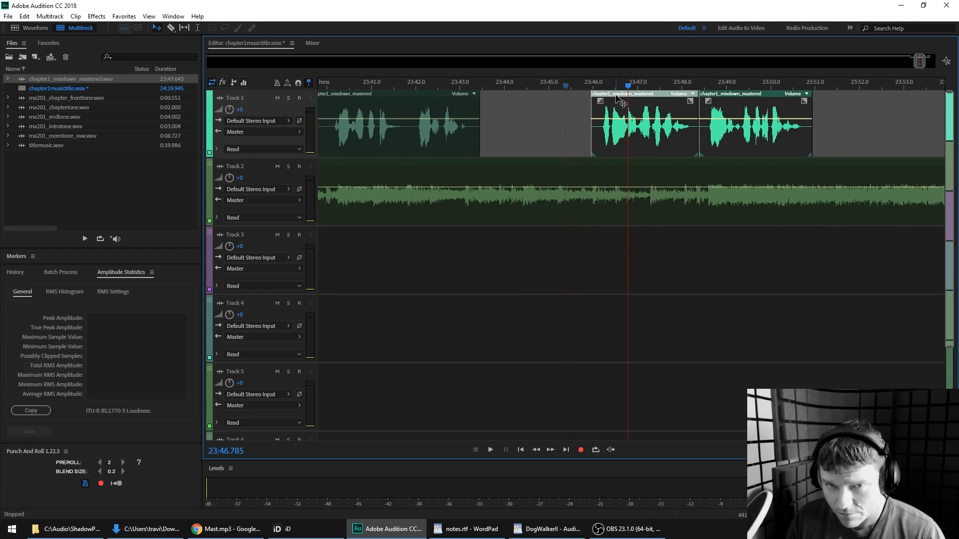
drag(619, 100, 616, 100)
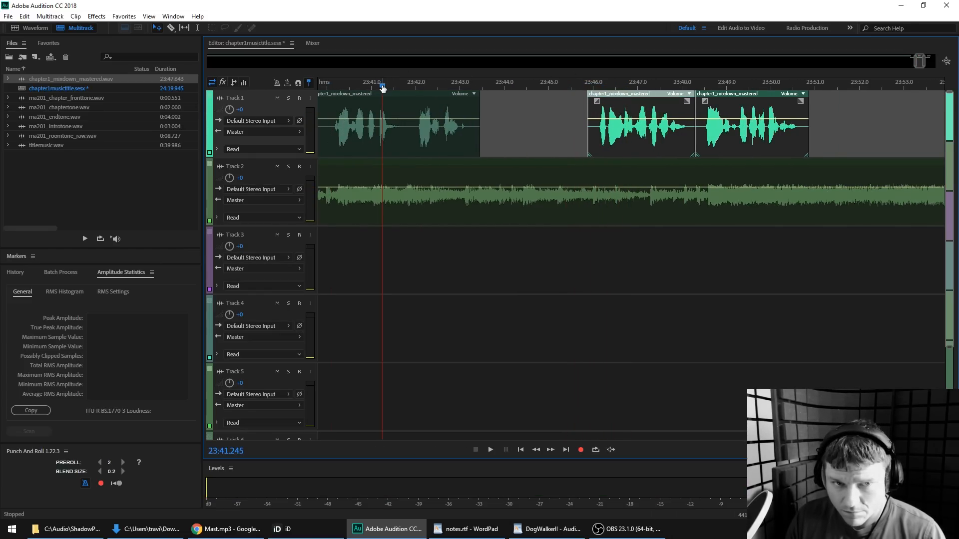
key(space)
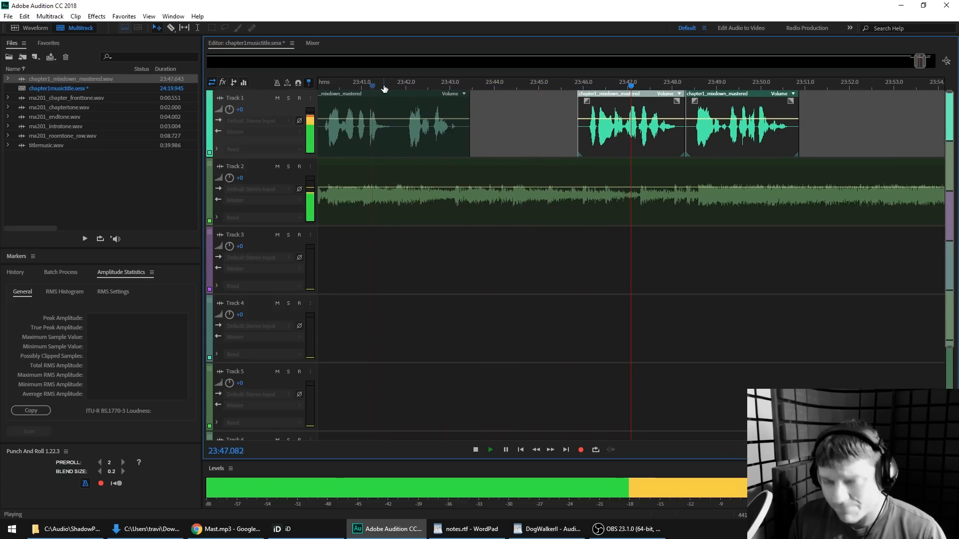
Try the two adjoining middle phrase clips together at about 23:46.0 and replay from about 23:43.0
key(space)
drag(614, 100, 618, 100)
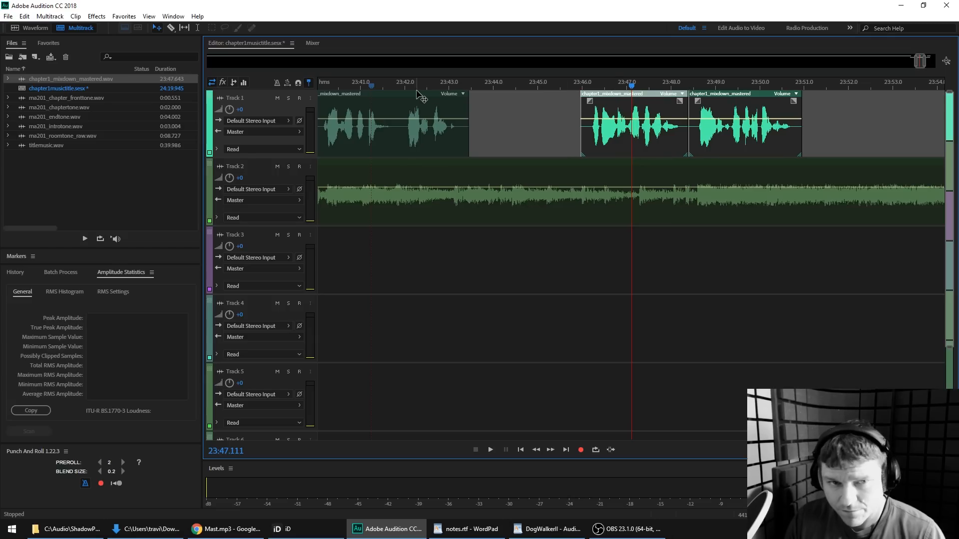
click(447, 85)
key(space)
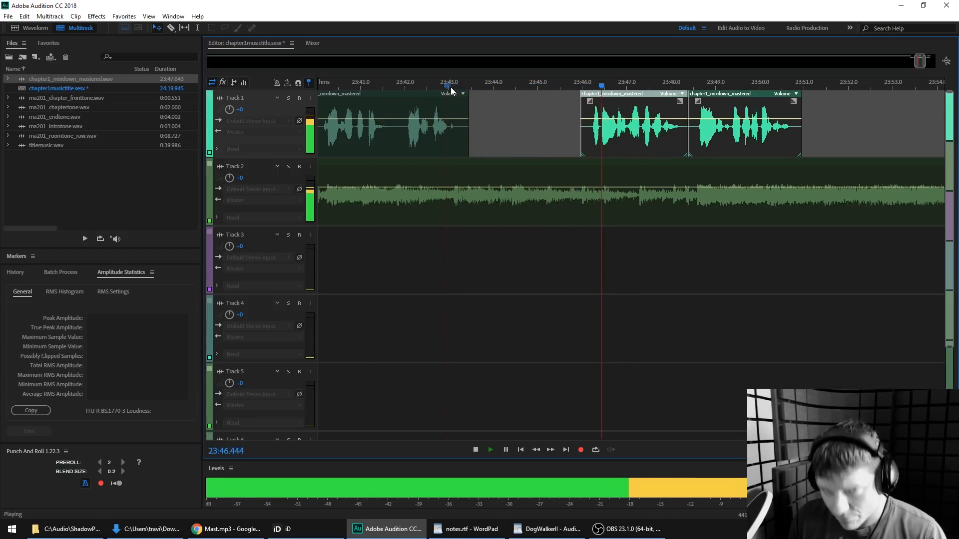
Try starting the two adjoining middle phrase clips together at about 23:46.1 and play through the phrases
key(space)
drag(611, 97, 616, 97)
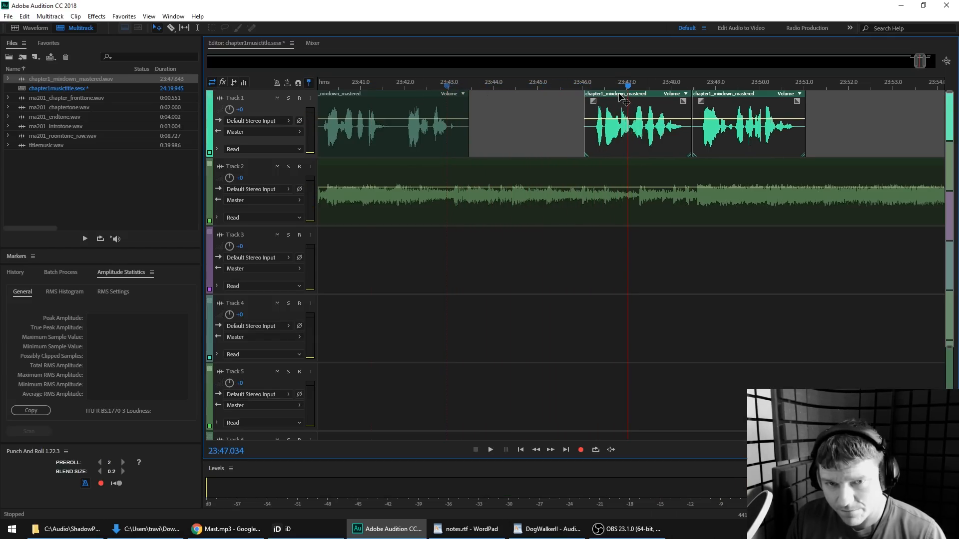
key(space)
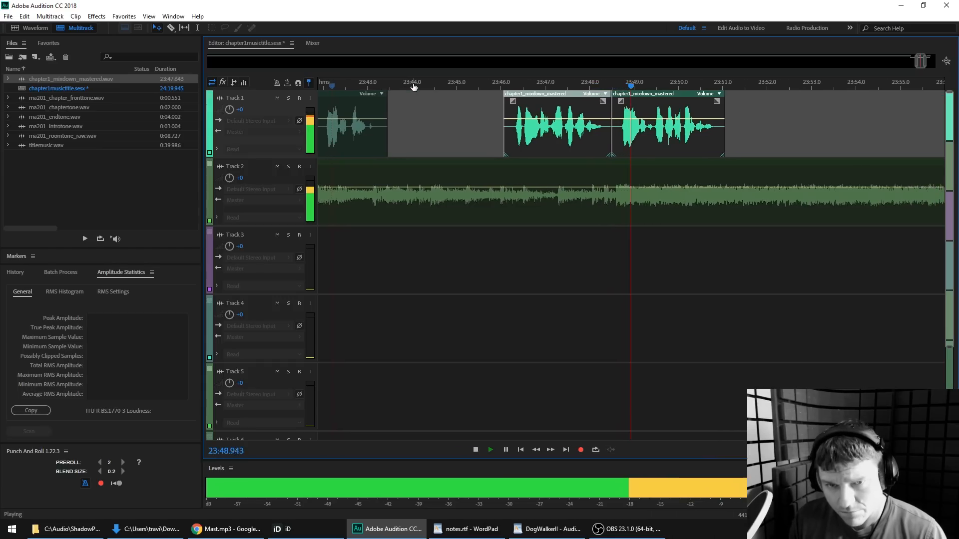
key(space)
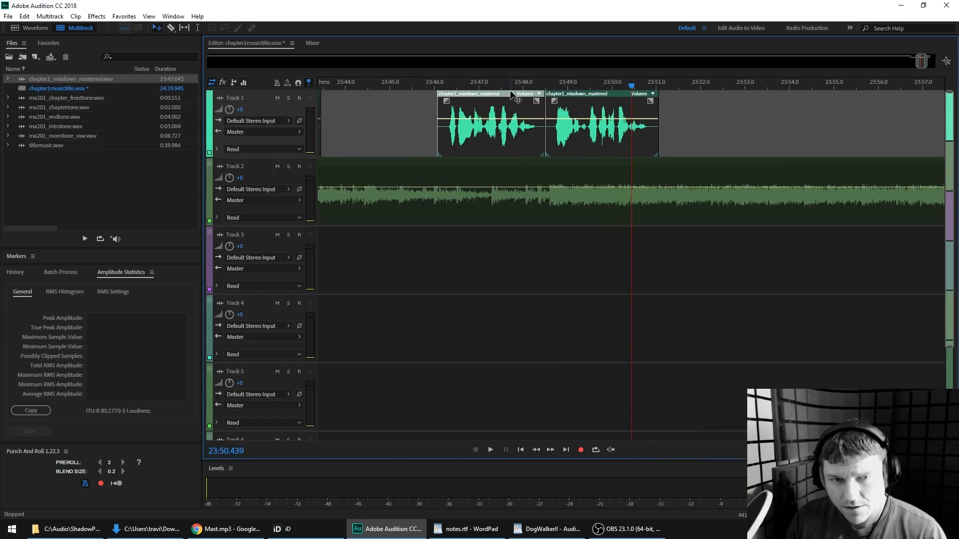
Move the two adjoining middle phrase clips close behind the first phrase, starting at about 23:44.1, and play from about 23:39.5
scroll(520, 87, down, 4)
drag(602, 120, 477, 95)
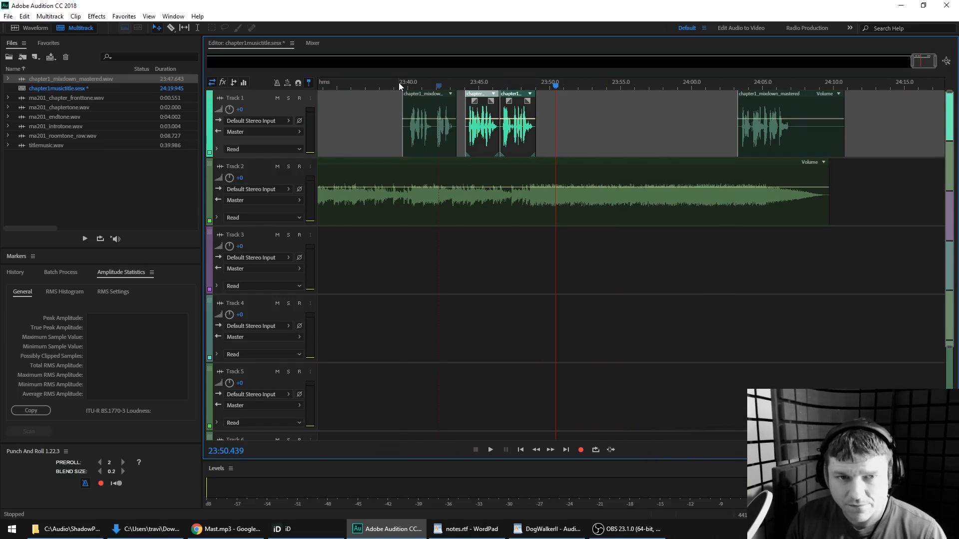
click(405, 86)
key(space)
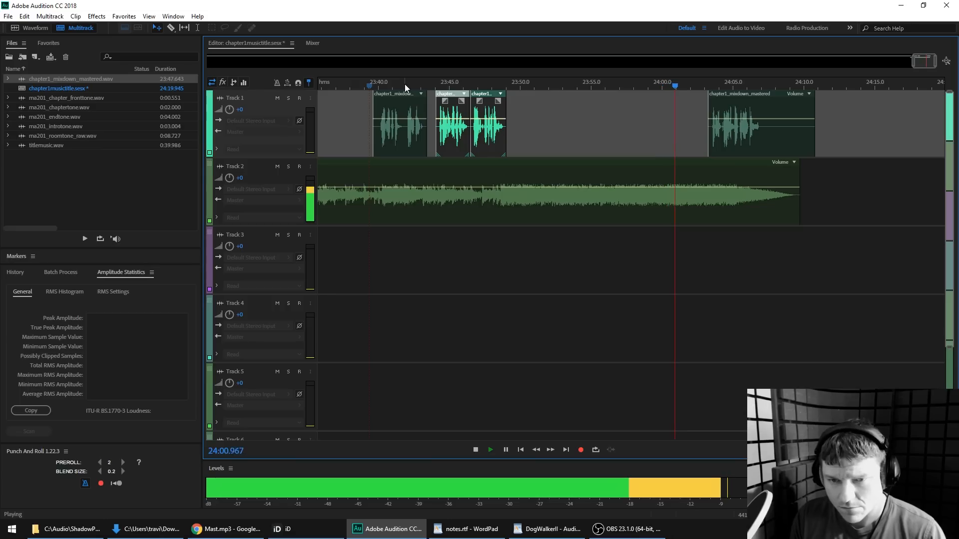
Listen to the music ending from about 23:48.3, and the lead-in to the phrases from about 23:27.0
key(space)
click(495, 86)
key(space)
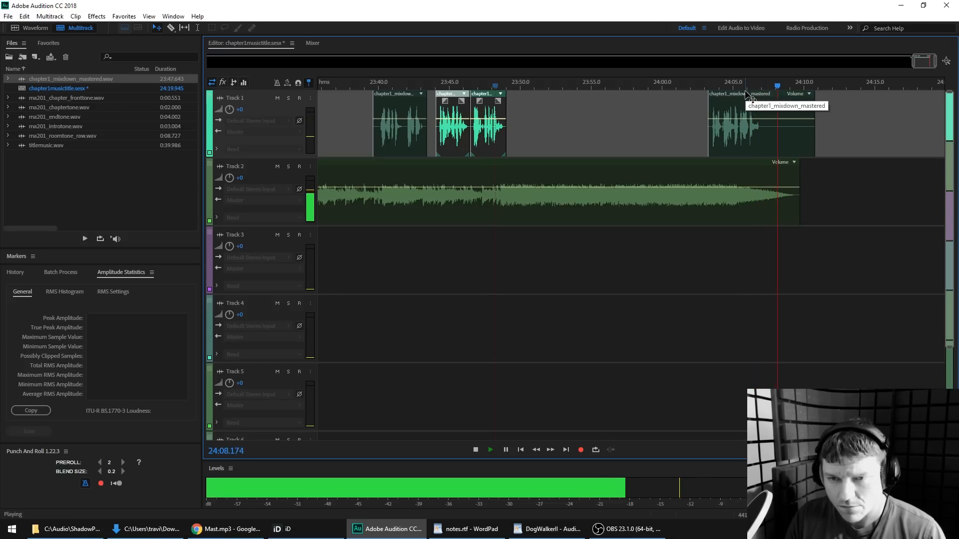
key(space)
drag(420, 83, 395, 84)
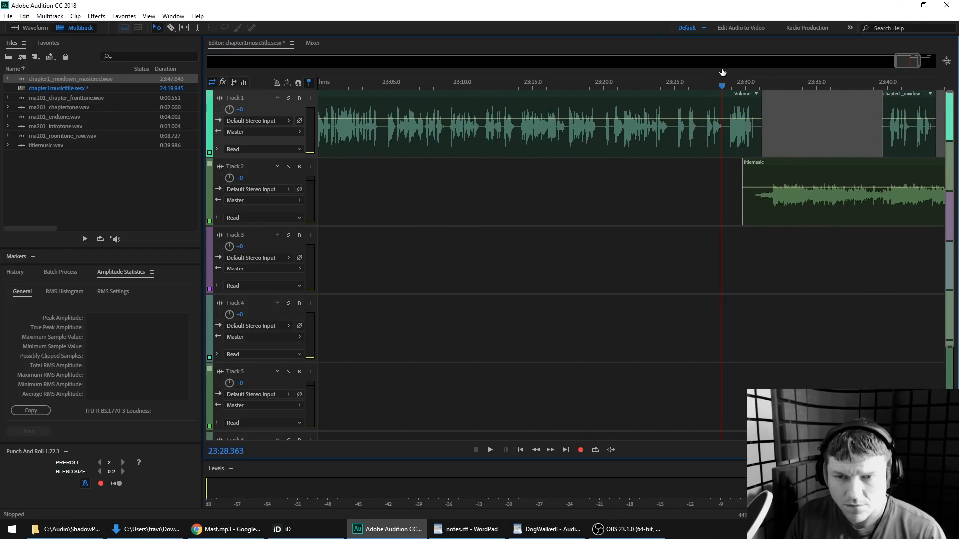
key(space)
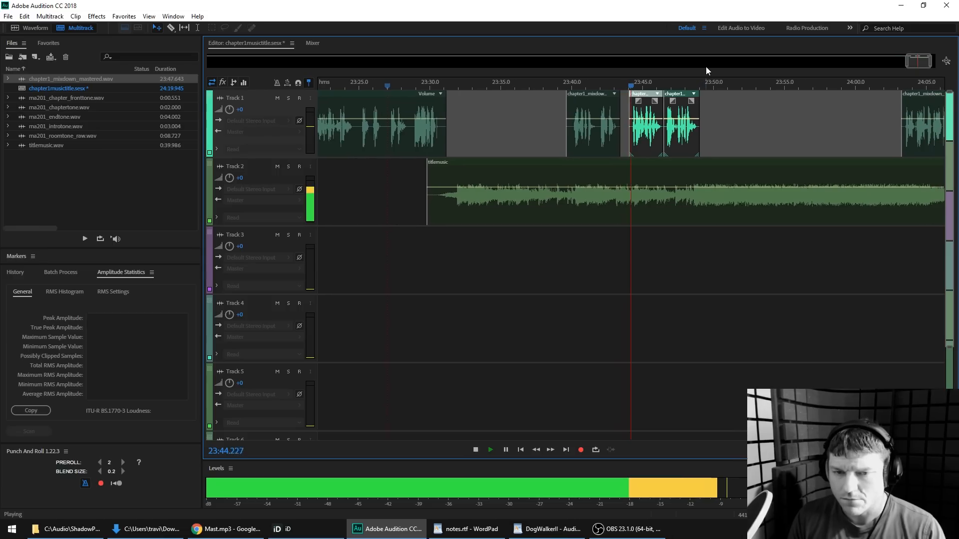
key(space)
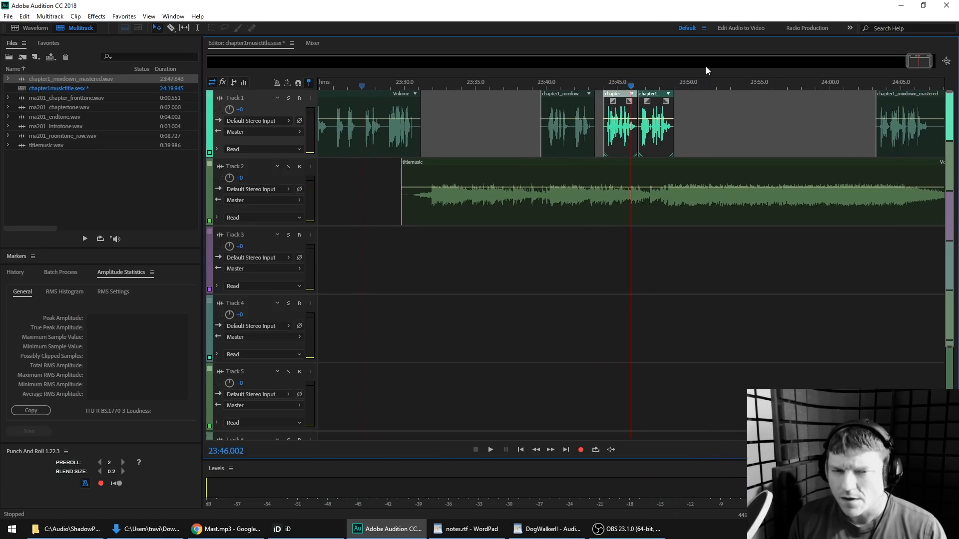
Move the first phrase clip and the two adjoining middle clips together to start at about 23:32.0, checking playback from about 23:28.9 and 23:33.7
drag(735, 117, 458, 98)
click(391, 88)
key(space)
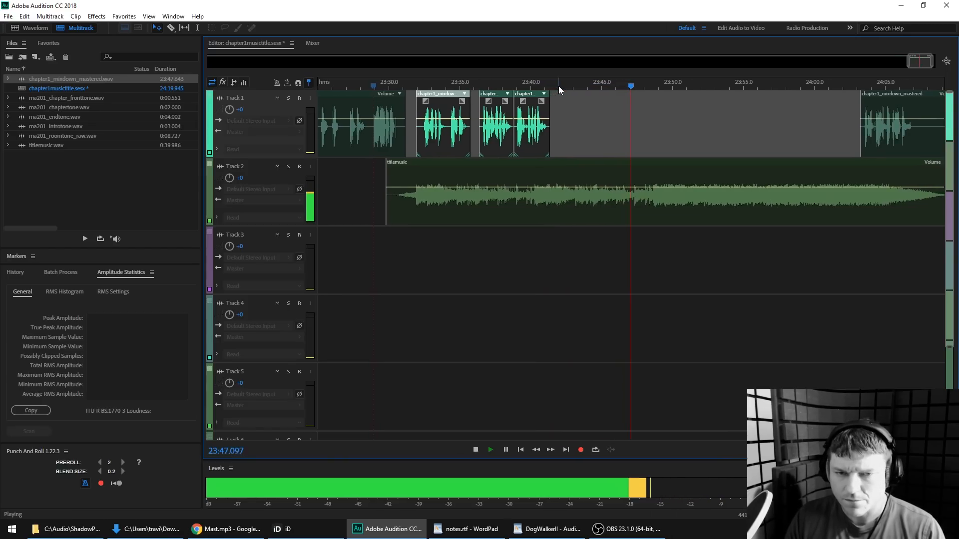
key(space)
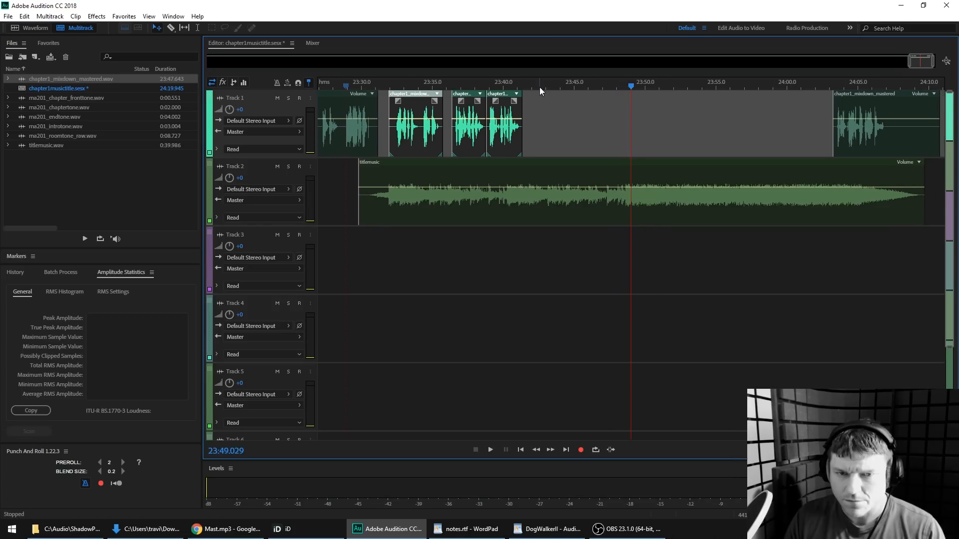
scroll(415, 87, up, 3)
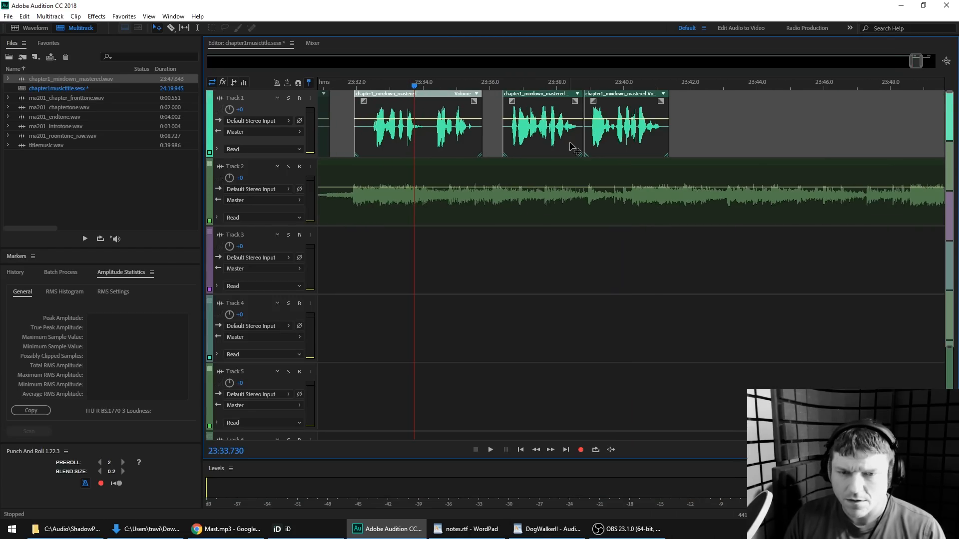
key(space)
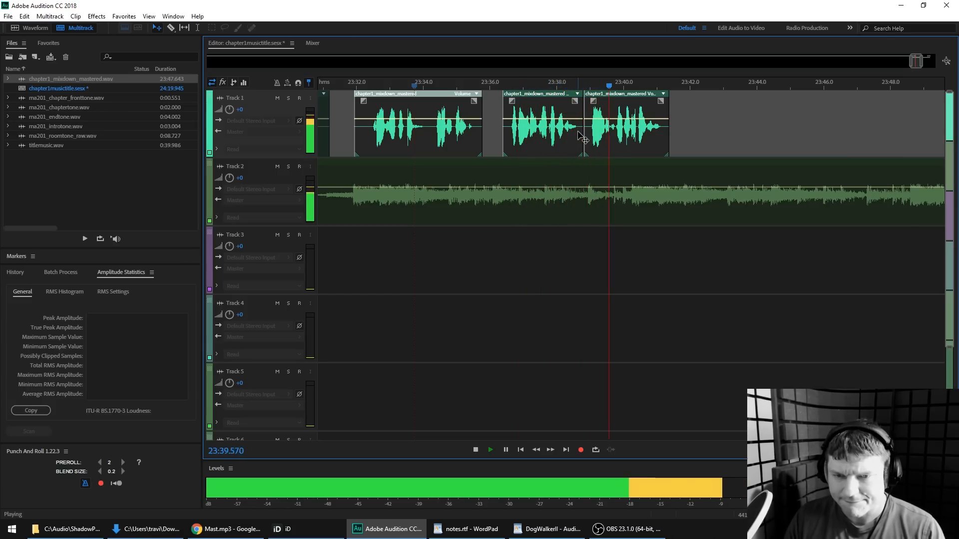
key(space)
Select the titlemusic clip on Track 2 and play the music change up close from about 23:39.9
scroll(618, 80, up, 6)
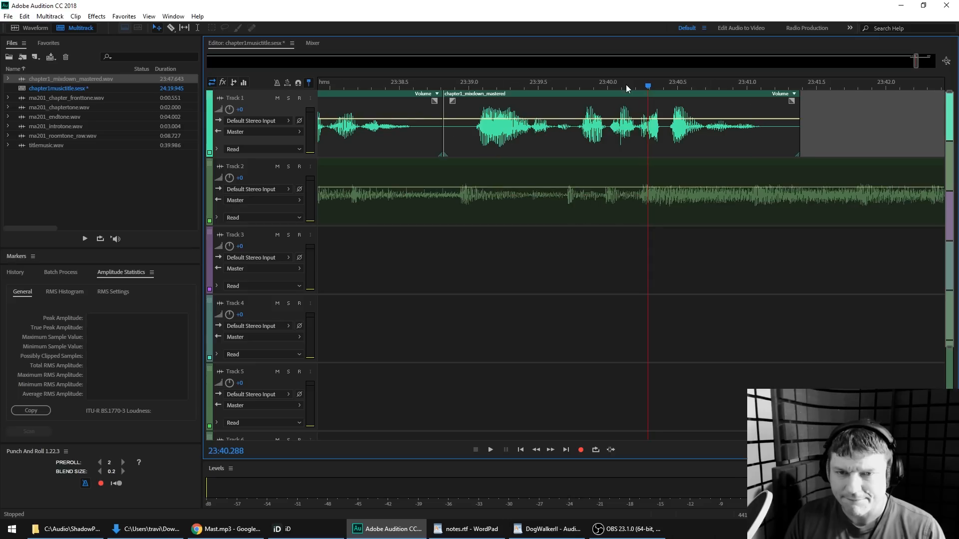
click(618, 165)
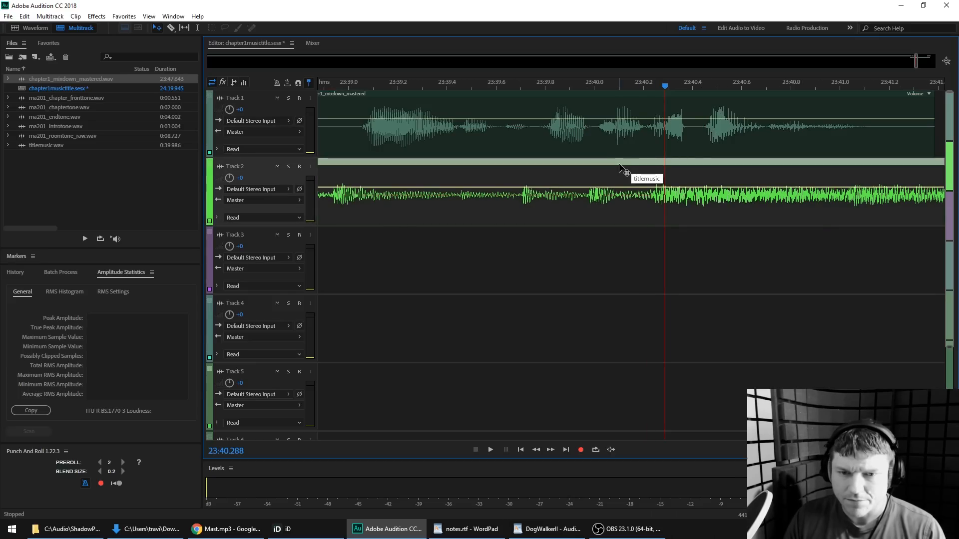
click(576, 89)
key(space)
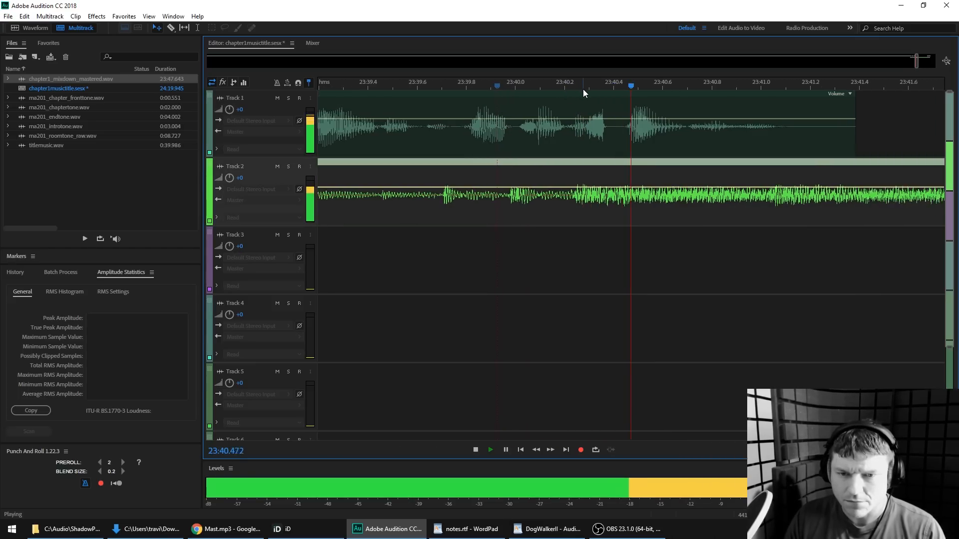
key(space)
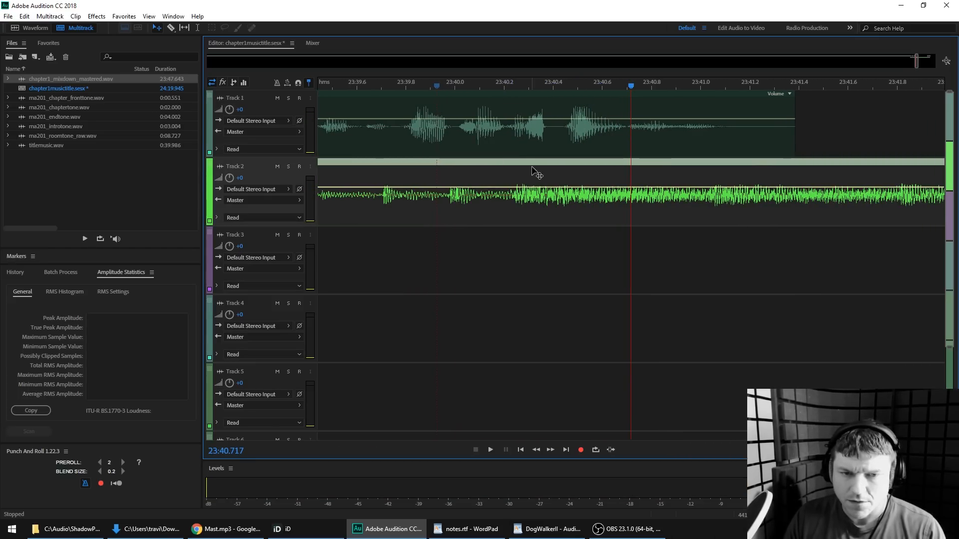
Open the titlemusic clip in the waveform editor and place the playhead on the music change at about 23:40.2
double_click(518, 176)
scroll(370, 154, down, 9)
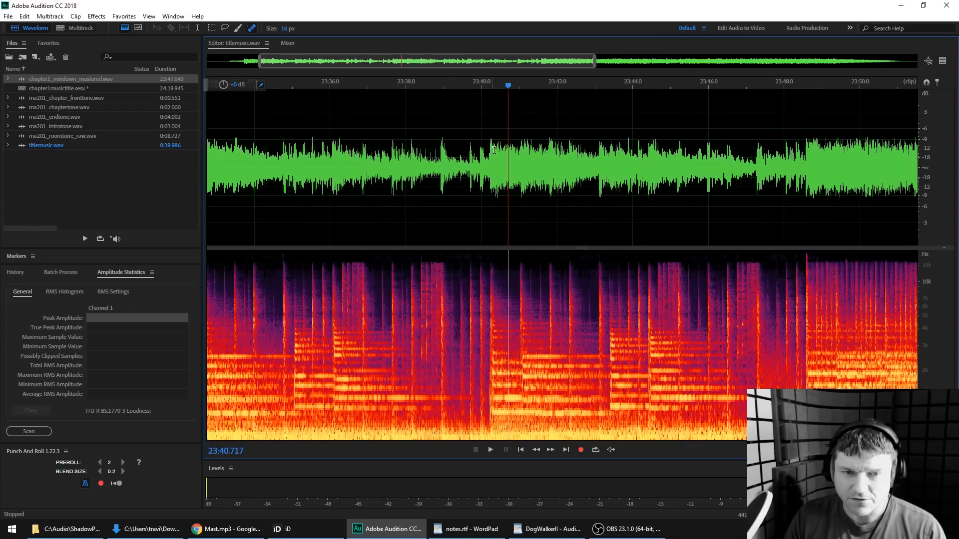
click(385, 154)
key(space)
scroll(407, 154, up, 3)
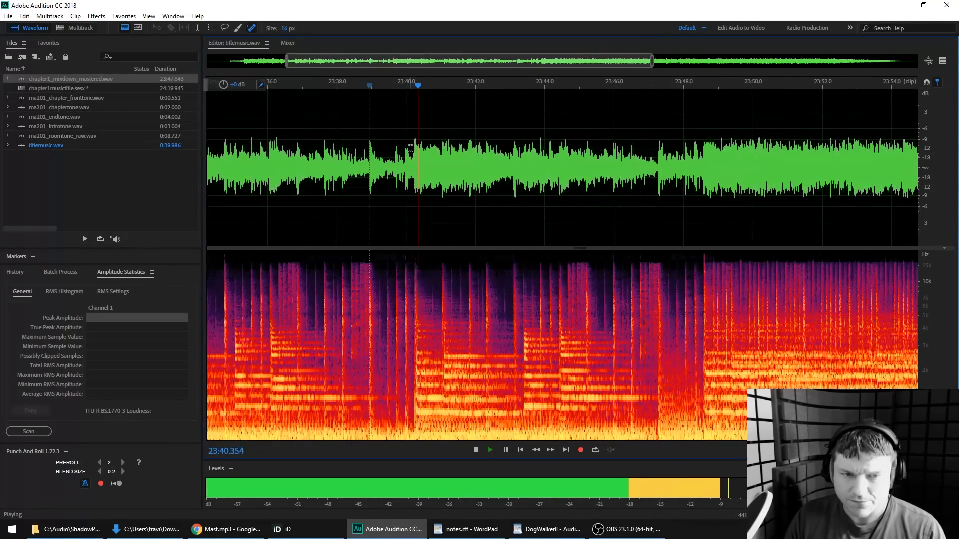
scroll(418, 146, up, 2)
click(417, 145)
key(space)
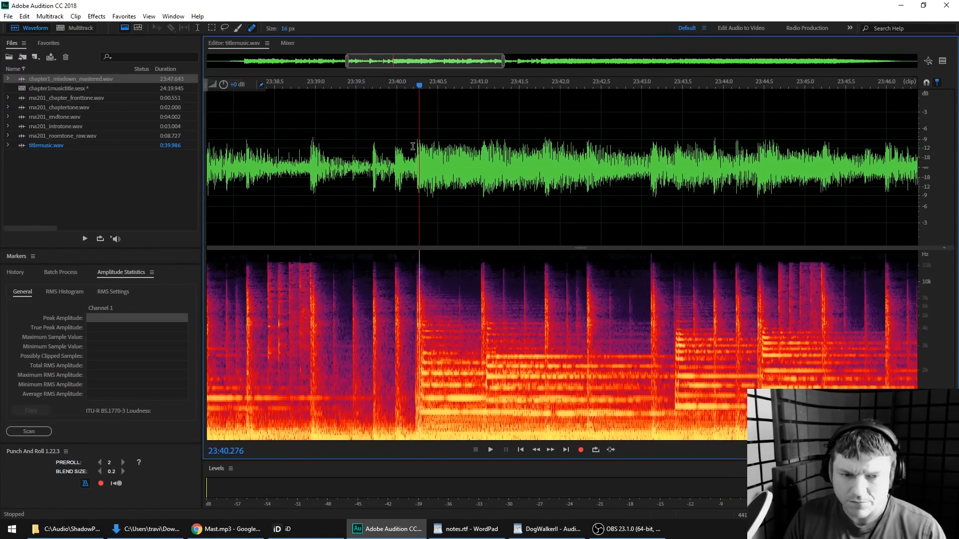
click(415, 145)
scroll(419, 139, up, 3)
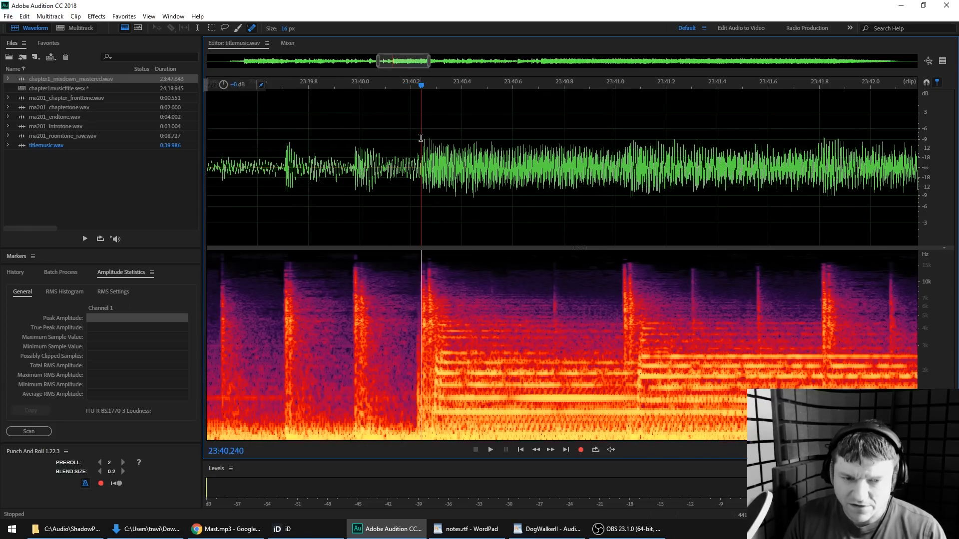
Select the title music from the change at about 23:40.2 to the louder section at about 23:48.6 and delete it
drag(415, 137, 639, 114)
click(452, 126)
click(419, 128)
scroll(421, 123, down, 3)
key(space)
scroll(499, 121, down, 1)
scroll(555, 119, down, 2)
scroll(625, 117, up, 2)
scroll(639, 114, up, 3)
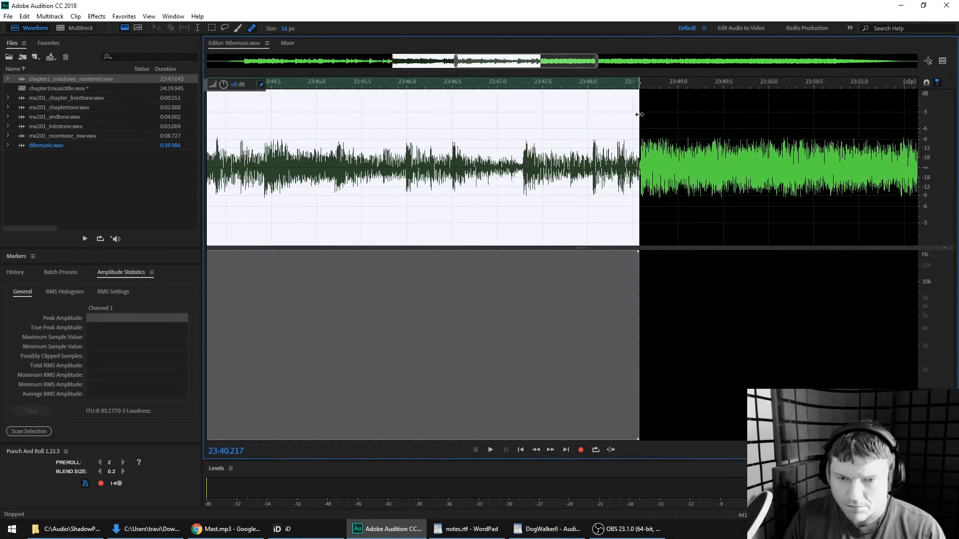
drag(640, 111, 641, 111)
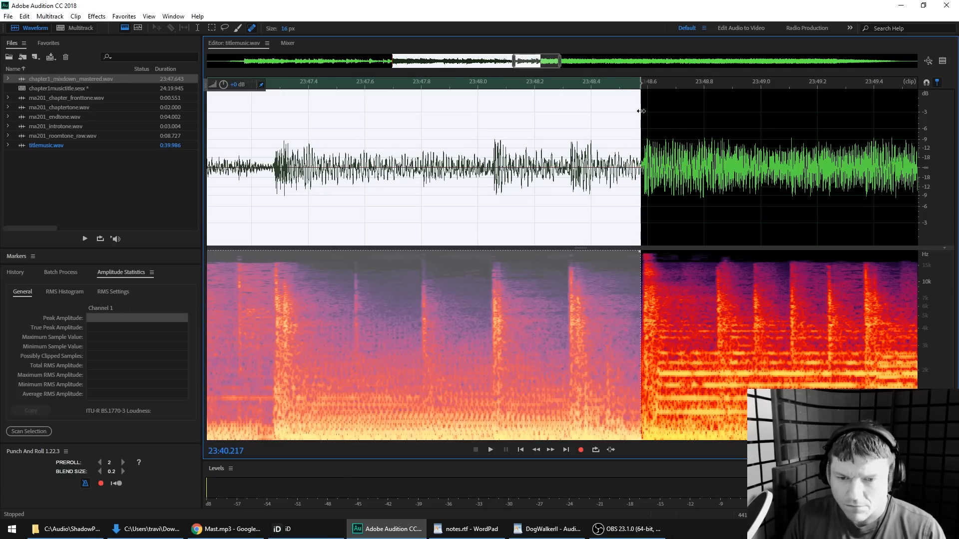
key(Delete)
Check the joined title music by playing it from about 23:39.3, 23:31.4 and 23:34.6
scroll(640, 109, down, 6)
click(514, 148)
key(space)
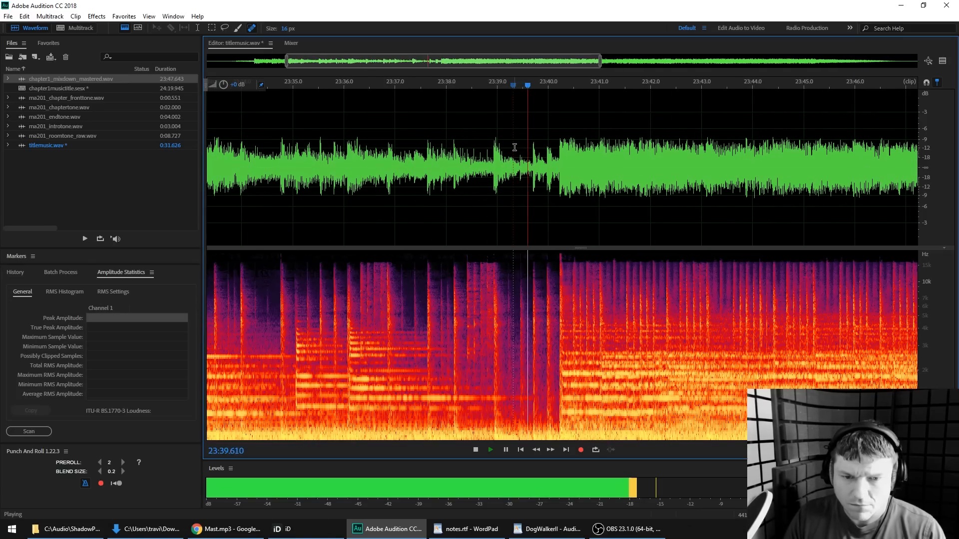
scroll(516, 147, down, 2)
click(257, 133)
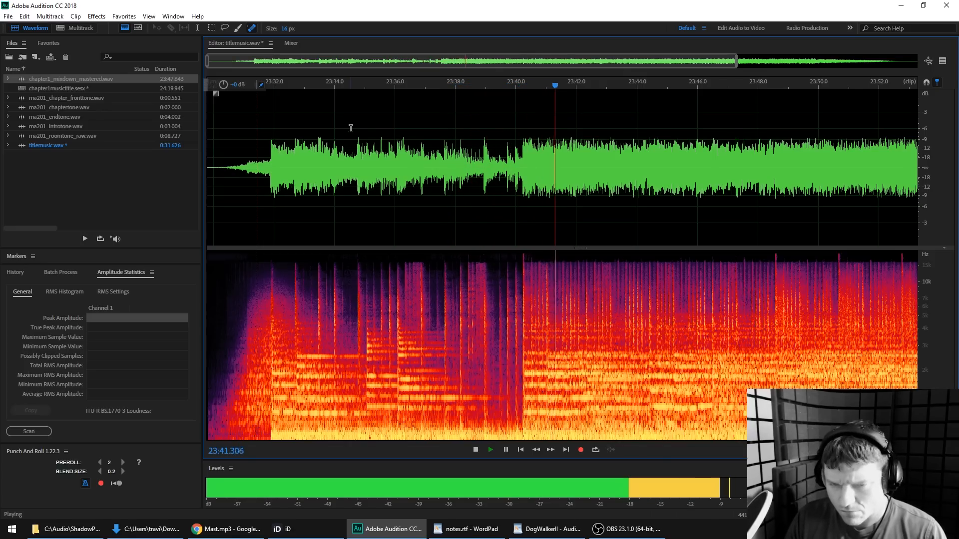
scroll(433, 128, down, 1)
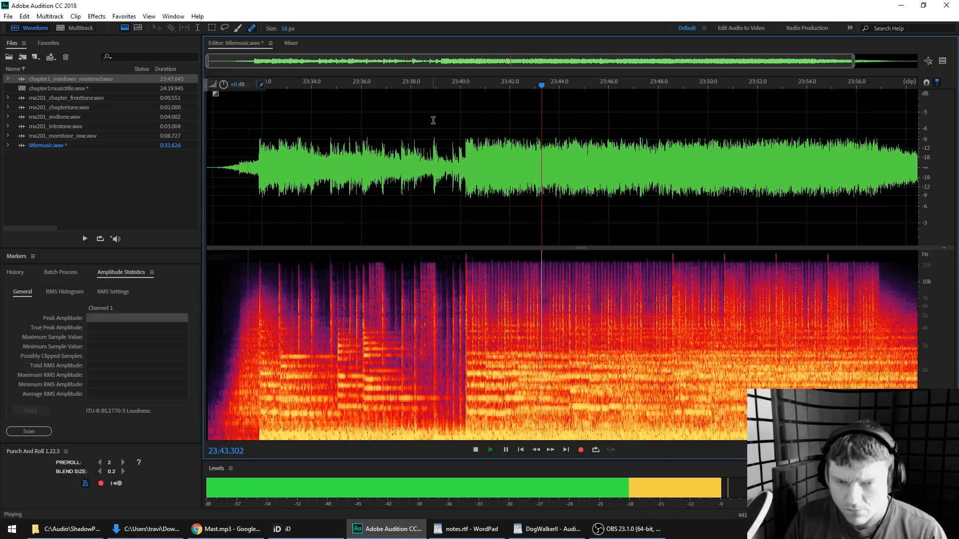
scroll(427, 127, down, 1)
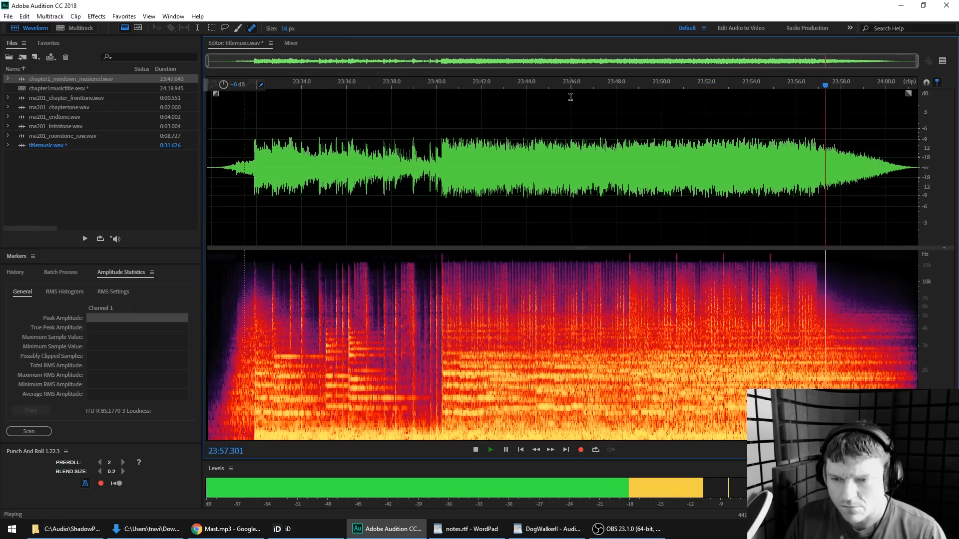
click(315, 115)
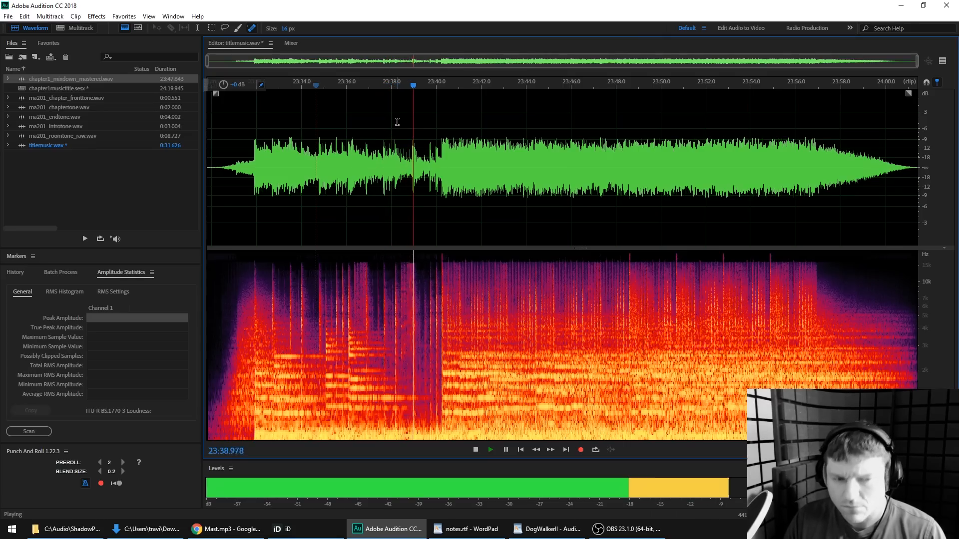
key(space)
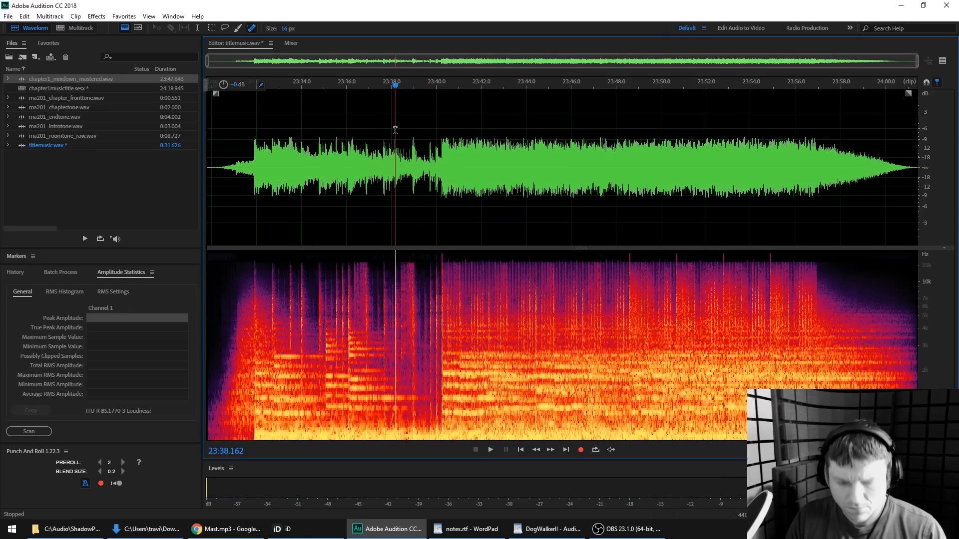
Save the shortened titlemusic.wav and, in the chapter1musictitle session, trim the music clip's end back to about 24:01.5
click(417, 132)
key(ctrl+s)
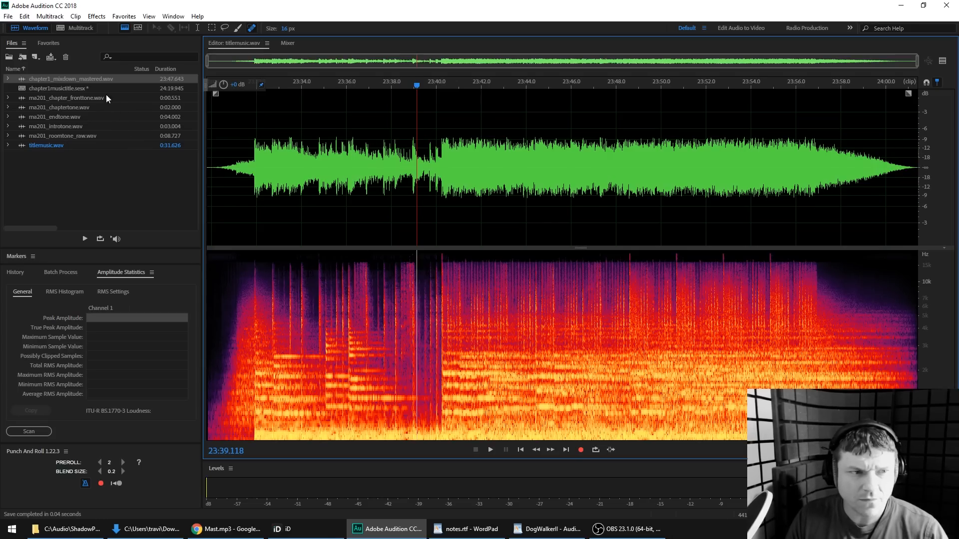
double_click(83, 86)
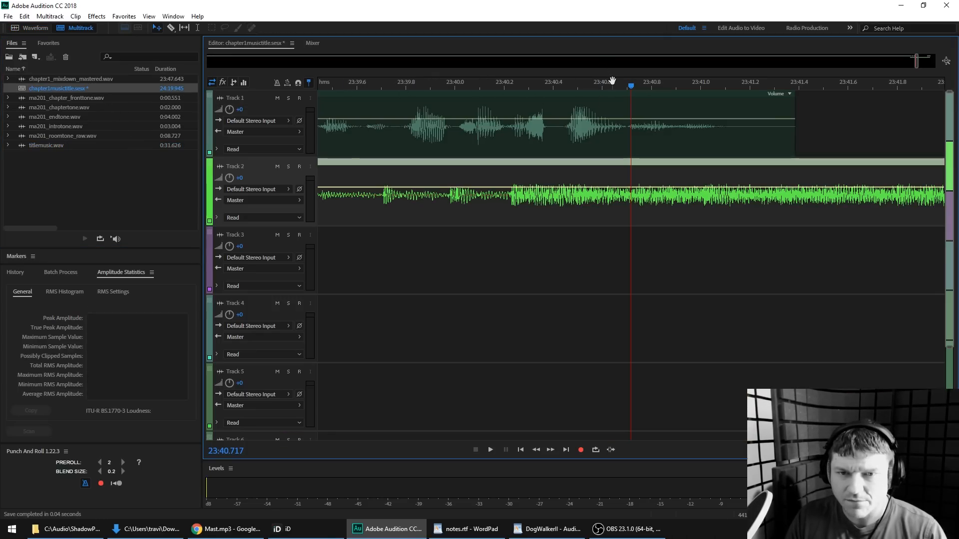
scroll(611, 81, down, 10)
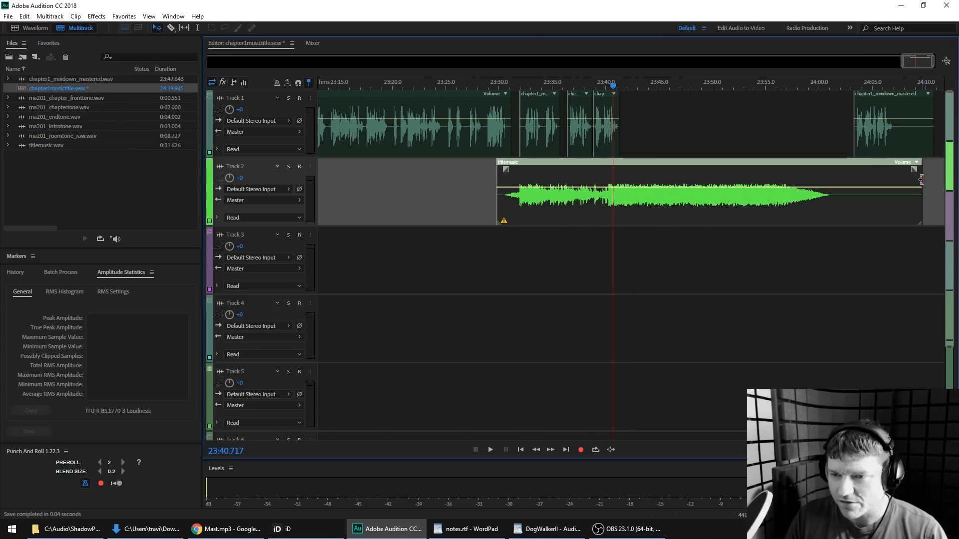
drag(922, 179, 835, 180)
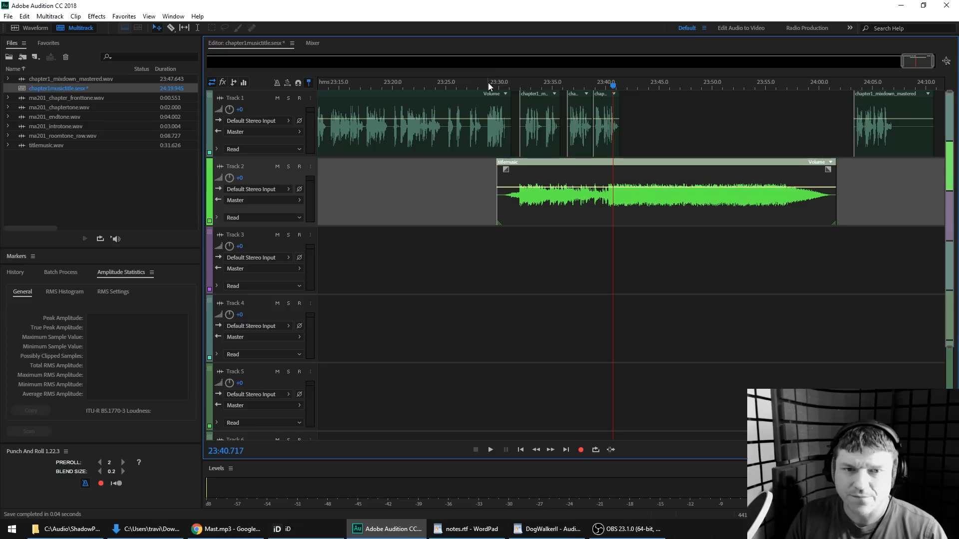
Move the titlemusic clip earlier so it starts at about 23:29.2, and check its entry under the narration by playing it
scroll(488, 84, up, 5)
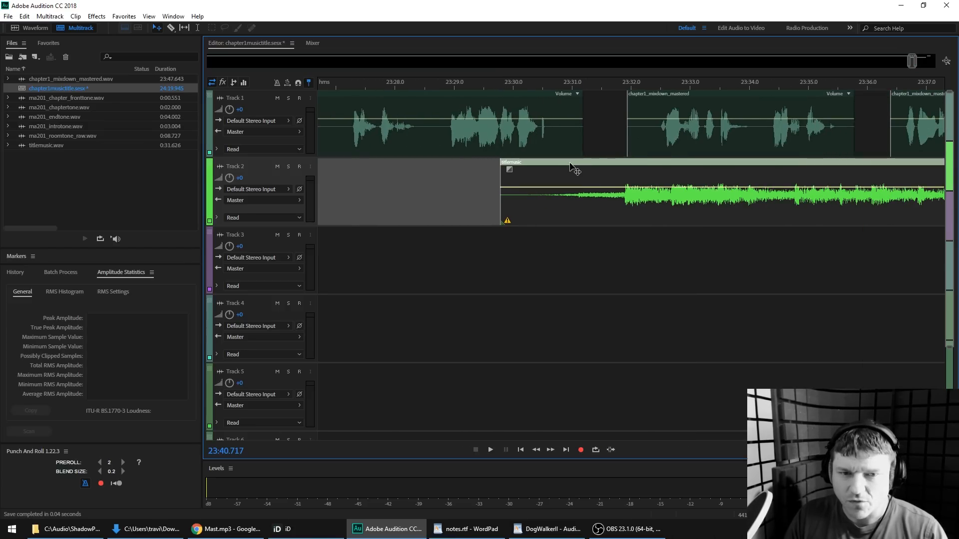
drag(573, 167, 546, 166)
key(space)
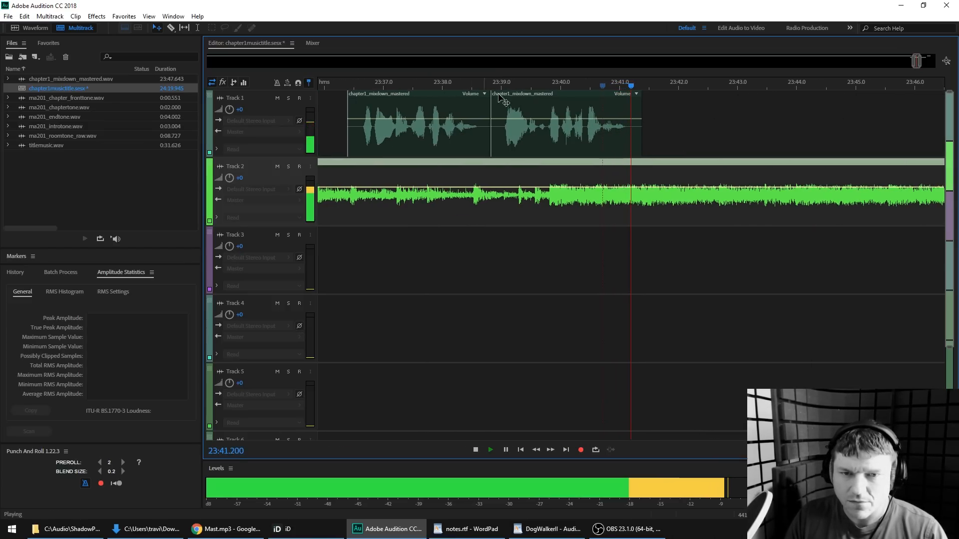
key(space)
scroll(585, 86, down, 5)
click(453, 86)
key(space)
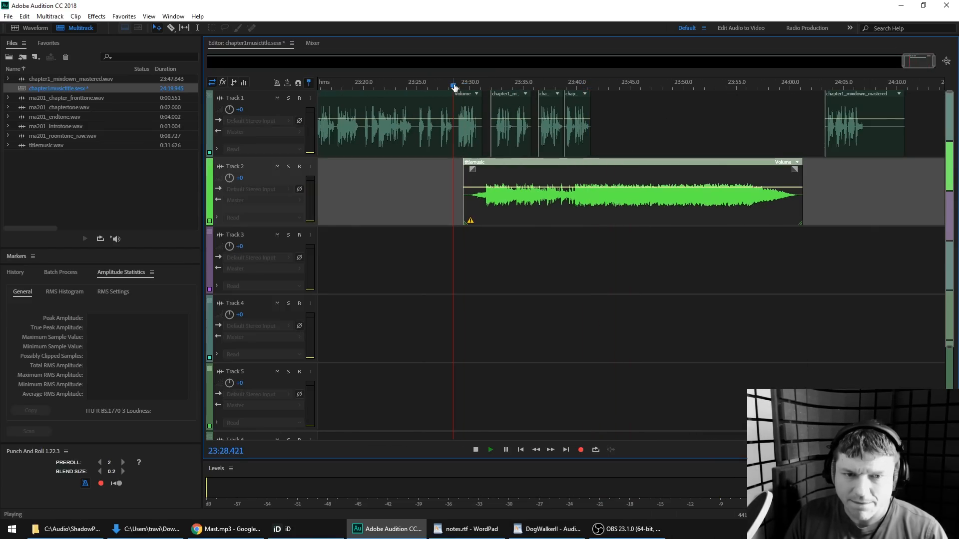
key(space)
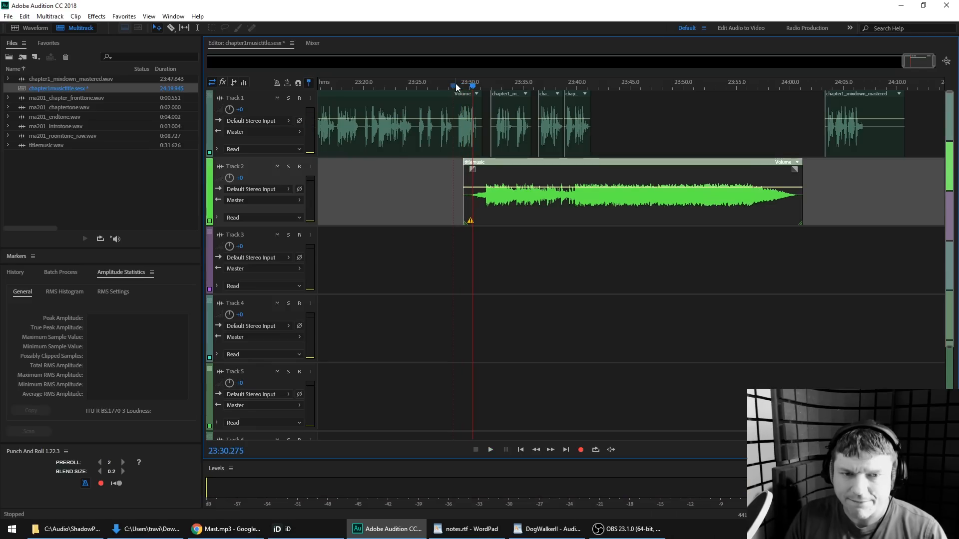
scroll(456, 83, up, 2)
drag(508, 165, 505, 164)
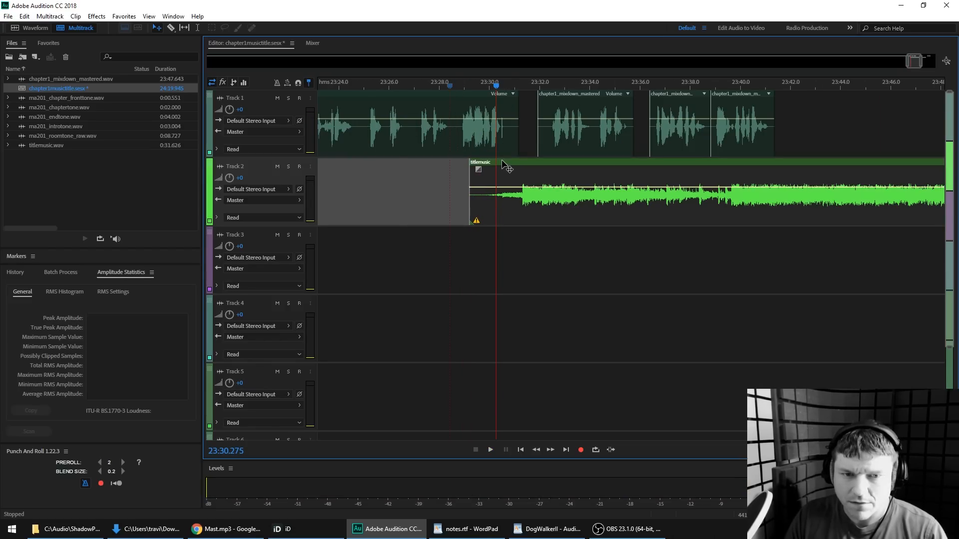
click(469, 87)
key(space)
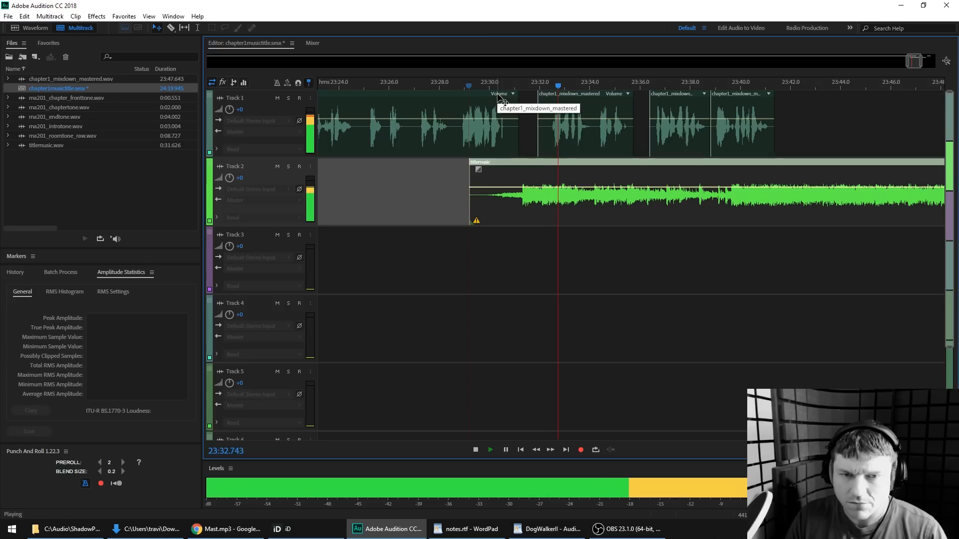
key(space)
Select the three closing phrases after the music's entry and shift them together so the first starts at about 23:32.7, checking the timing by ear
drag(816, 112, 560, 98)
click(476, 84)
key(space)
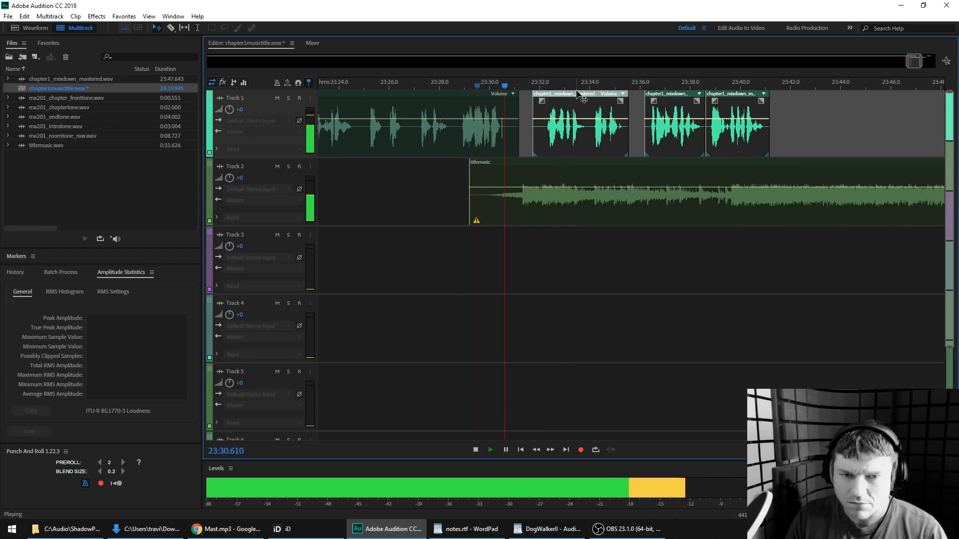
mouse_move(576, 92)
mouse_down()
mouse_move(641, 91)
mouse_move(581, 95)
mouse_up()
key(space)
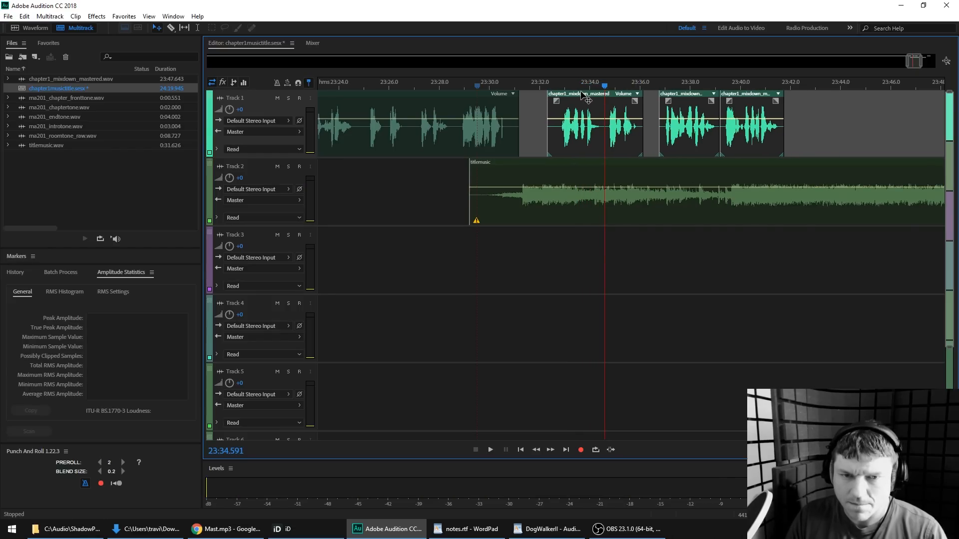
key(space)
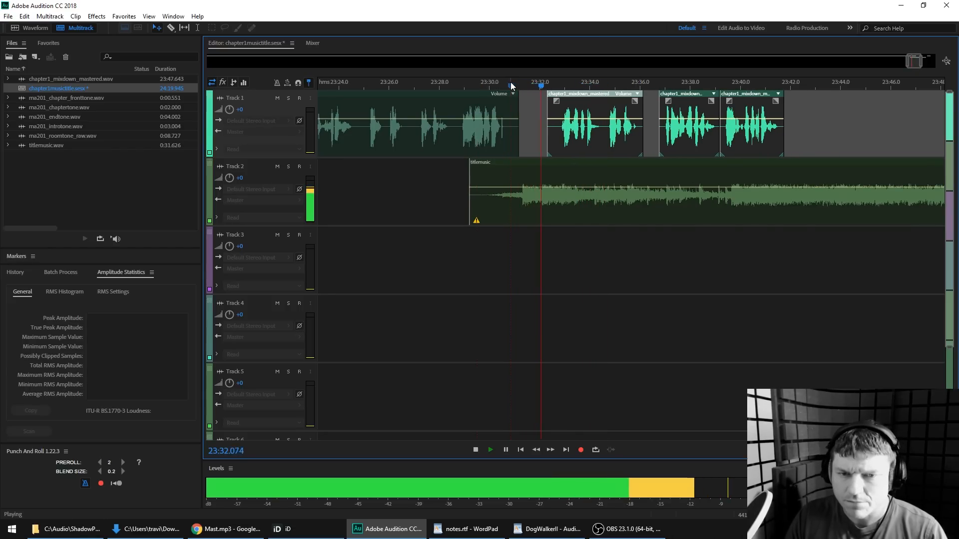
key(space)
drag(587, 94, 597, 94)
click(492, 87)
key(space)
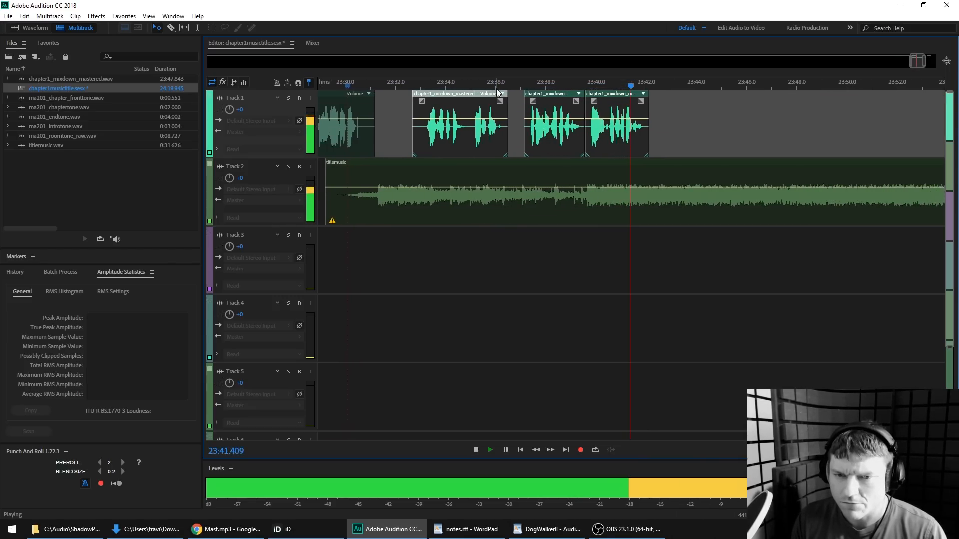
key(space)
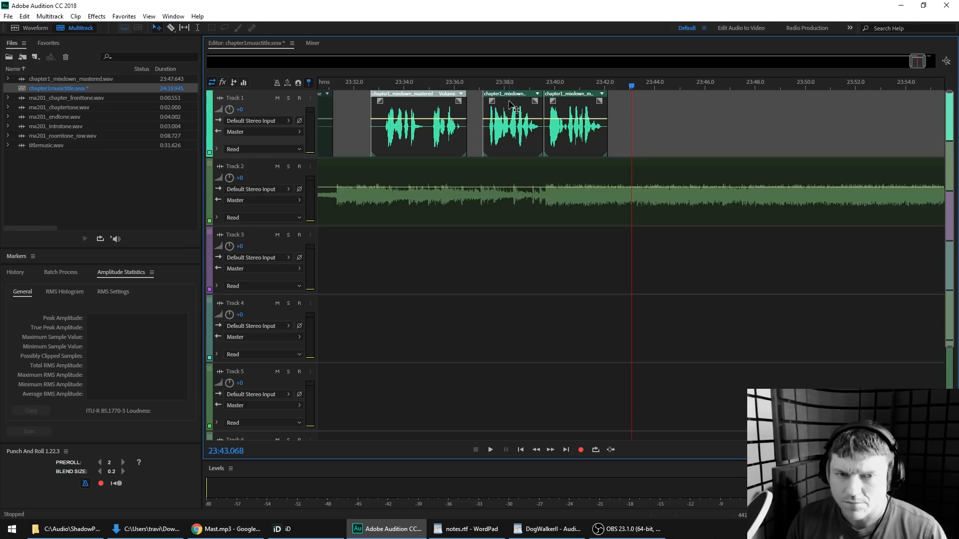
Move the third closing phrase to start at about 23:53.7 and pull the final narration clip in to about 23:56.6
scroll(528, 82, down, 5)
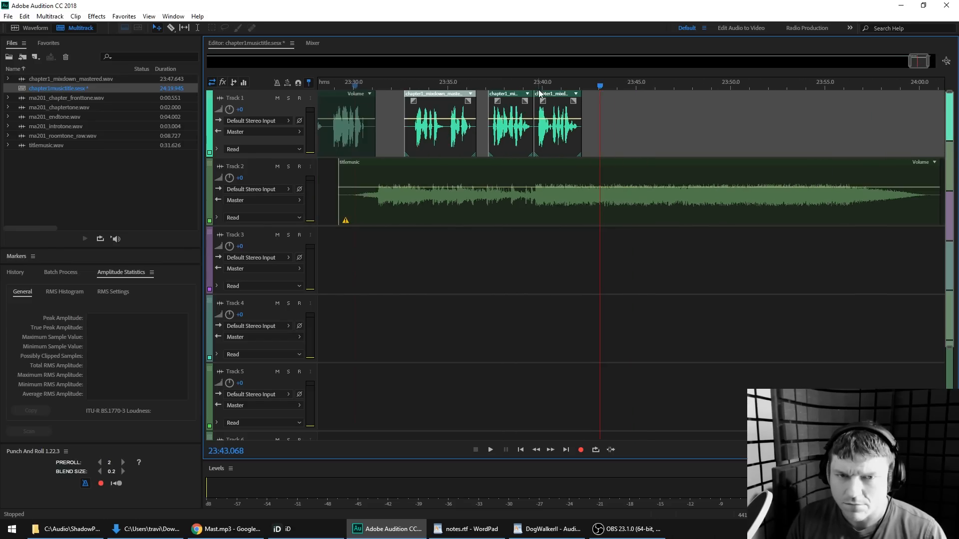
drag(554, 95, 782, 98)
key(ctrl+z)
click(630, 106)
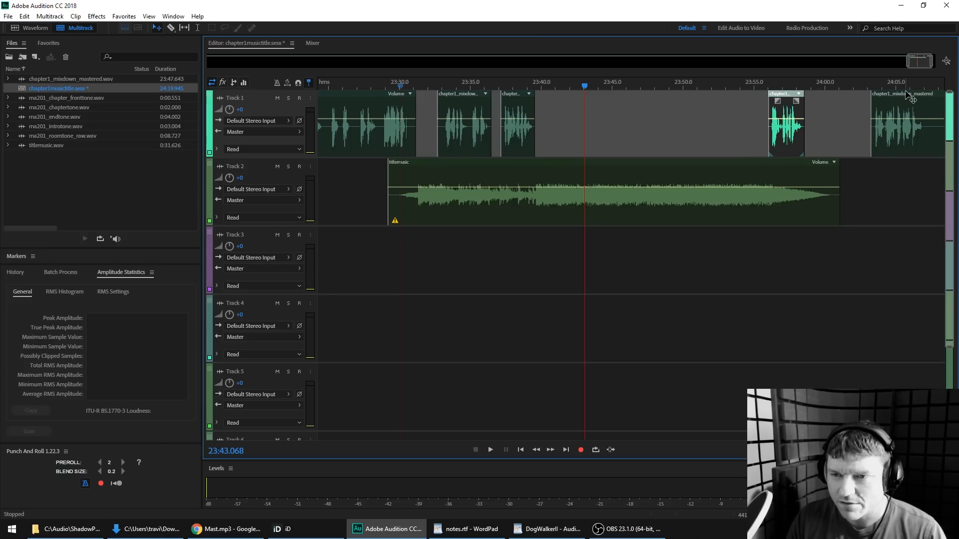
drag(905, 95, 847, 95)
drag(788, 95, 755, 94)
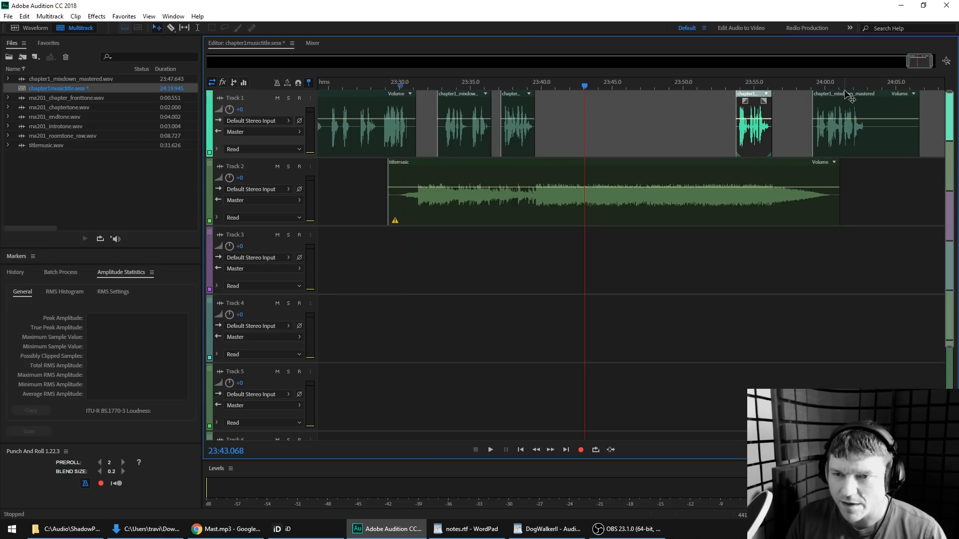
drag(849, 95, 813, 95)
Nudge the second closing phrase to start at about 23:37.0 and play the mix through to the music's fade-out
click(446, 87)
key(space)
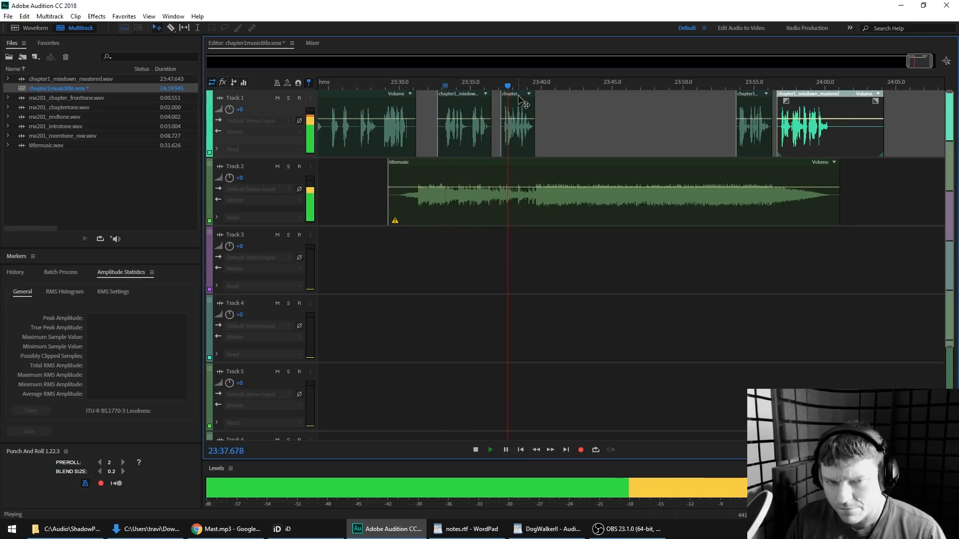
key(space)
scroll(523, 104, up, 3)
drag(523, 103, 516, 103)
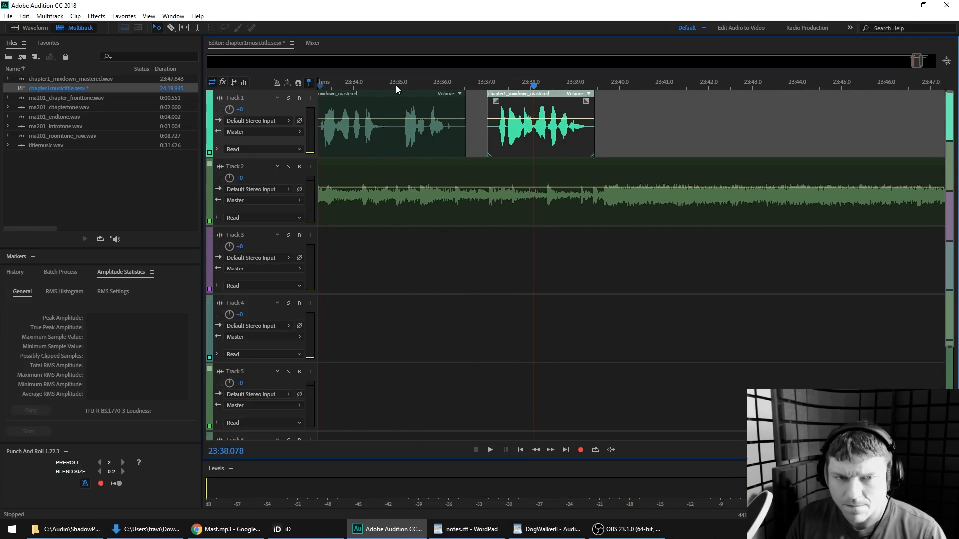
click(405, 88)
key(space)
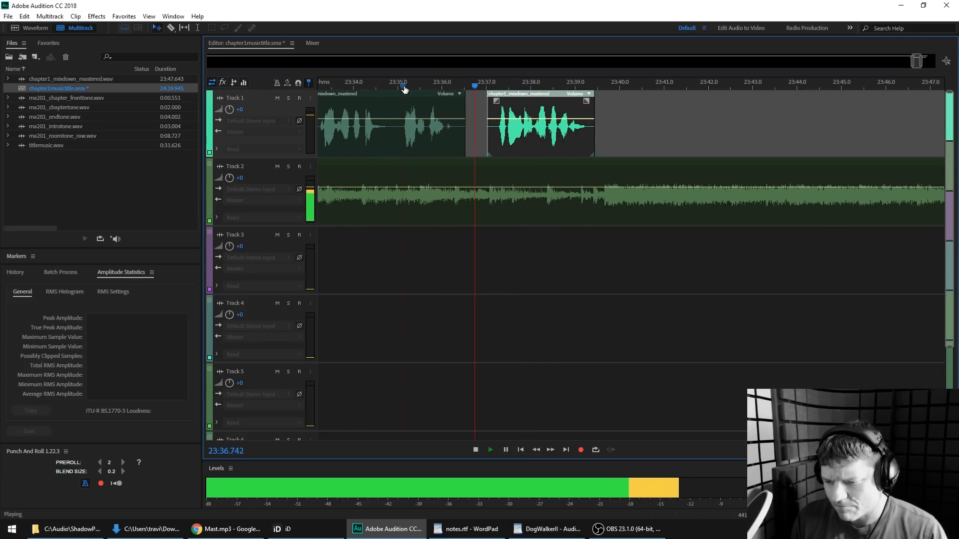
key(space)
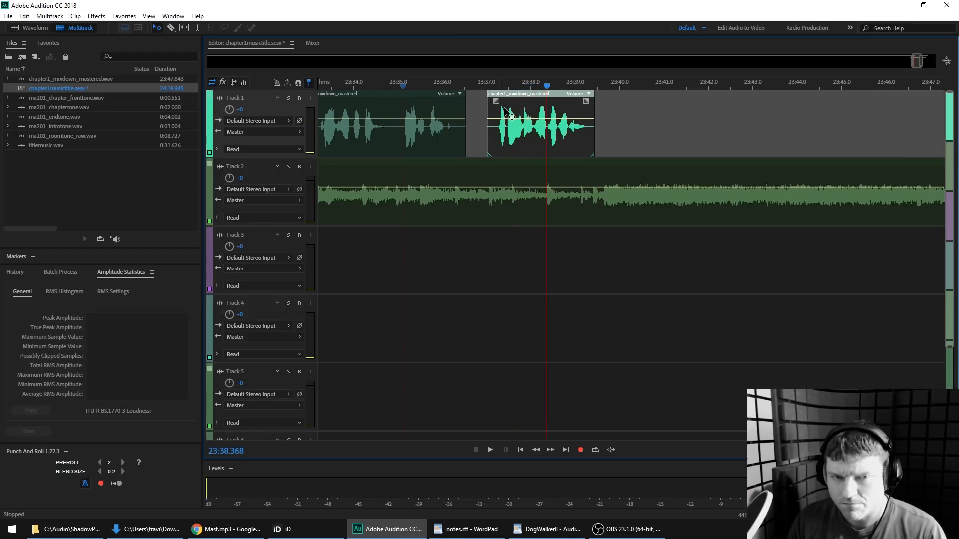
key(space)
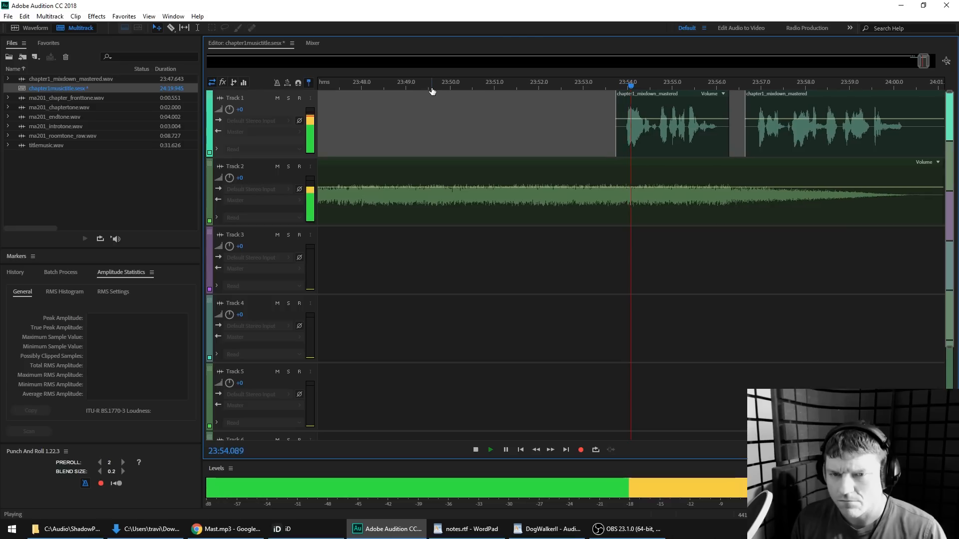
key(space)
Move the final narration clip to about 23:57.5 and the third closing phrase to about 23:55.0, and play both over the fading music
scroll(649, 82, down, 3)
click(679, 95)
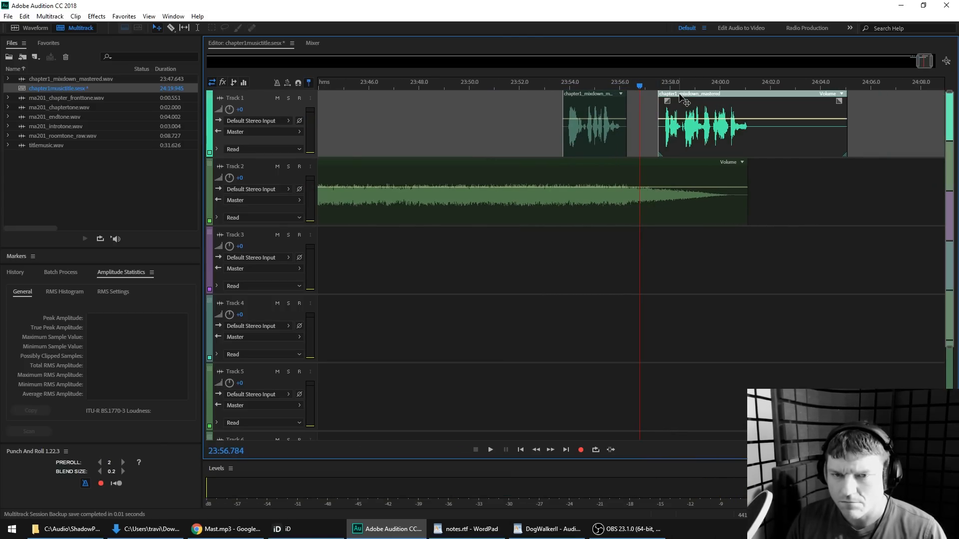
click(589, 94)
drag(590, 94, 619, 94)
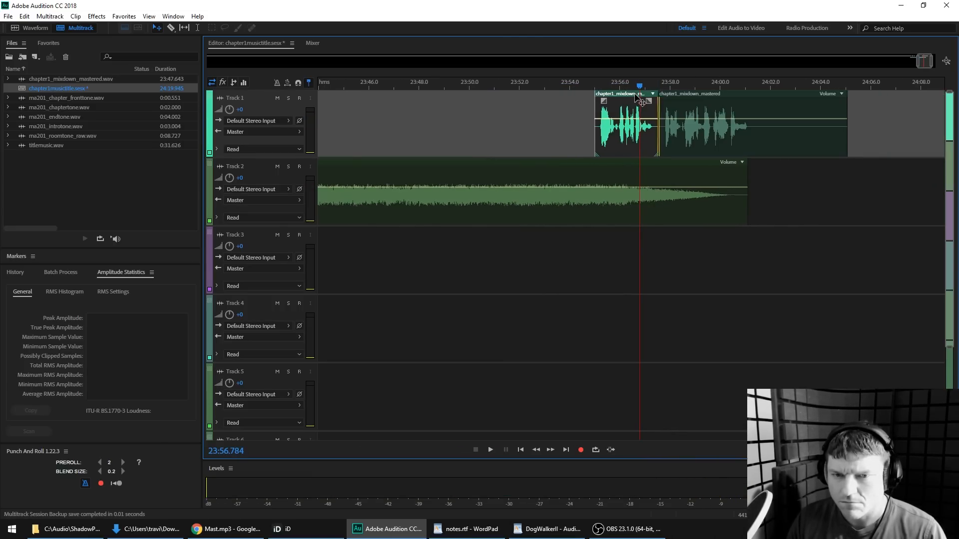
click(566, 86)
key(space)
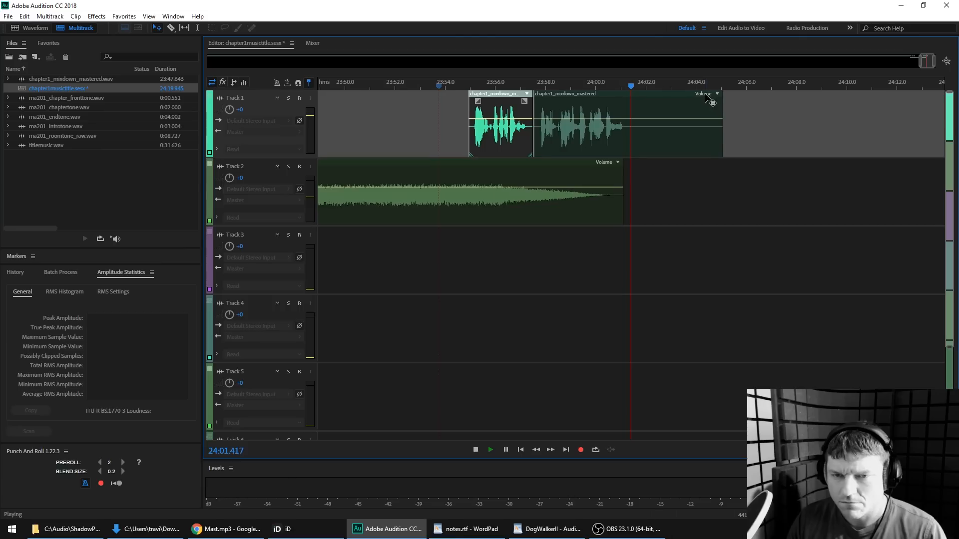
key(space)
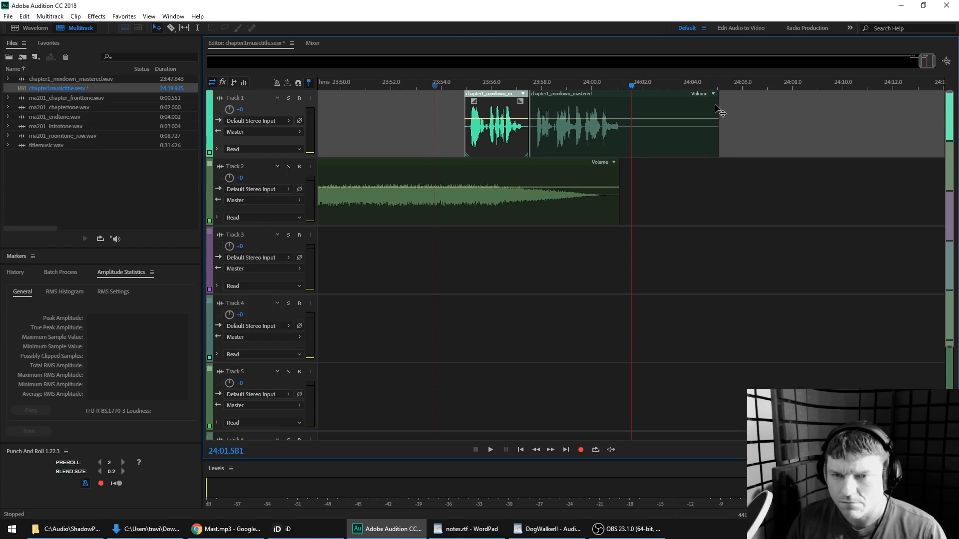
click(450, 86)
key(space)
scroll(472, 84, down, 2)
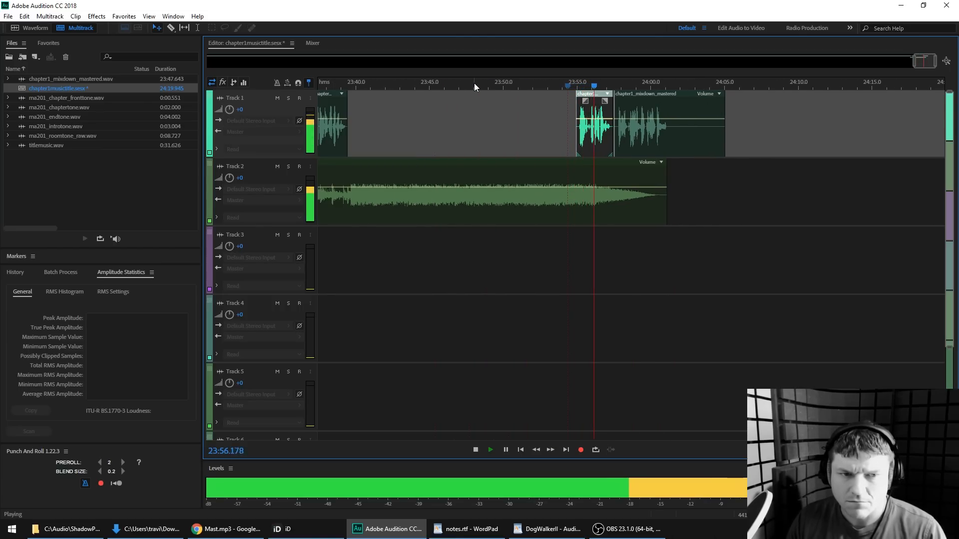
key(space)
Place the second closing phrase directly against the first one, starting at about 23:36.6, and play the transition
scroll(478, 84, down, 2)
scroll(404, 84, up, 3)
click(364, 87)
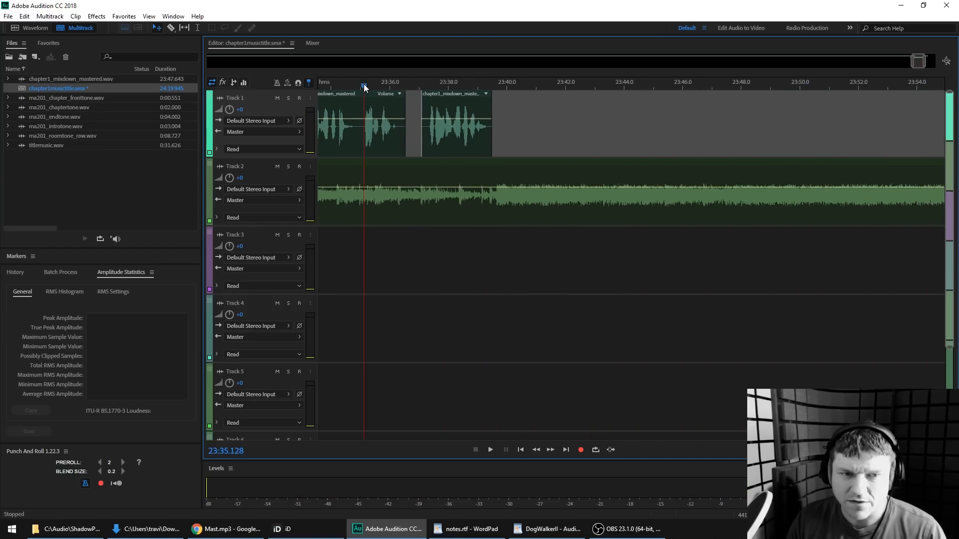
key(space)
key(space)
drag(441, 95, 429, 95)
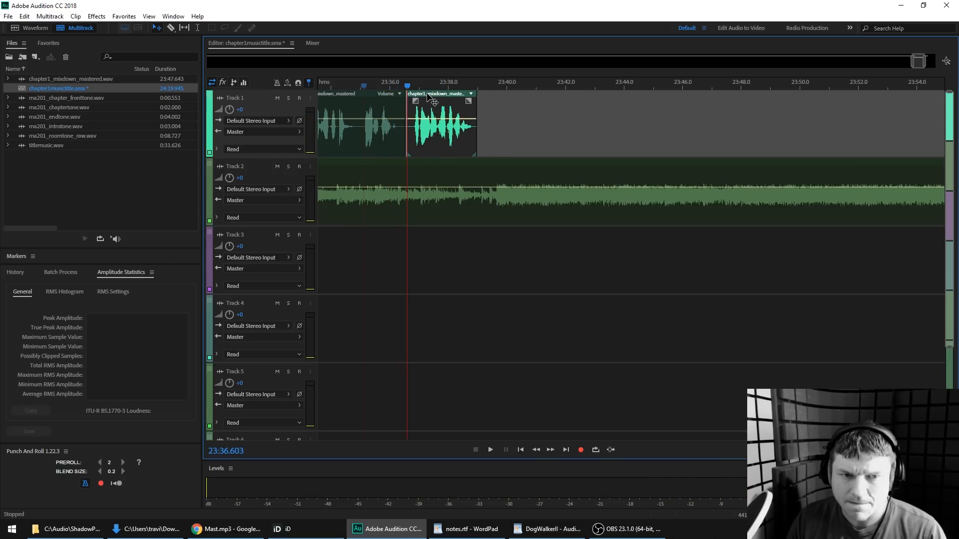
click(376, 88)
key(space)
scroll(380, 90, down, 2)
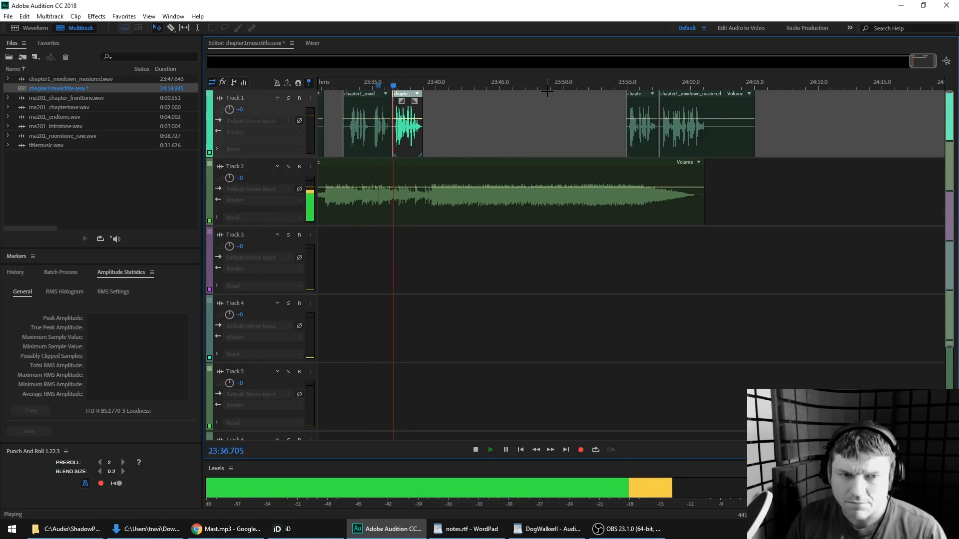
key(space)
Move the third closing phrase directly behind the second, starting at about 23:39.0, and play the whole ending from about 23:31
drag(640, 95, 438, 95)
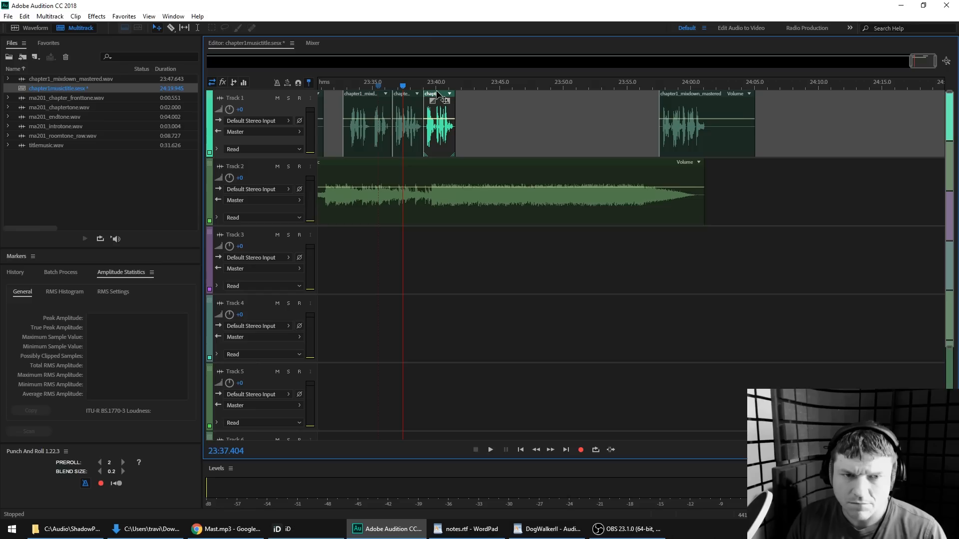
click(347, 86)
key(space)
scroll(347, 86, up, 2)
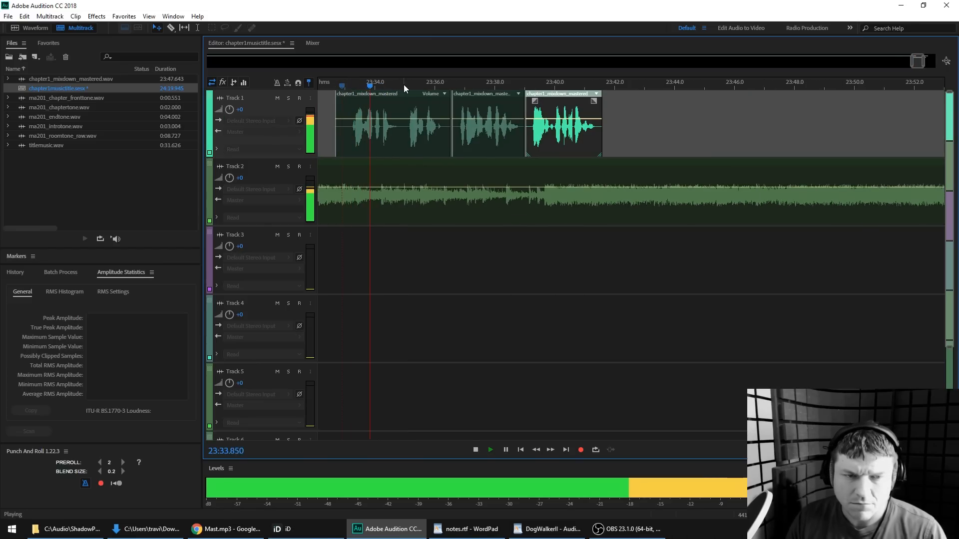
scroll(404, 85, down, 1)
scroll(404, 88, down, 1)
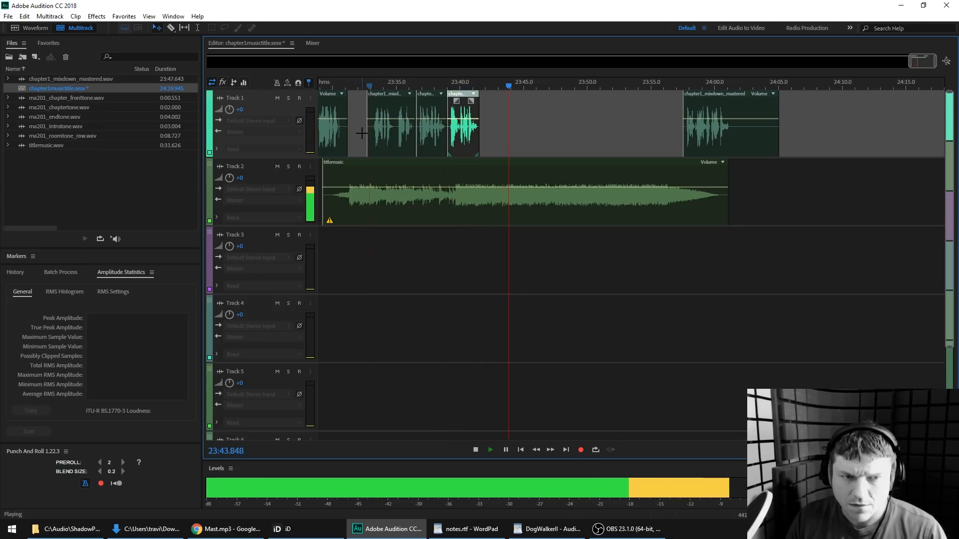
key(space)
drag(359, 89, 325, 85)
key(space)
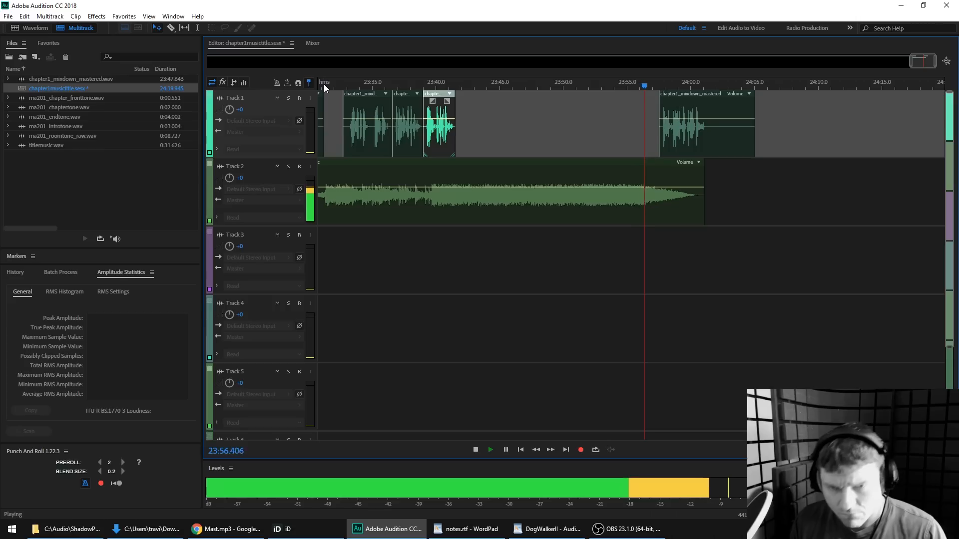
key(space)
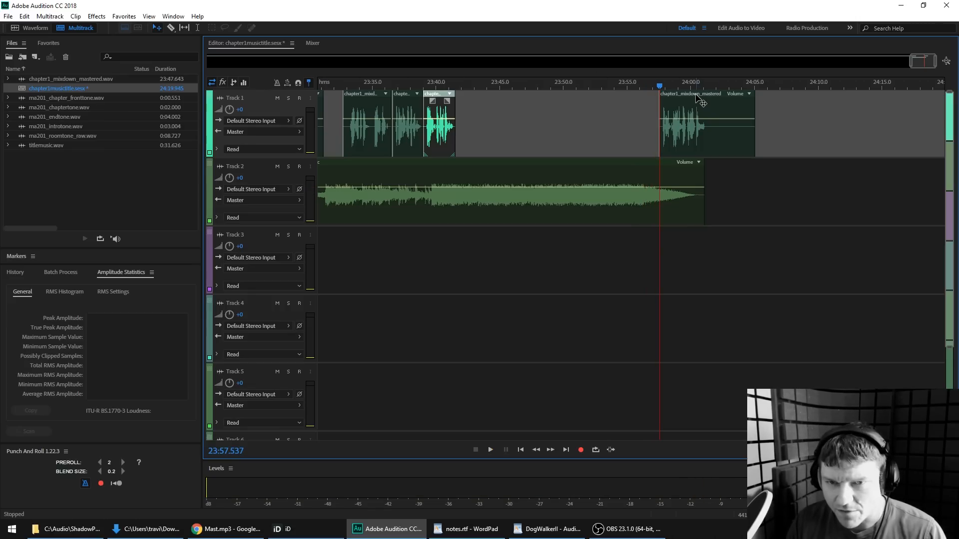
Move the final narration clip earlier so it starts at about 23:56.4, and check it against the music's fade-out by playing it
drag(699, 98, 687, 98)
click(634, 87)
key(space)
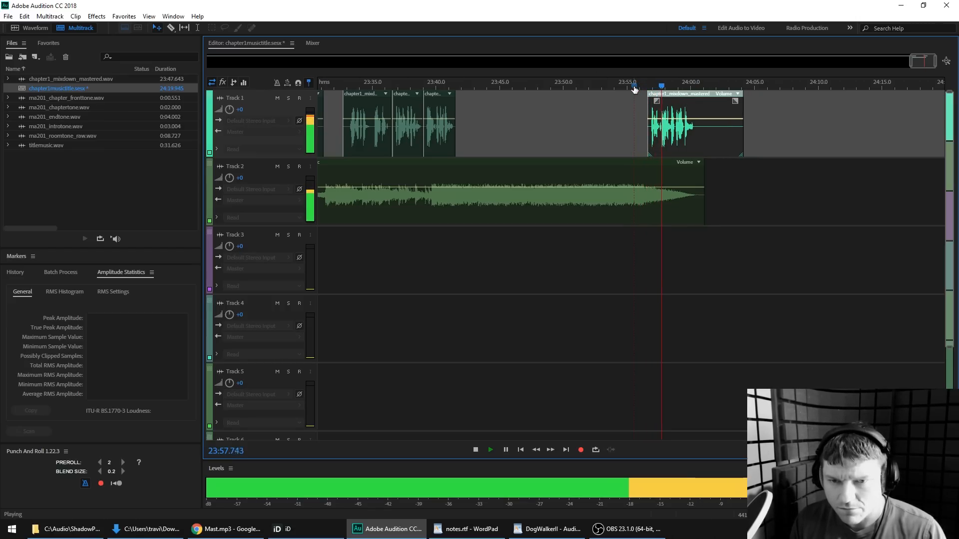
key(space)
scroll(659, 95, up, 3)
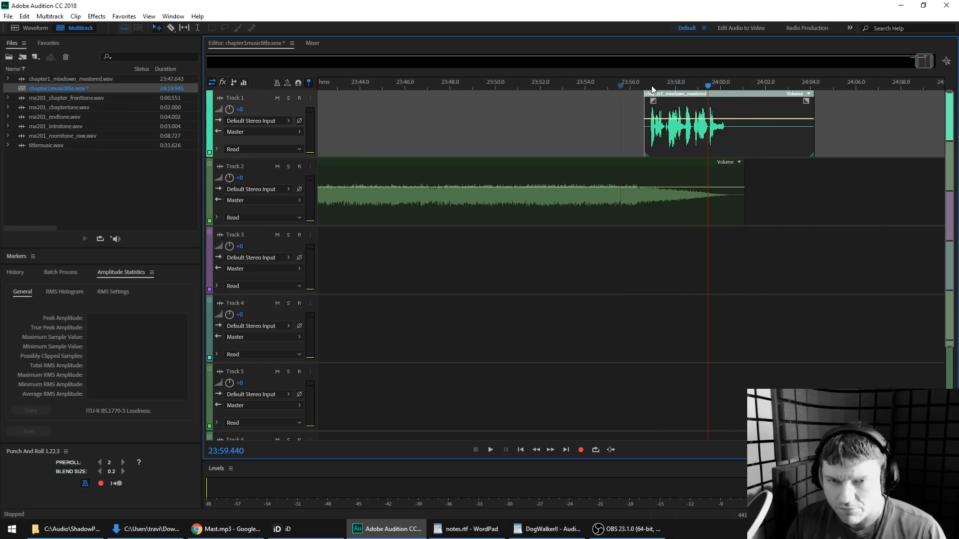
drag(658, 94, 646, 94)
key(space)
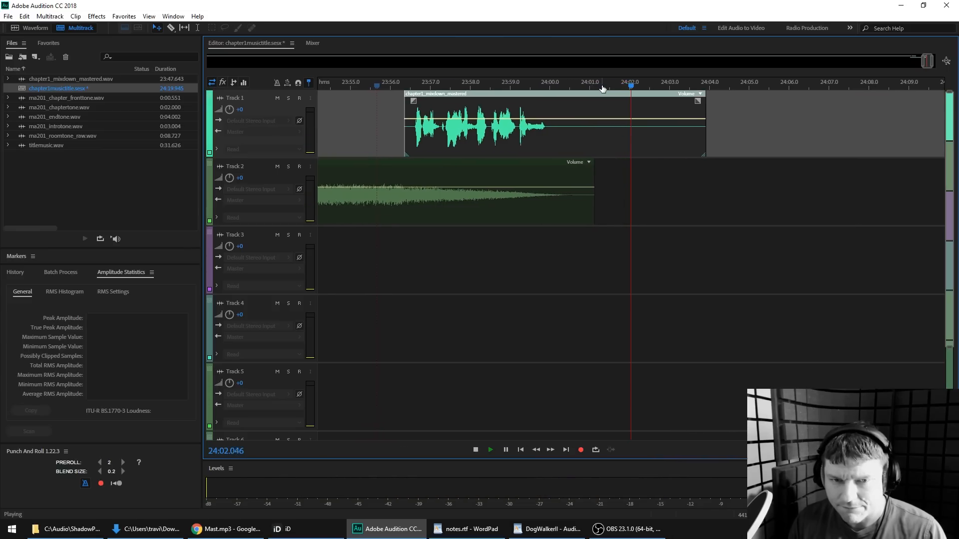
Play the final narration clip over the music's tail from about 23:58.5
click(490, 82)
scroll(527, 85, down, 3)
scroll(528, 86, down, 2)
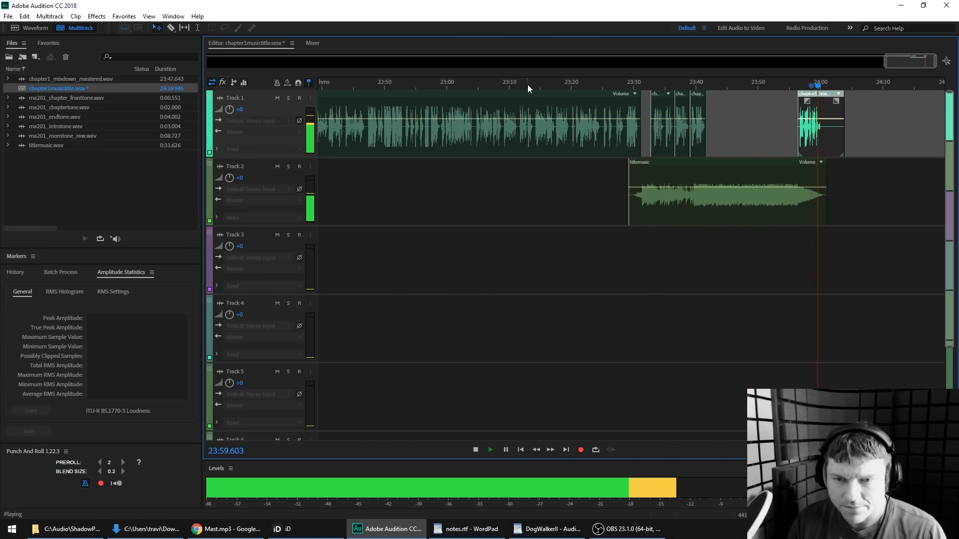
key(space)
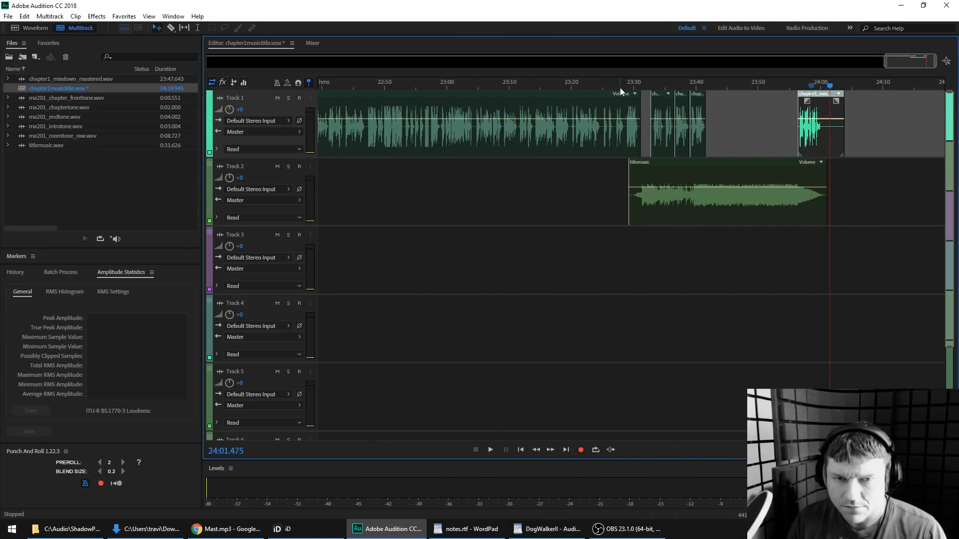
Add two neighbouring volume keyframes to the title music at about 23:33, where the first closing phrase begins
scroll(764, 83, up, 5)
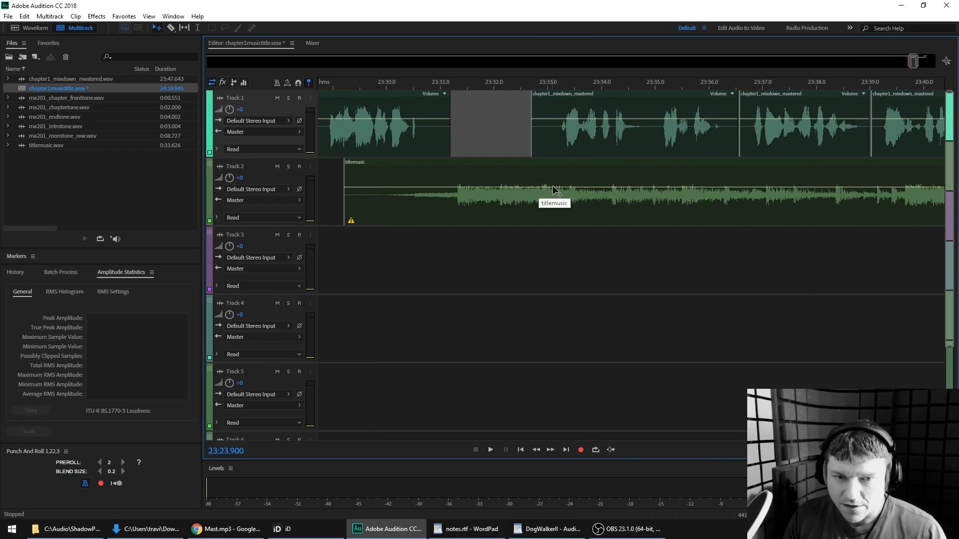
click(550, 187)
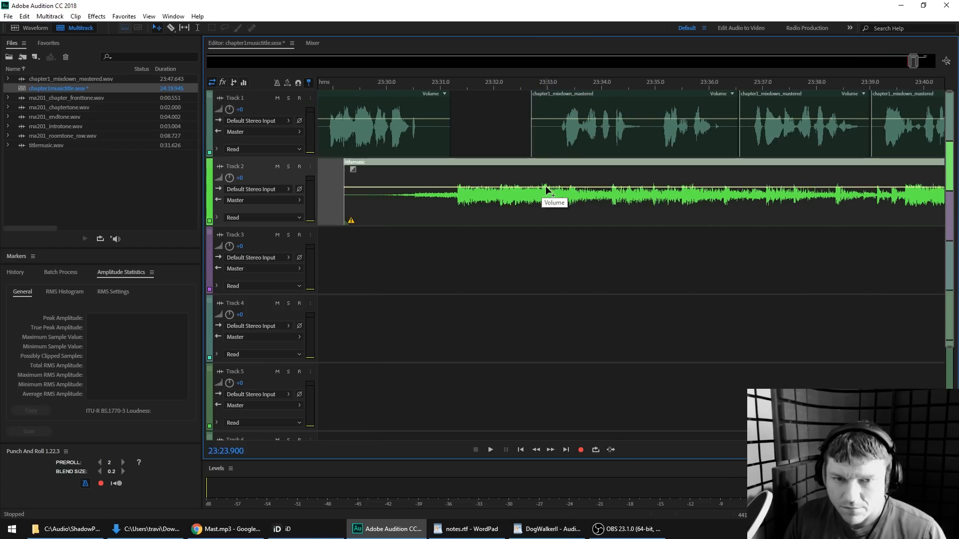
click(558, 188)
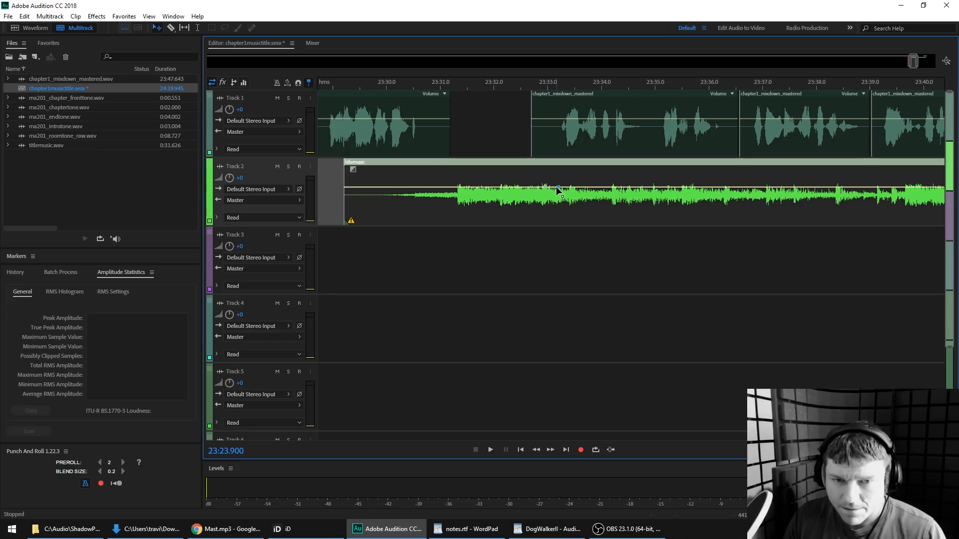
drag(556, 187, 567, 194)
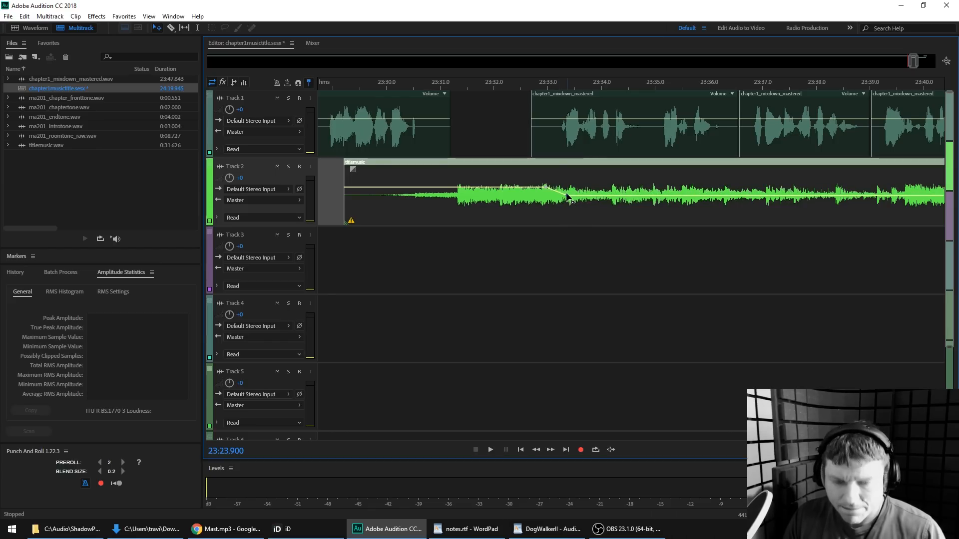
key(ctrl+z)
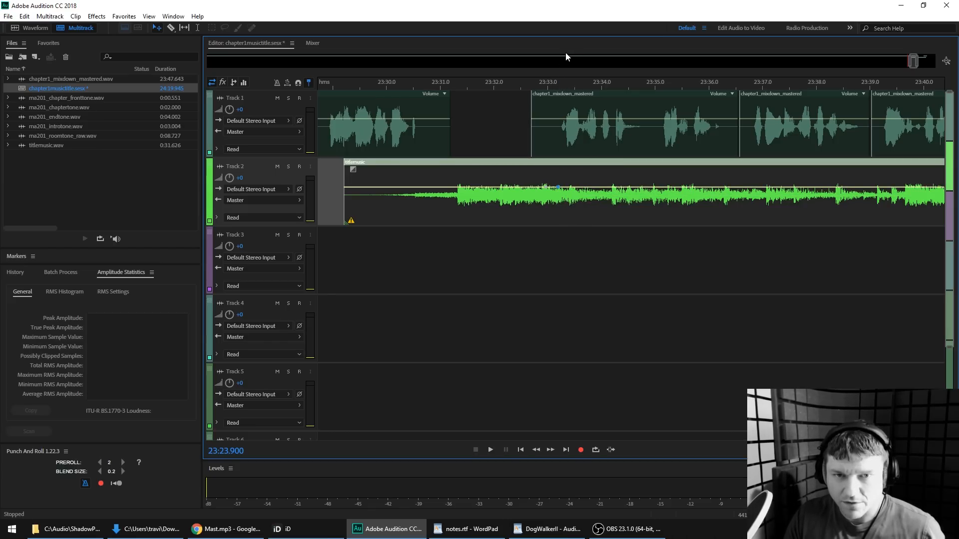
key(alt+2)
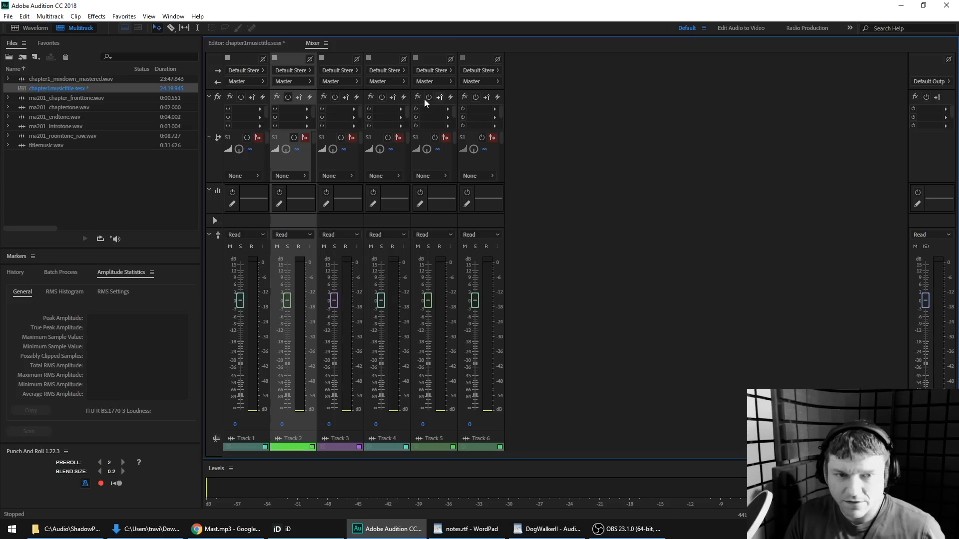
click(245, 43)
Add volume keyframes to the title music after the closing phrases at about 23:41.7 and around its fade-out at about 23:56.4 and 24:00.0
drag(913, 60, 916, 62)
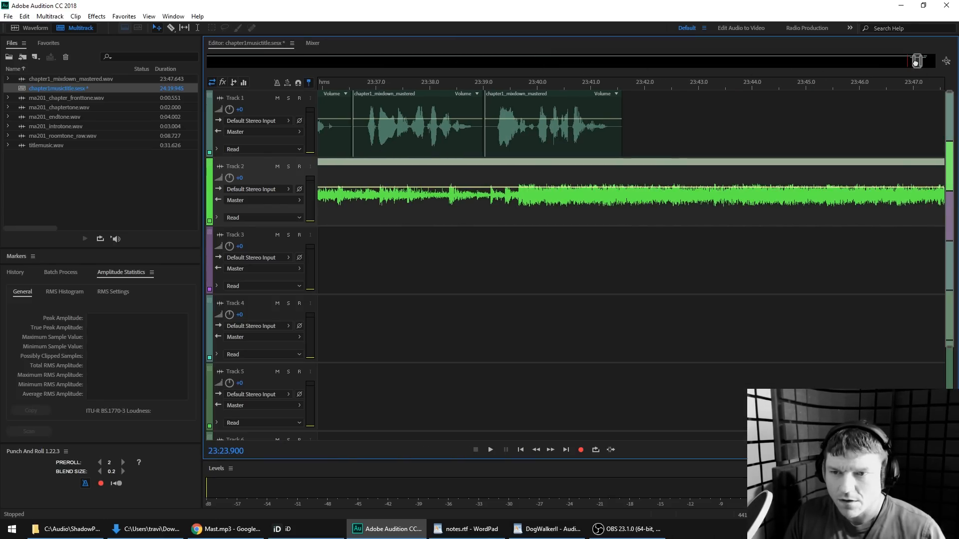
click(626, 186)
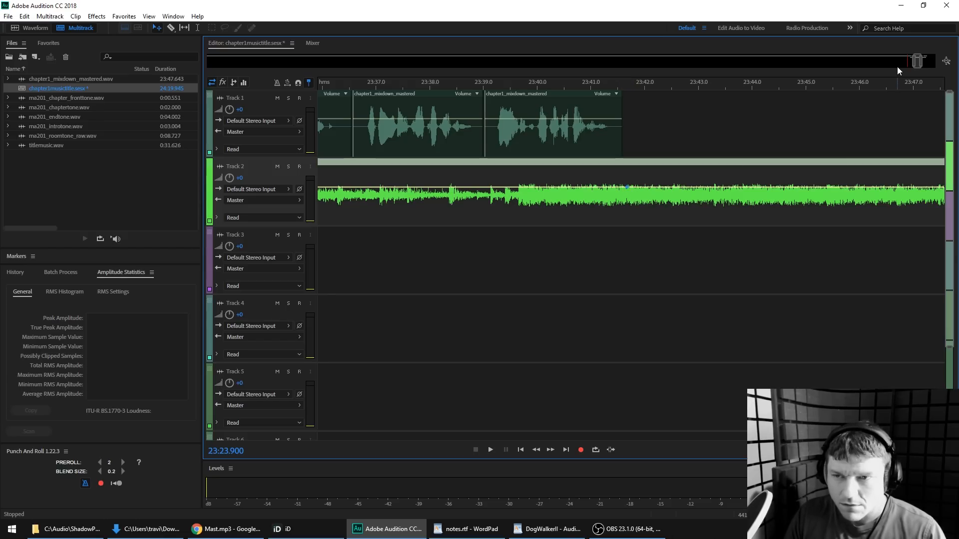
drag(916, 59, 923, 59)
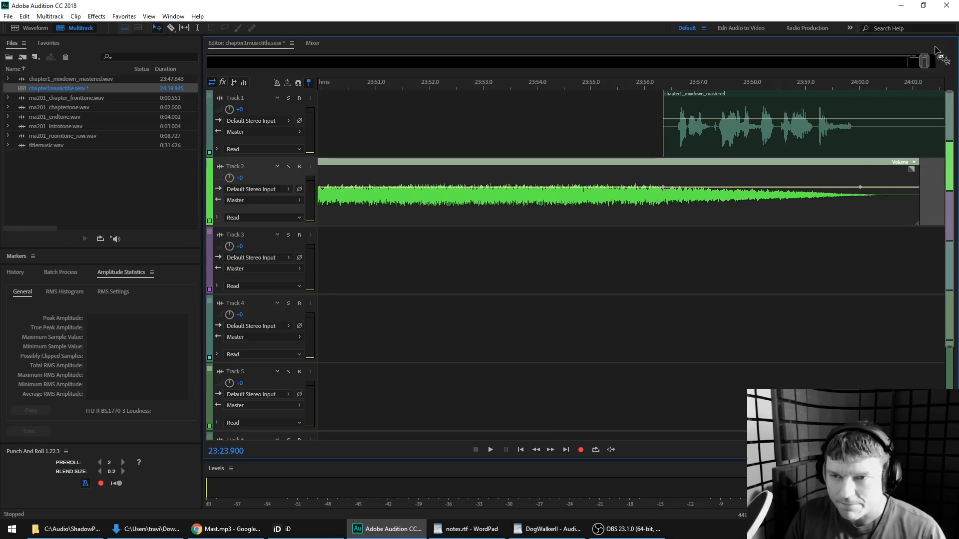
Lower the title music's volume envelope between about 23:33.3 and 23:41.0 under the closing phrases, and play it from about 23:30
drag(924, 59, 912, 60)
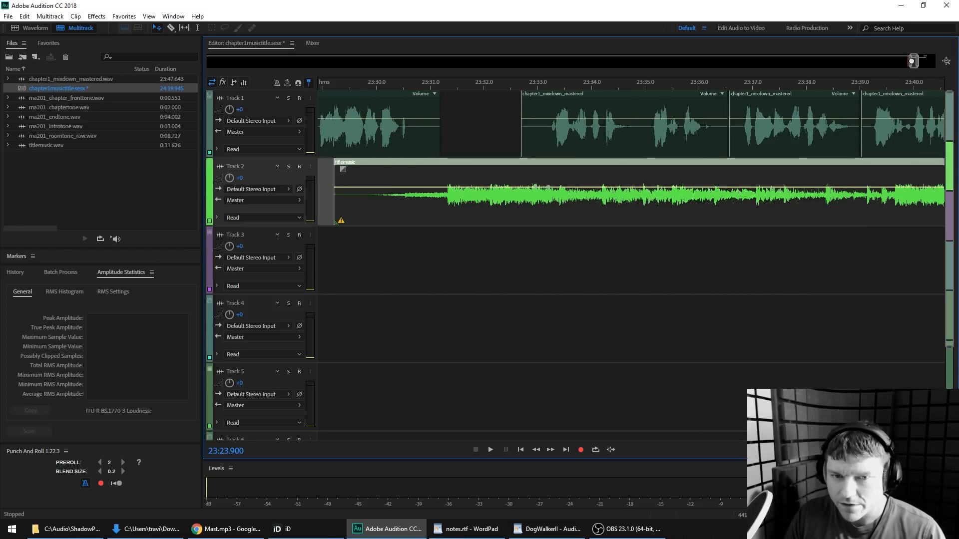
drag(549, 190, 554, 199)
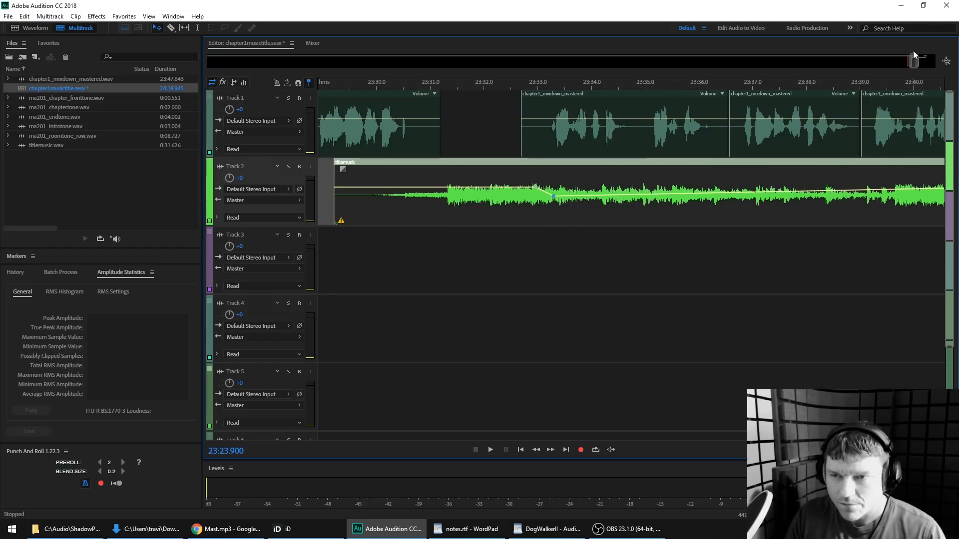
drag(917, 59, 924, 60)
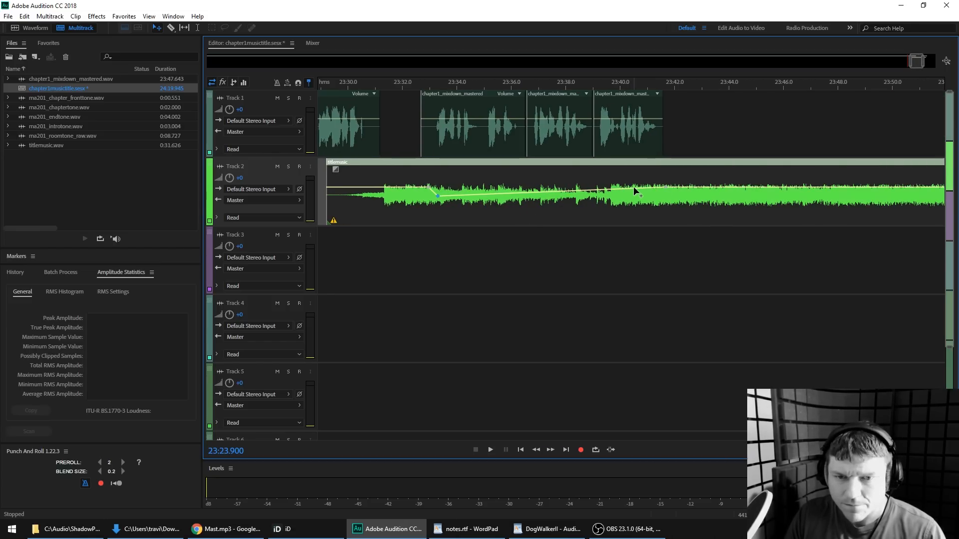
drag(637, 190, 646, 194)
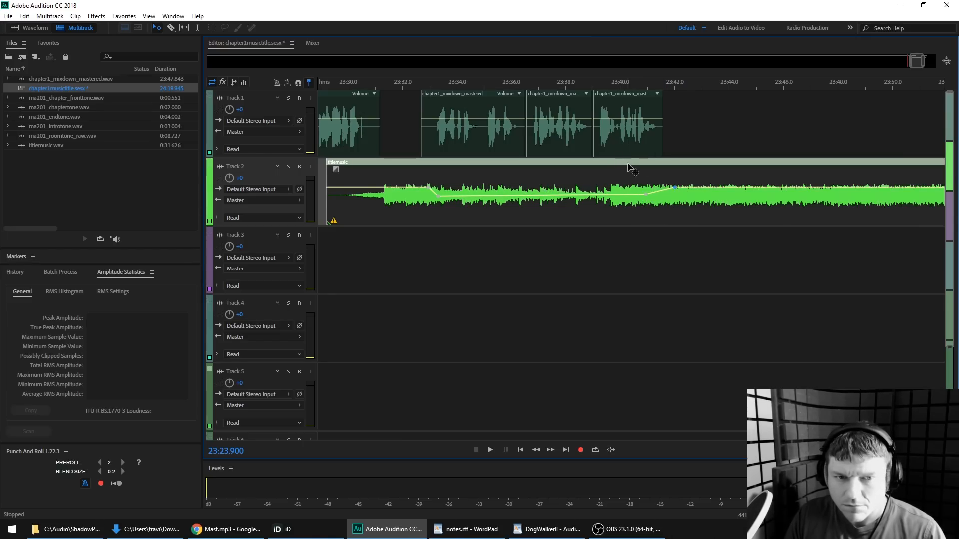
click(346, 86)
key(space)
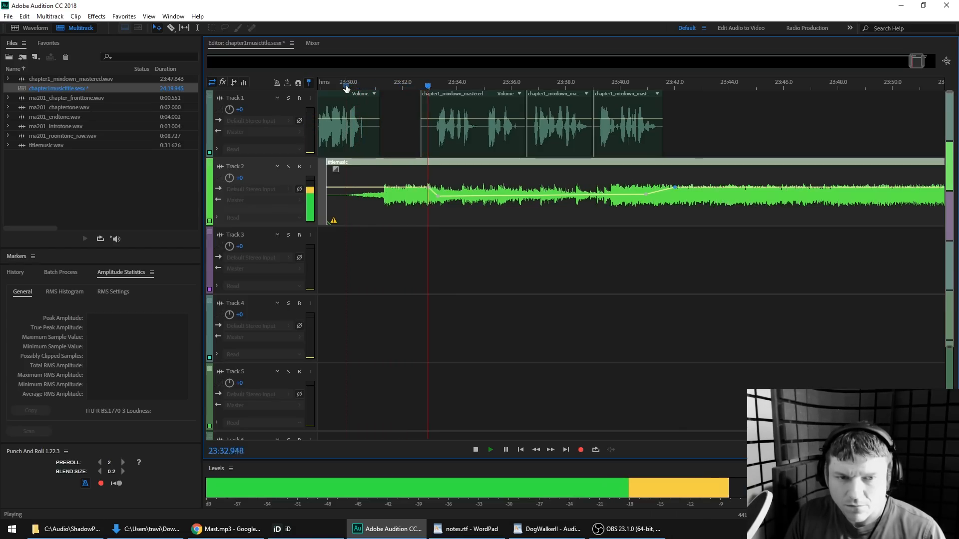
key(space)
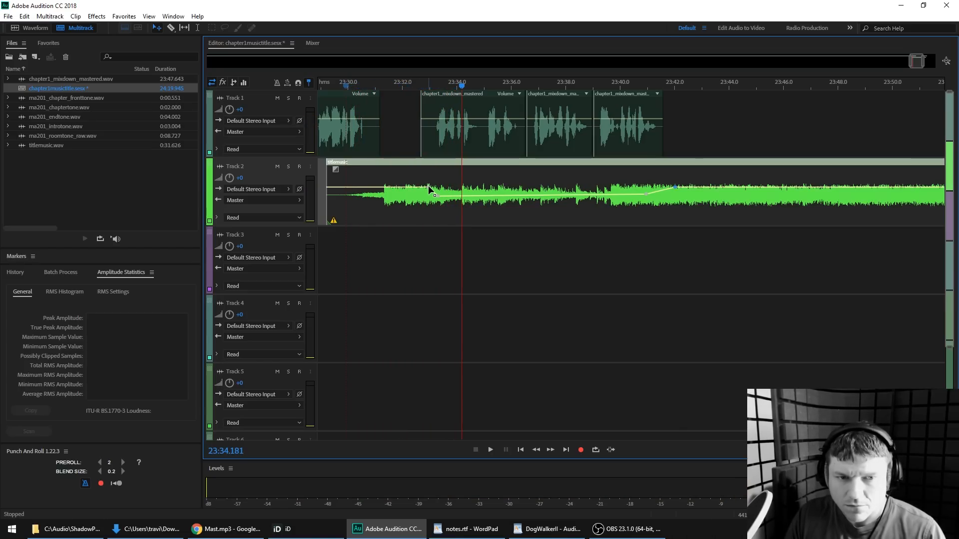
Make the music's fade-down more gradual, reaching its low point at about 23:33.6, and play from about 23:31.6
drag(429, 186, 447, 198)
click(392, 85)
key(space)
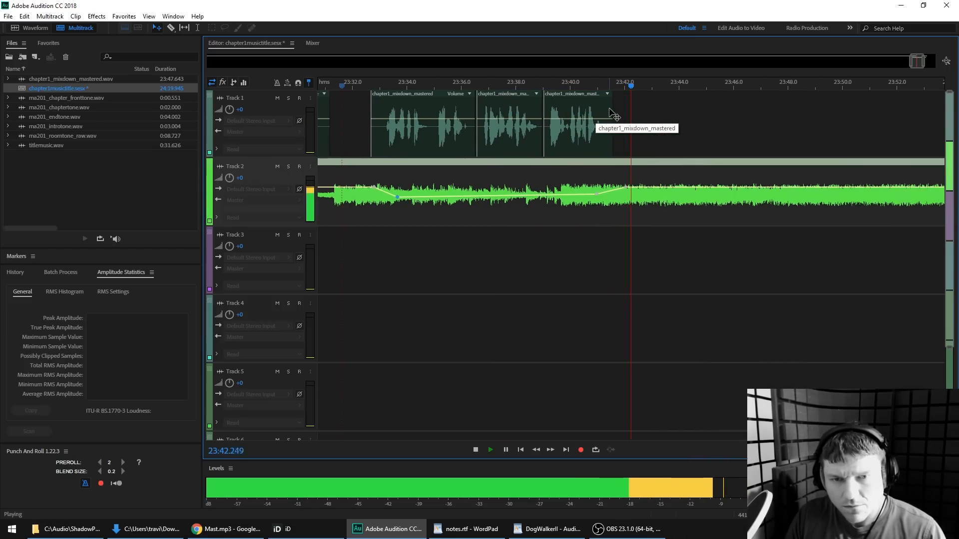
Hold the music's dip at about -5.6 dB until about 23:41.0, ramp it back up by about 23:43.4, and play the return
key(space)
drag(615, 187, 573, 196)
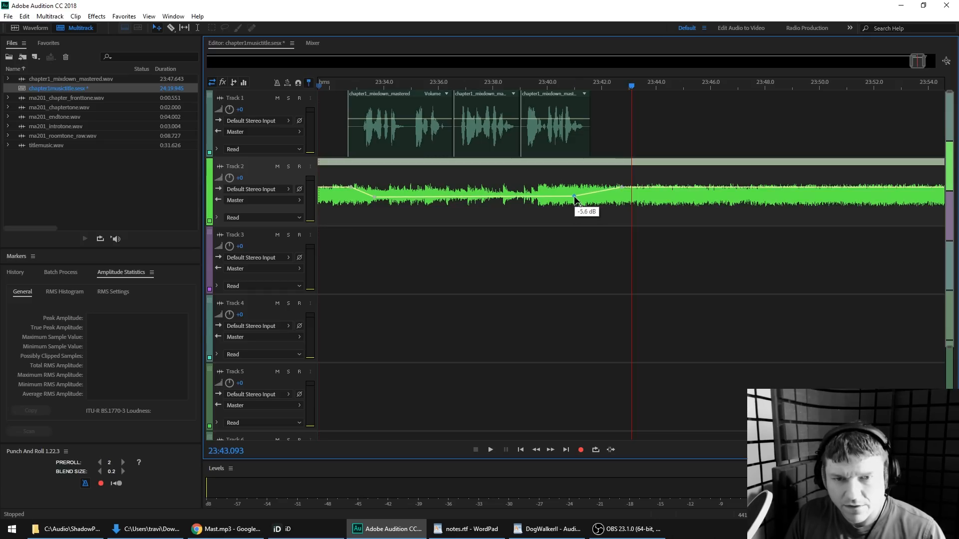
click(486, 86)
key(space)
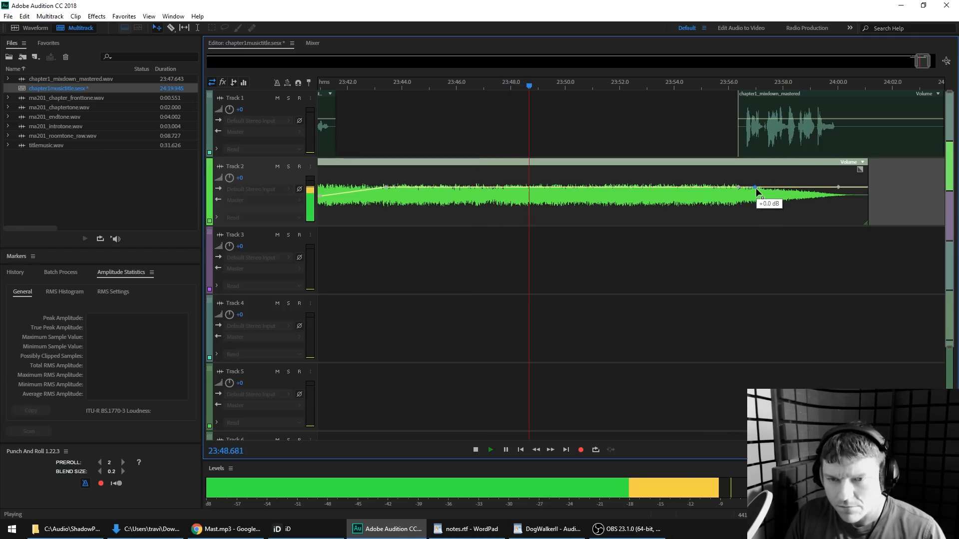
Lower the music's volume to about -2.9 dB at 23:57.0 and -4.8 dB at 24:00.8, and play it under the final narration clip
drag(755, 190, 757, 192)
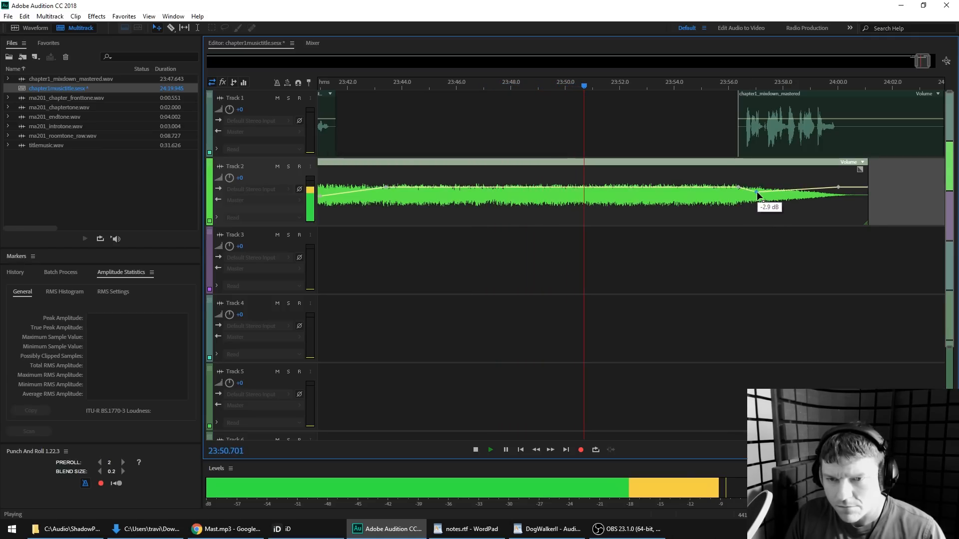
drag(827, 187, 864, 192)
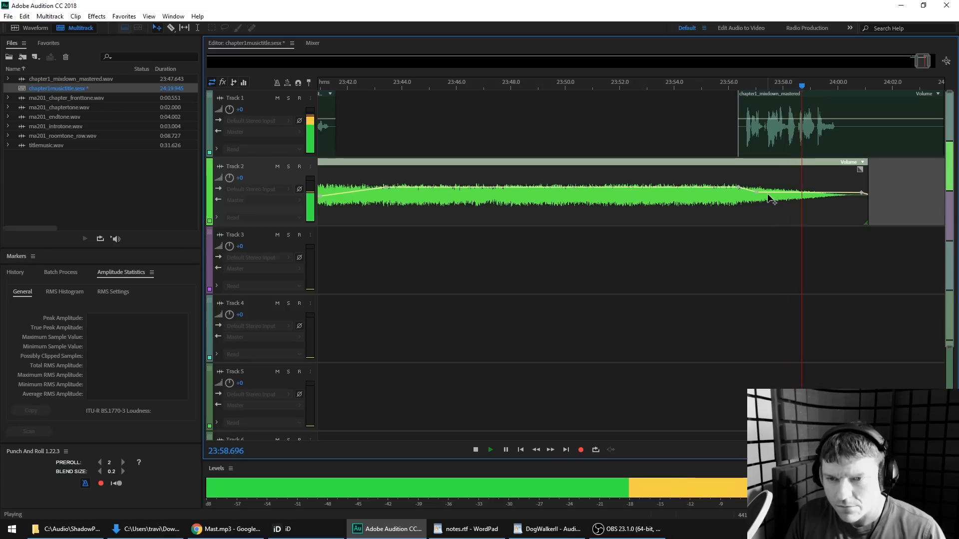
mouse_move(757, 195)
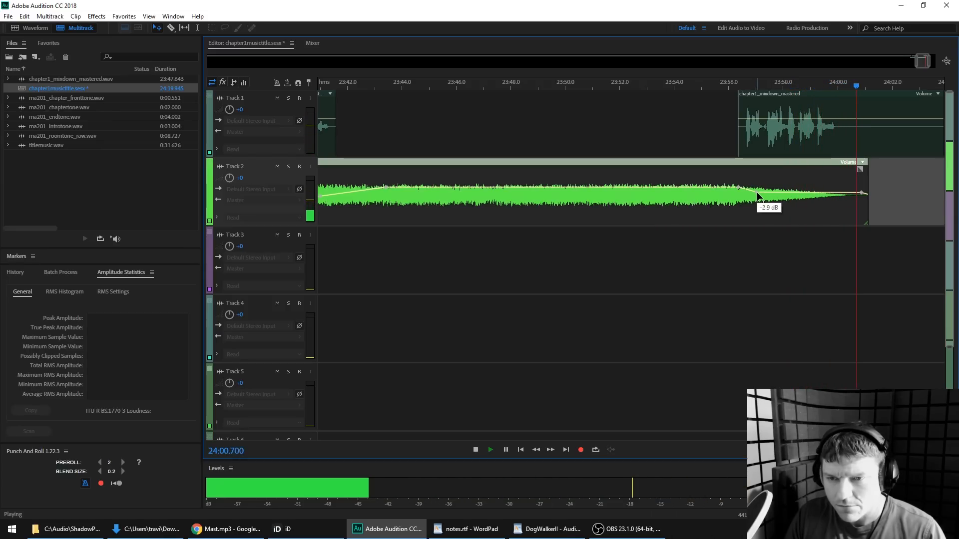
mouse_move(859, 196)
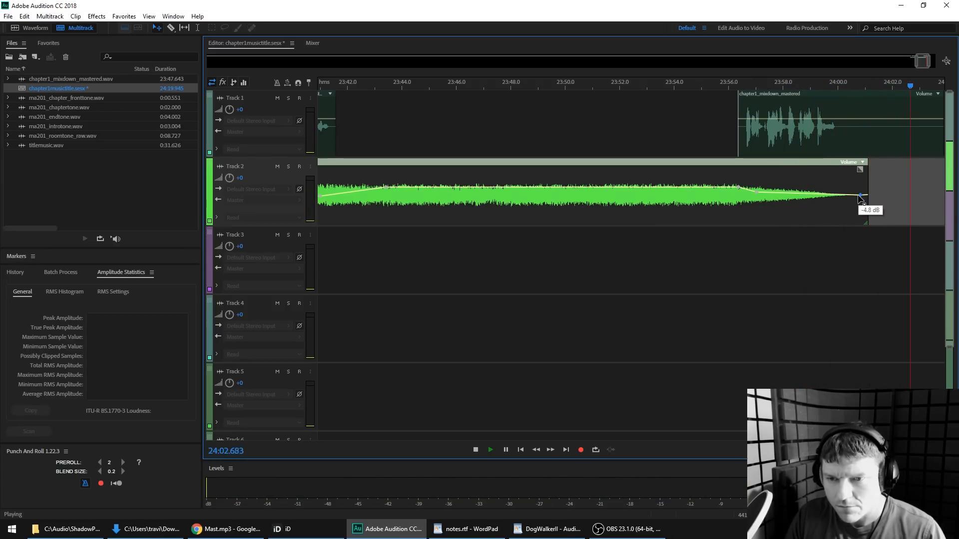
click(737, 96)
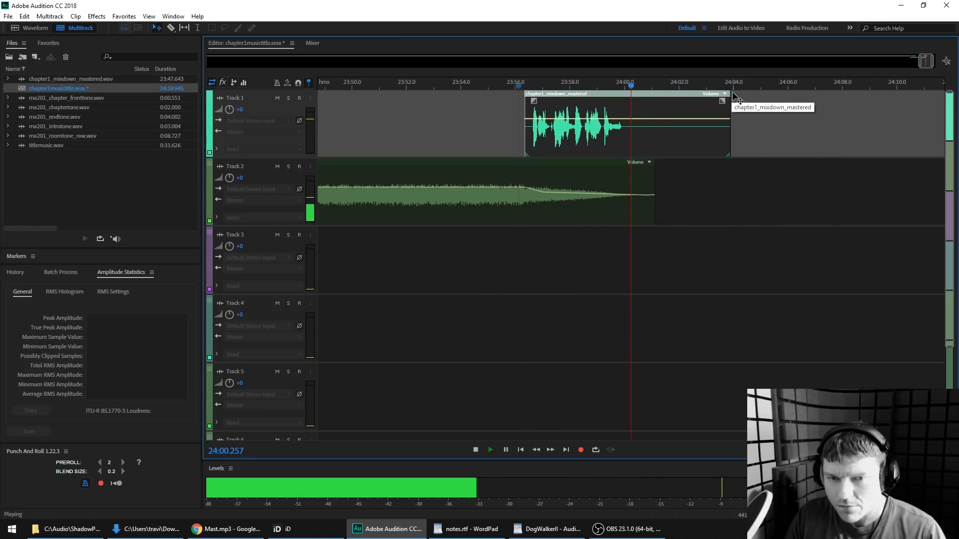
key(space)
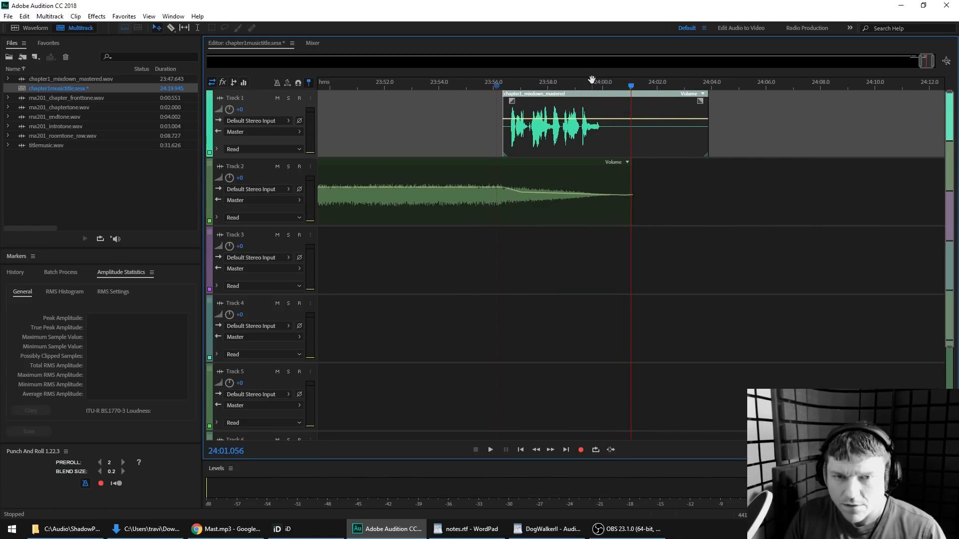
Save the multitrack session and copy its external media files into the session folder
scroll(603, 82, down, 8)
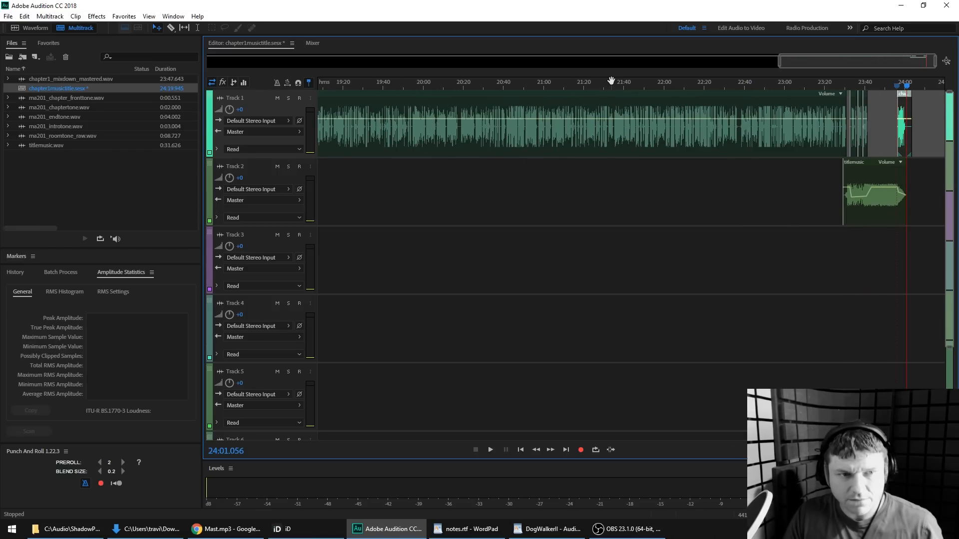
key(ctrl+s)
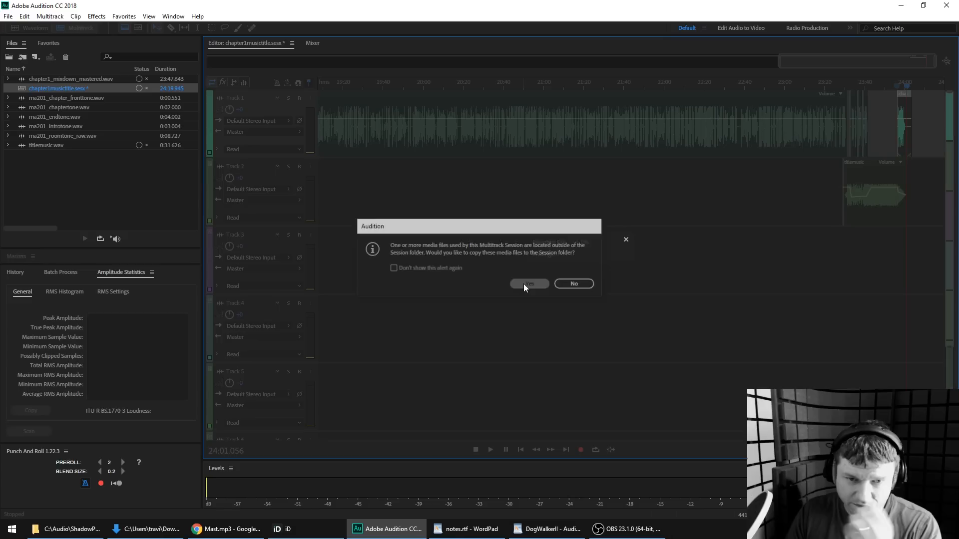
click(524, 284)
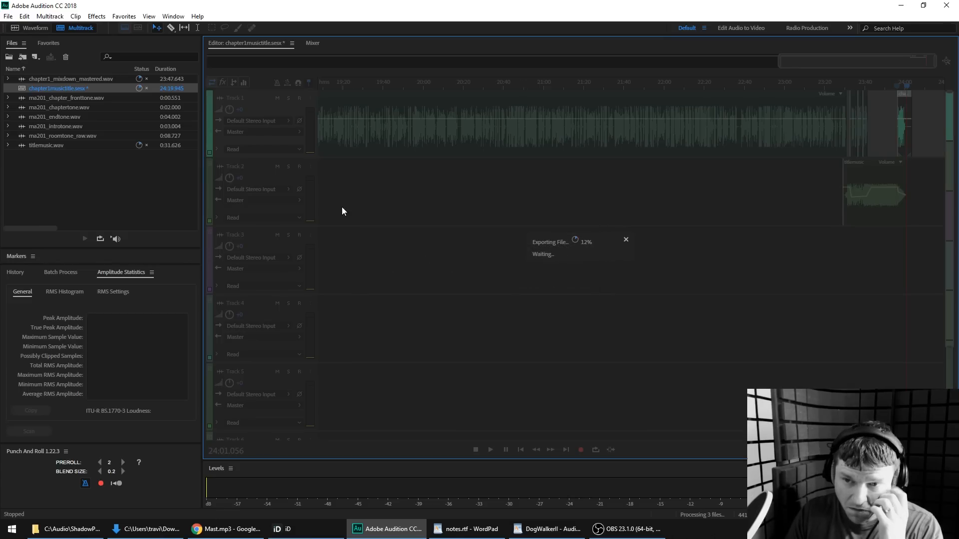
Export the entire session as the Wave PCM mixdown chapter1musictitle_mixdown.wav in C:\Audio\ShadowPack
click(8, 16)
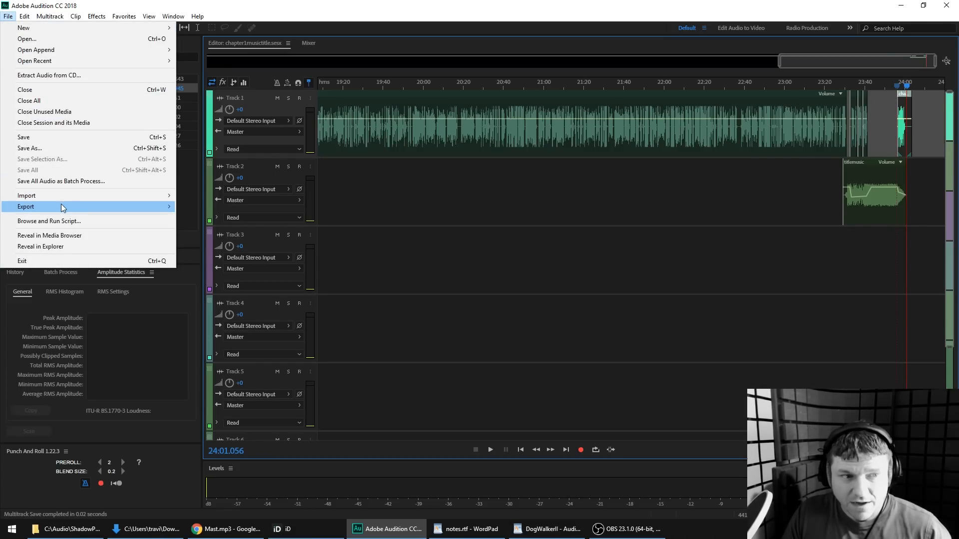
mouse_move(64, 207)
mouse_move(230, 254)
click(380, 265)
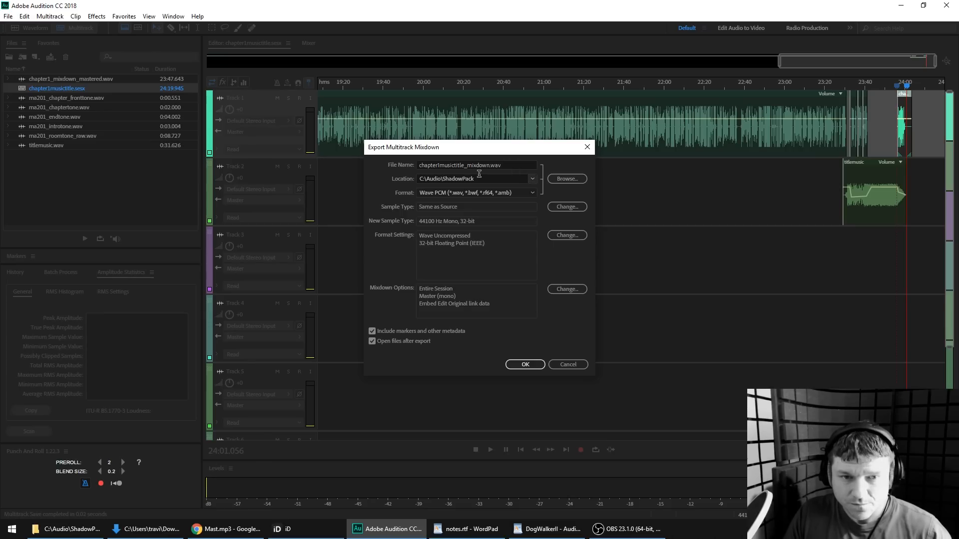
click(525, 365)
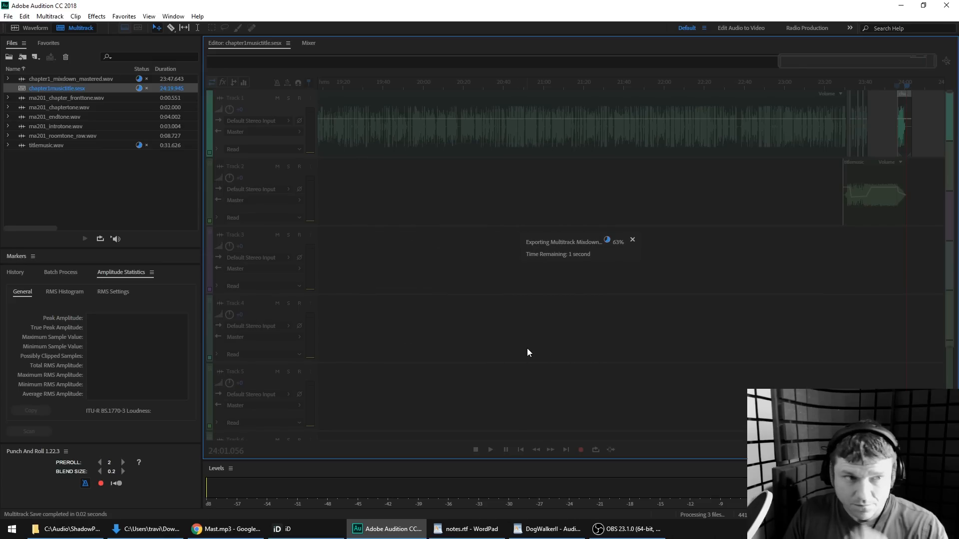
Open the exported mixdown in the waveform view and play its ending from about 23:56
double_click(104, 99)
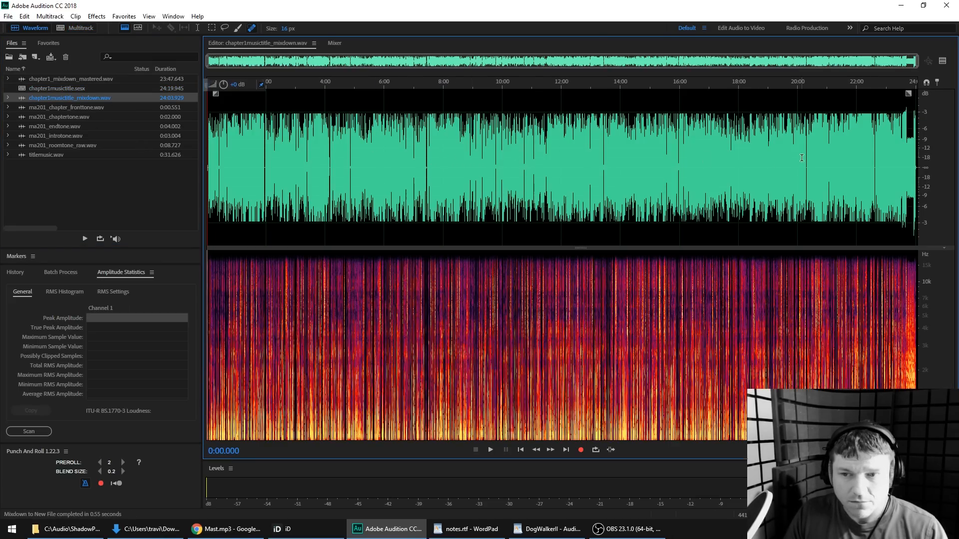
scroll(897, 134, up, 5)
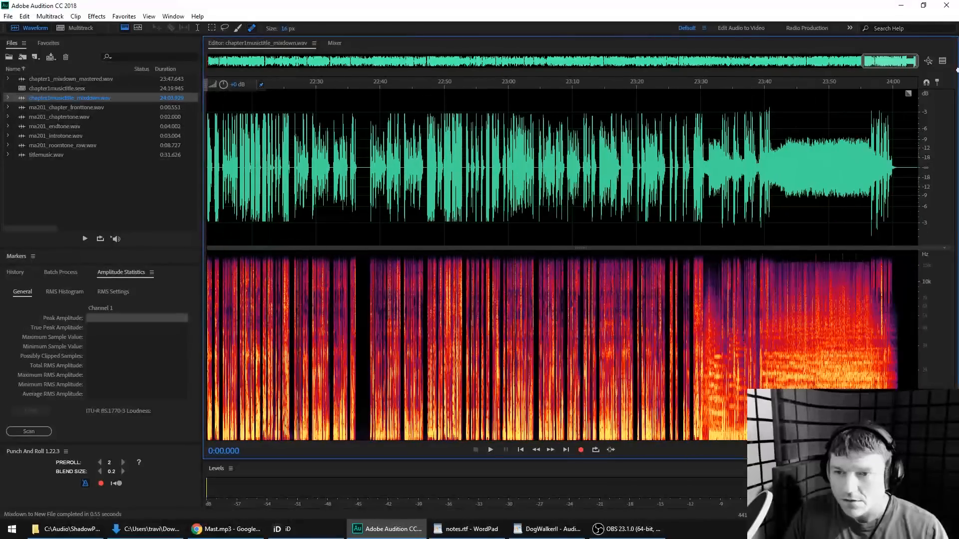
click(866, 102)
key(space)
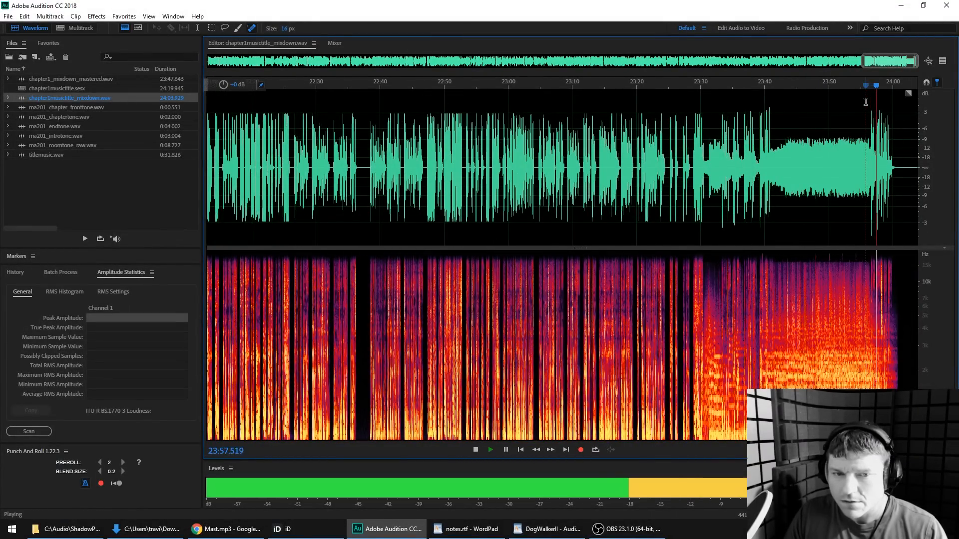
Stop playback and apply the Hard Limiter to the entire mixdown with the preset "Limit to -3dB nogain"
key(space)
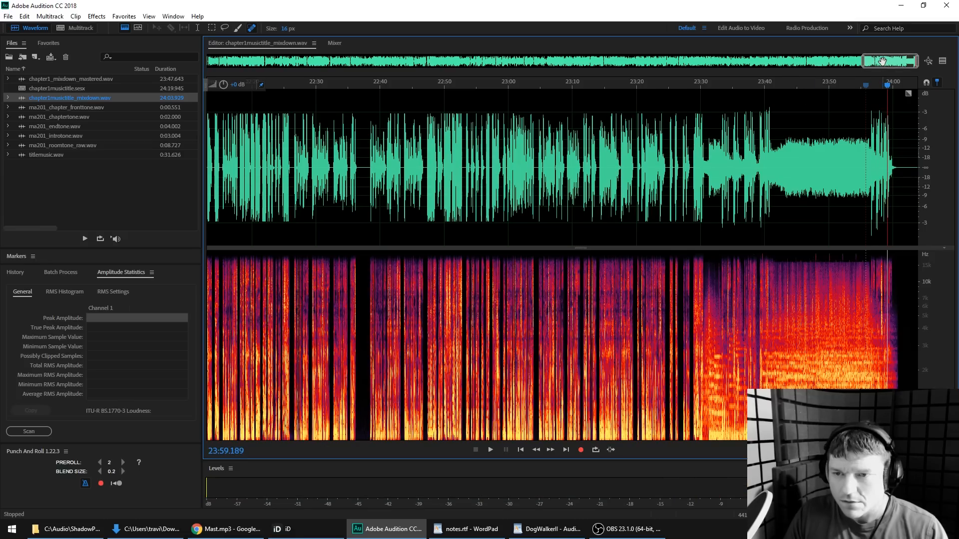
drag(889, 61, 235, 63)
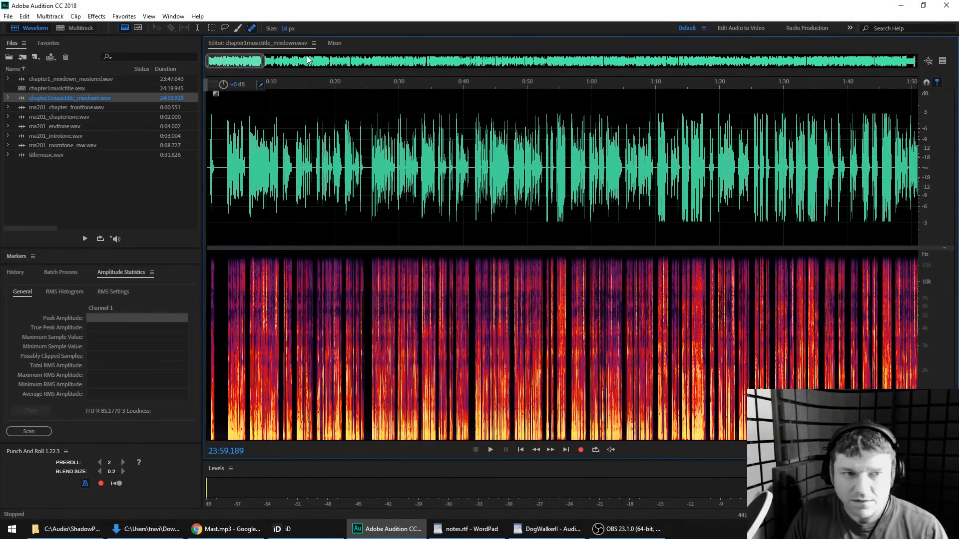
click(96, 16)
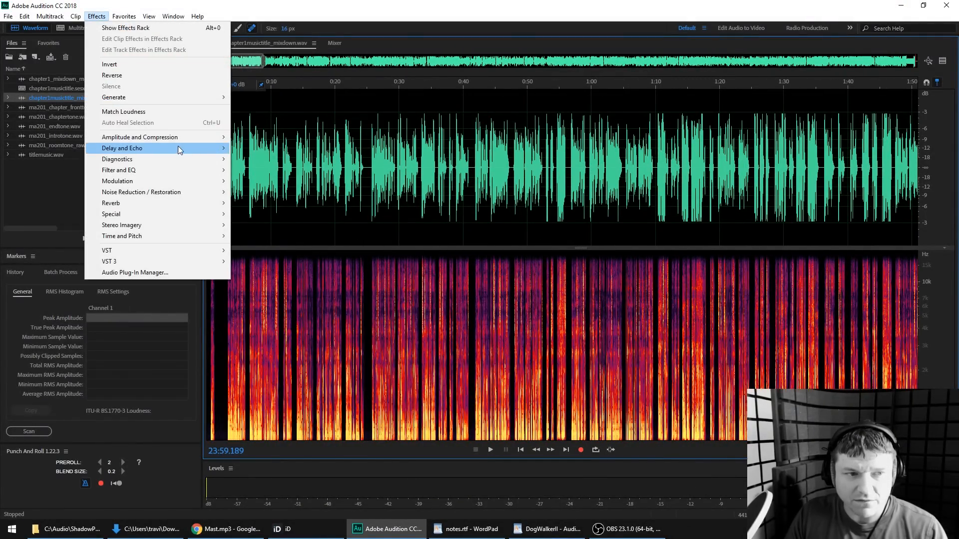
mouse_move(172, 139)
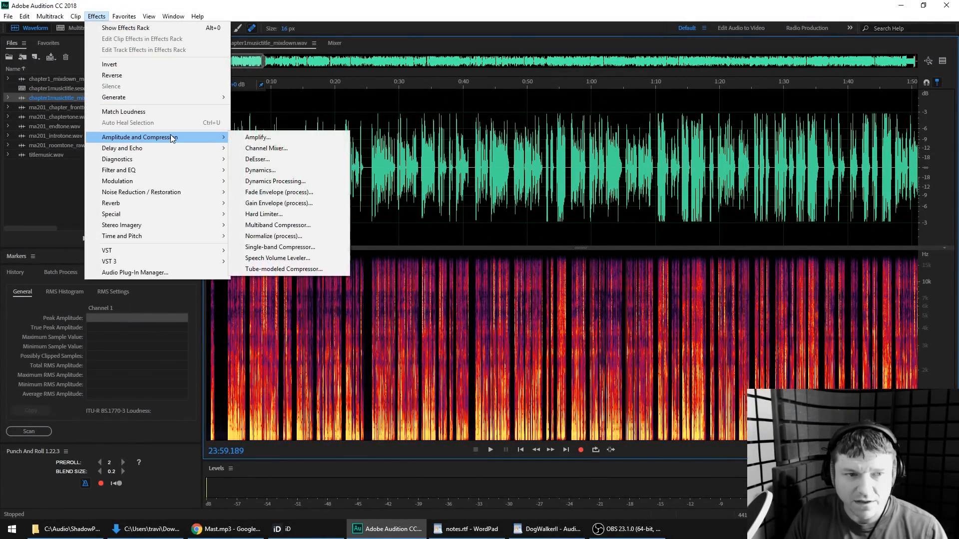
click(261, 214)
click(586, 255)
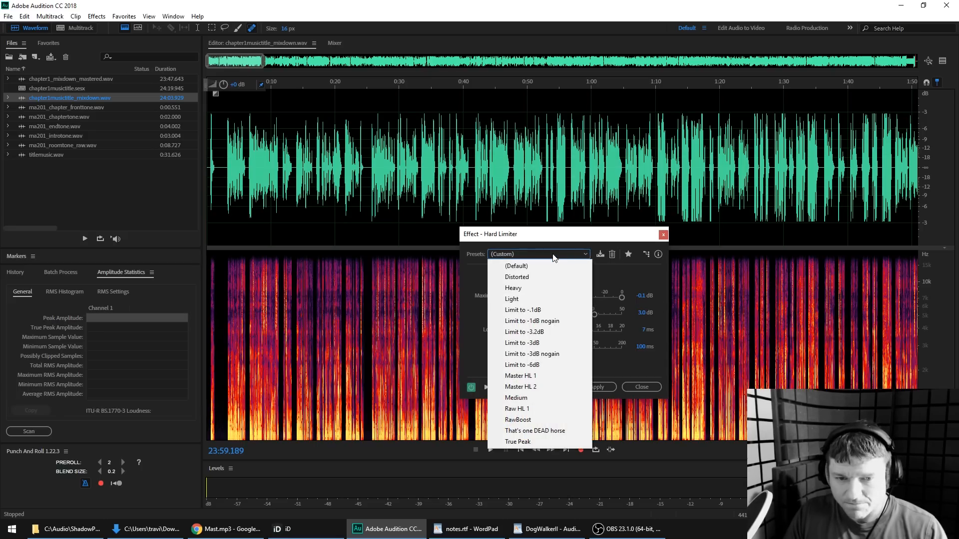
click(549, 353)
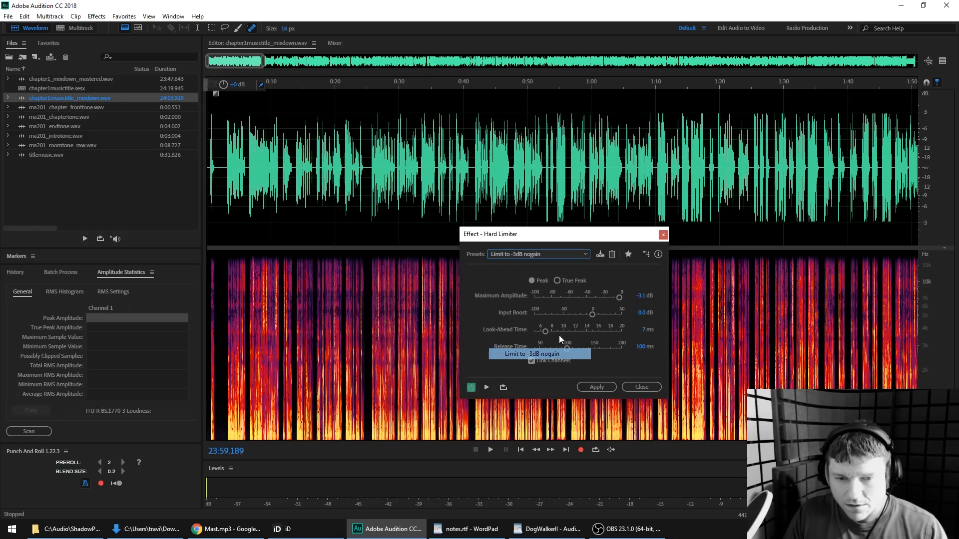
click(602, 384)
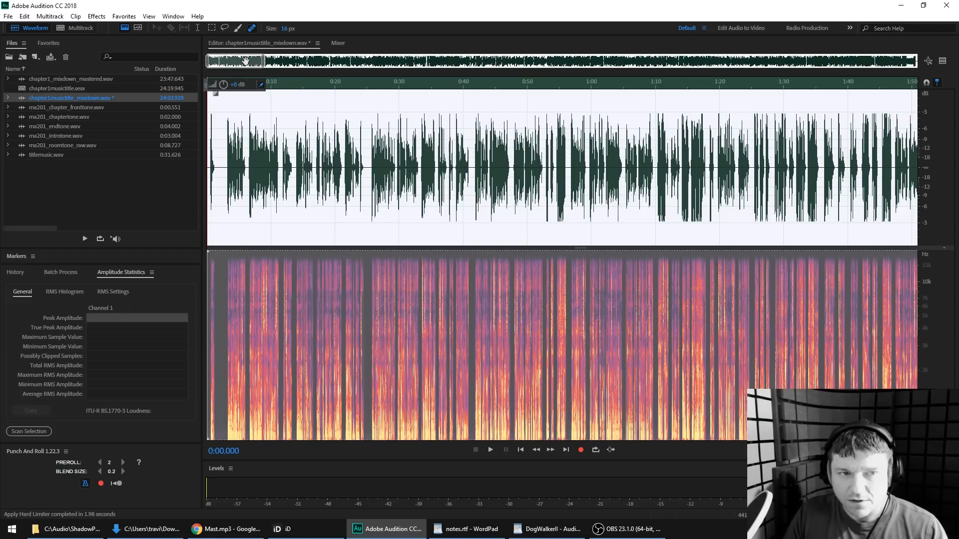
Play the limited mixdown's ending from about 23:37, and scan the amplitude statistics of the whole file
drag(244, 62, 957, 104)
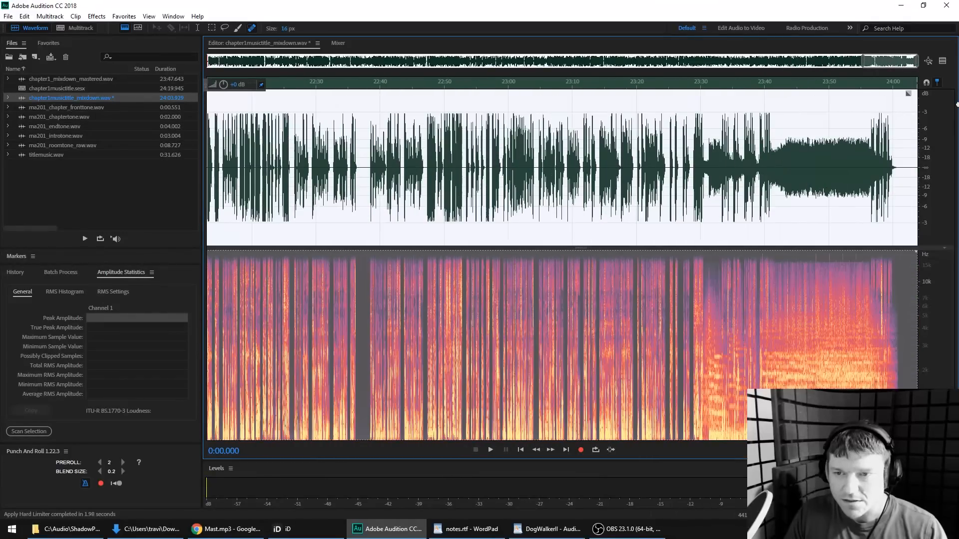
click(747, 103)
key(space)
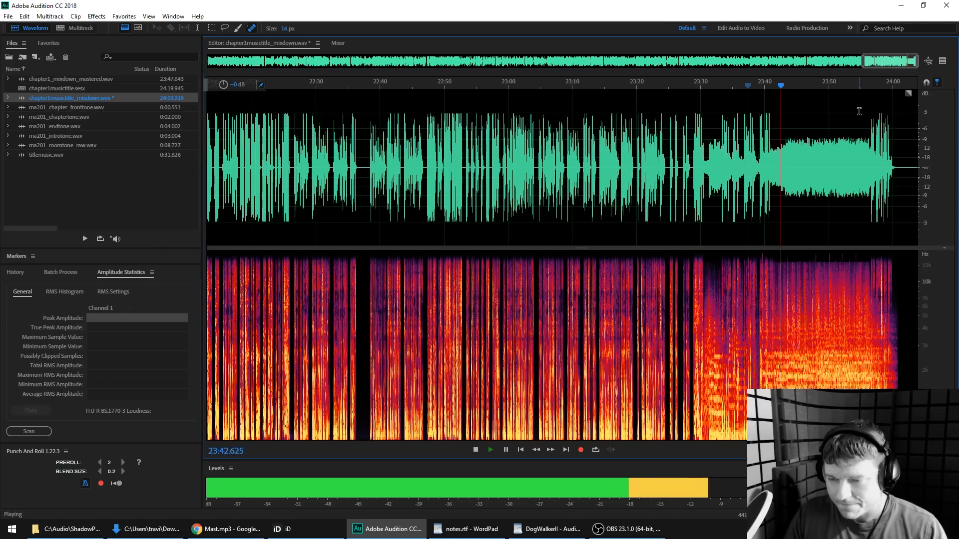
key(space)
click(48, 431)
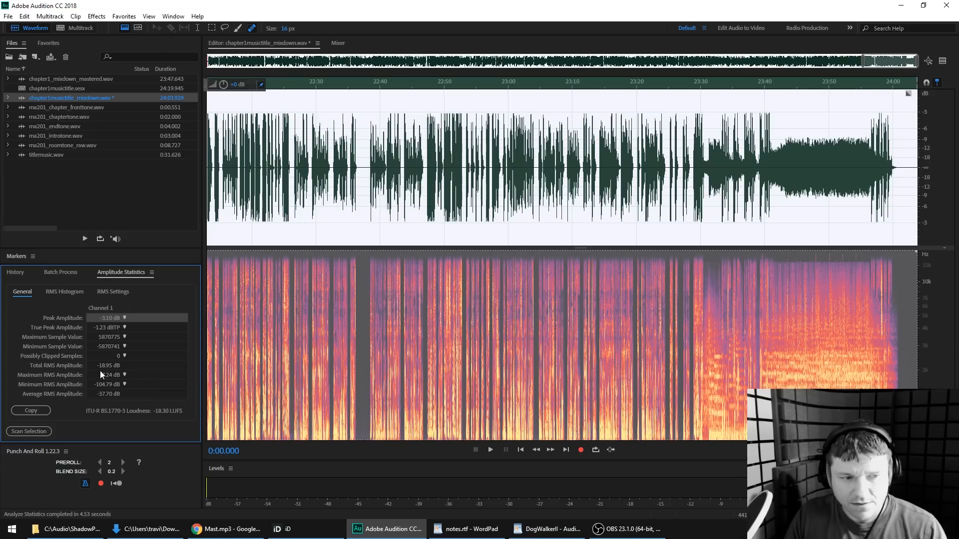
scroll(453, 169, down, 10)
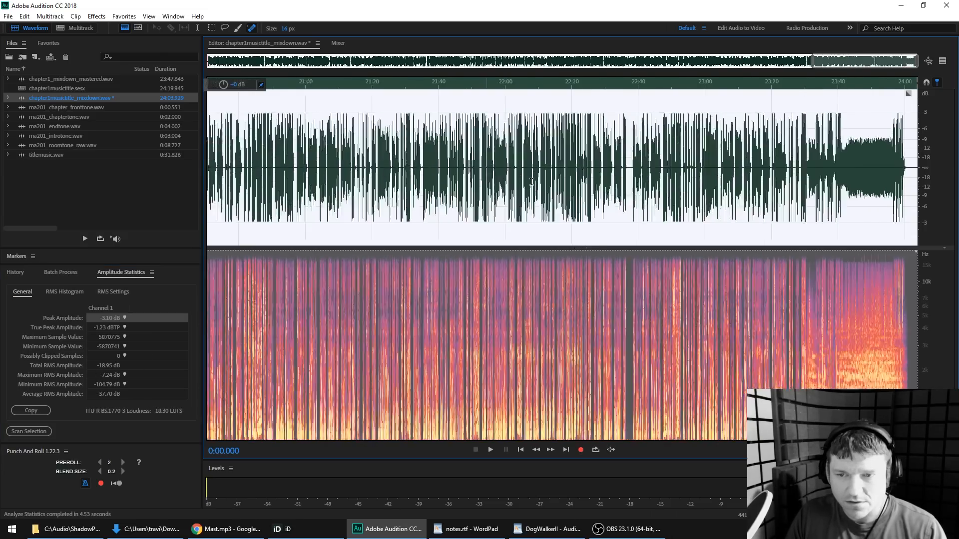